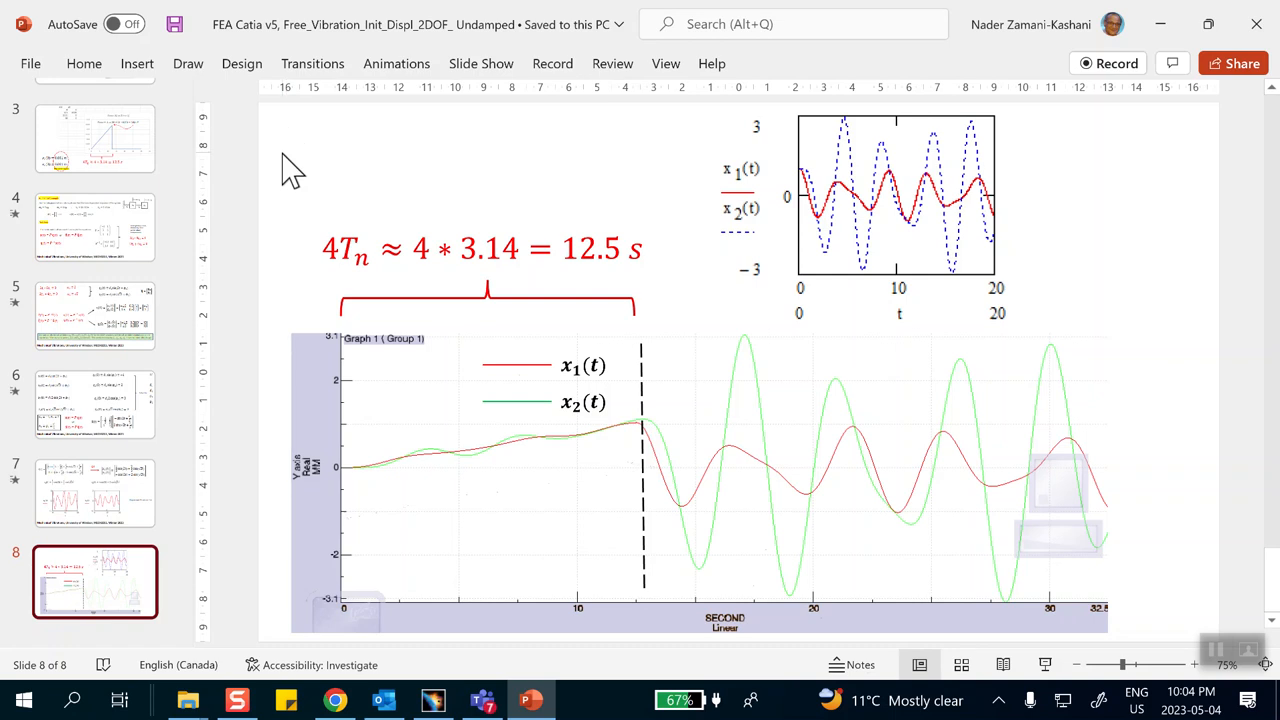
Step: Switch to CATIA V5 and create a reference point by coordinates at the origin of Part1
{"action": "mouse_move", "coordinate": [436, 702]}
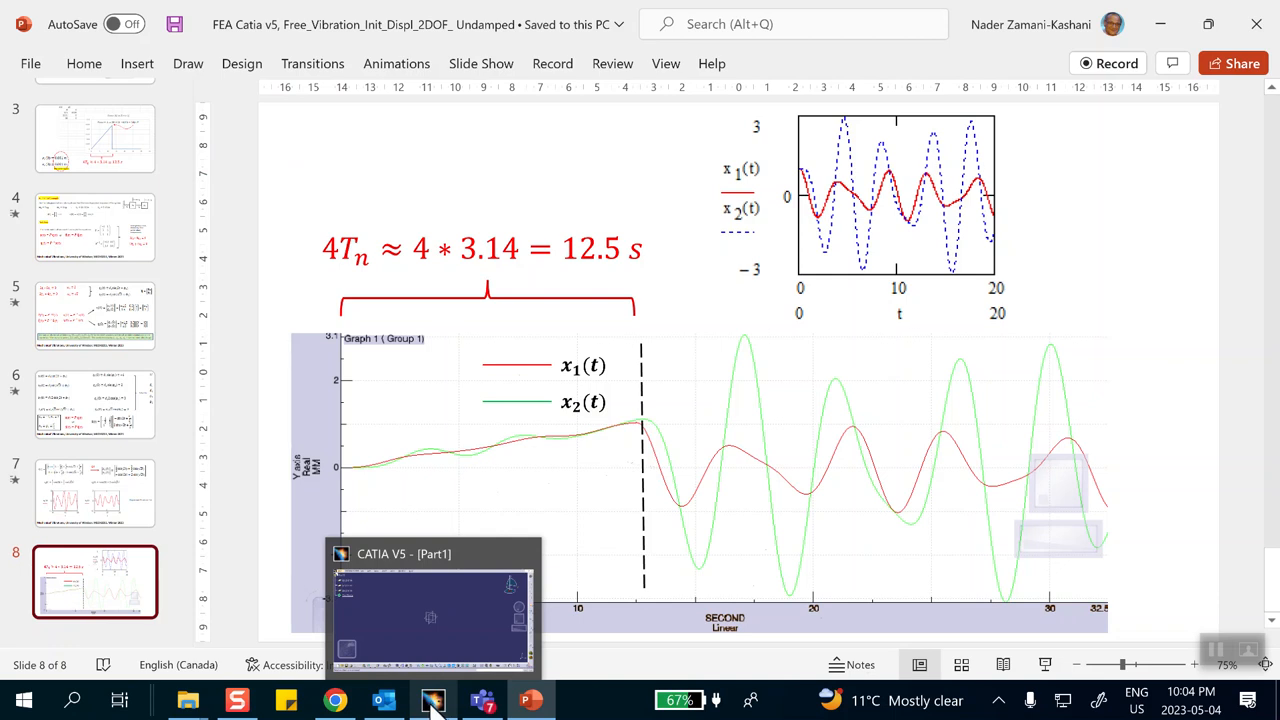
{"action": "left_click", "coordinate": [433, 700]}
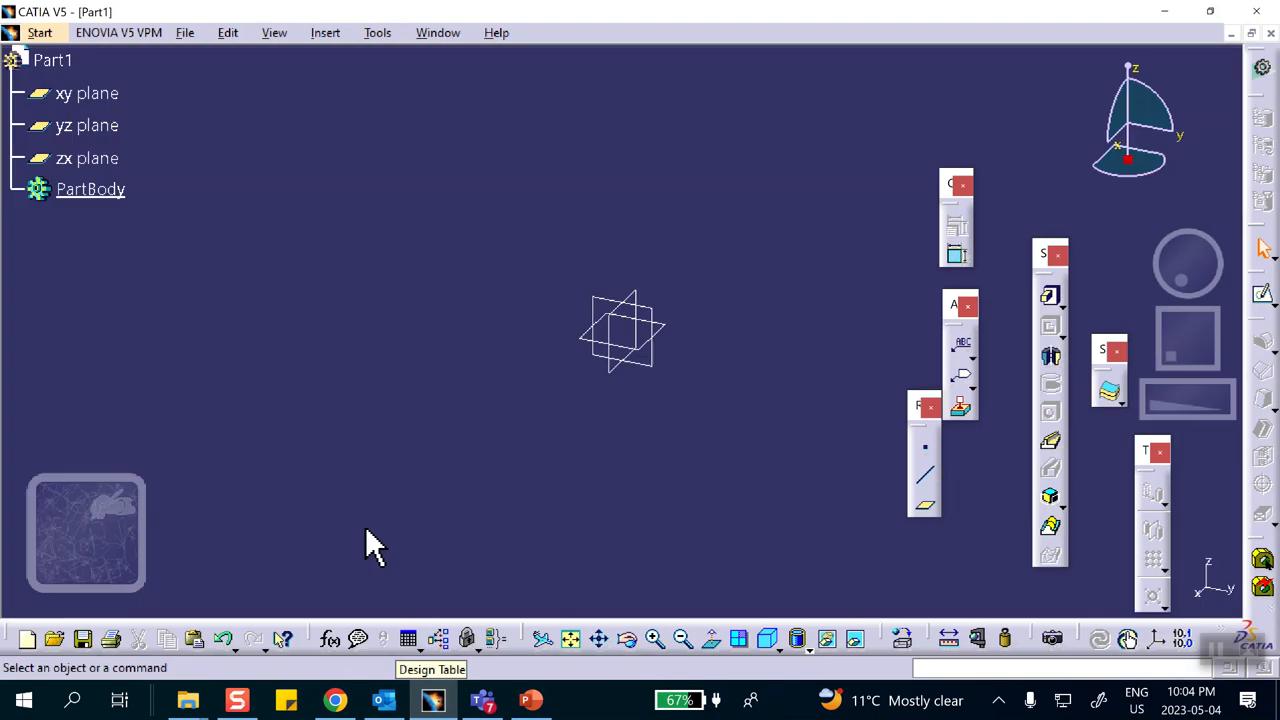
{"action": "middle_click_drag", "start_coordinate": [460, 405], "coordinate": [312, 367]}
{"action": "left_click", "coordinate": [925, 448]}
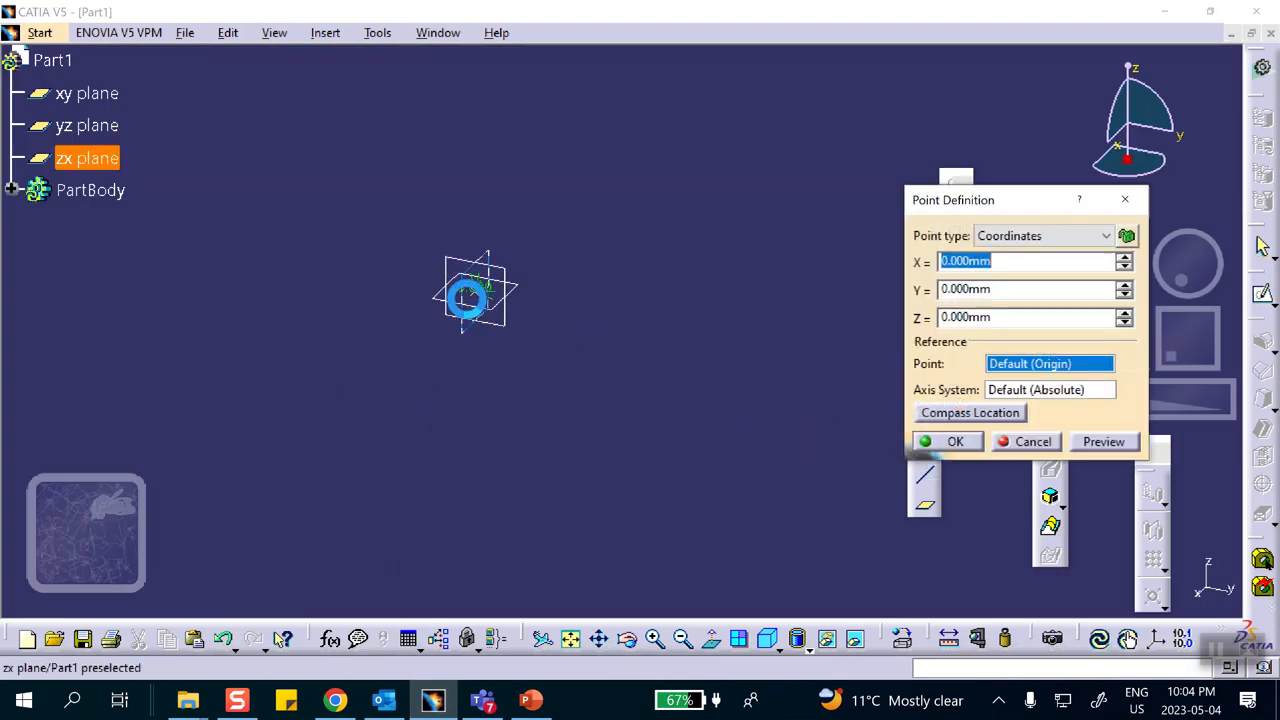
{"action": "left_click", "coordinate": [1022, 443]}
Step: Create a reference point by coordinates at X 0, Y 100 mm, Z 0
{"action": "left_click", "coordinate": [928, 448]}
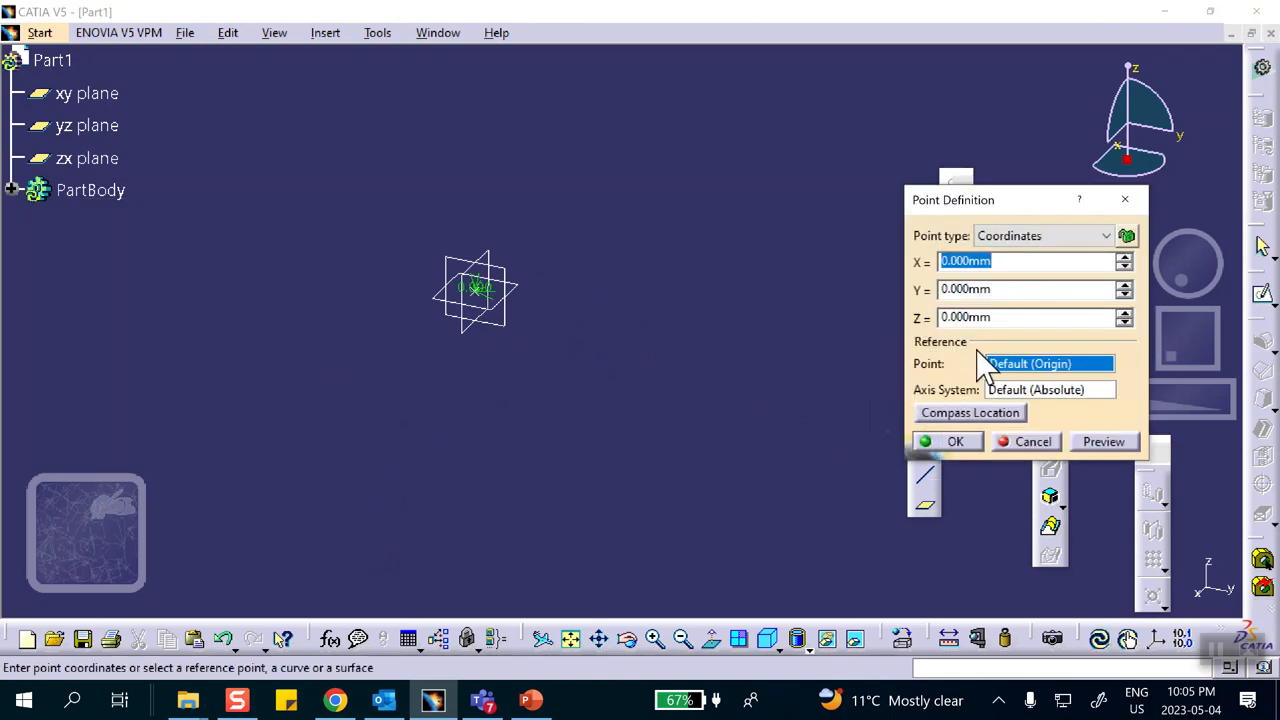
{"action": "double_click", "coordinate": [1008, 288]}
{"action": "type", "text": "100"}
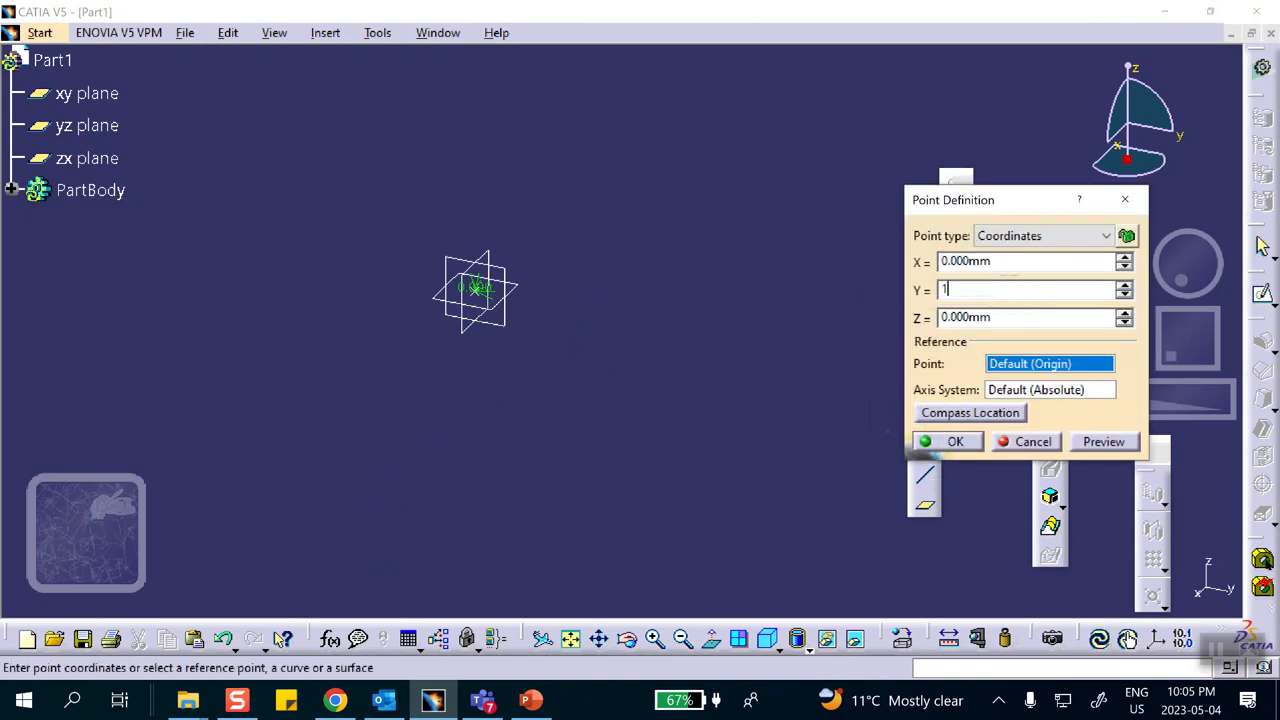
{"action": "left_click", "coordinate": [955, 442]}
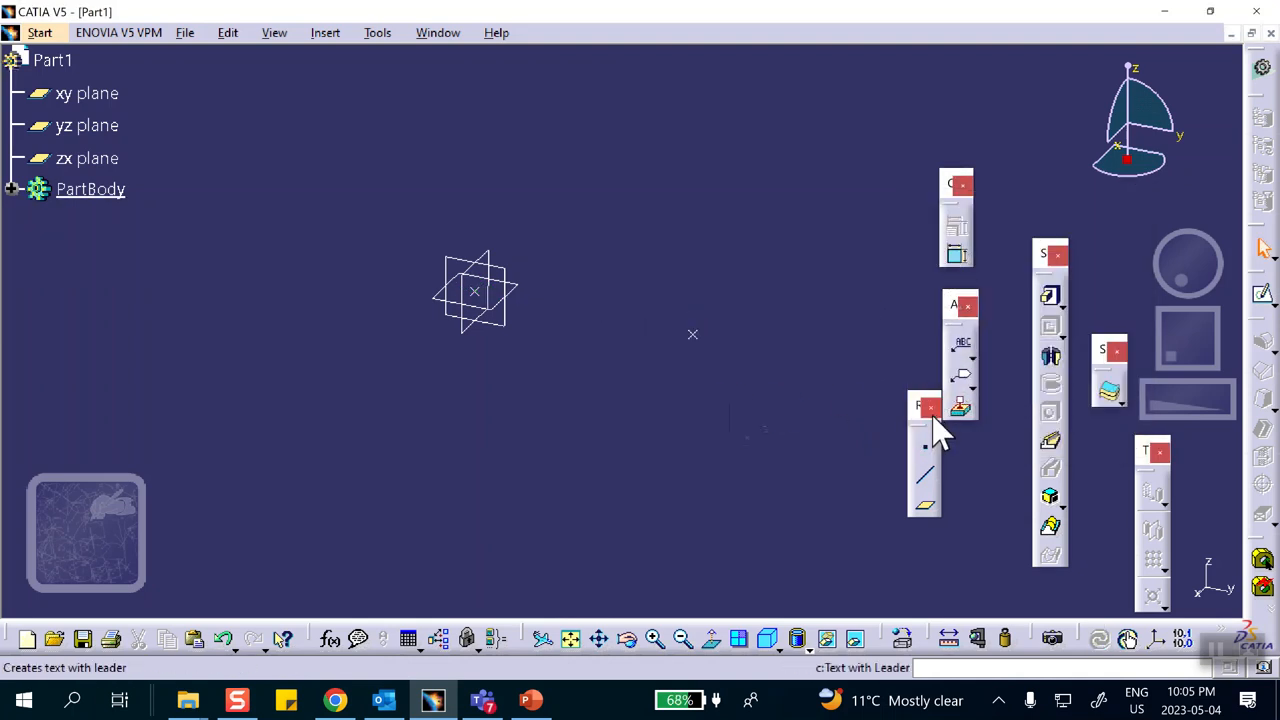
Step: Create another reference point by coordinates at X 0, Y 200 mm, Z 0
{"action": "left_click", "coordinate": [925, 447]}
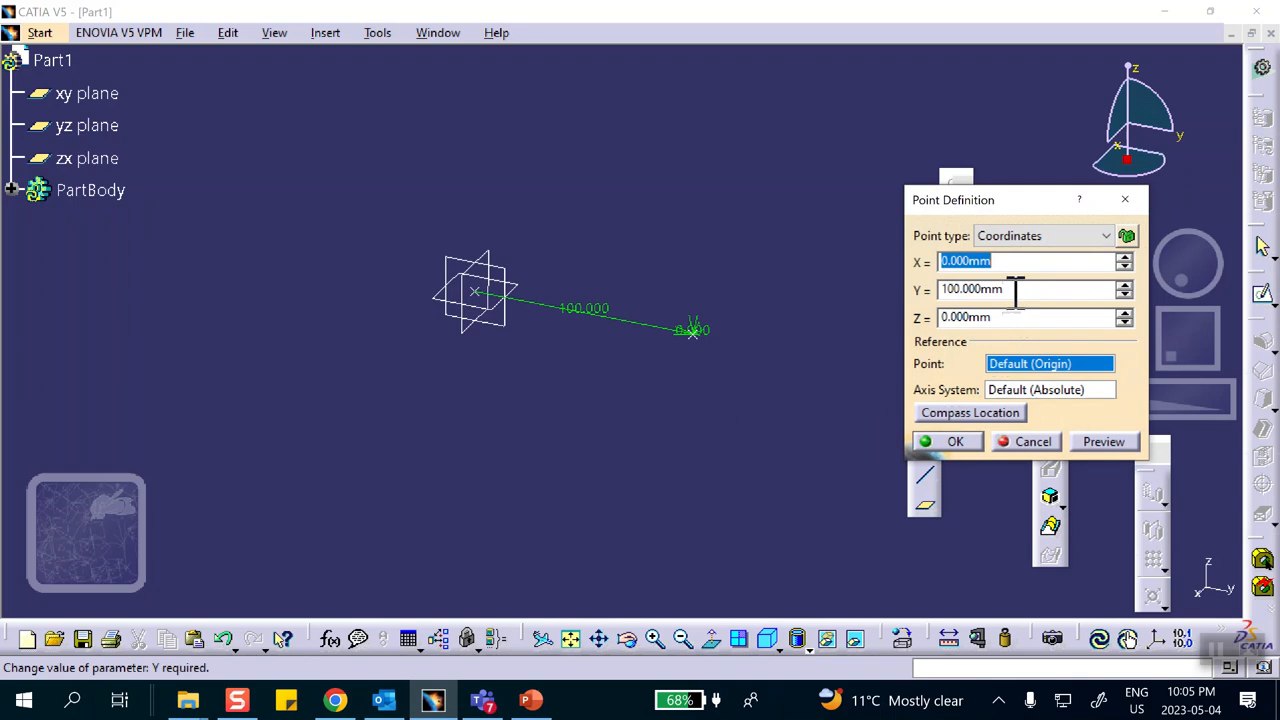
{"action": "key", "text": "Tab"}
{"action": "type", "text": "200"}
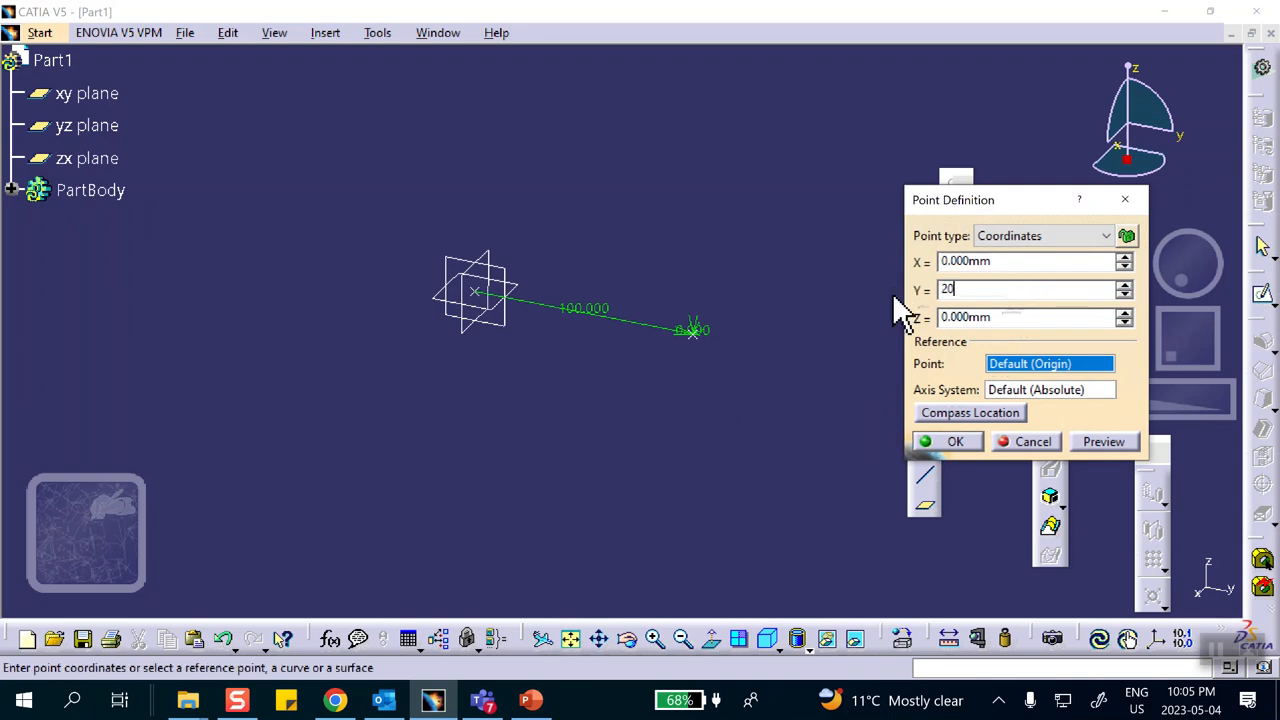
{"action": "left_click", "coordinate": [955, 441]}
Step: Create a point-point line from the origin point to the point at Y 100 mm
{"action": "middle_click_drag", "start_coordinate": [774, 423], "coordinate": [634, 409]}
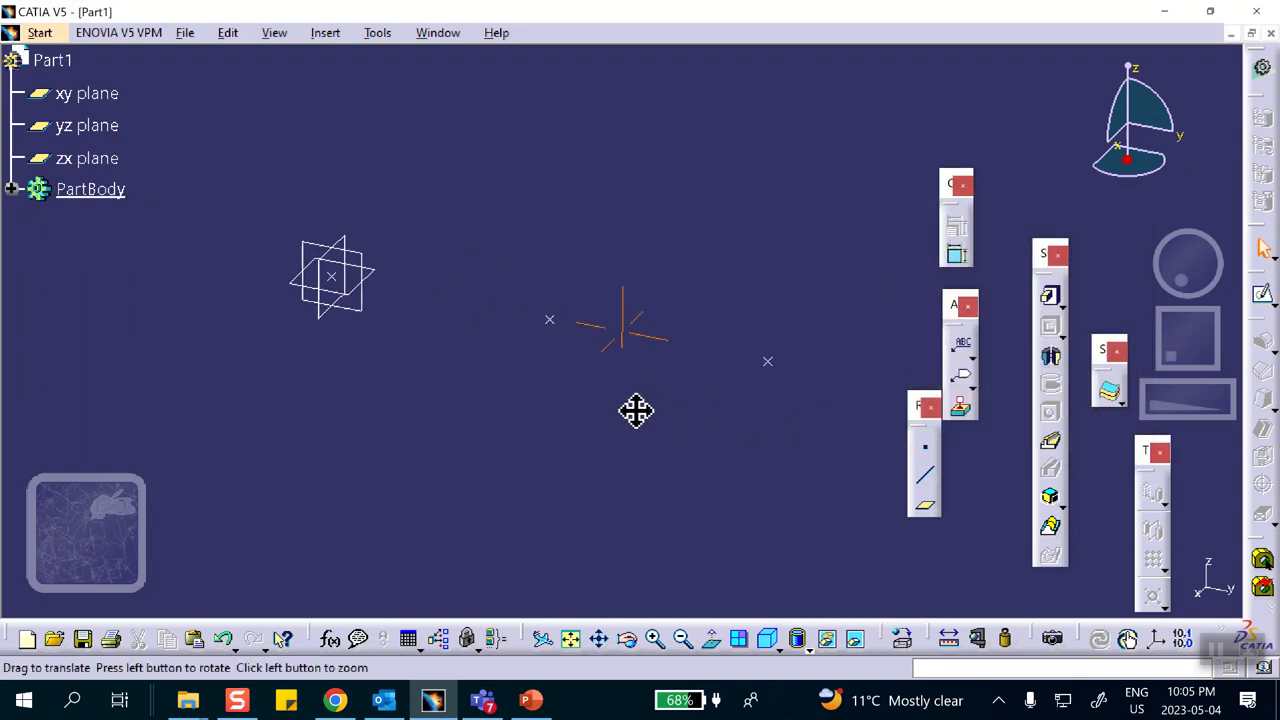
{"action": "left_click", "coordinate": [922, 490]}
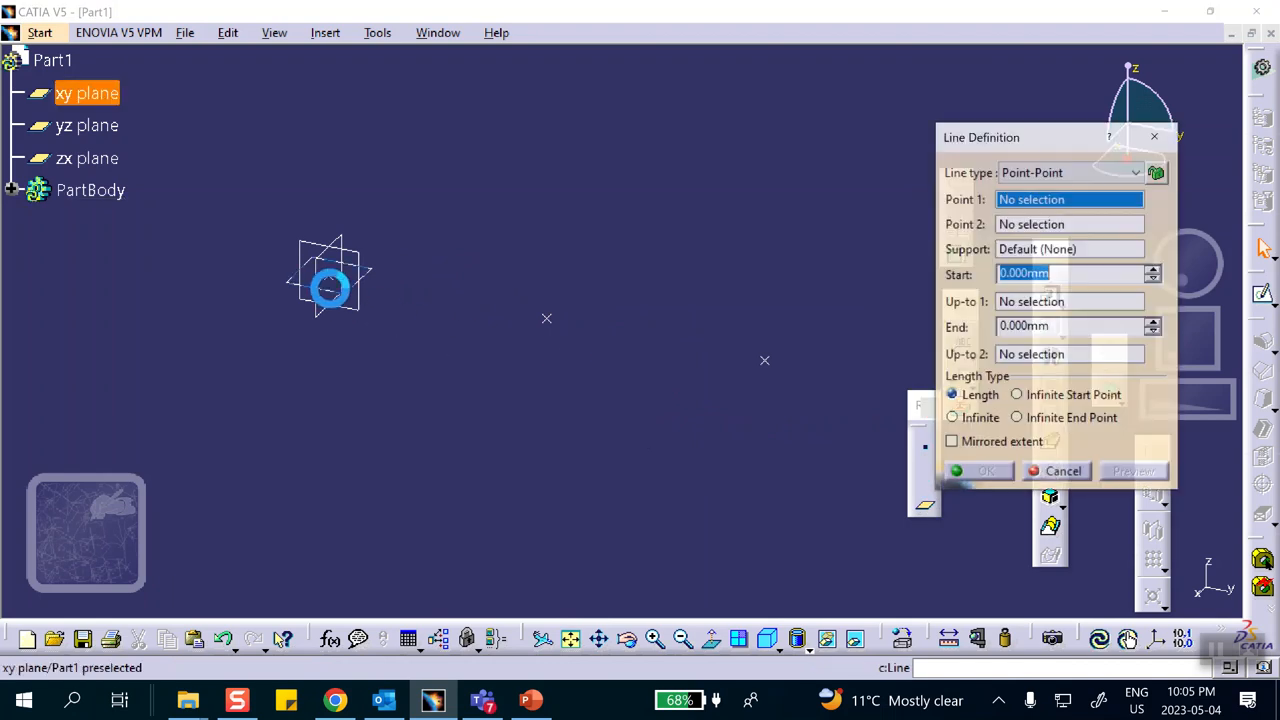
{"action": "left_click", "coordinate": [330, 275]}
{"action": "left_click", "coordinate": [546, 315]}
{"action": "left_click", "coordinate": [985, 476]}
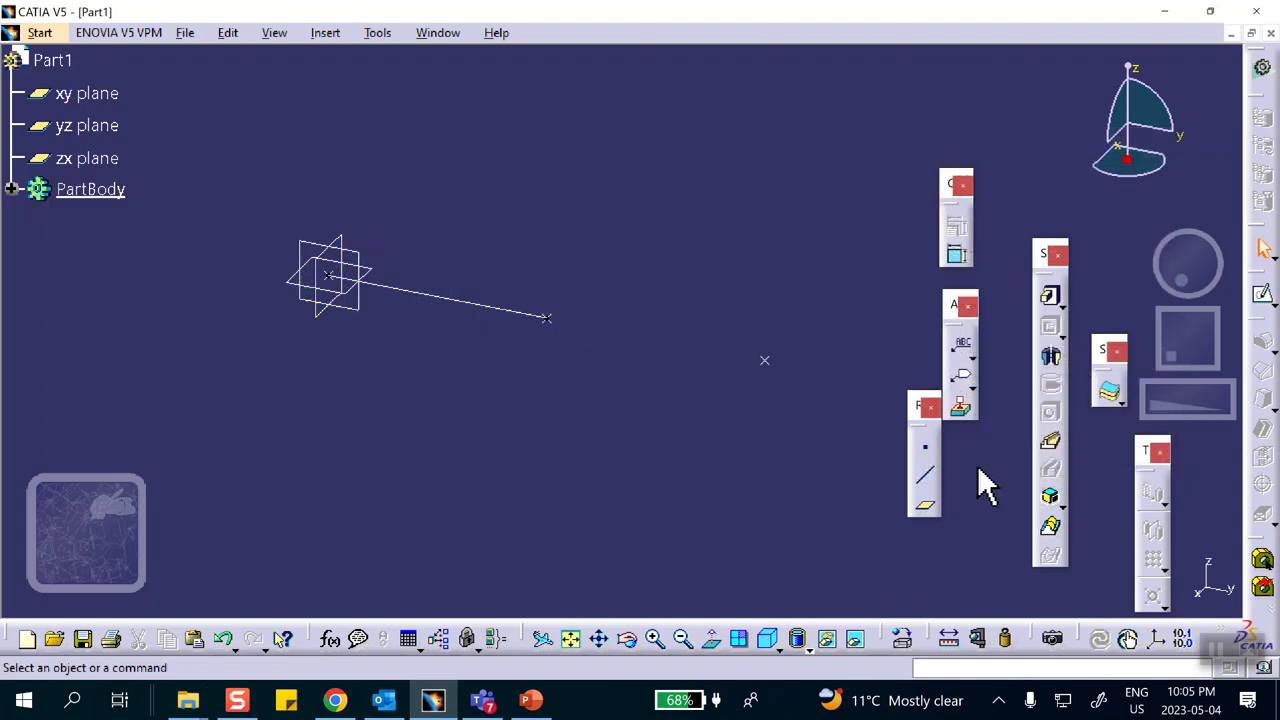
Step: Create a point-point line from the Y 100 mm point to the Y 200 mm point
{"action": "left_click", "coordinate": [926, 482]}
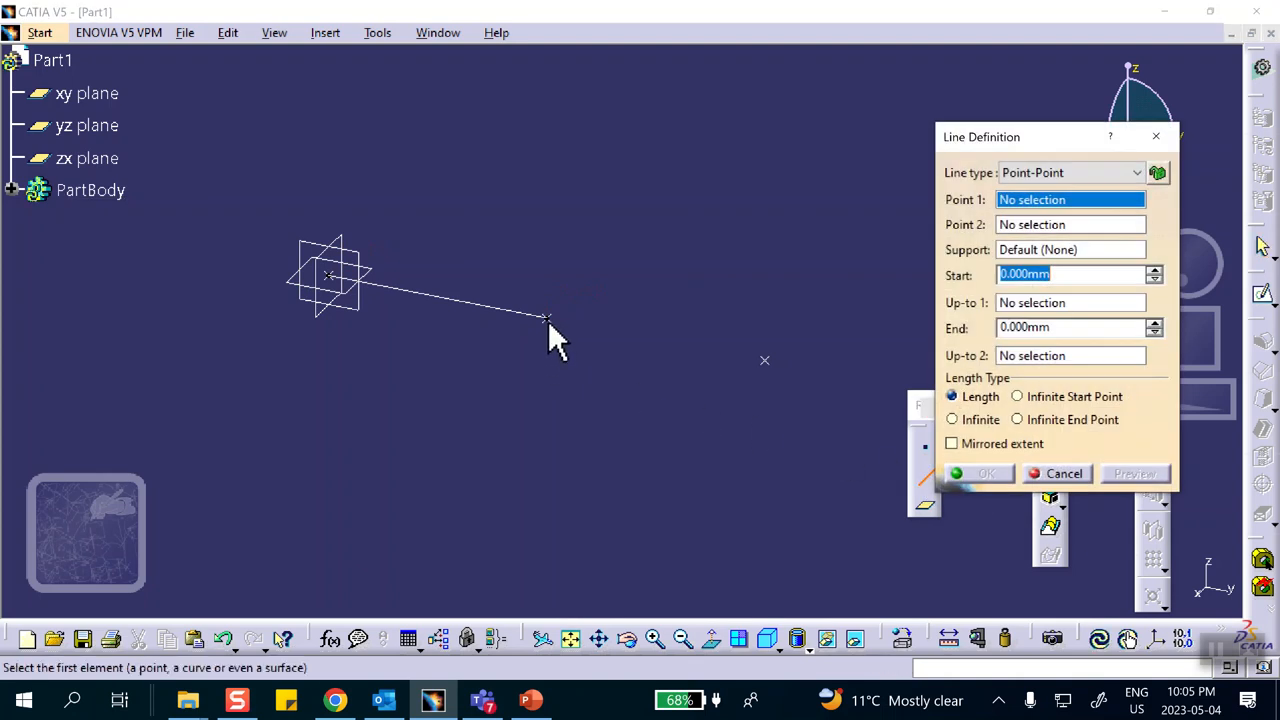
{"action": "left_click", "coordinate": [547, 316]}
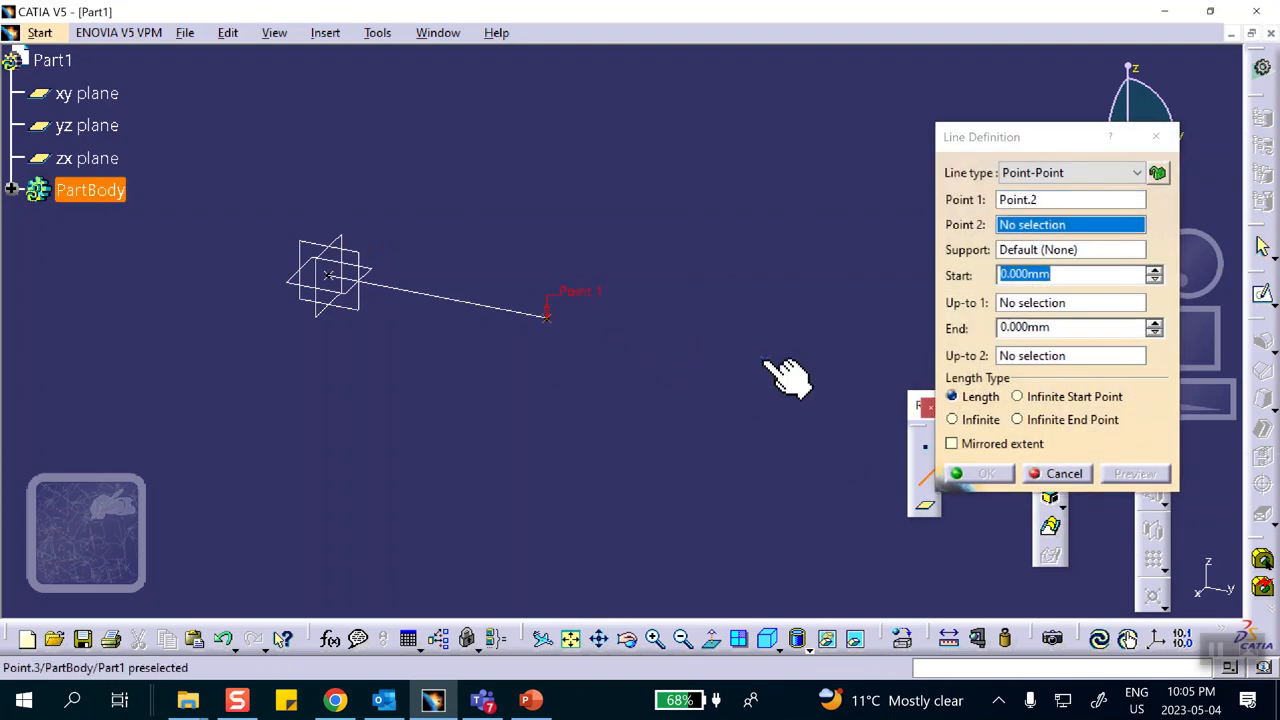
{"action": "left_click", "coordinate": [768, 358]}
{"action": "left_click", "coordinate": [990, 474]}
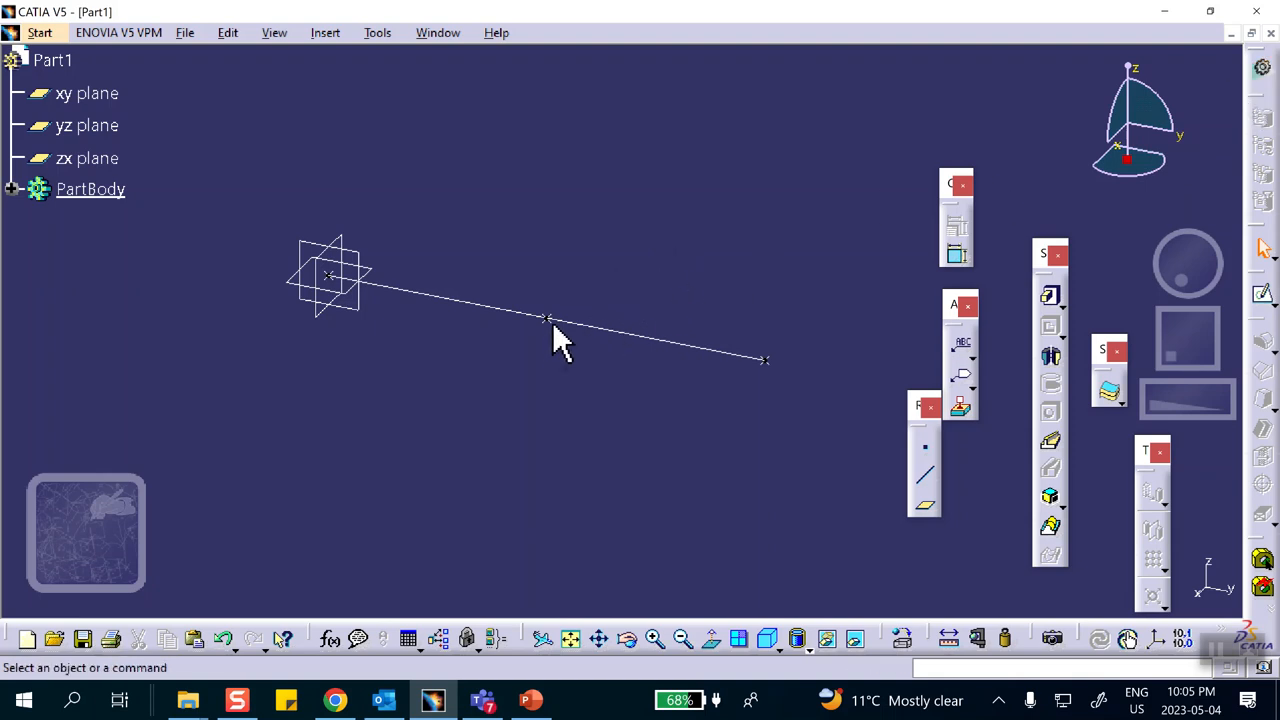
Step: Switch to the Generative Shape Design workbench and join the two lines into a single curve
{"action": "left_click", "coordinate": [1258, 74]}
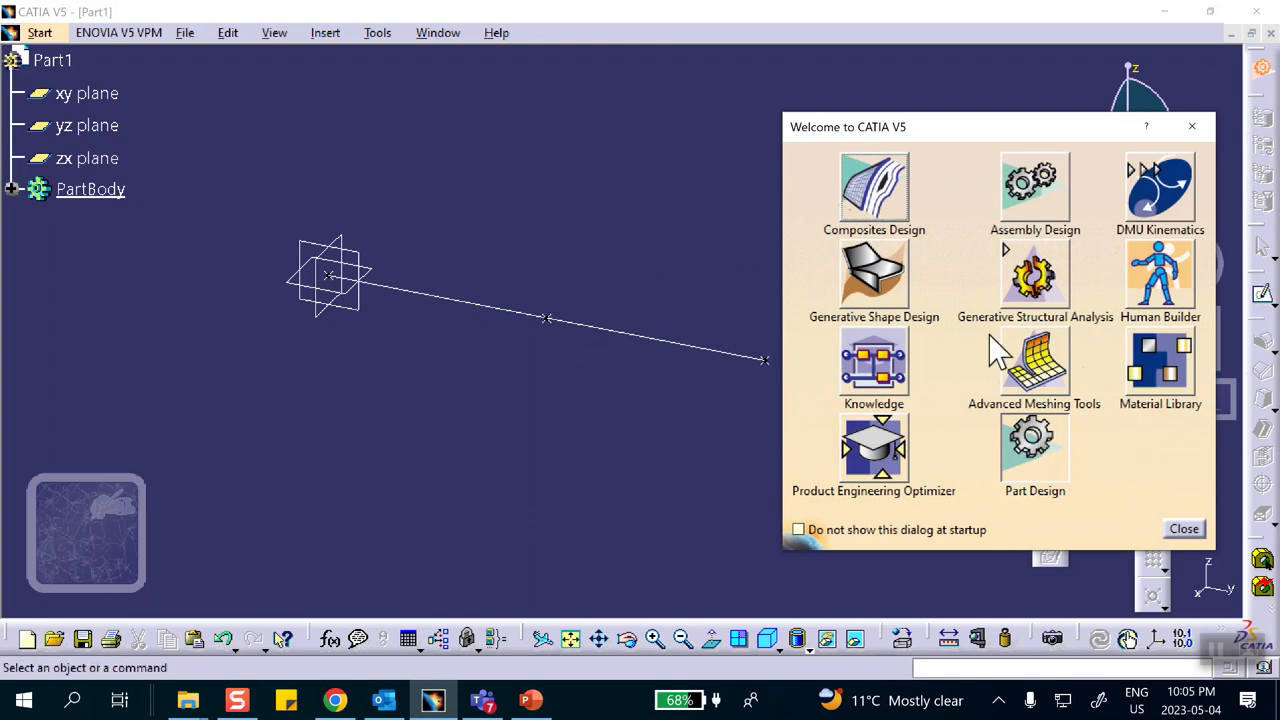
{"action": "left_click", "coordinate": [874, 272]}
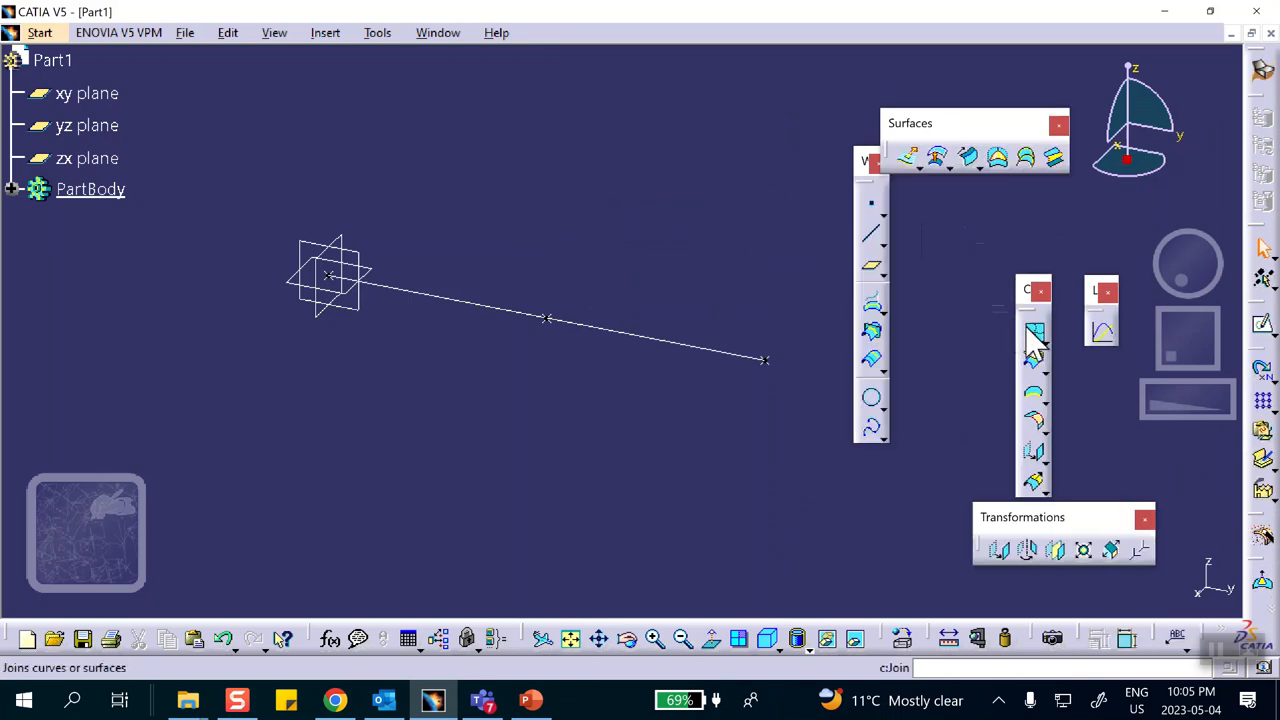
{"action": "left_click", "coordinate": [1022, 326]}
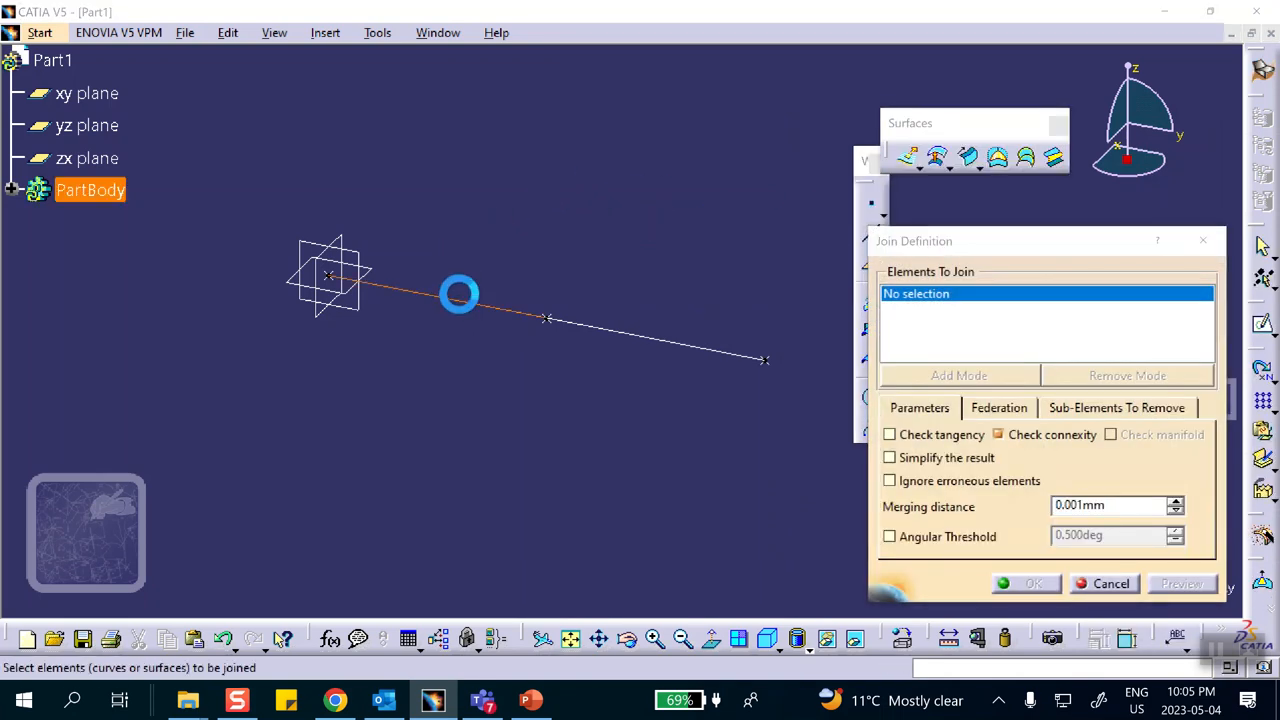
{"action": "left_click", "coordinate": [456, 297]}
{"action": "left_click", "coordinate": [620, 333]}
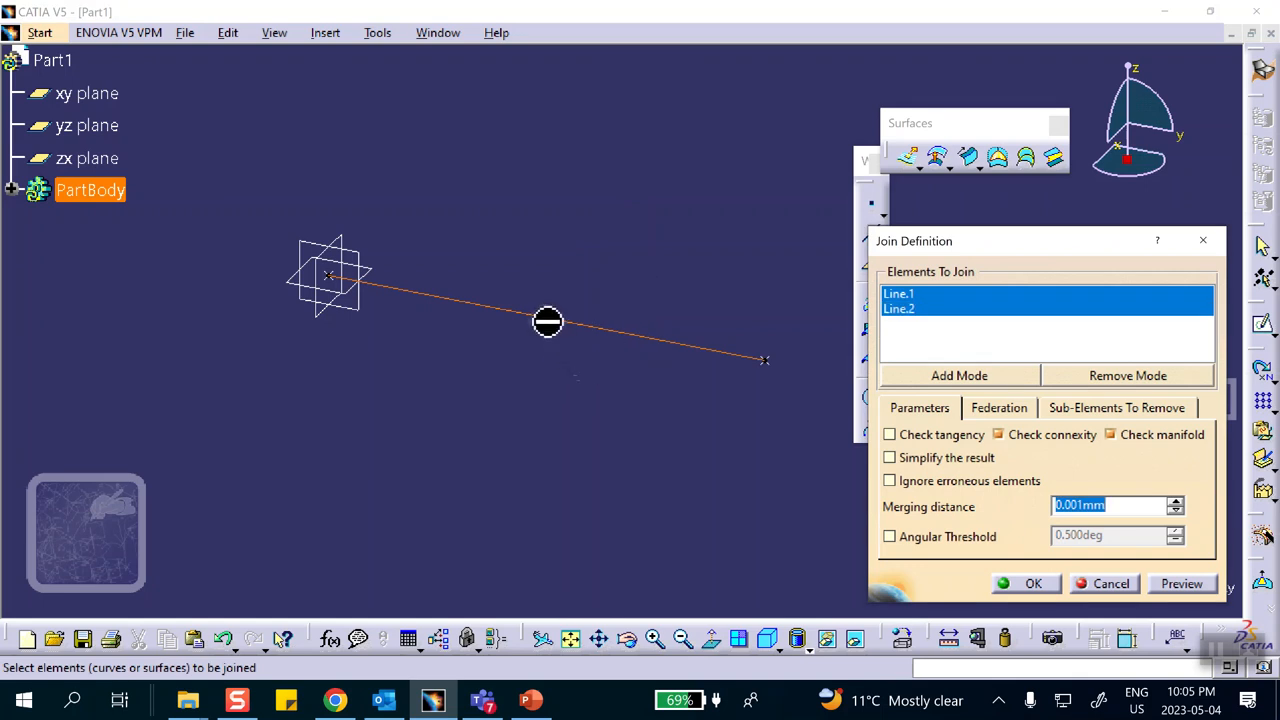
{"action": "left_click", "coordinate": [1030, 584]}
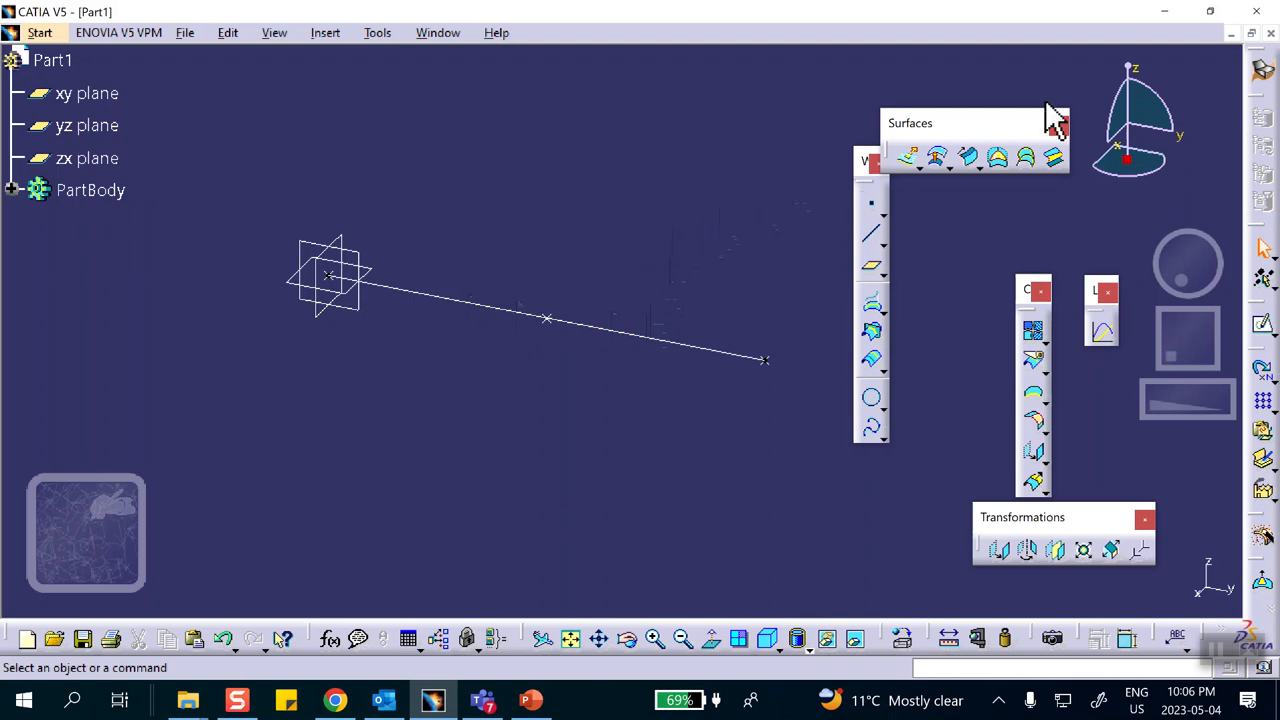
Step: Apply the Aluminium material from the Metal group of the material library to Part1
{"action": "left_click", "coordinate": [1263, 70]}
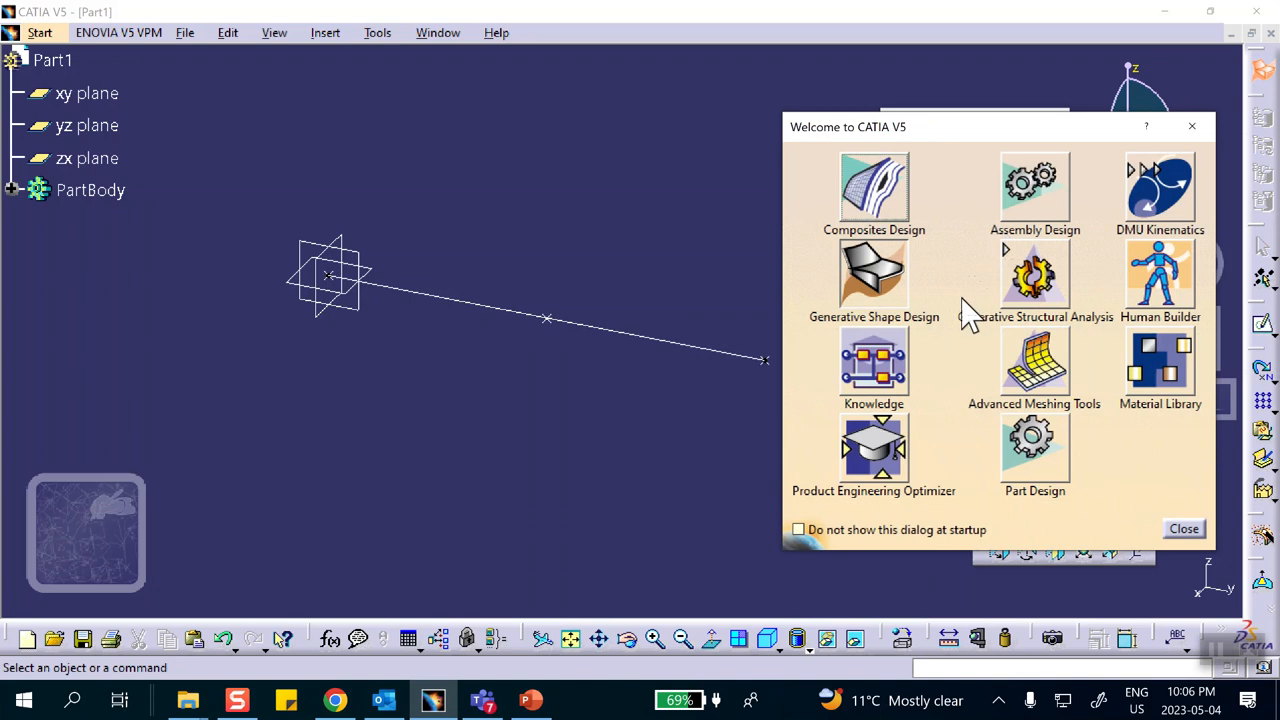
{"action": "left_click", "coordinate": [1040, 445]}
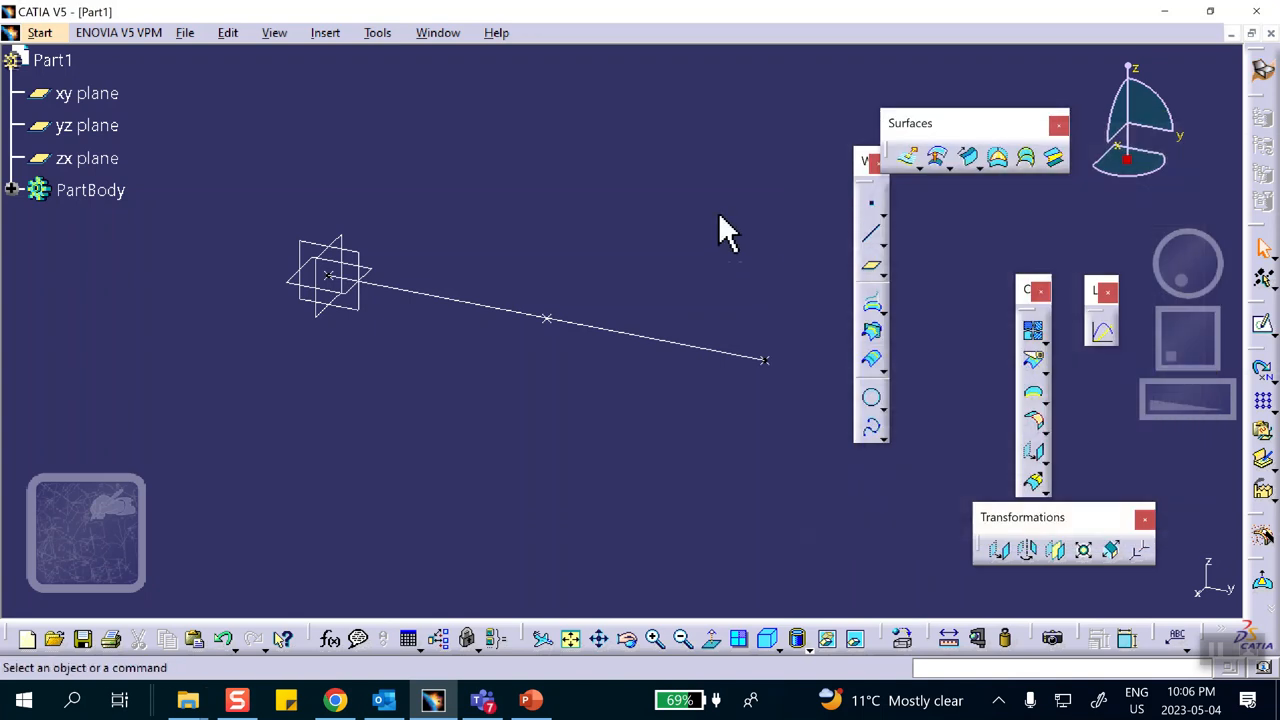
{"action": "left_click", "coordinate": [901, 638]}
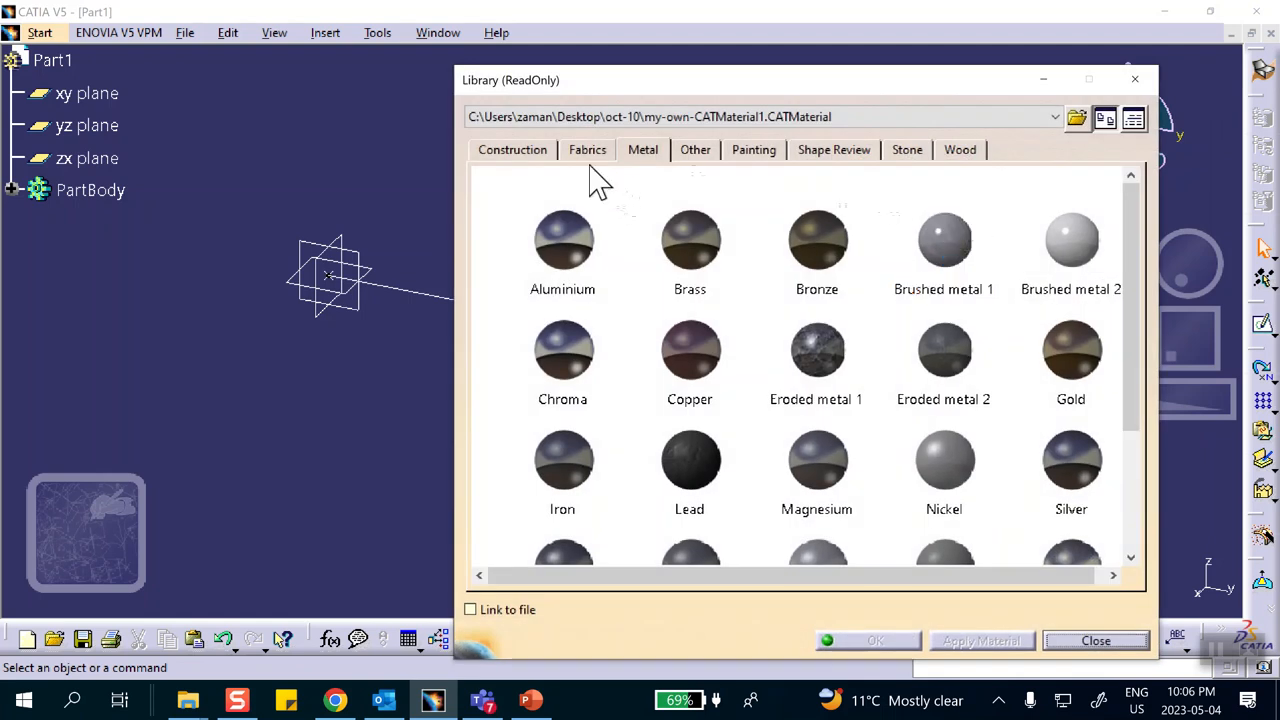
{"action": "left_click", "coordinate": [578, 235]}
{"action": "left_click", "coordinate": [60, 62]}
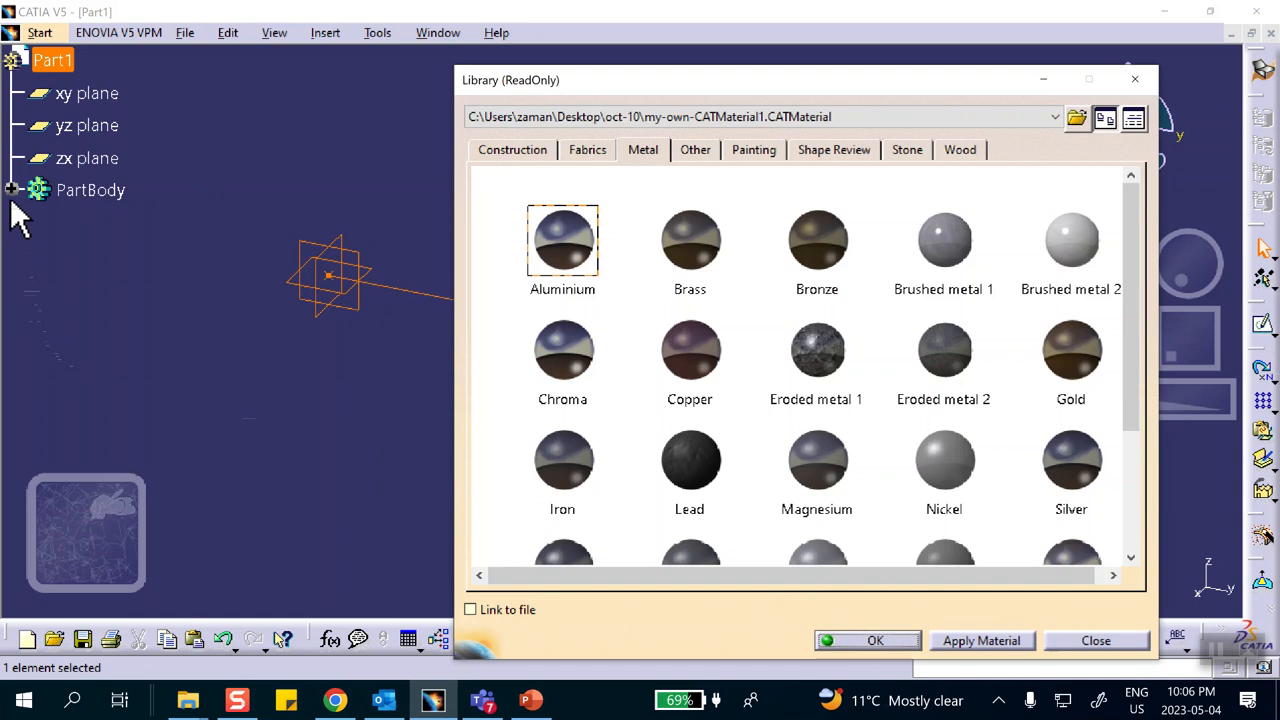
{"action": "left_click", "coordinate": [858, 640]}
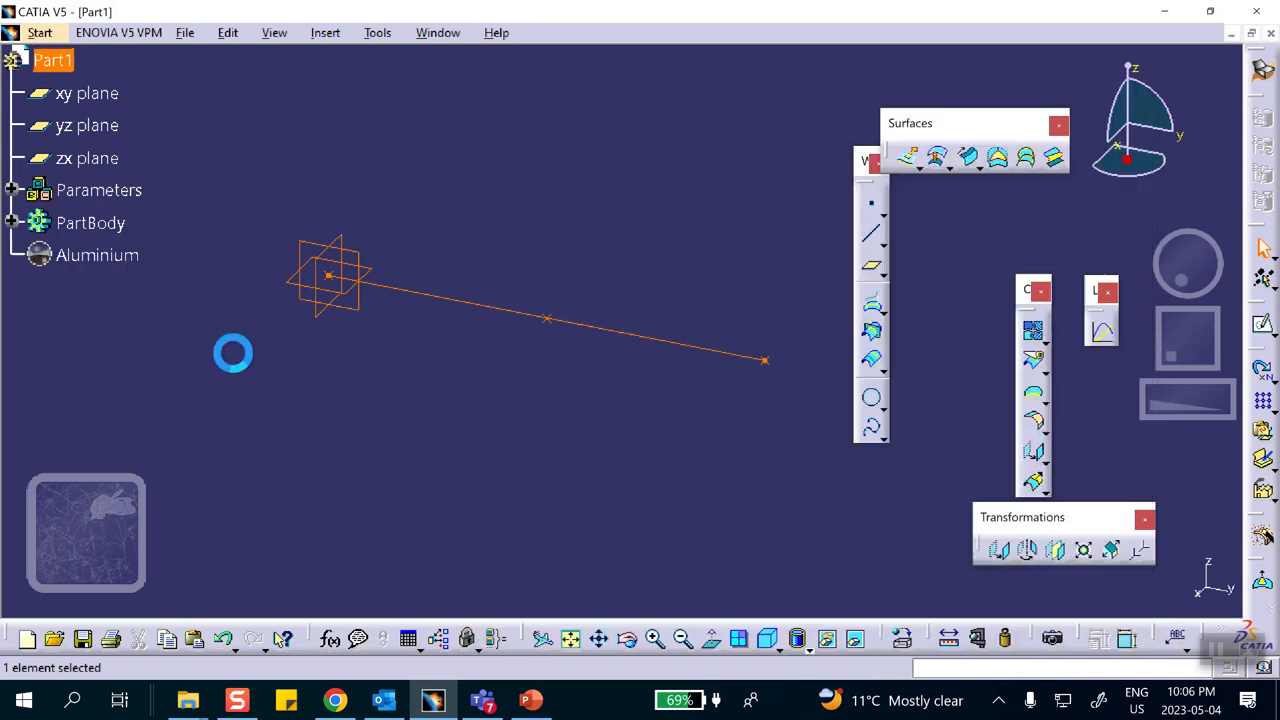
Step: Set the Aluminium material's Young modulus to 0.1 Pa and its density to 0.1 kg/m3 in its analysis properties
{"action": "double_click", "coordinate": [85, 252]}
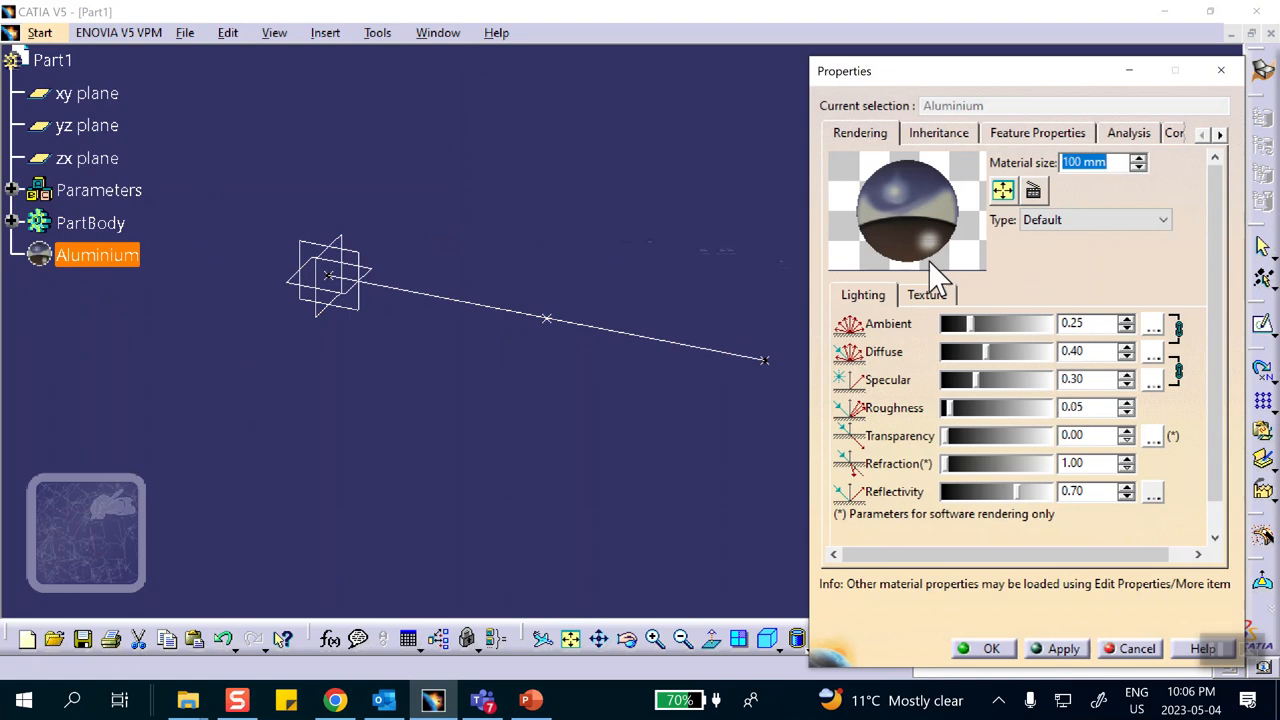
{"action": "left_click", "coordinate": [1130, 133]}
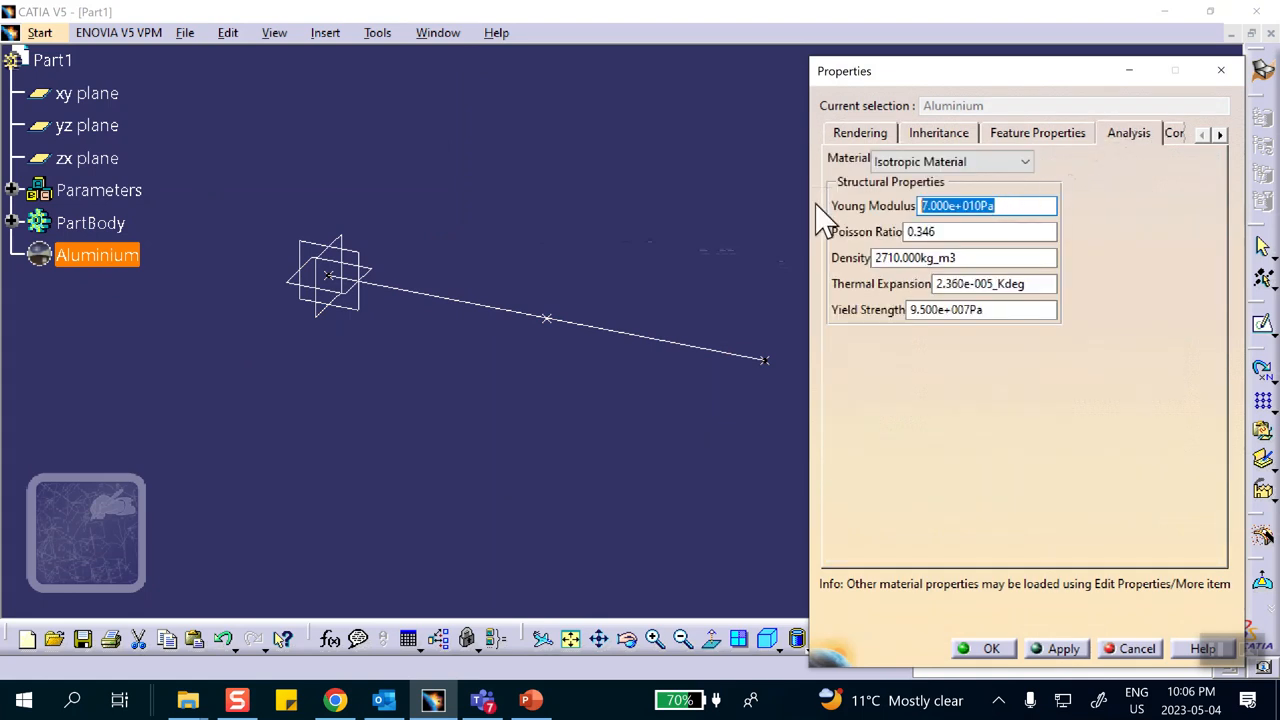
{"action": "key", "text": "BackSpace"}
{"action": "left_click", "coordinate": [994, 257]}
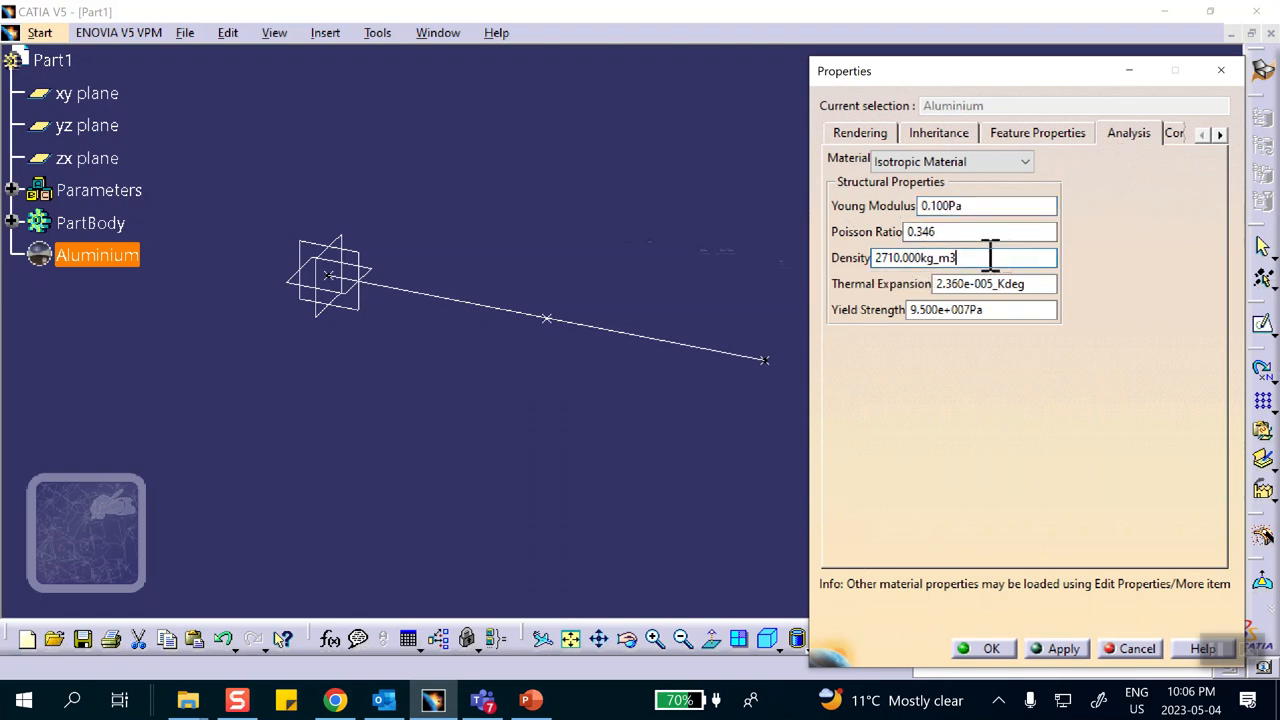
{"action": "left_click_drag", "start_coordinate": [989, 257], "coordinate": [805, 257]}
{"action": "type", "text": ".1"}
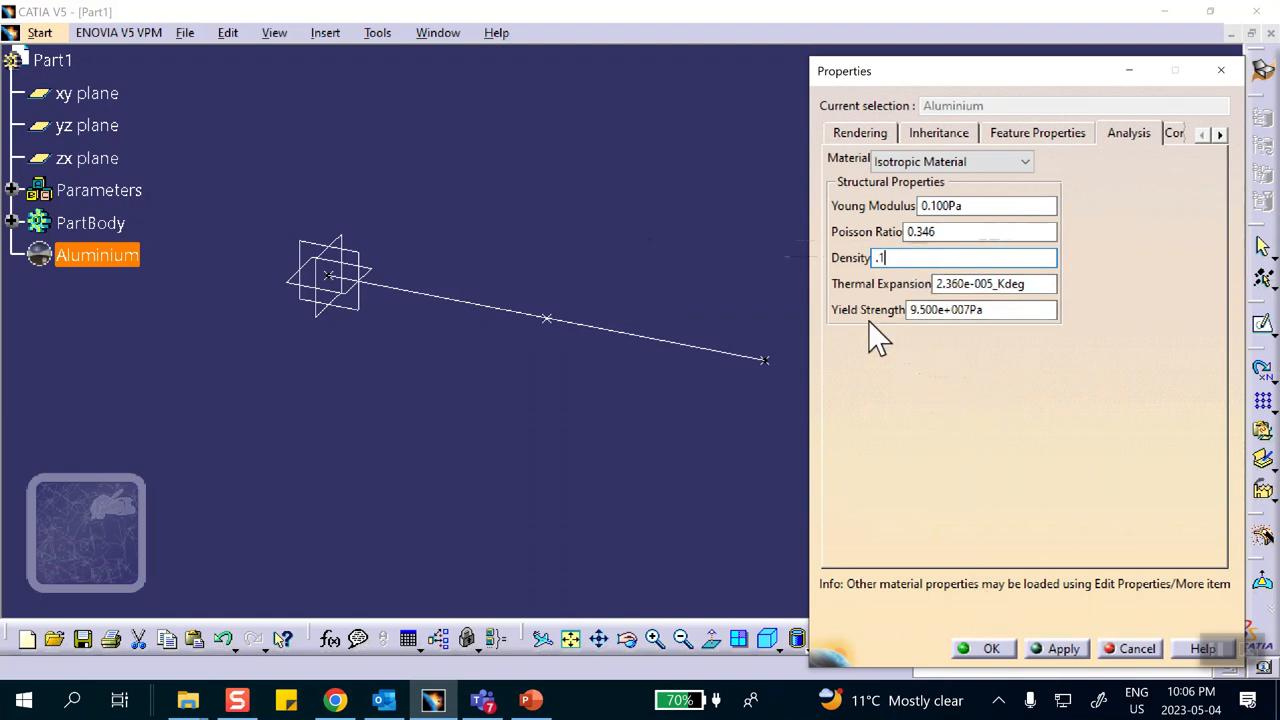
{"action": "left_click", "coordinate": [988, 648]}
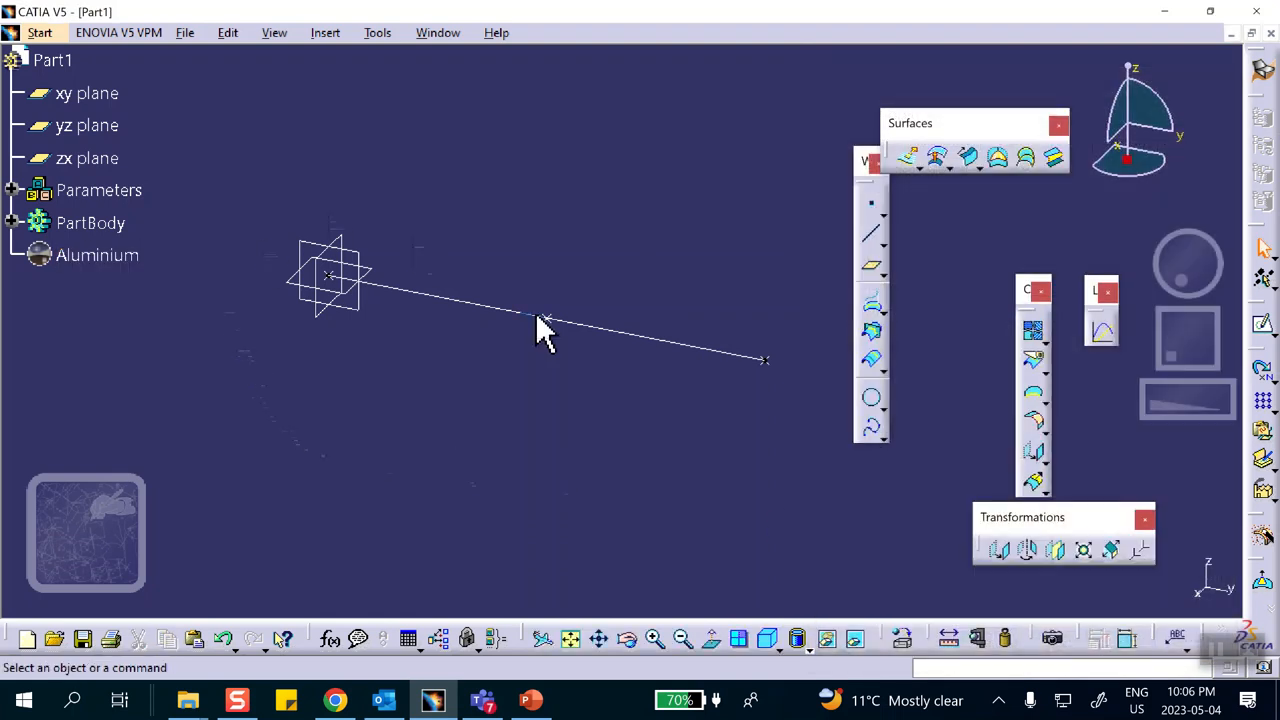
Step: Switch to the Generative Structural Analysis workbench and create a Static Analysis case for the part
{"action": "left_click", "coordinate": [38, 33]}
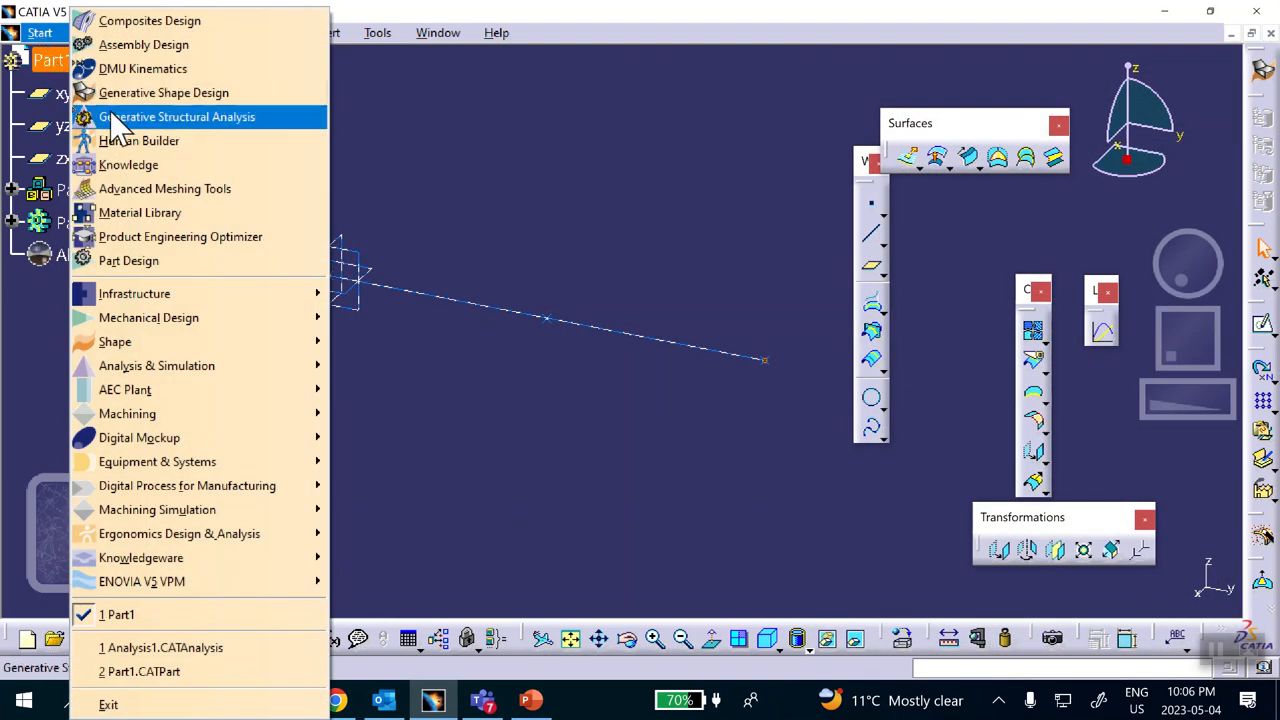
{"action": "left_click", "coordinate": [110, 117]}
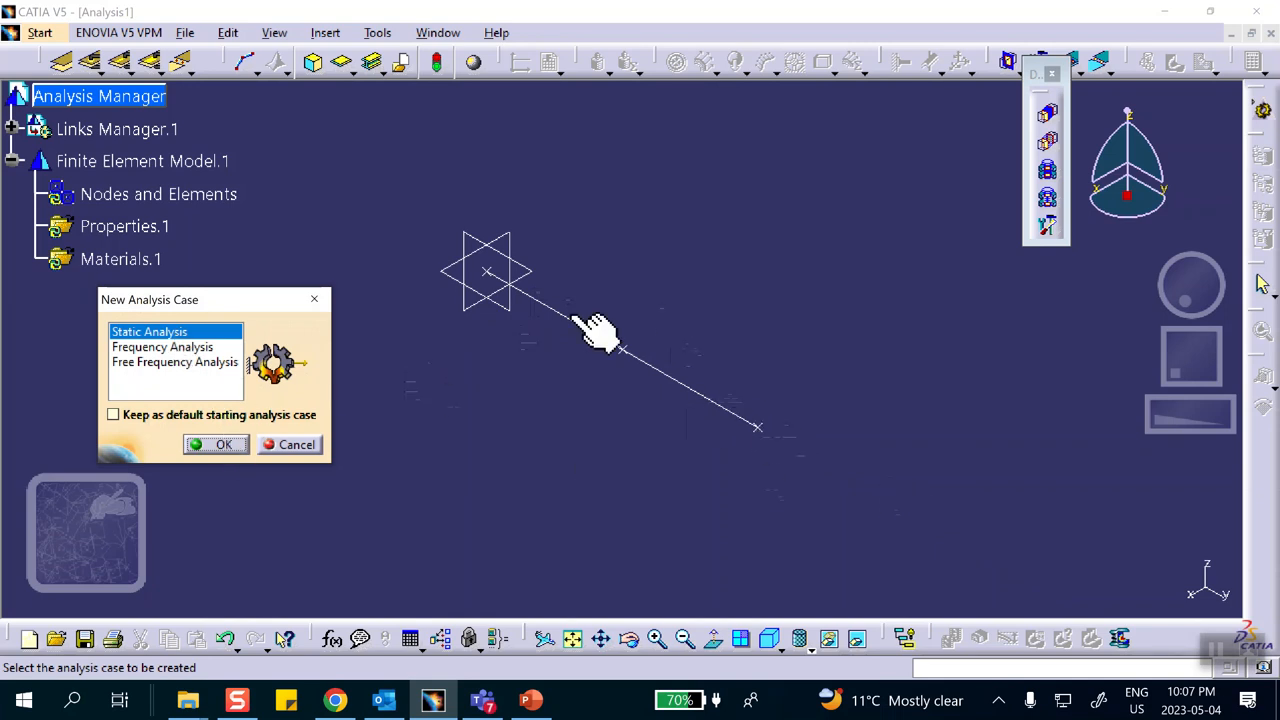
{"action": "left_click", "coordinate": [221, 446]}
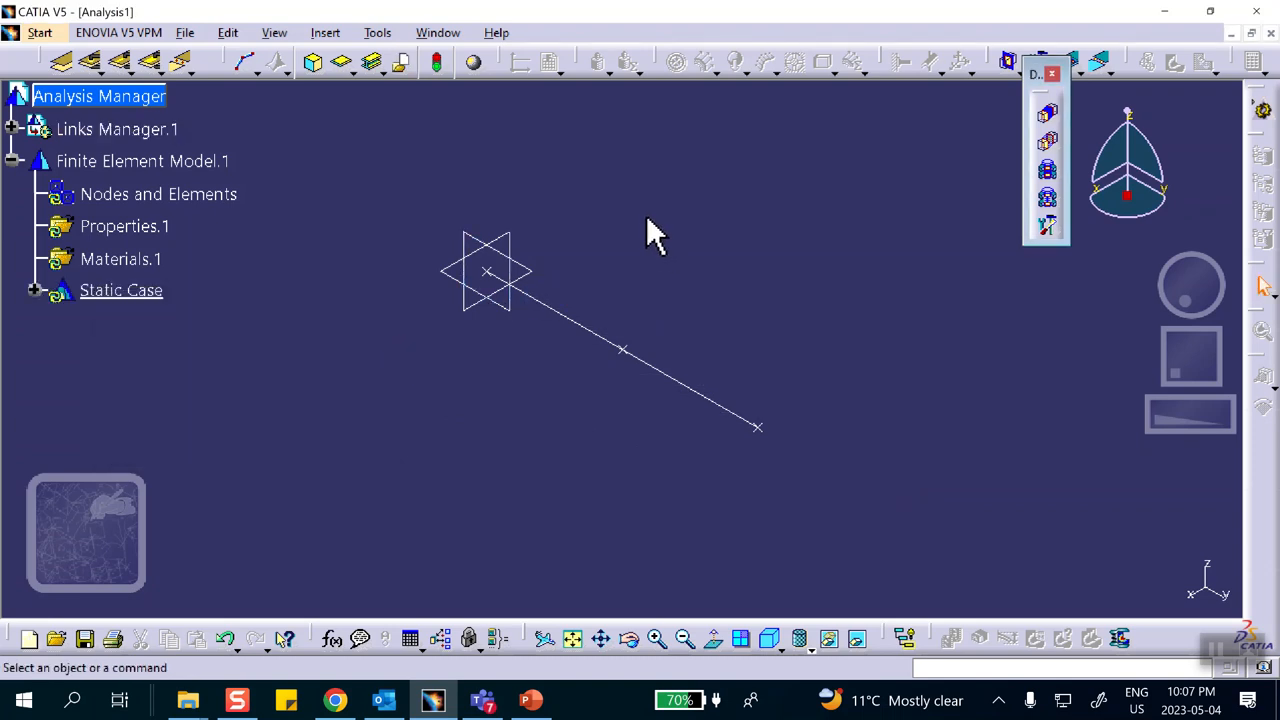
Step: Create a linear beam mesh on the joined line with the Minimal mesh option enabled
{"action": "left_click", "coordinate": [240, 64]}
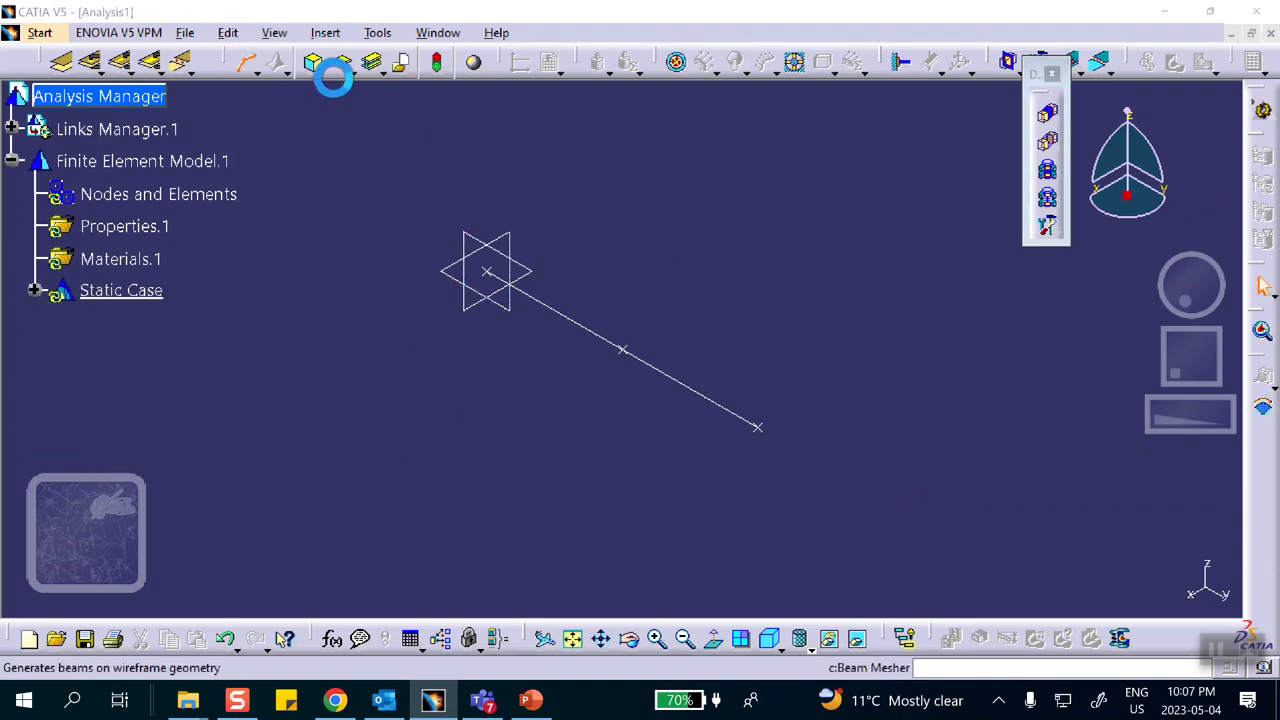
{"action": "left_click", "coordinate": [575, 324]}
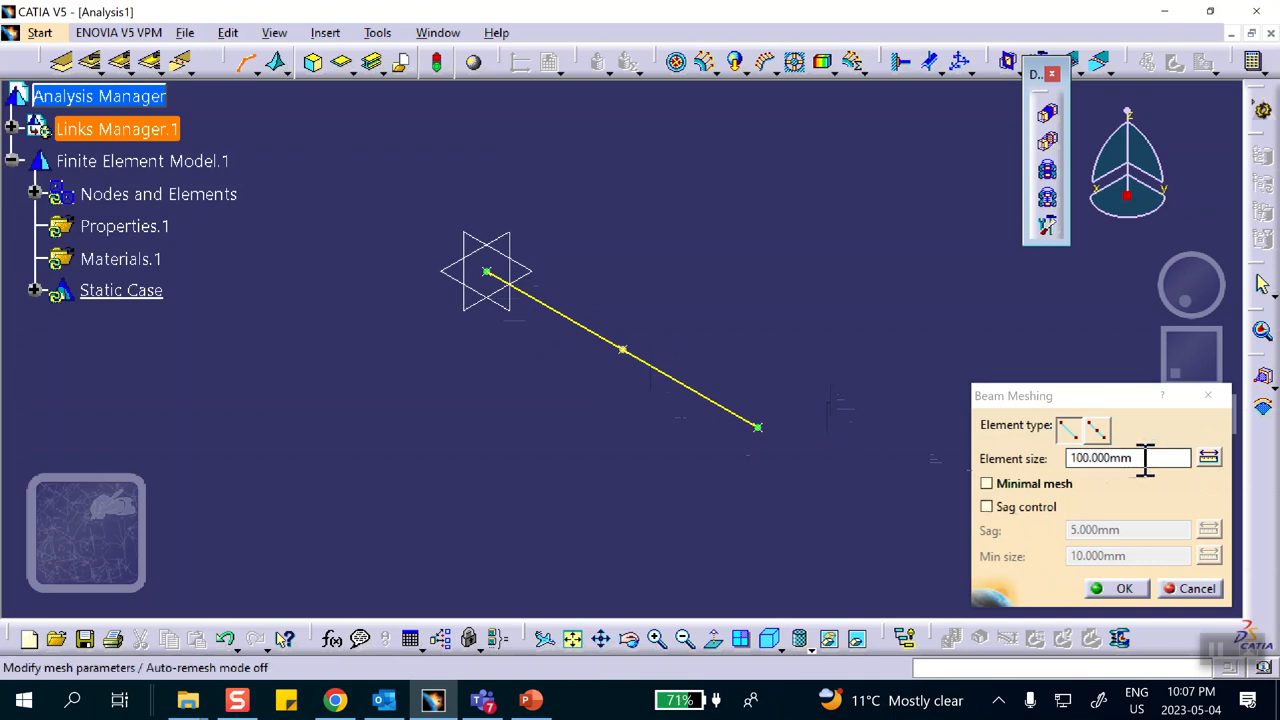
{"action": "left_click", "coordinate": [987, 484]}
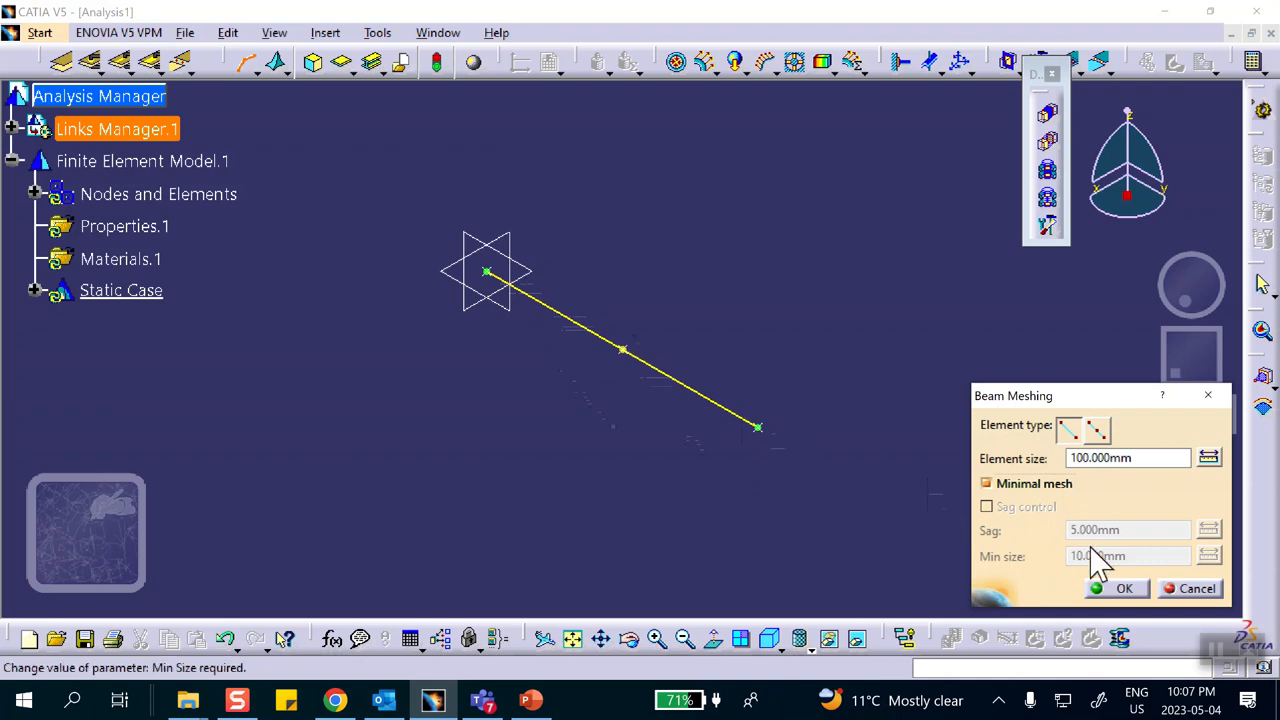
{"action": "left_click", "coordinate": [1116, 588]}
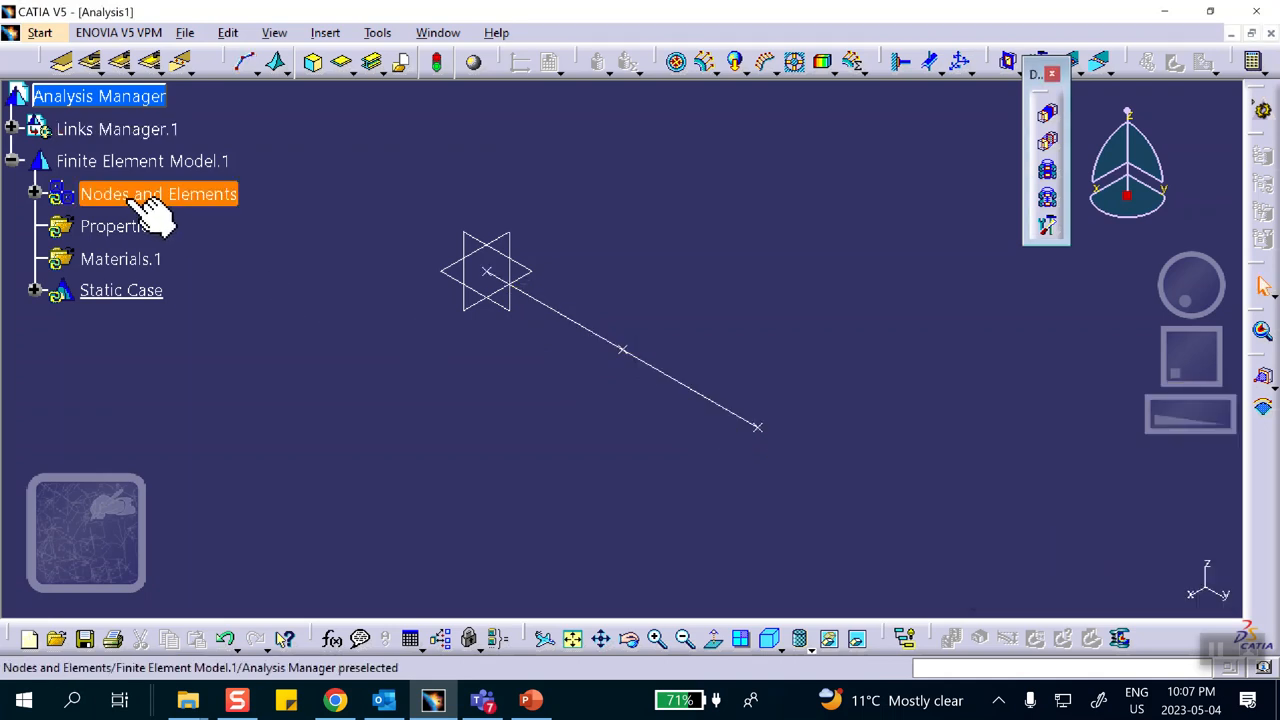
Step: Generate a mesh visualization for Nodes and Elements, accepting the mesh update, and deactivate its Mesh.1 image
{"action": "left_click", "coordinate": [35, 194]}
{"action": "right_click", "coordinate": [135, 195]}
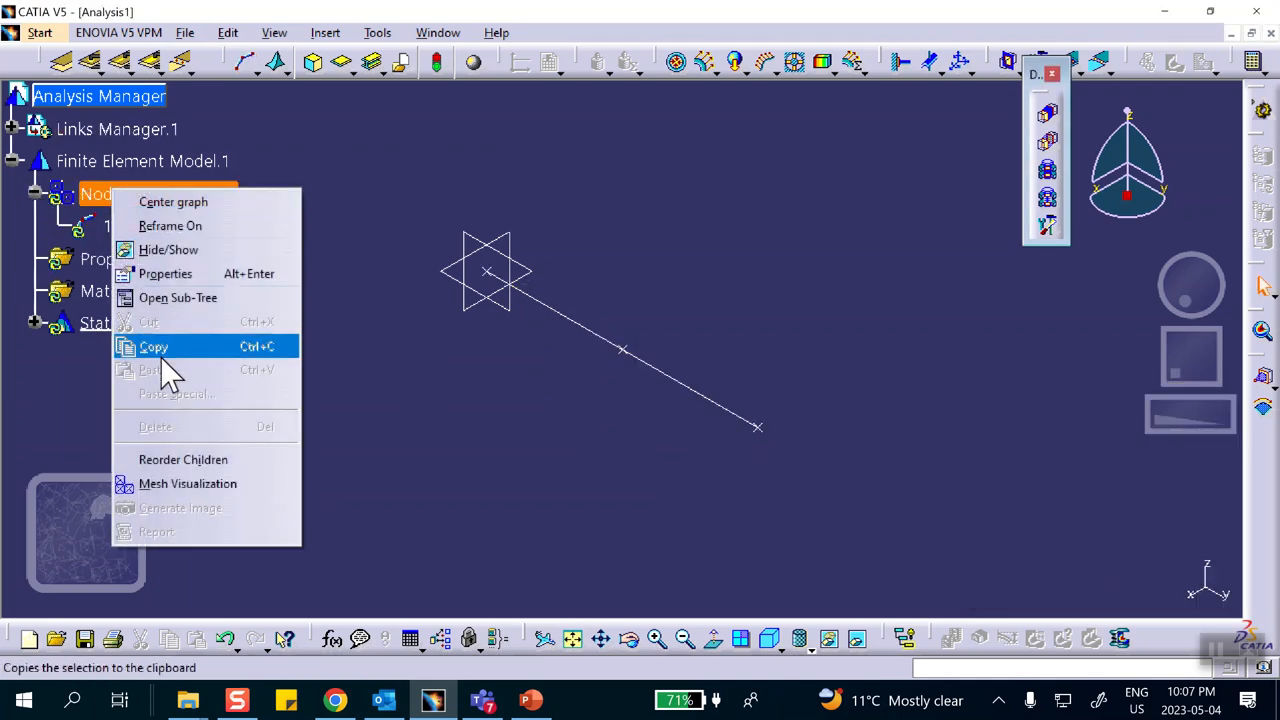
{"action": "left_click", "coordinate": [218, 482]}
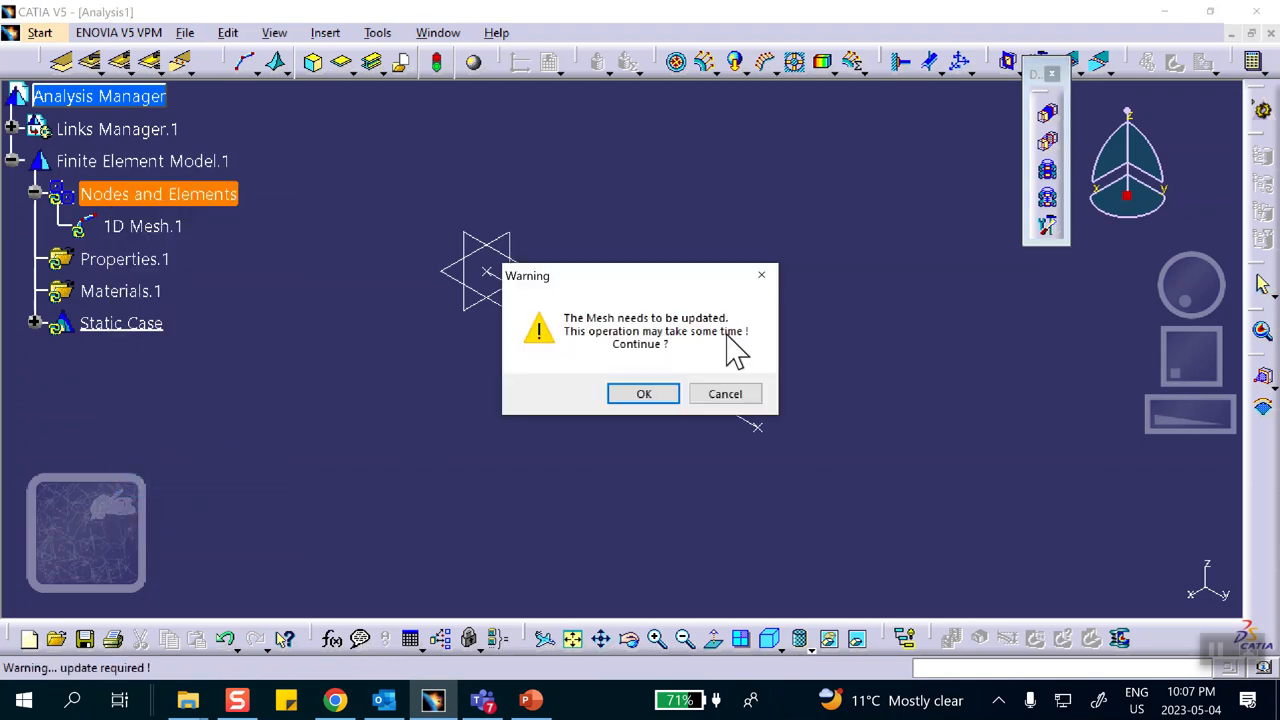
{"action": "left_click", "coordinate": [645, 394]}
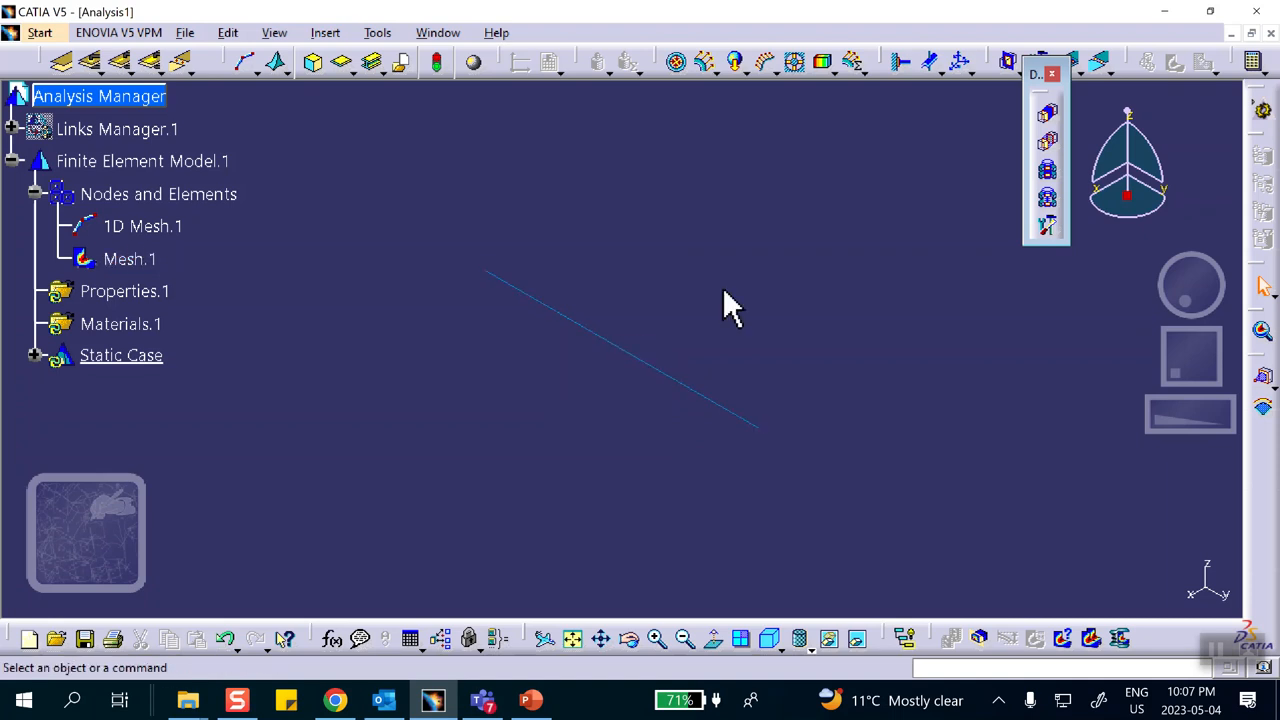
{"action": "right_click", "coordinate": [110, 260]}
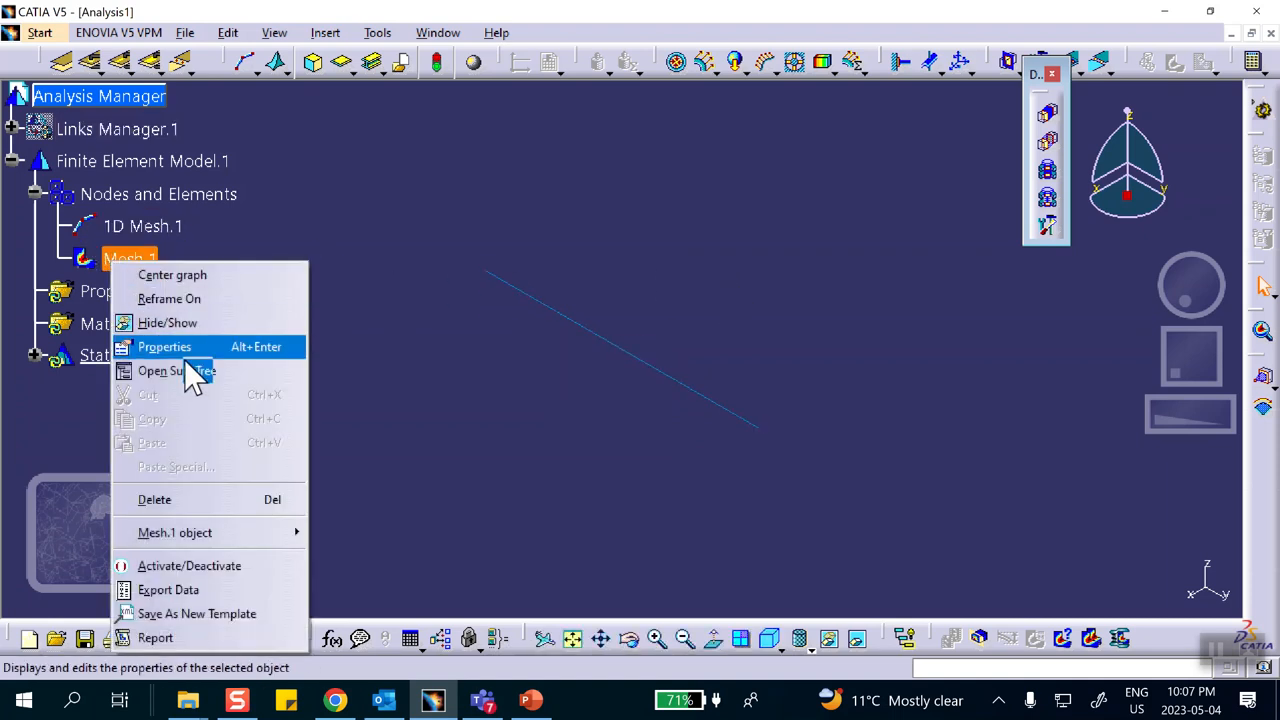
{"action": "left_click", "coordinate": [210, 563]}
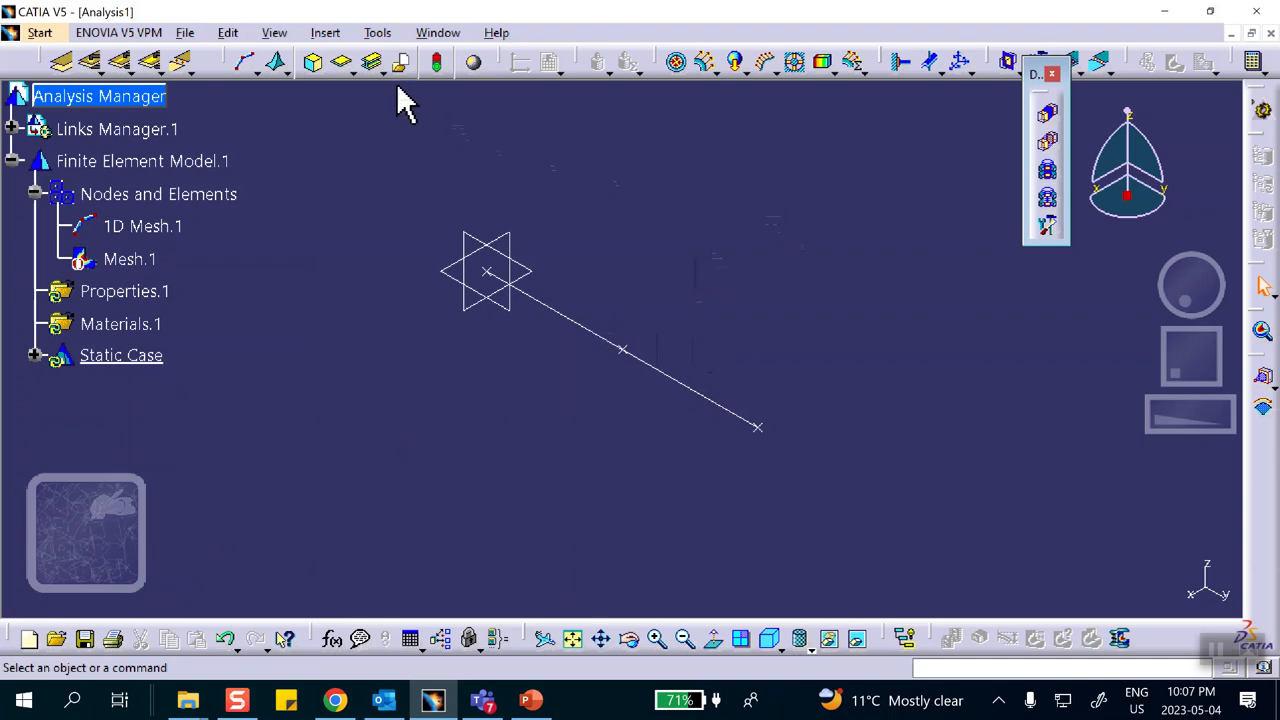
Step: Assign a 1D property to the joined line with the Cylindrical beam type
{"action": "left_click", "coordinate": [374, 63]}
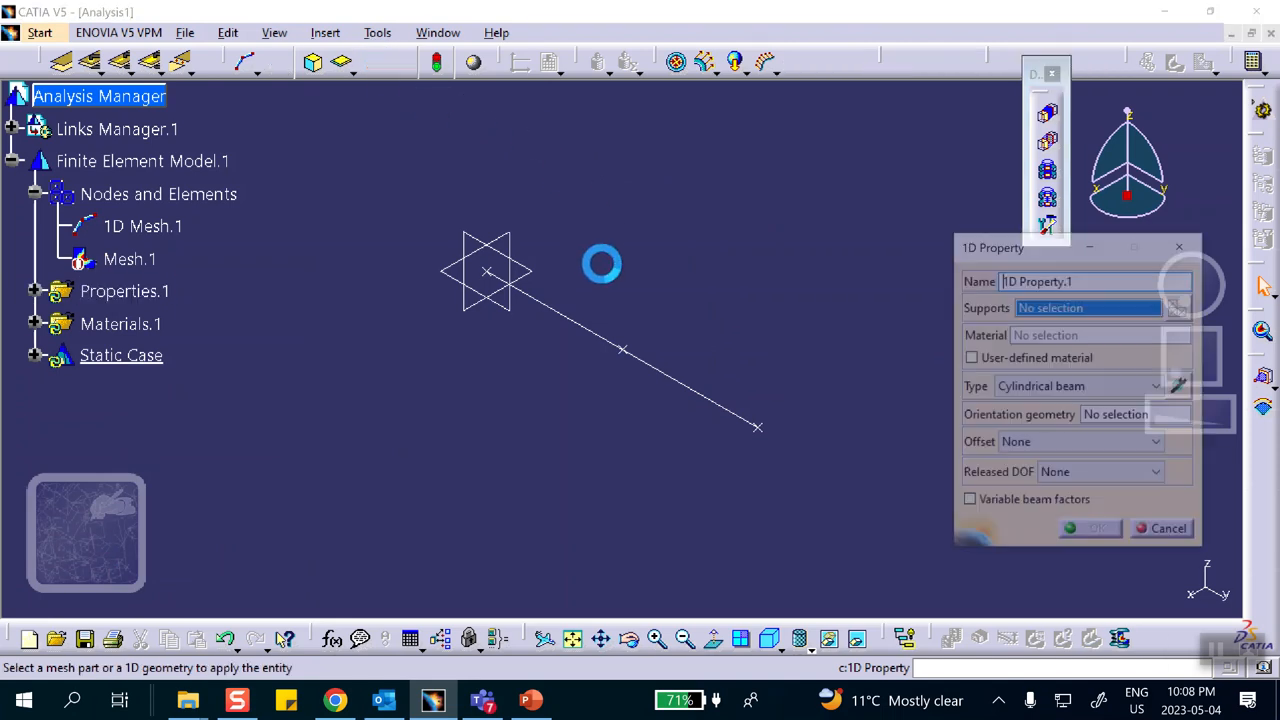
{"action": "left_click", "coordinate": [603, 338]}
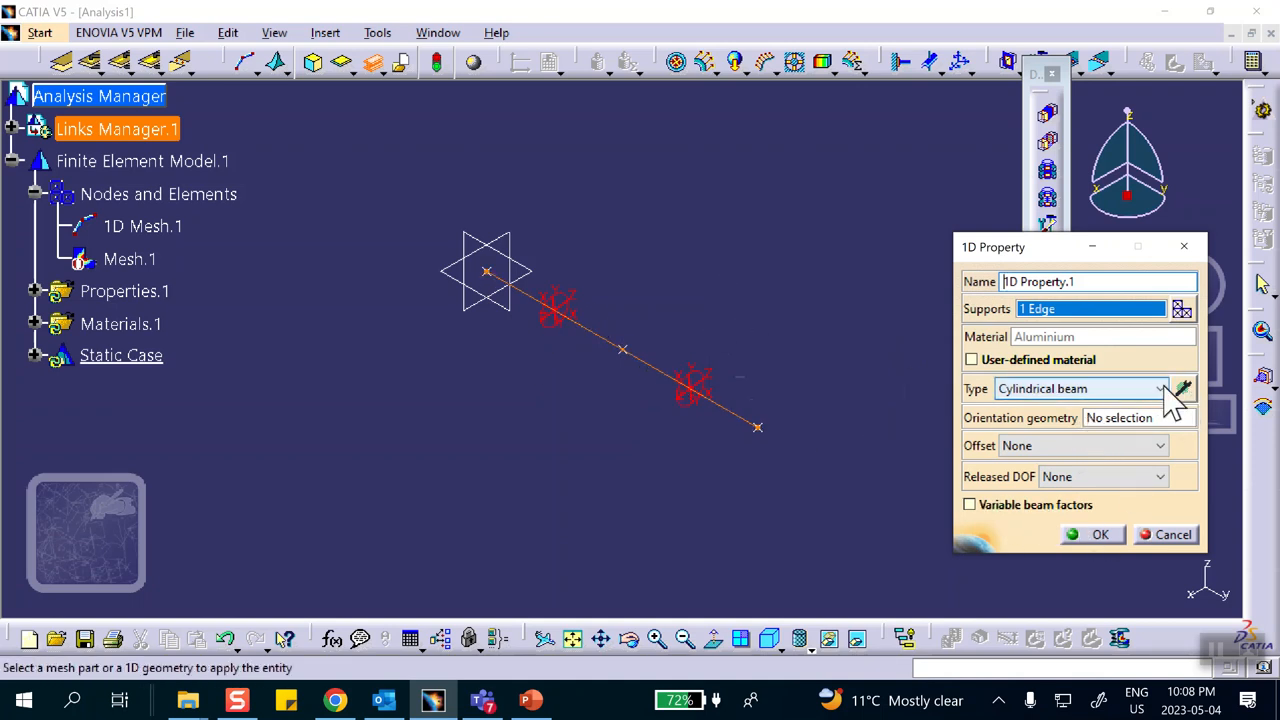
{"action": "left_click", "coordinate": [1084, 534]}
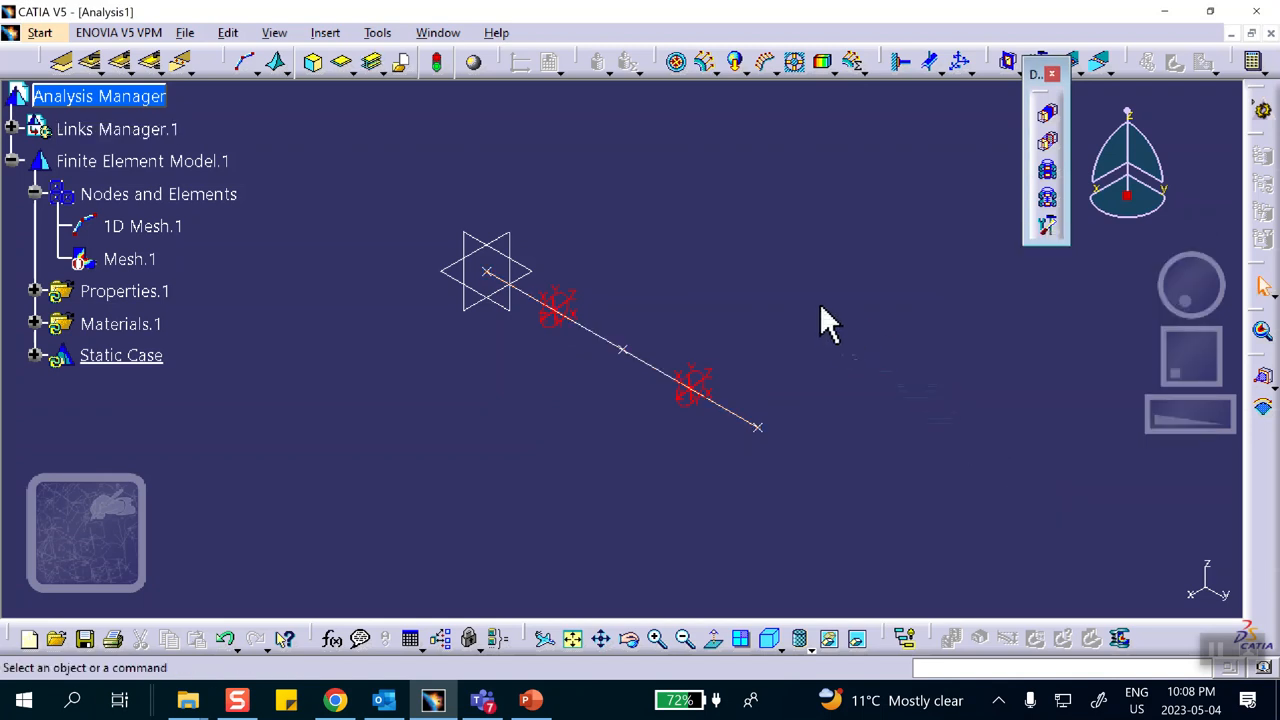
Step: Hide the three construction points at the start, middle and end of the line
{"action": "middle_click_drag", "start_coordinate": [603, 320], "coordinate": [691, 229]}
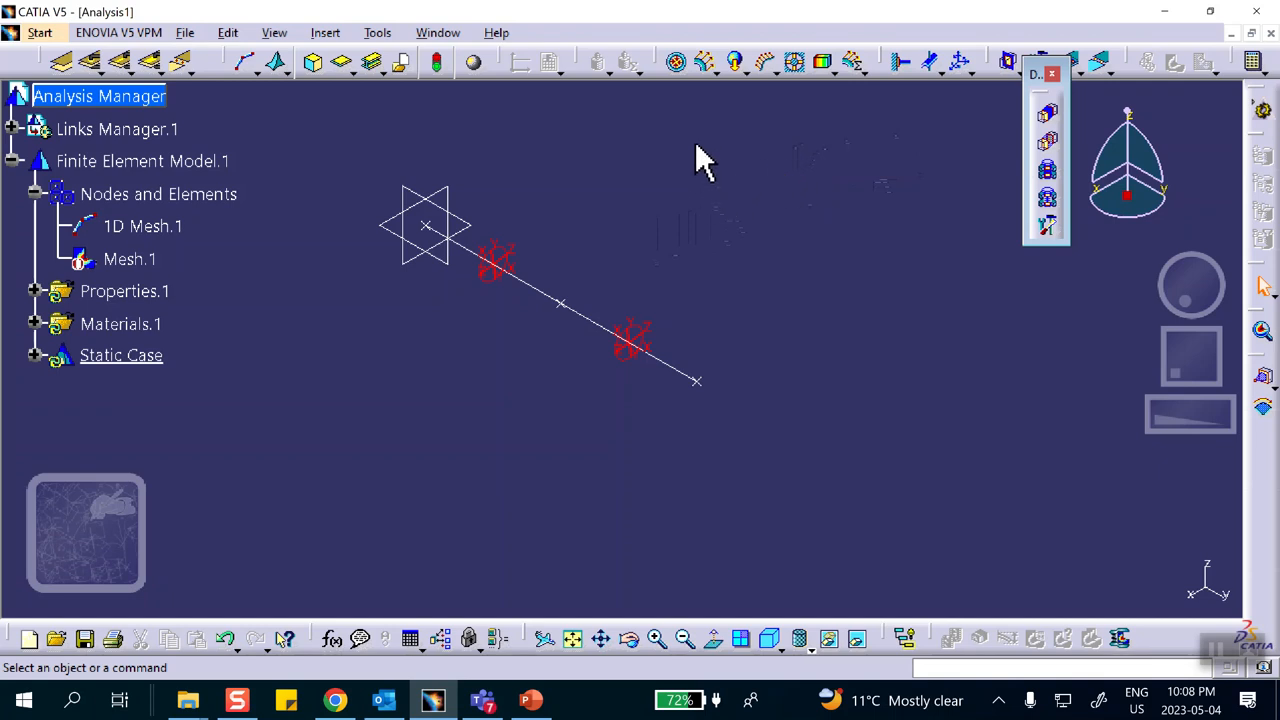
{"action": "right_click", "coordinate": [426, 230]}
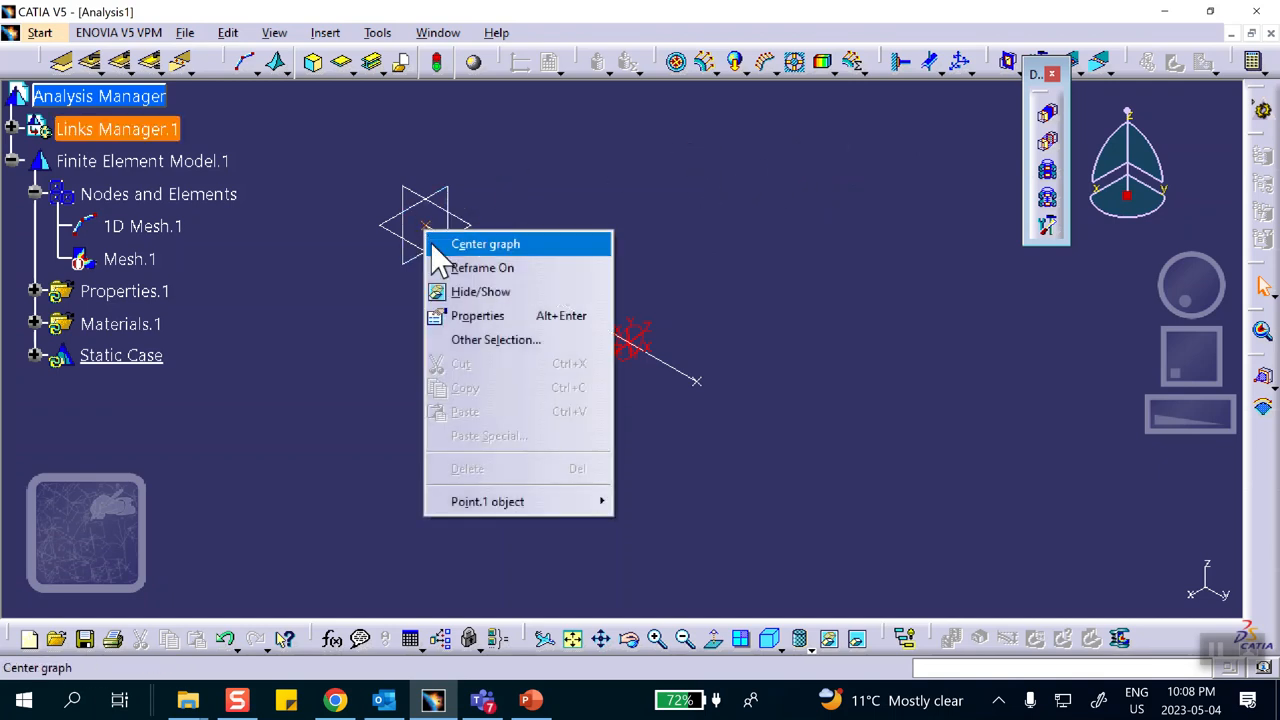
{"action": "left_click", "coordinate": [458, 292]}
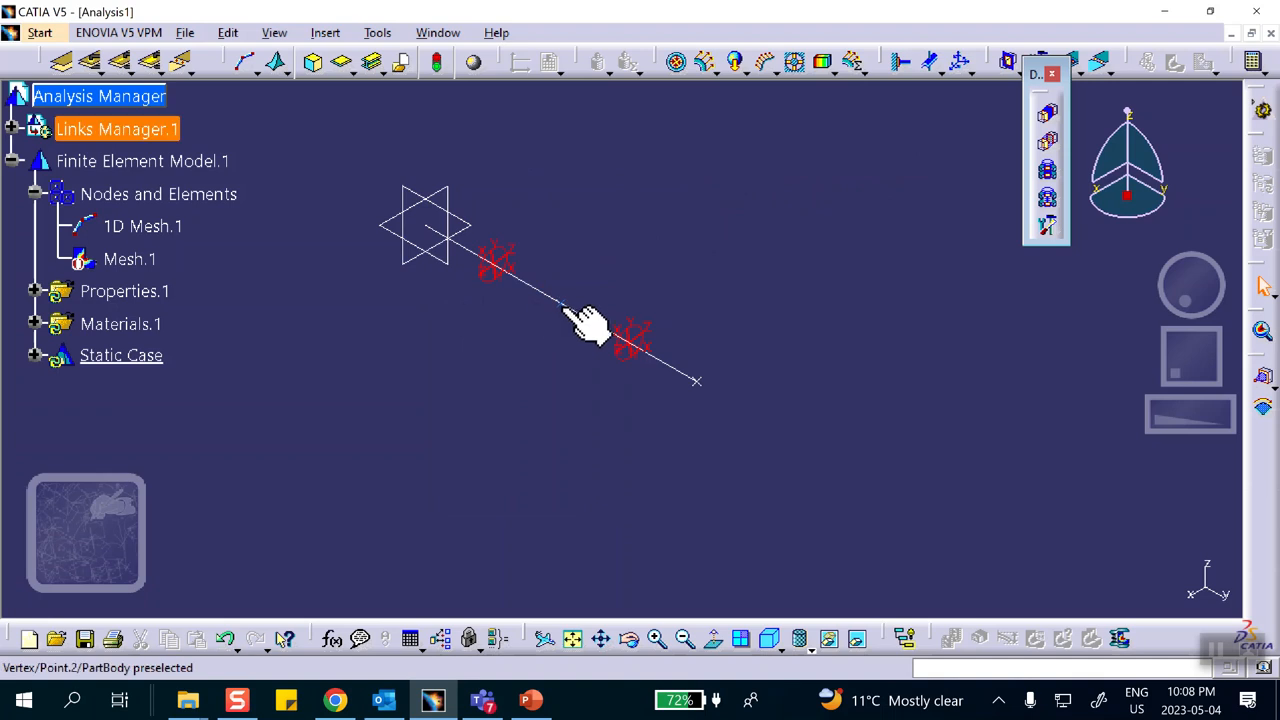
{"action": "right_click", "coordinate": [560, 305]}
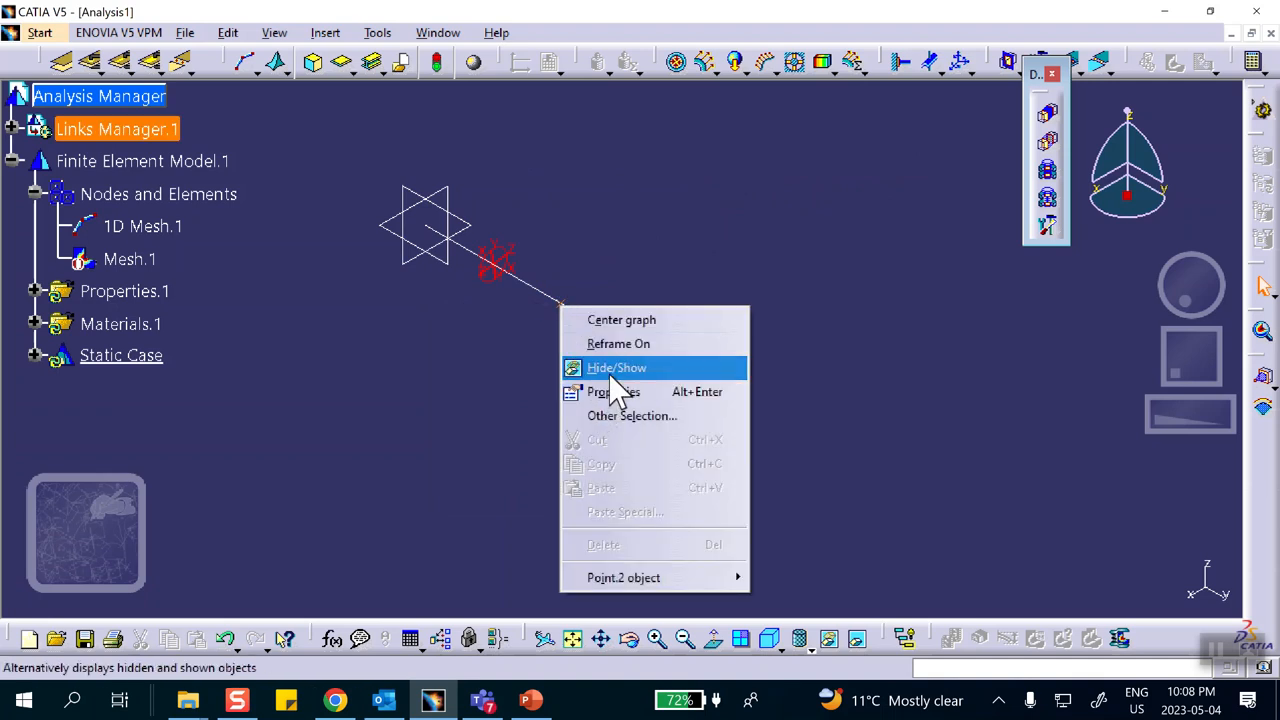
{"action": "left_click", "coordinate": [612, 370]}
{"action": "right_click", "coordinate": [698, 384]}
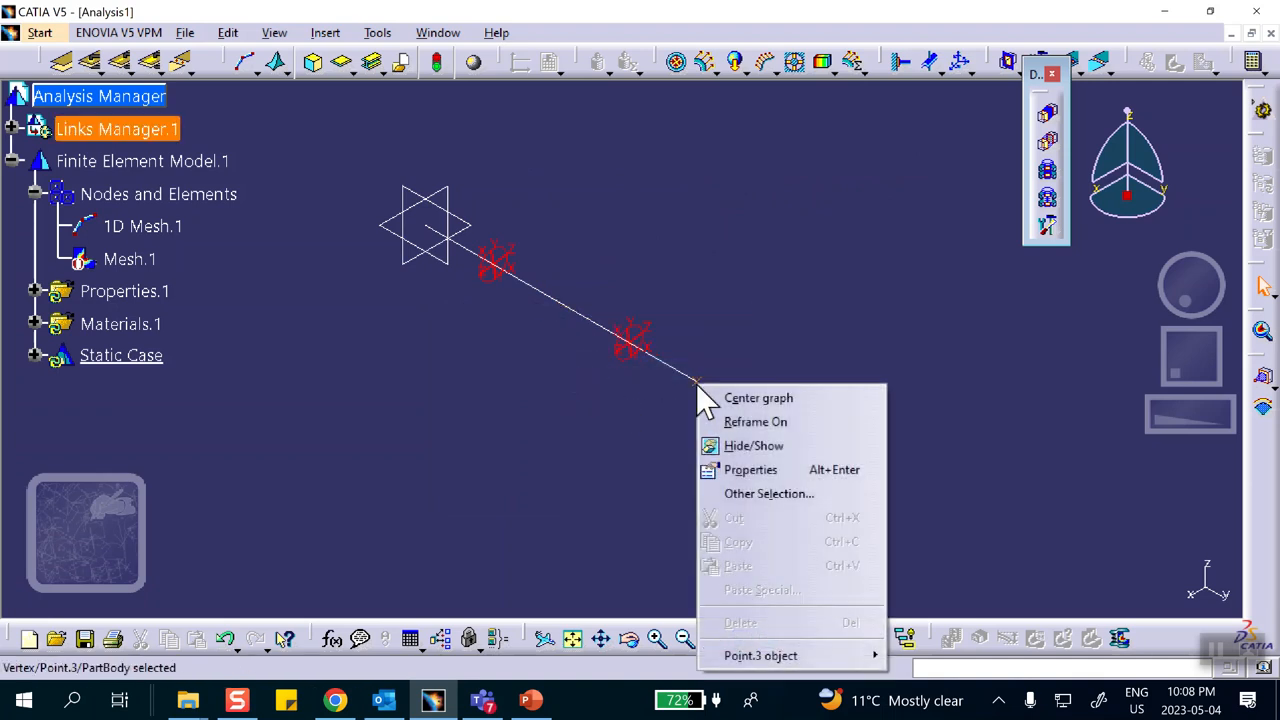
{"action": "left_click", "coordinate": [731, 446]}
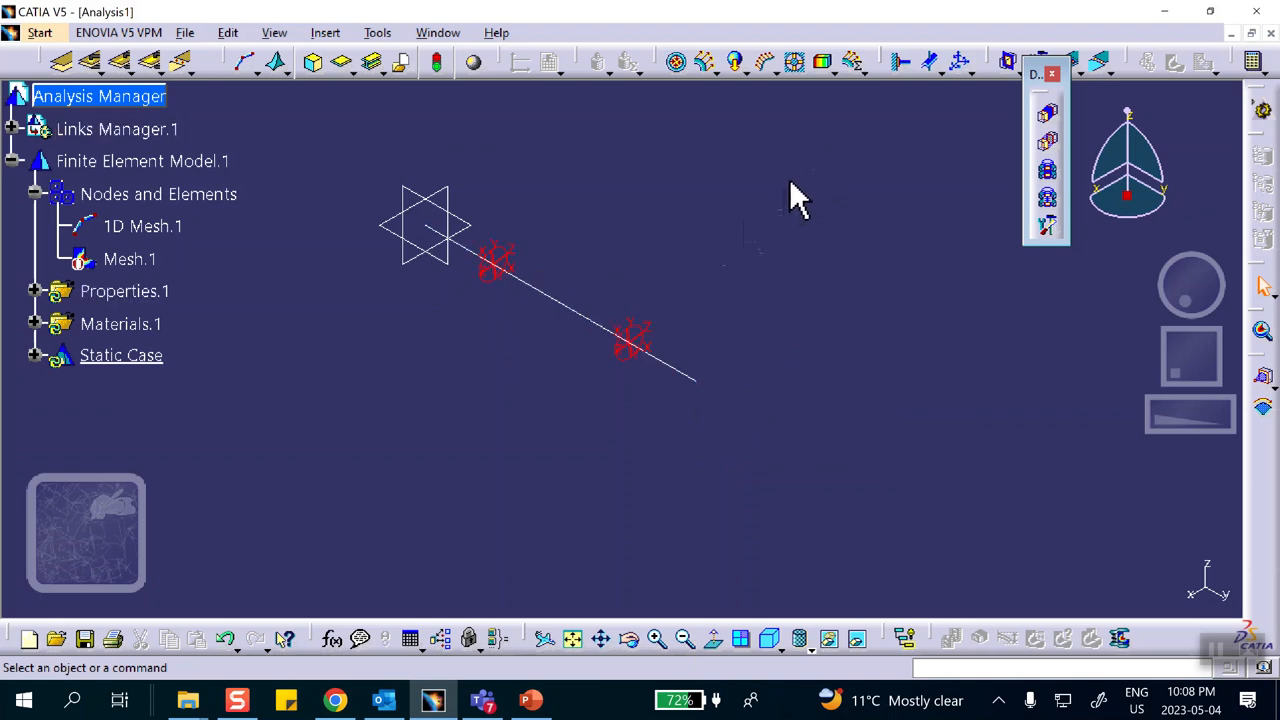
Step: Create a general analysis connection from the line's start vertex at the origin planes to its middle vertex
{"action": "left_click", "coordinate": [62, 63]}
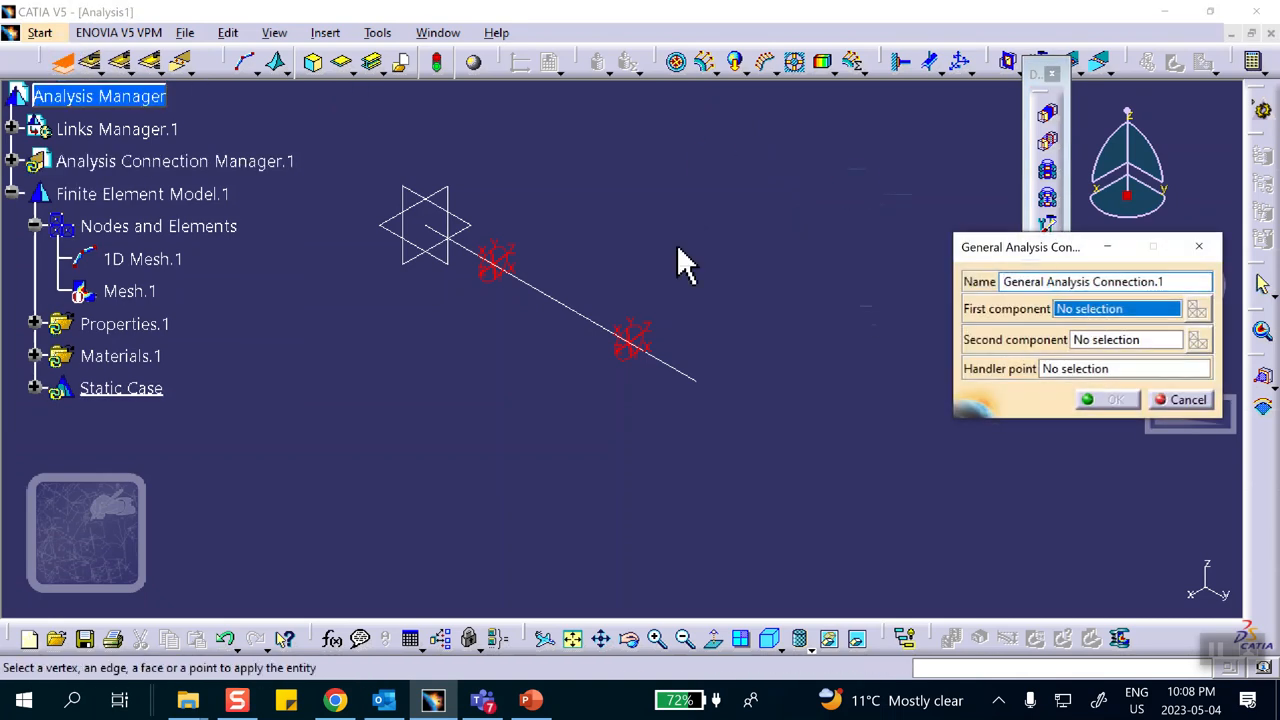
{"action": "left_click", "coordinate": [426, 227]}
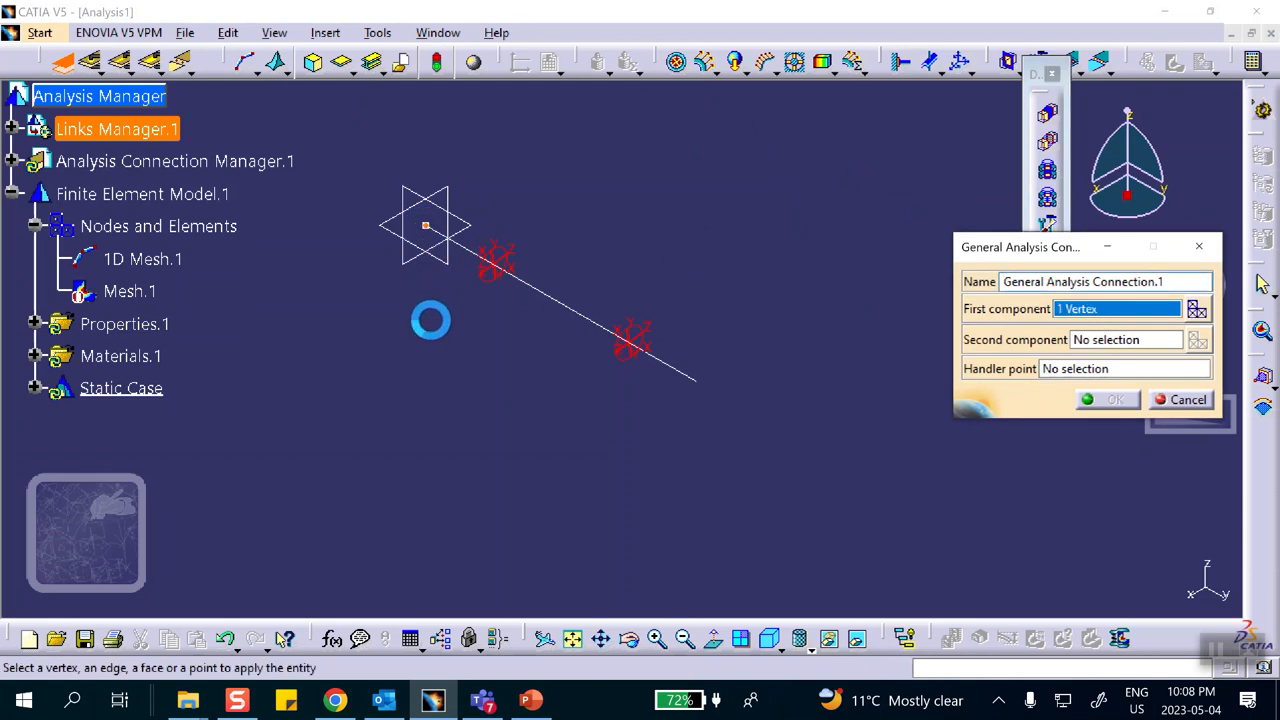
{"action": "left_click", "coordinate": [1127, 340]}
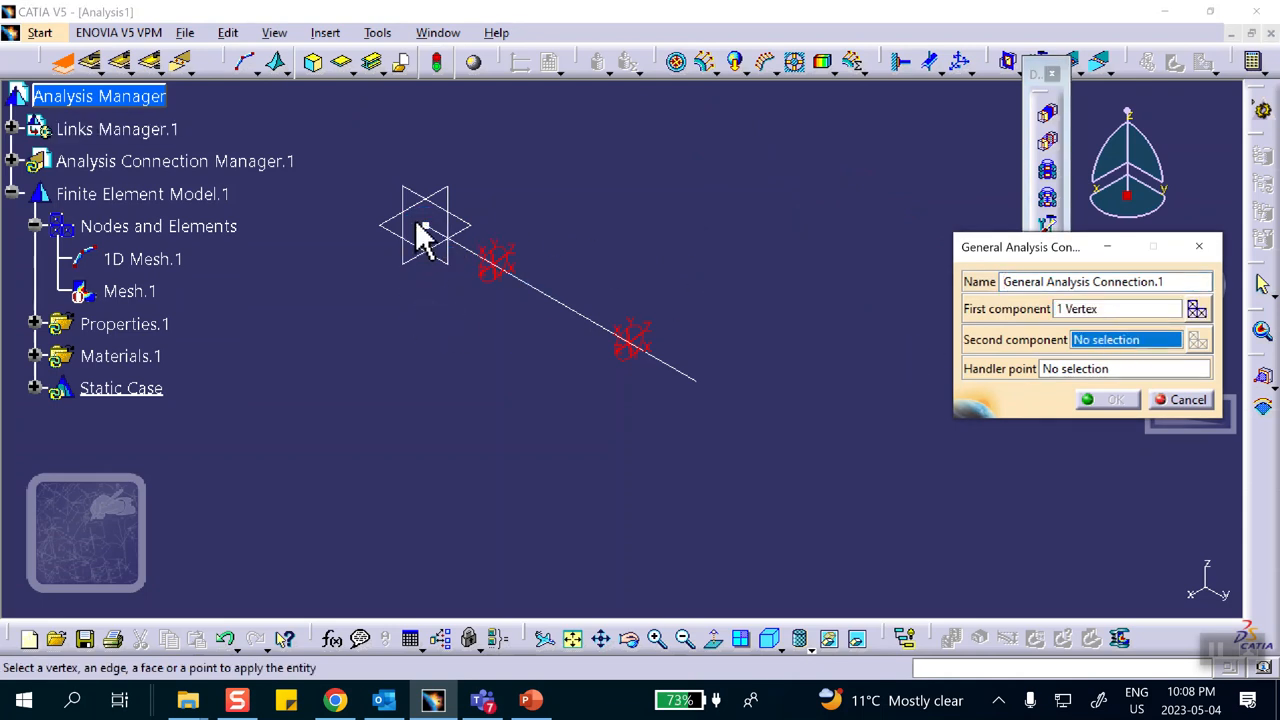
{"action": "left_click", "coordinate": [565, 305]}
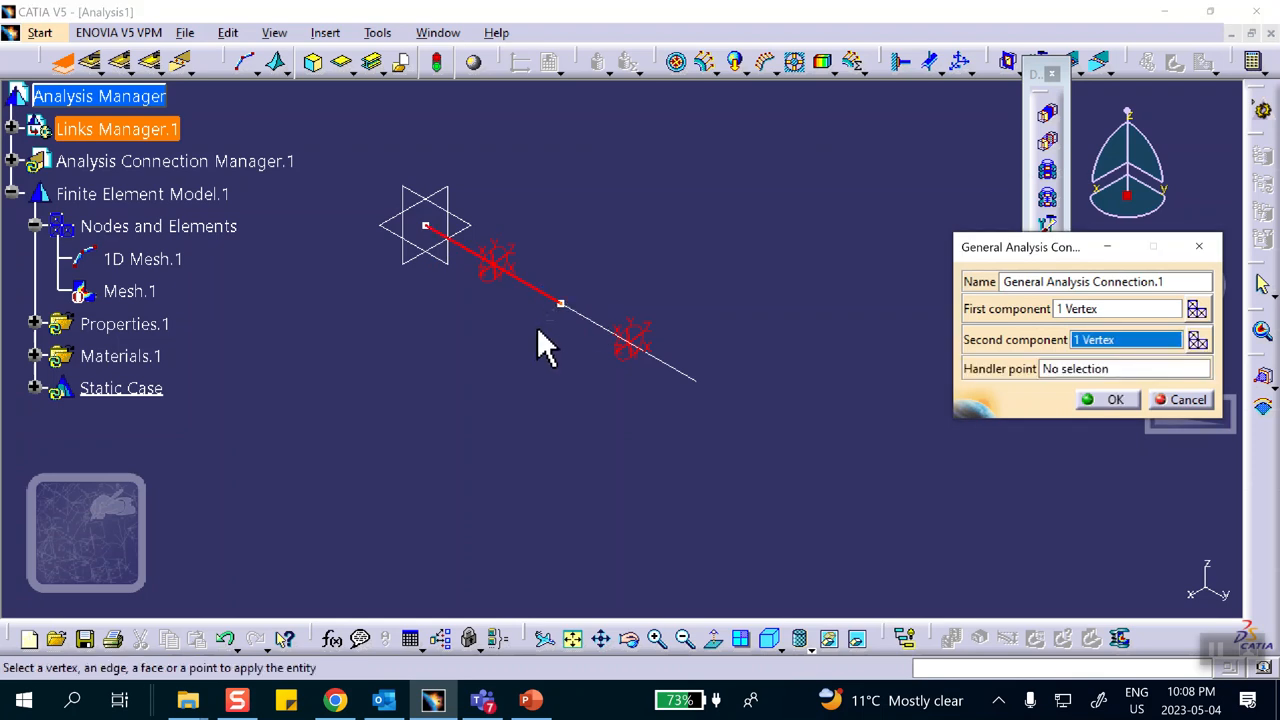
{"action": "left_click", "coordinate": [1108, 399]}
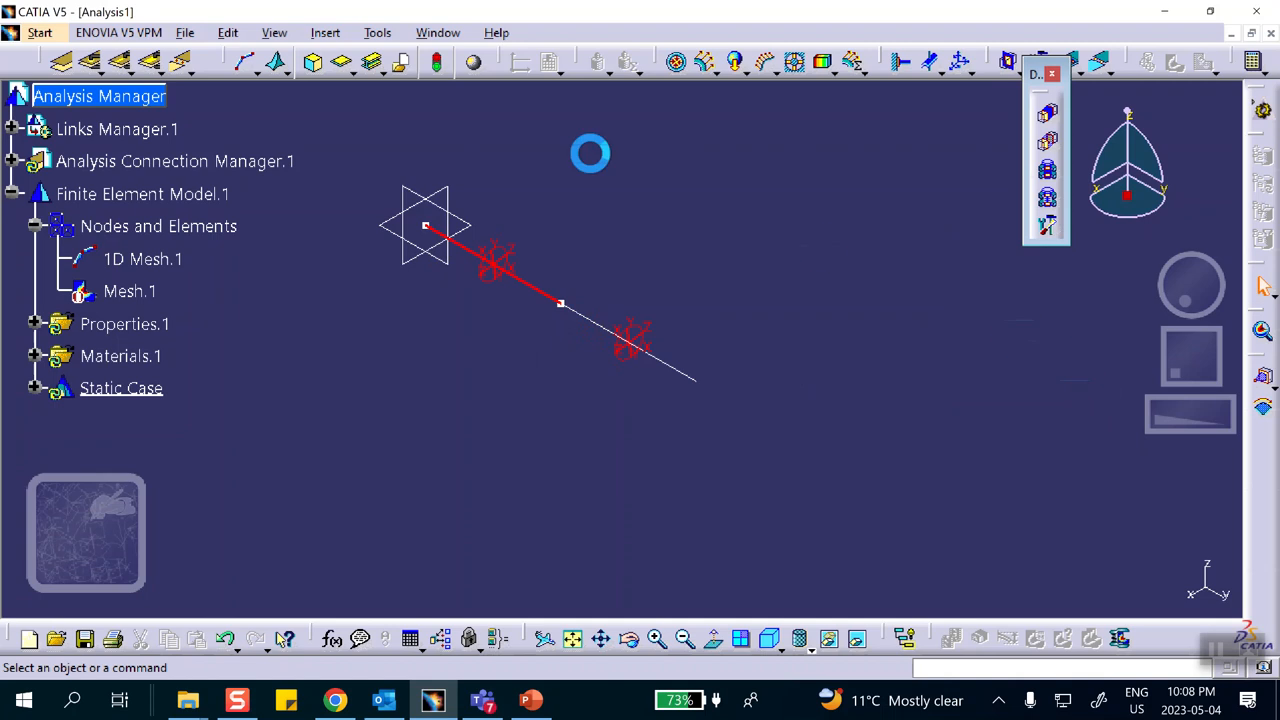
Step: Create a second general analysis connection from the line's middle vertex to its free end vertex
{"action": "left_click", "coordinate": [61, 62]}
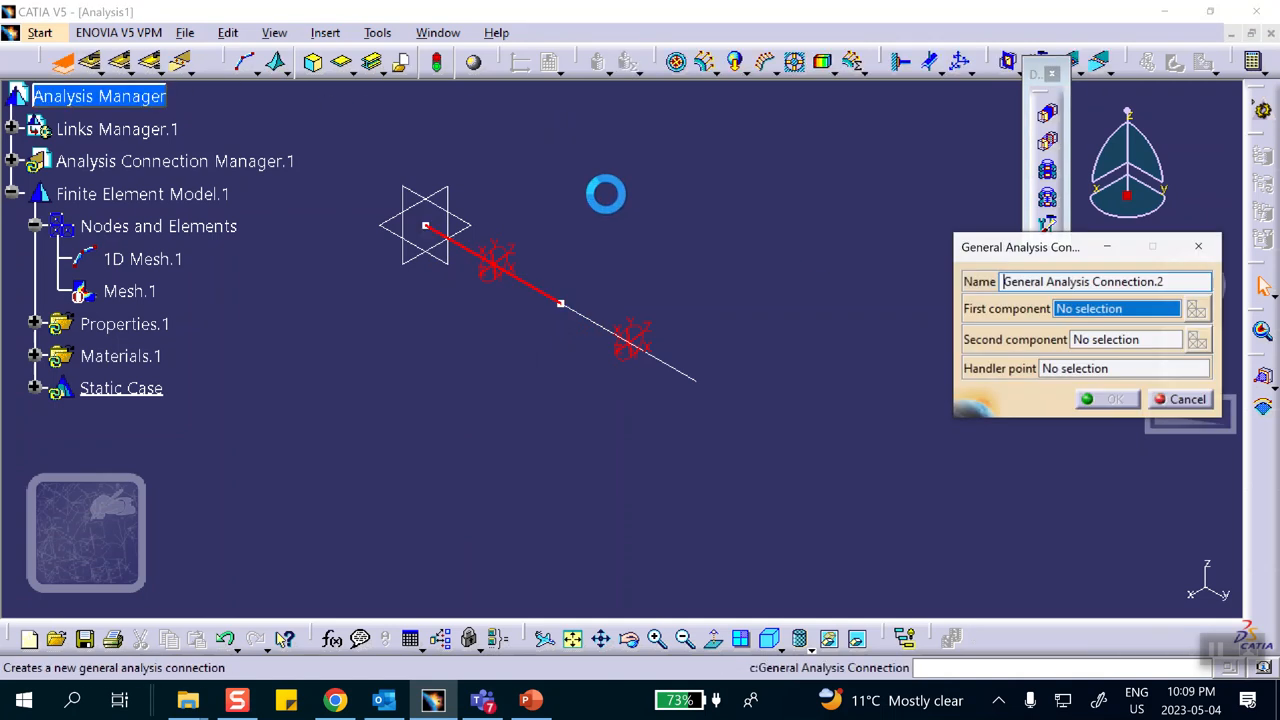
{"action": "left_click", "coordinate": [560, 303]}
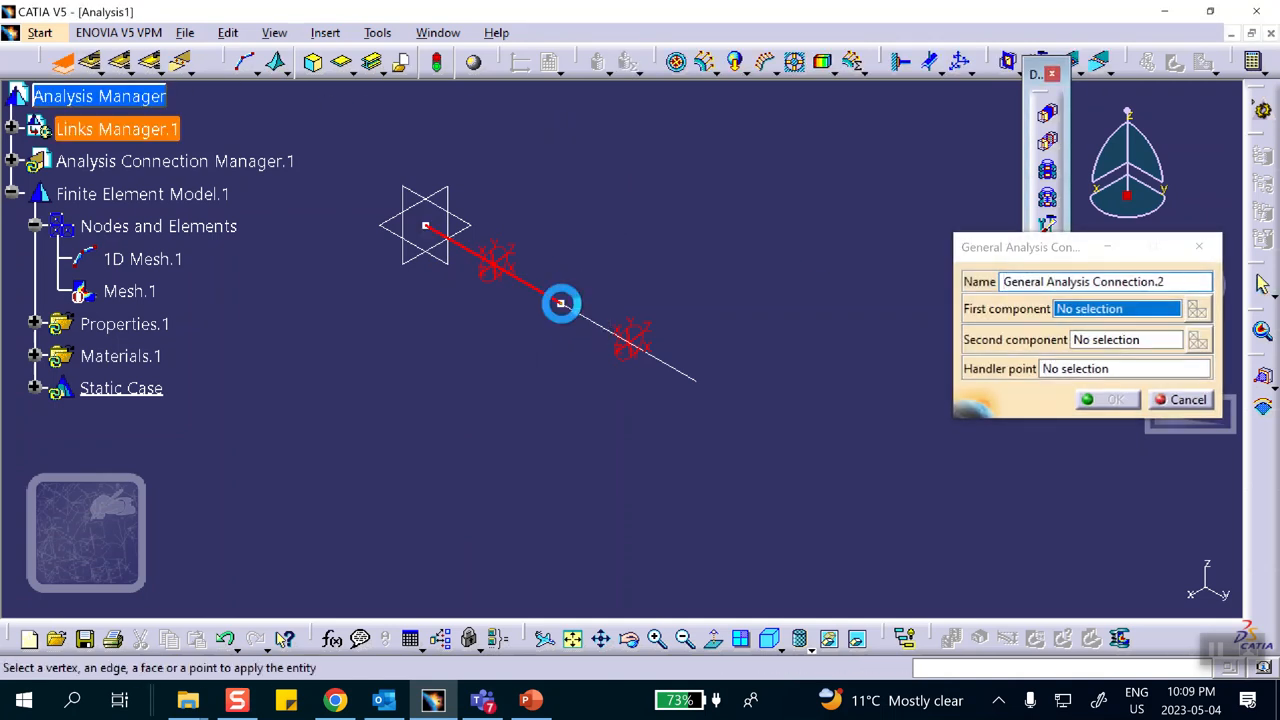
{"action": "left_click", "coordinate": [696, 380]}
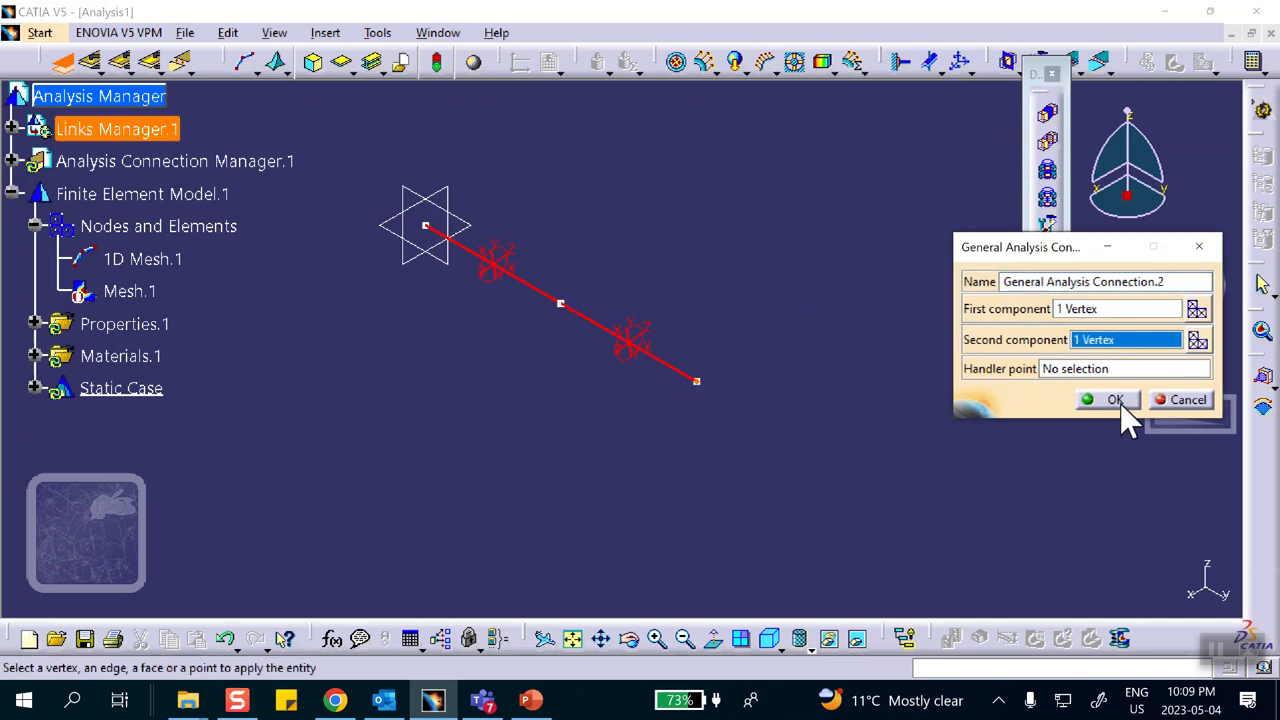
{"action": "left_click", "coordinate": [1122, 412]}
Step: Apply a user-defined connection property to General Analysis Connection.1 with a Spring-Rigid middle and Translation Stiffness 2 of 24 N_m
{"action": "left_click", "coordinate": [11, 160]}
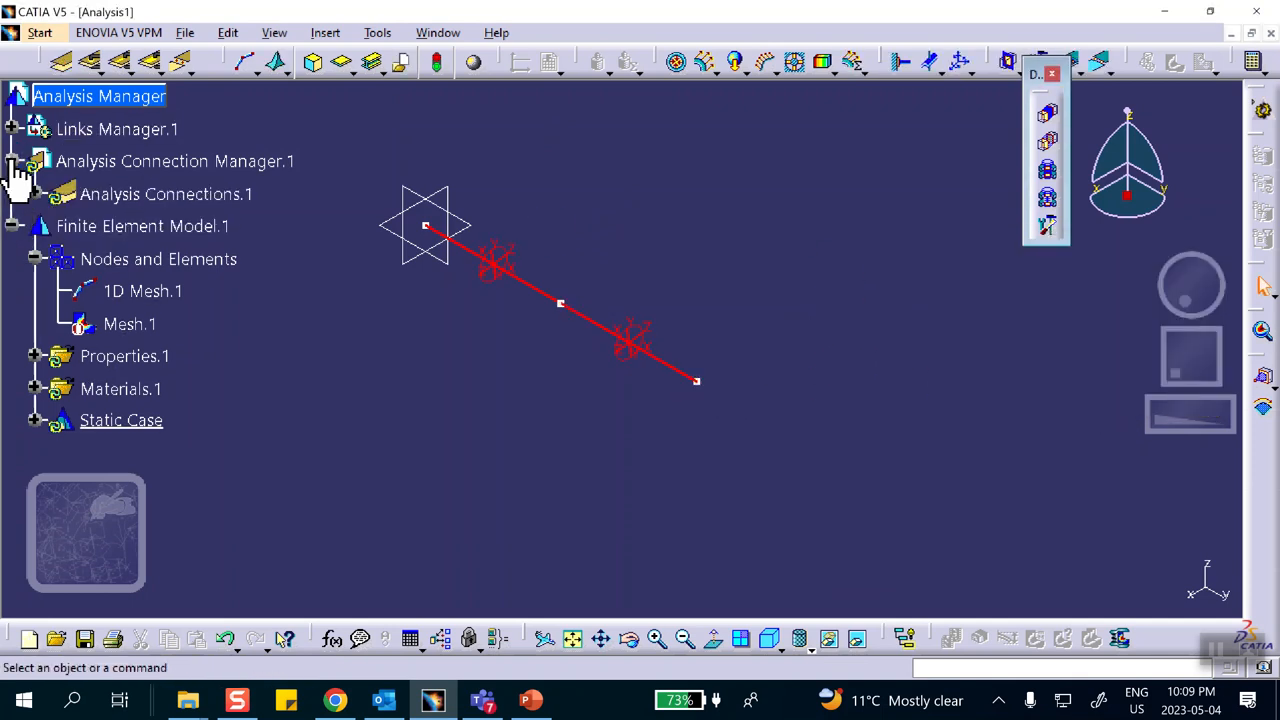
{"action": "left_click", "coordinate": [34, 193]}
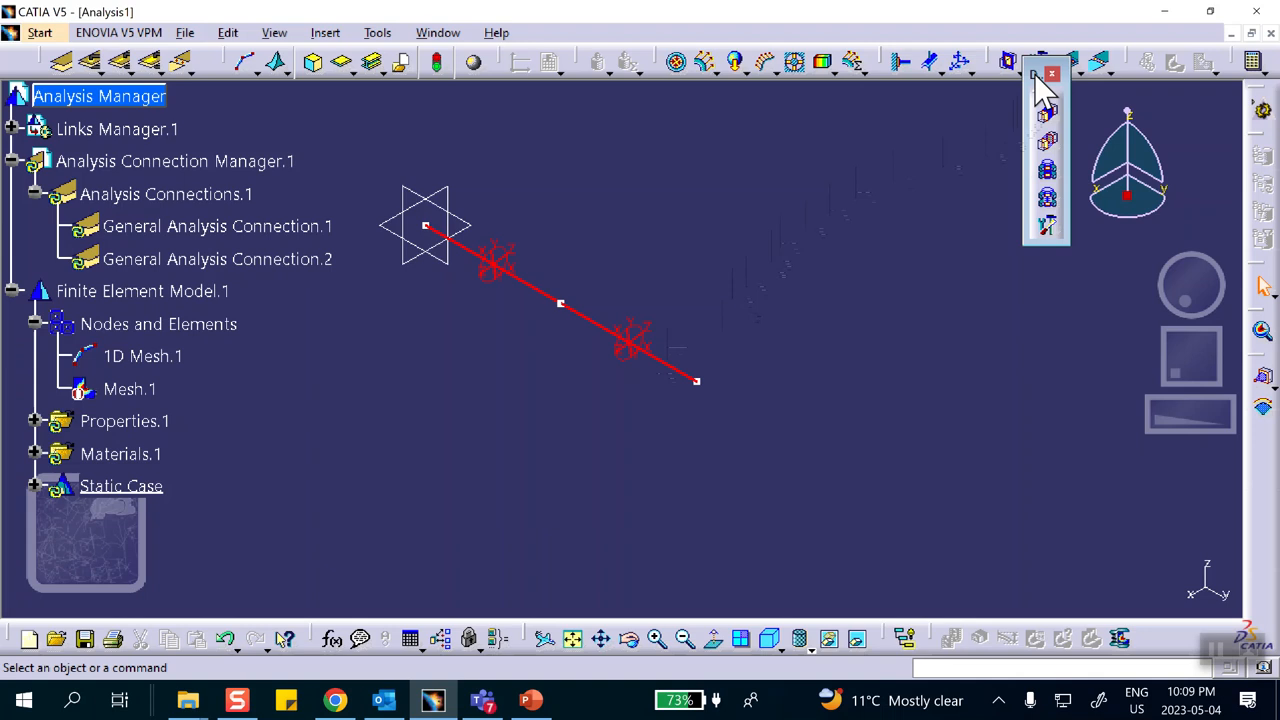
{"action": "left_click", "coordinate": [1046, 228]}
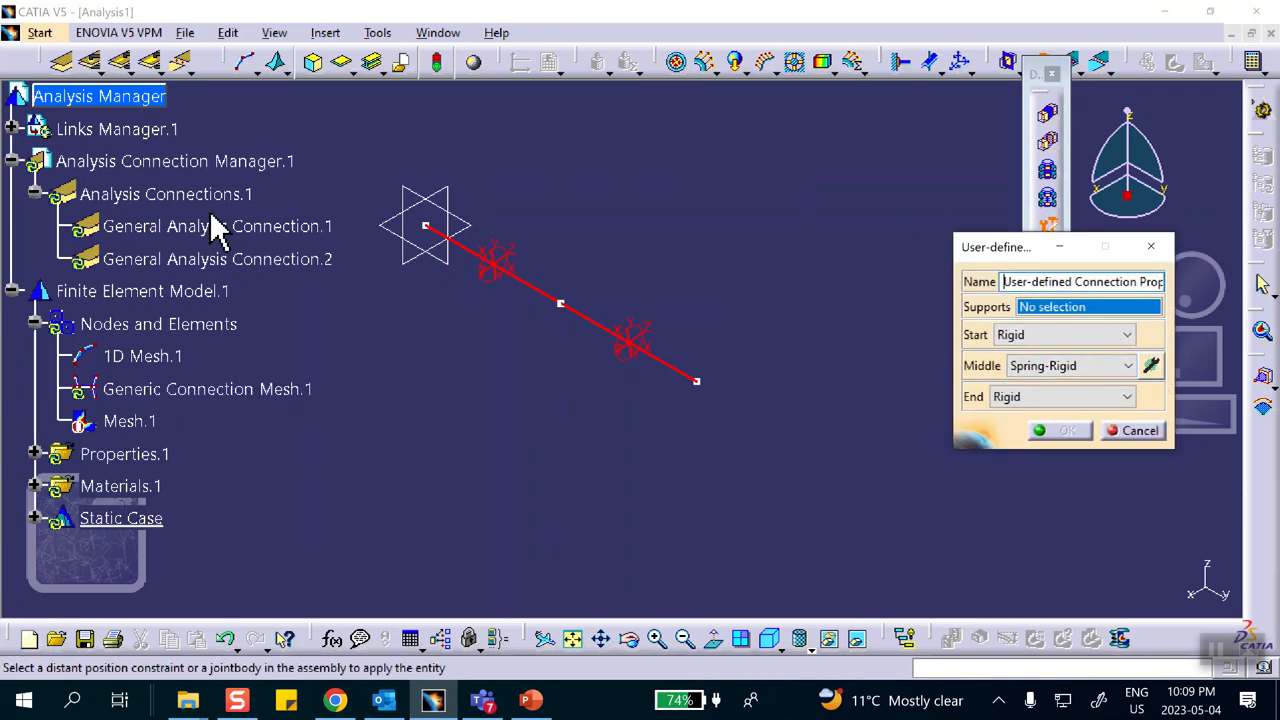
{"action": "left_click", "coordinate": [320, 228]}
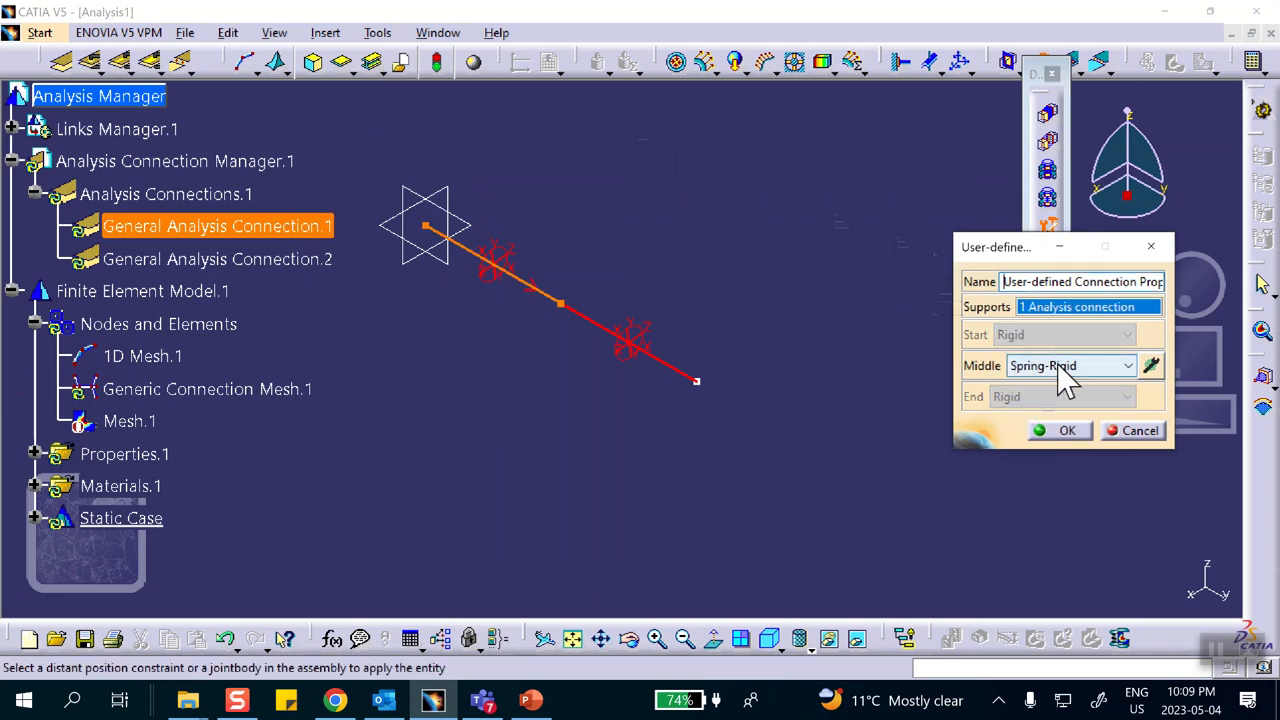
{"action": "left_click", "coordinate": [1151, 366]}
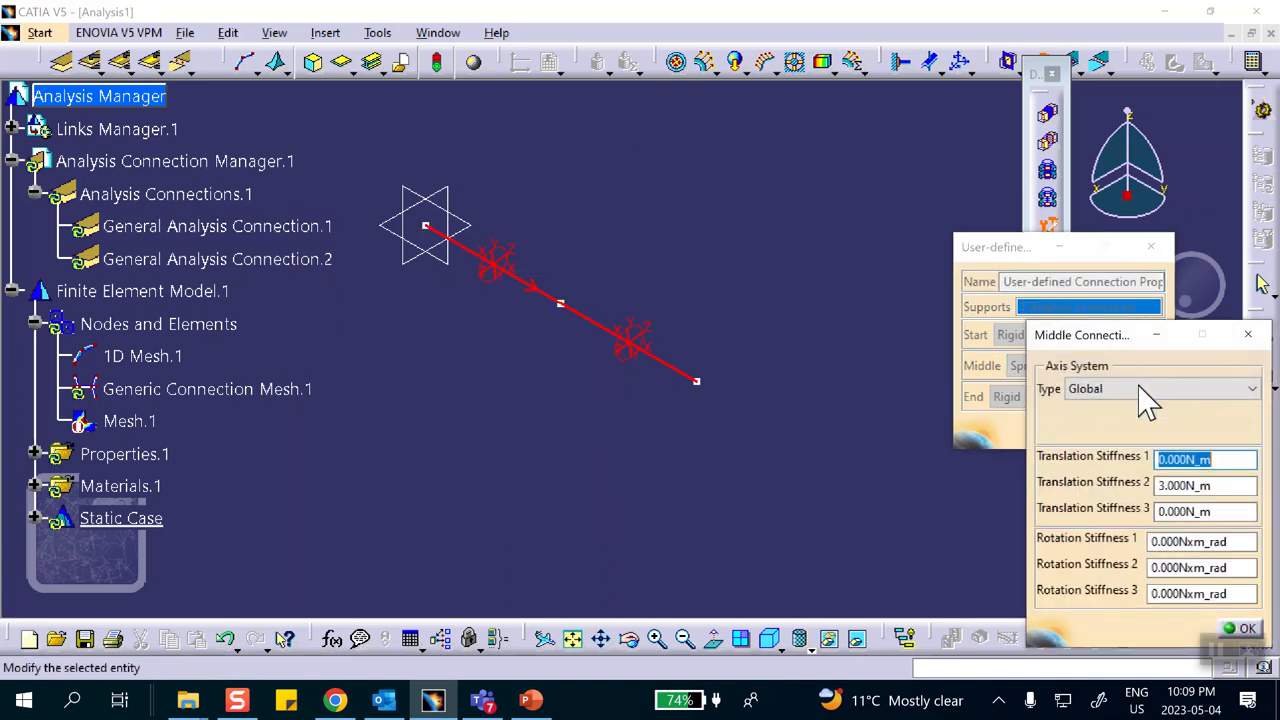
{"action": "double_click", "coordinate": [1178, 485]}
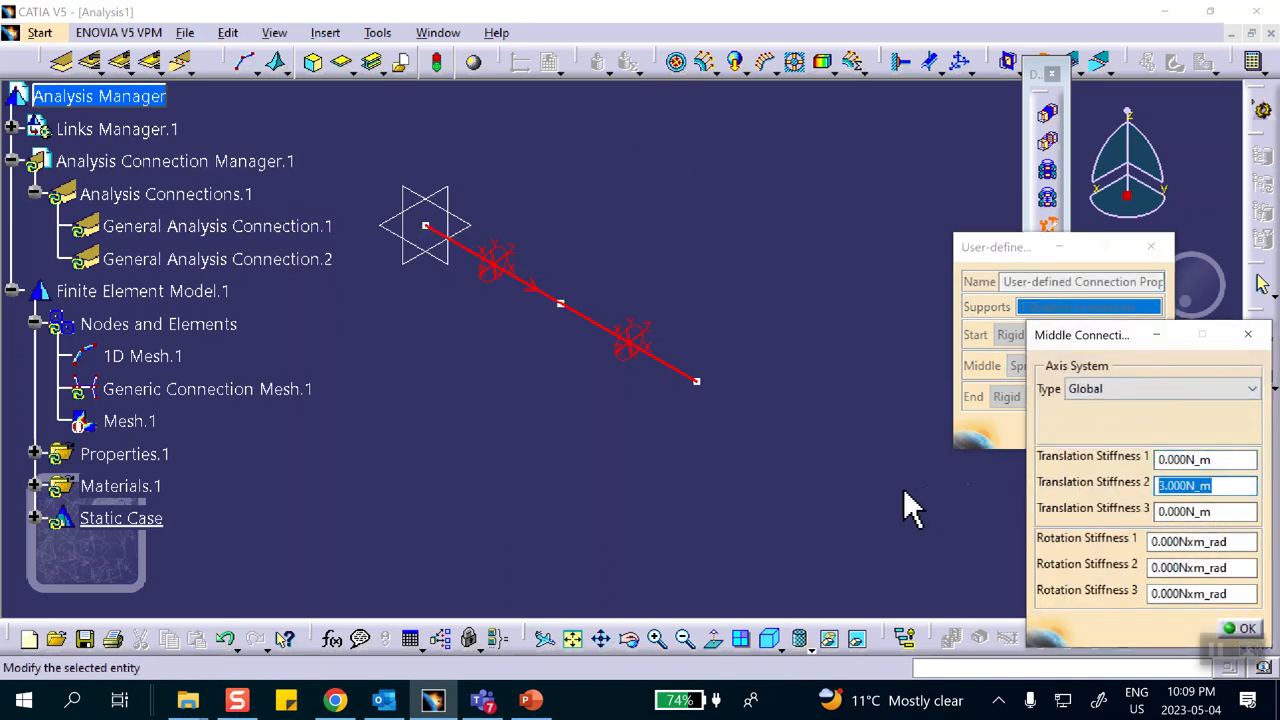
{"action": "type", "text": "24"}
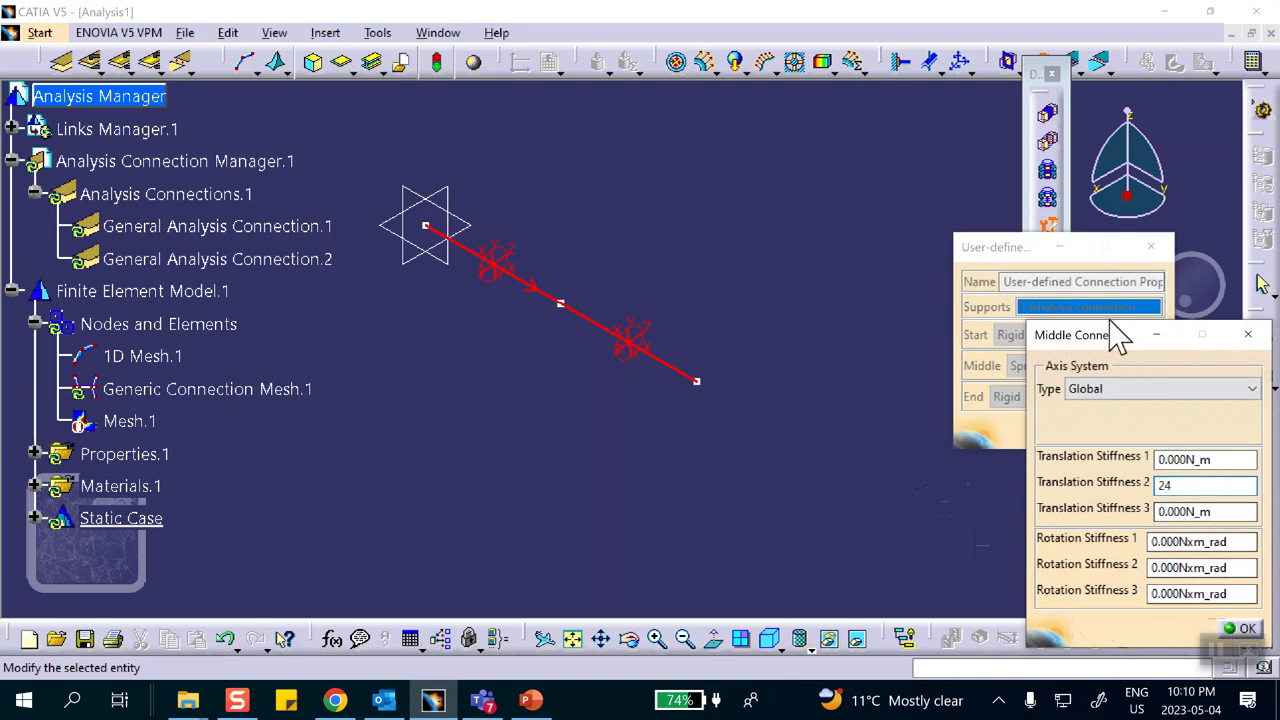
{"action": "left_click_drag", "start_coordinate": [1115, 345], "coordinate": [1103, 327]}
{"action": "left_click", "coordinate": [1229, 610]}
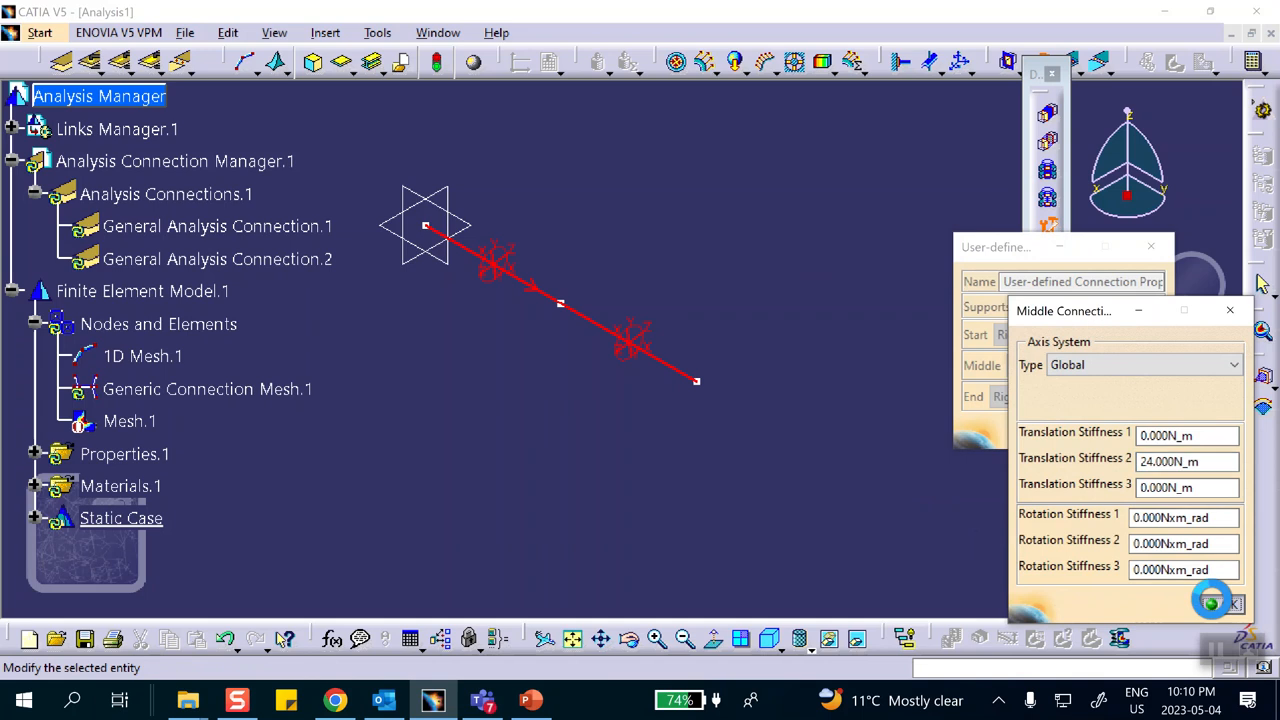
{"action": "left_click", "coordinate": [1064, 432]}
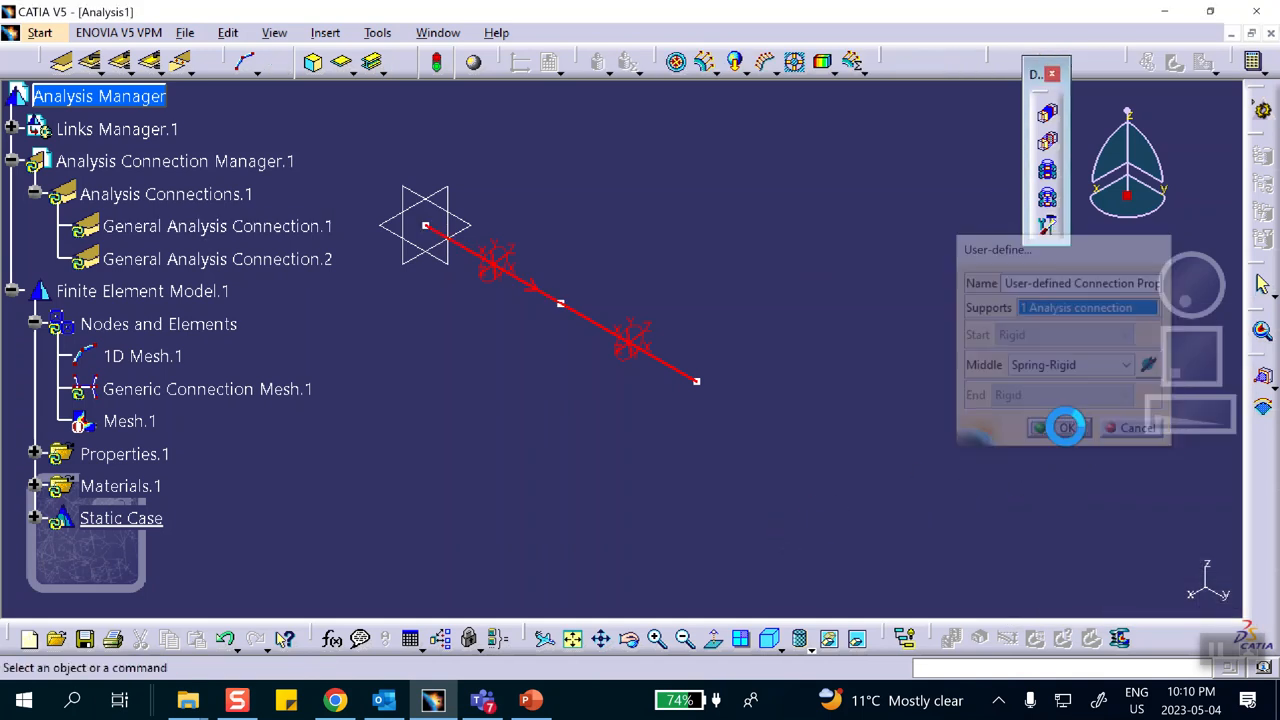
Step: Apply a user-defined connection property to General Analysis Connection.2 with a Spring-Rigid middle and Translation Stiffness 2 of 3 N_m
{"action": "left_click", "coordinate": [1048, 226]}
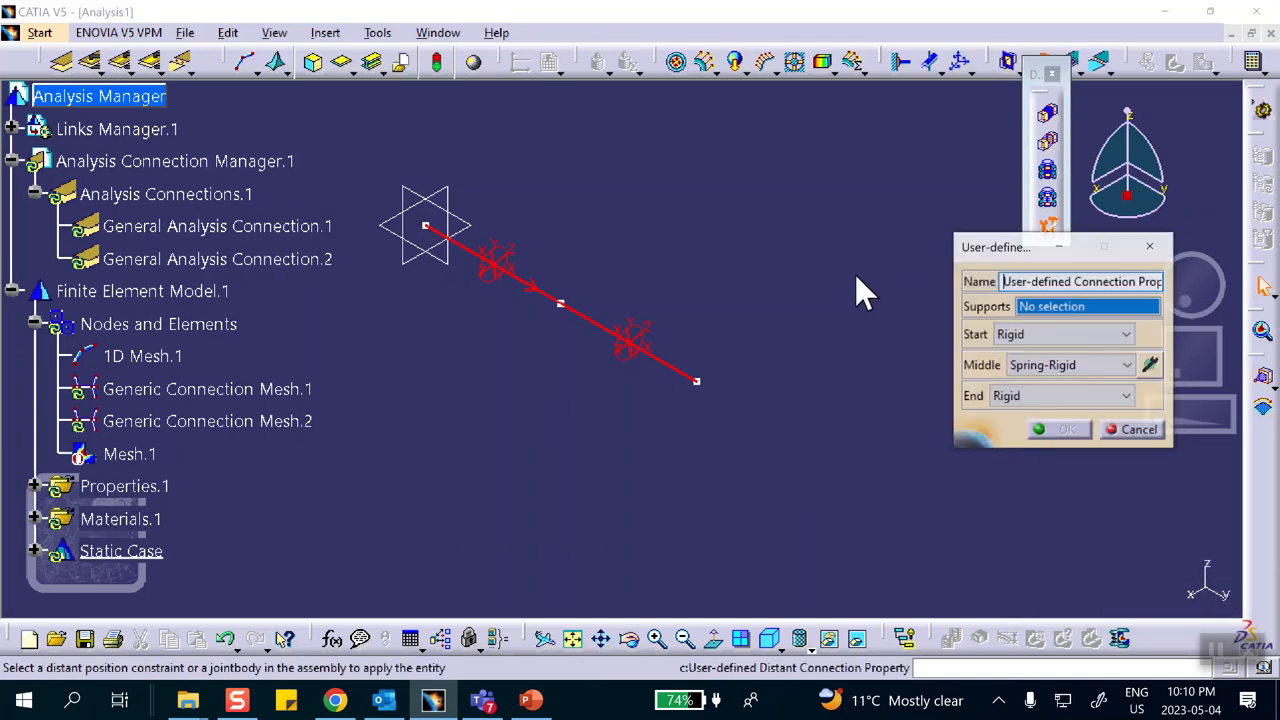
{"action": "left_click", "coordinate": [318, 263]}
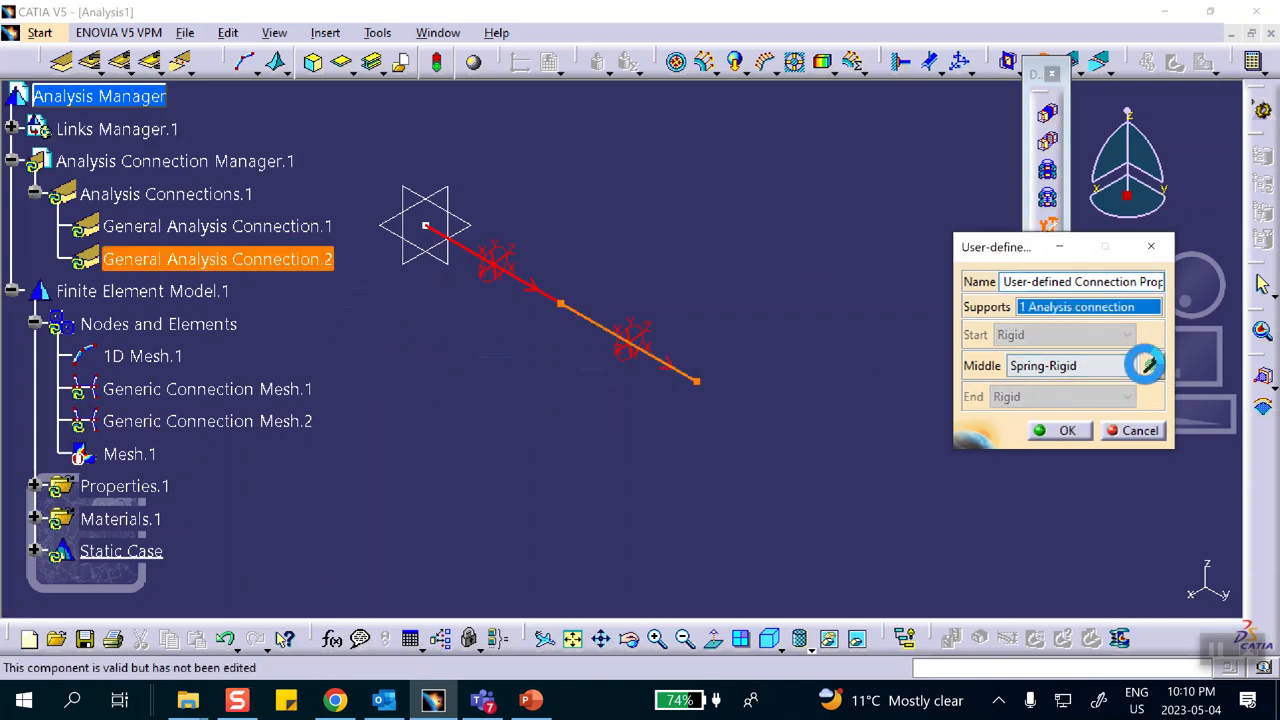
{"action": "left_click", "coordinate": [1150, 366]}
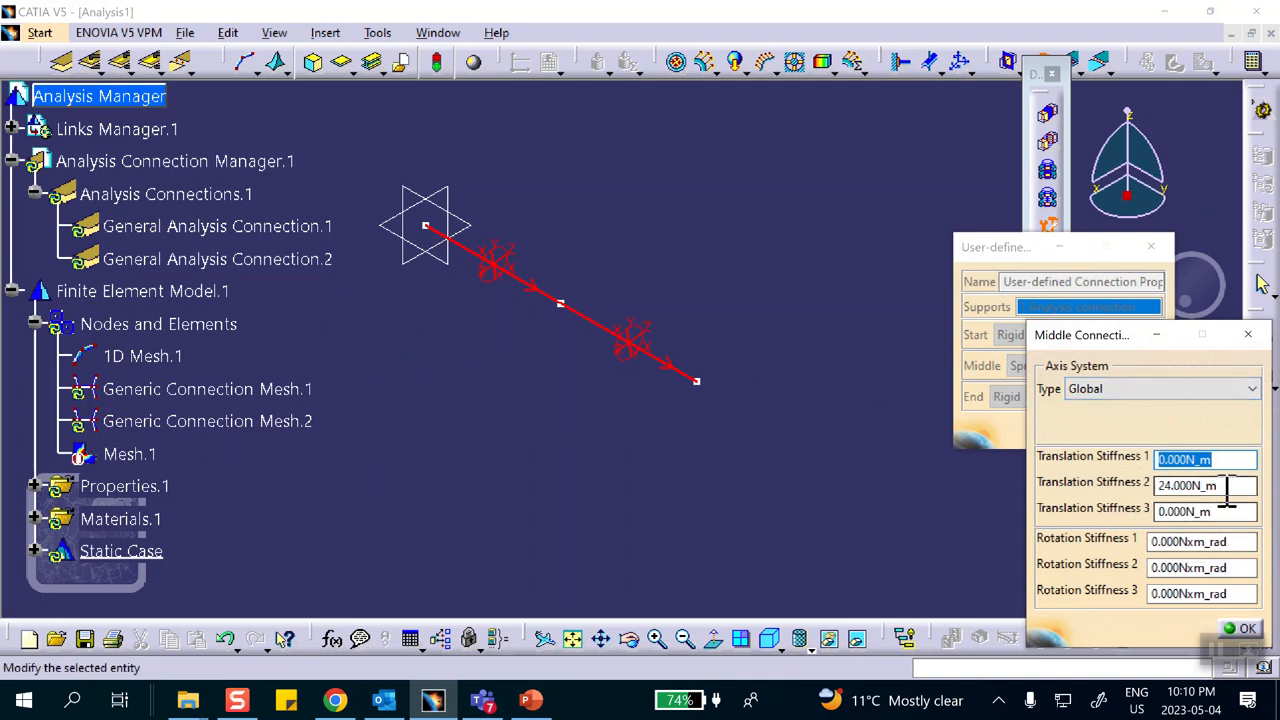
{"action": "key", "text": "Tab"}
{"action": "type", "text": "3"}
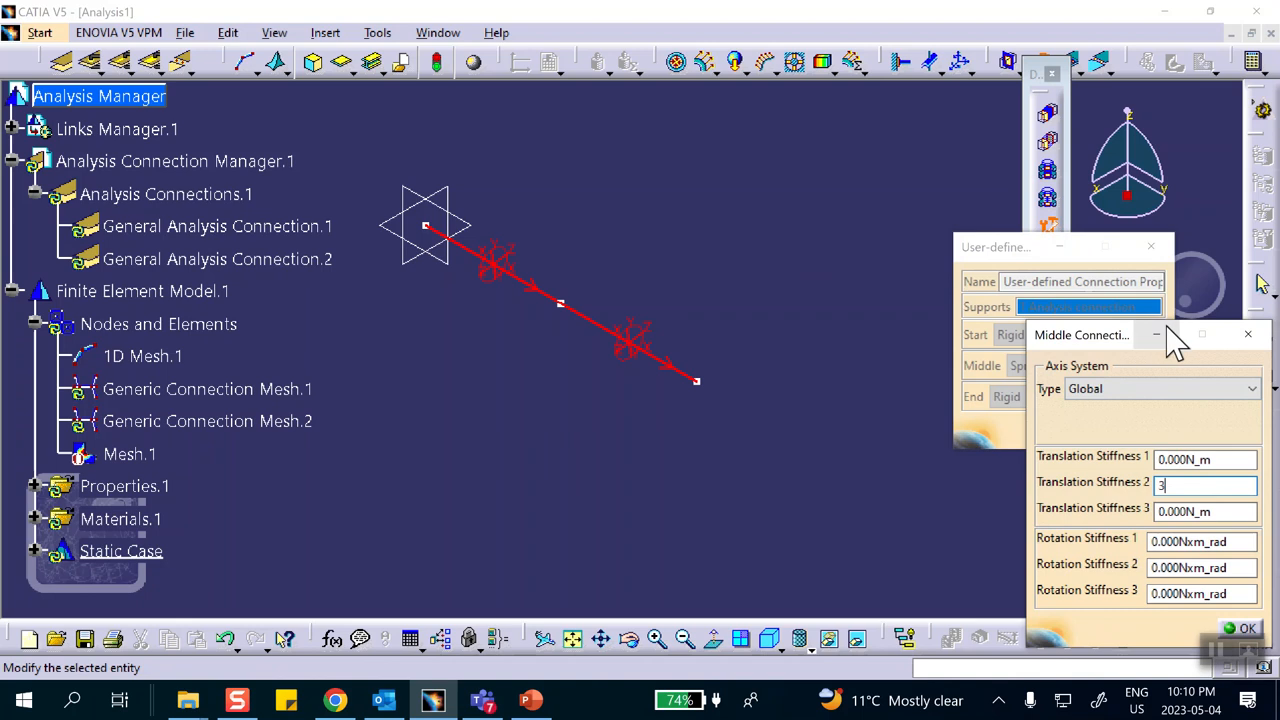
{"action": "left_click_drag", "start_coordinate": [1080, 340], "coordinate": [1030, 302]}
{"action": "left_click", "coordinate": [1193, 592]}
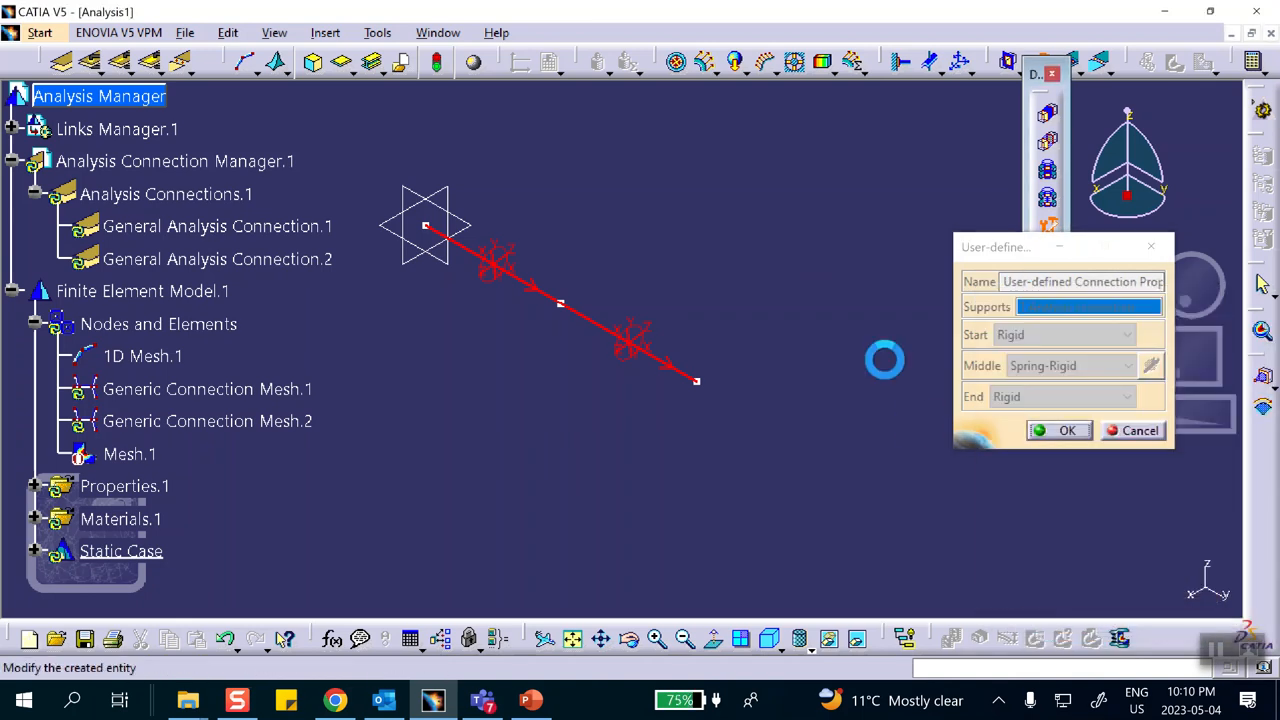
{"action": "left_click", "coordinate": [1062, 430]}
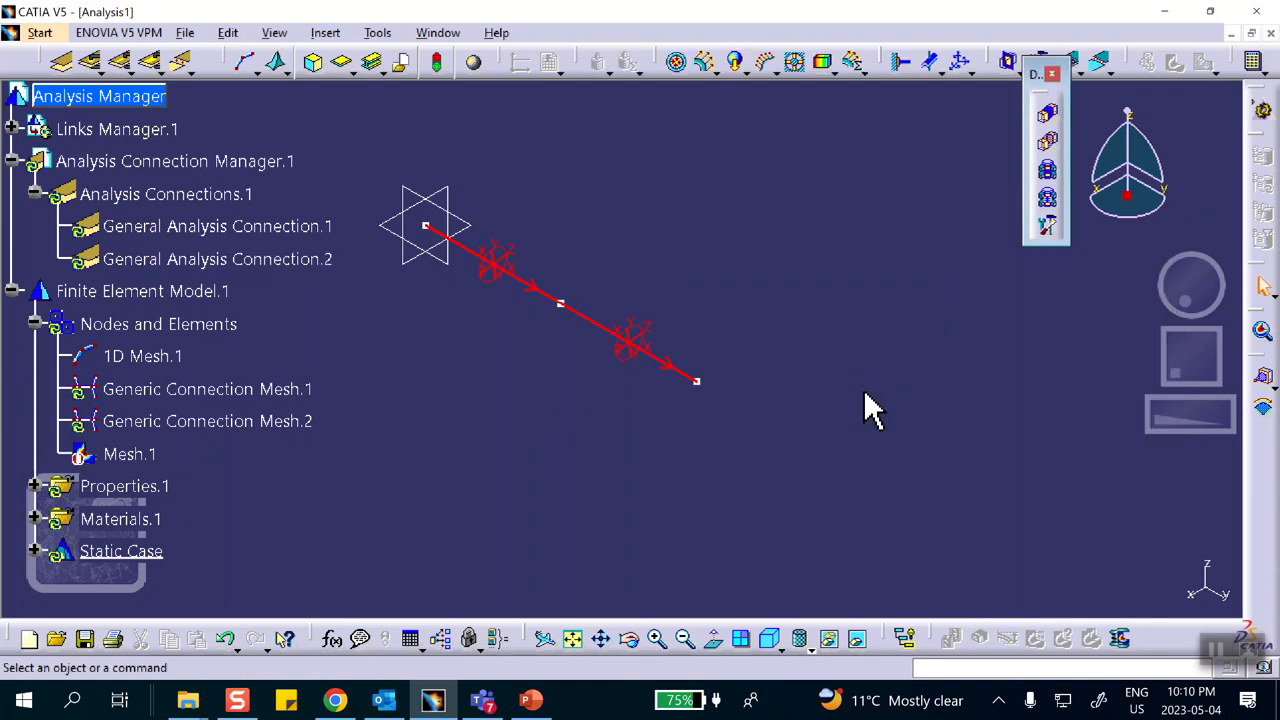
Step: Clamp the line's start vertex at the origin planes
{"action": "left_click", "coordinate": [904, 63]}
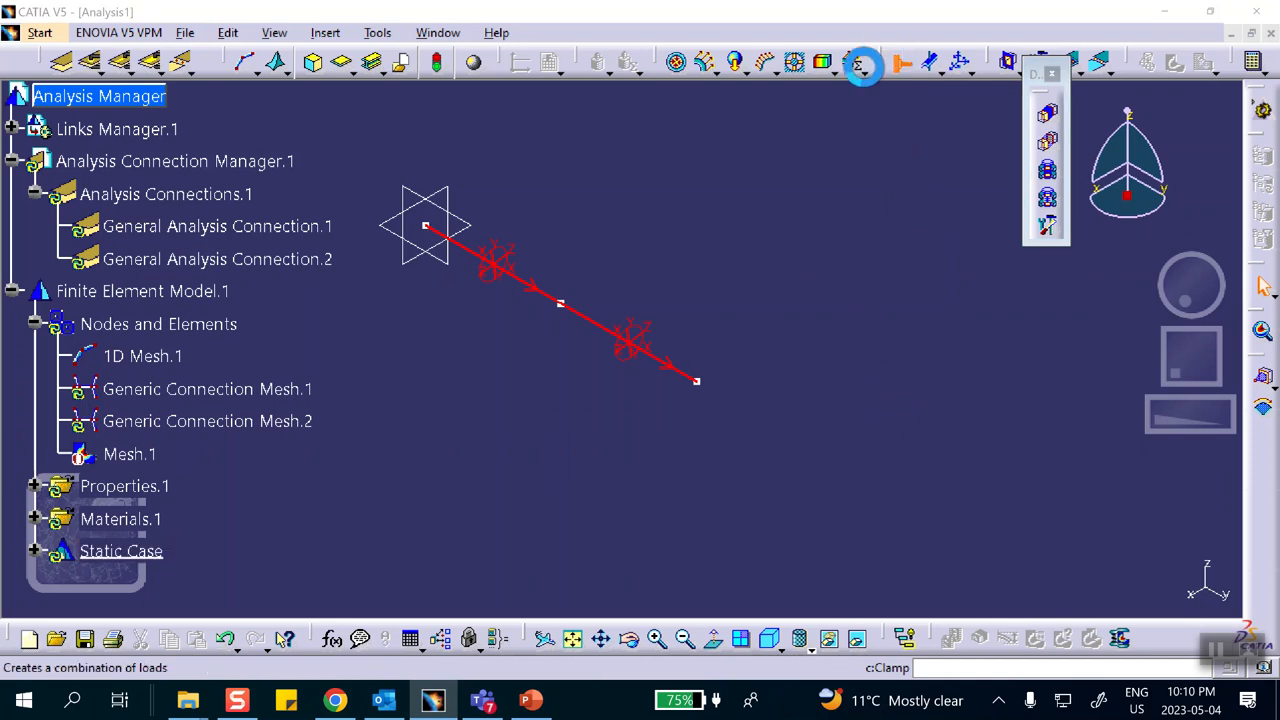
{"action": "left_click", "coordinate": [425, 226]}
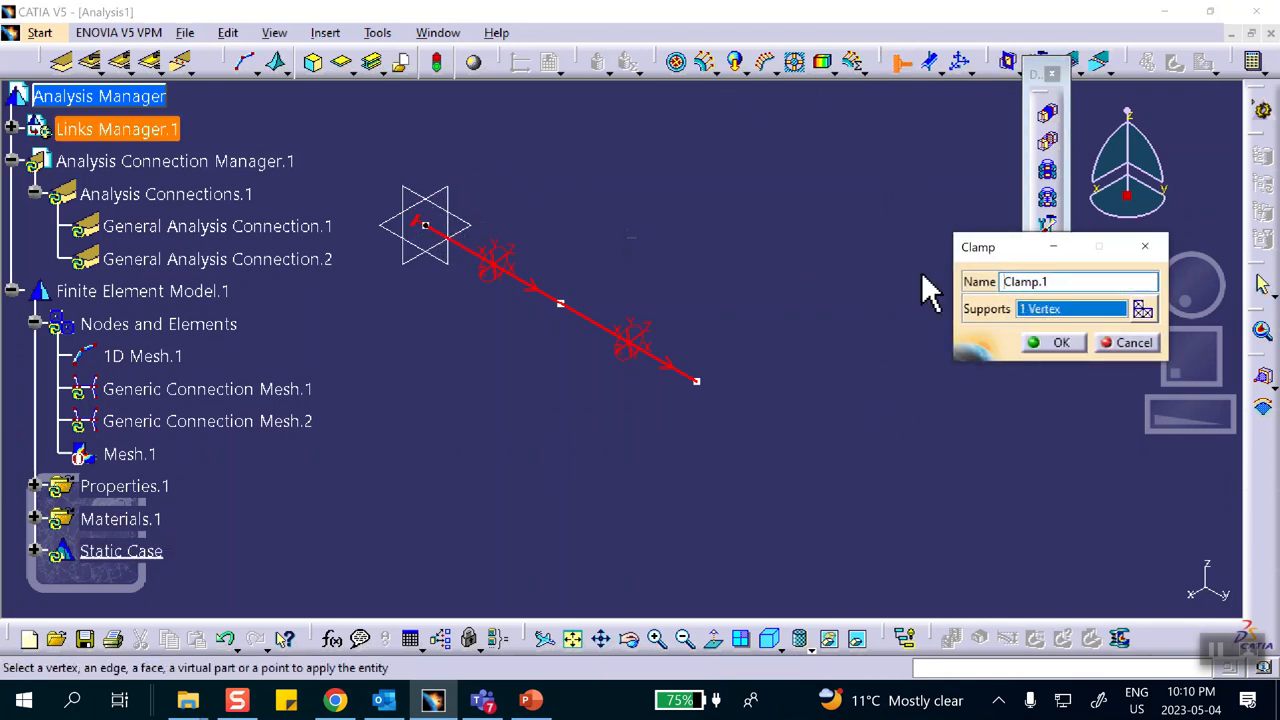
{"action": "left_click", "coordinate": [1050, 342]}
Step: Add user-defined restraints to the line's first segment edge and its free end vertex, leaving only Translation 2 unrestrained
{"action": "left_click", "coordinate": [958, 62]}
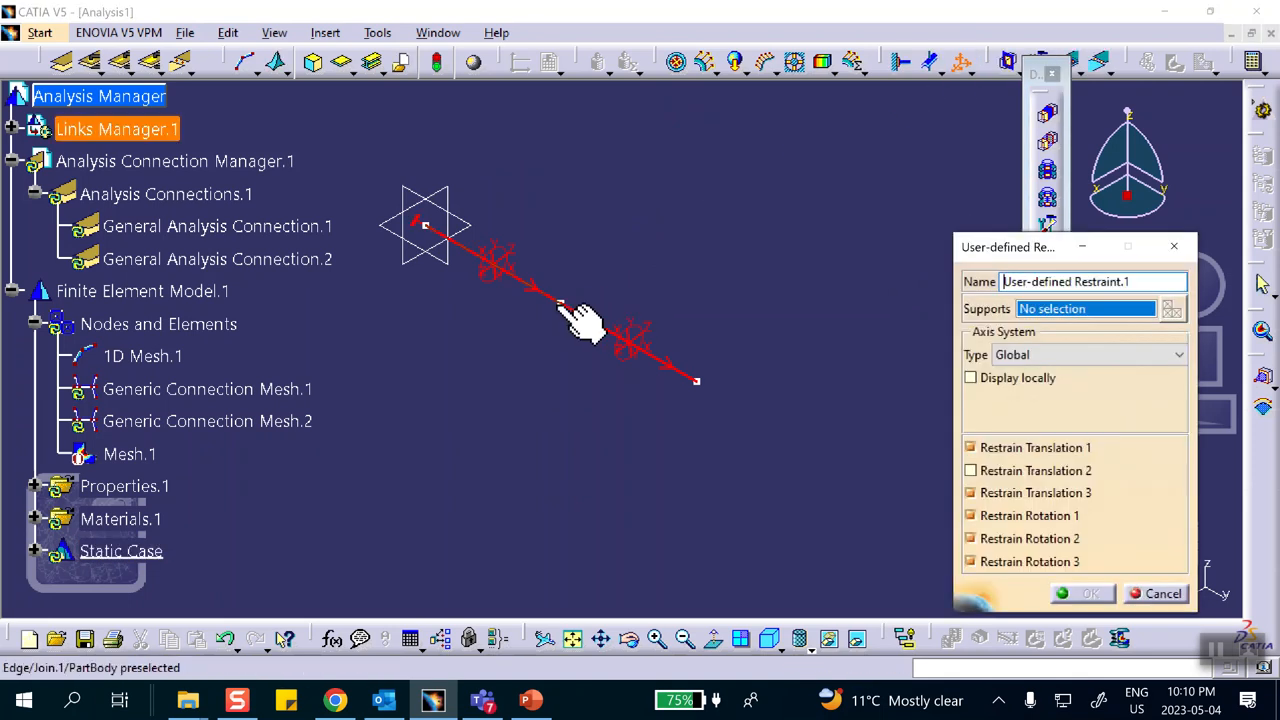
{"action": "left_click", "coordinate": [560, 302]}
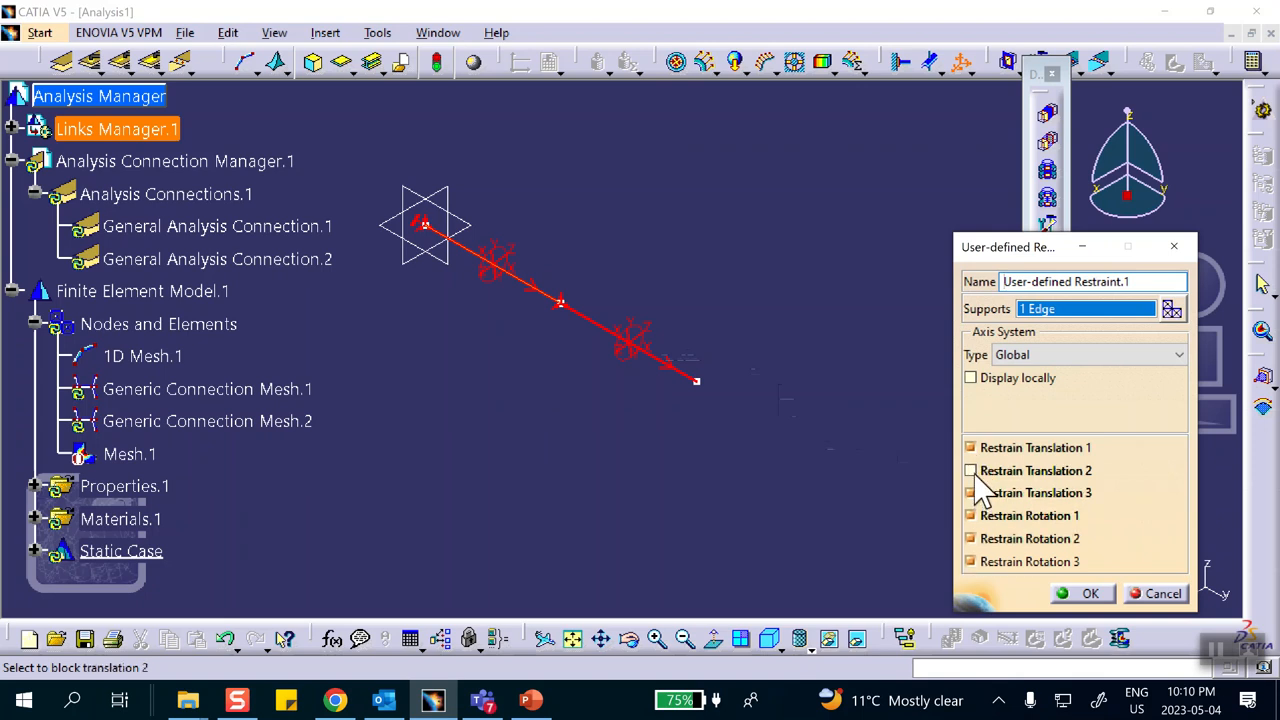
{"action": "left_click", "coordinate": [1085, 593]}
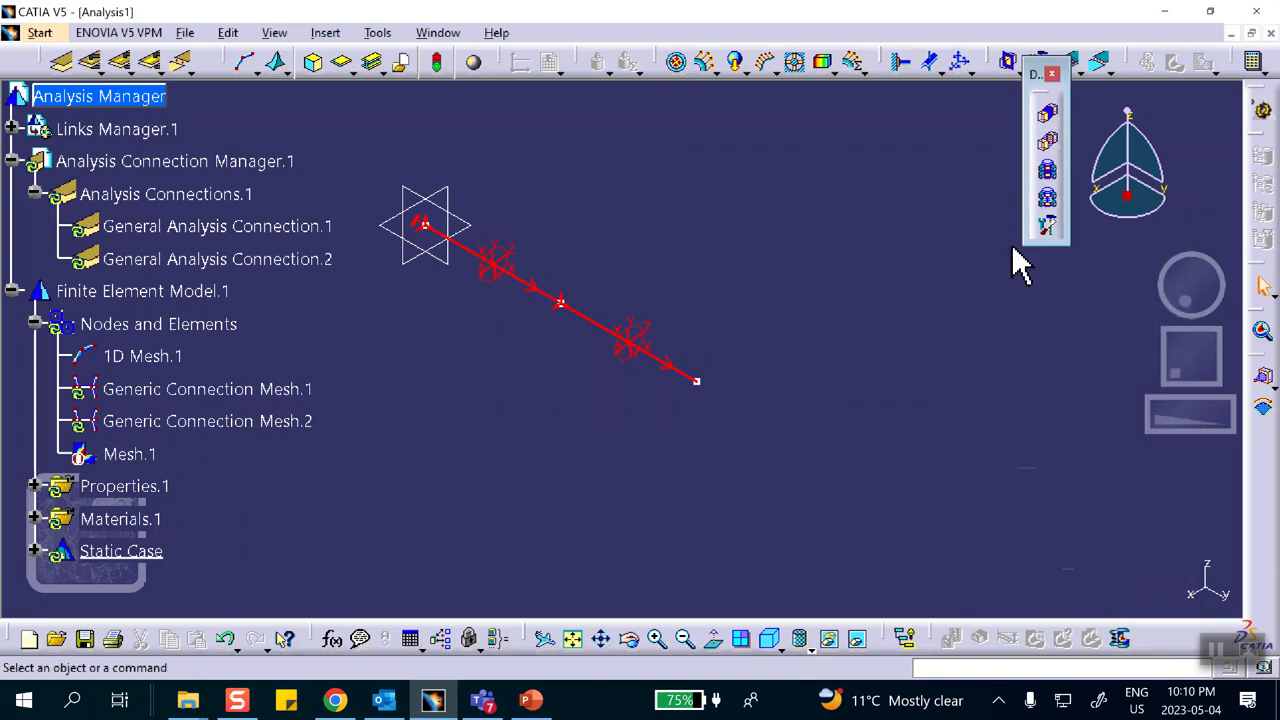
{"action": "left_click", "coordinate": [958, 64]}
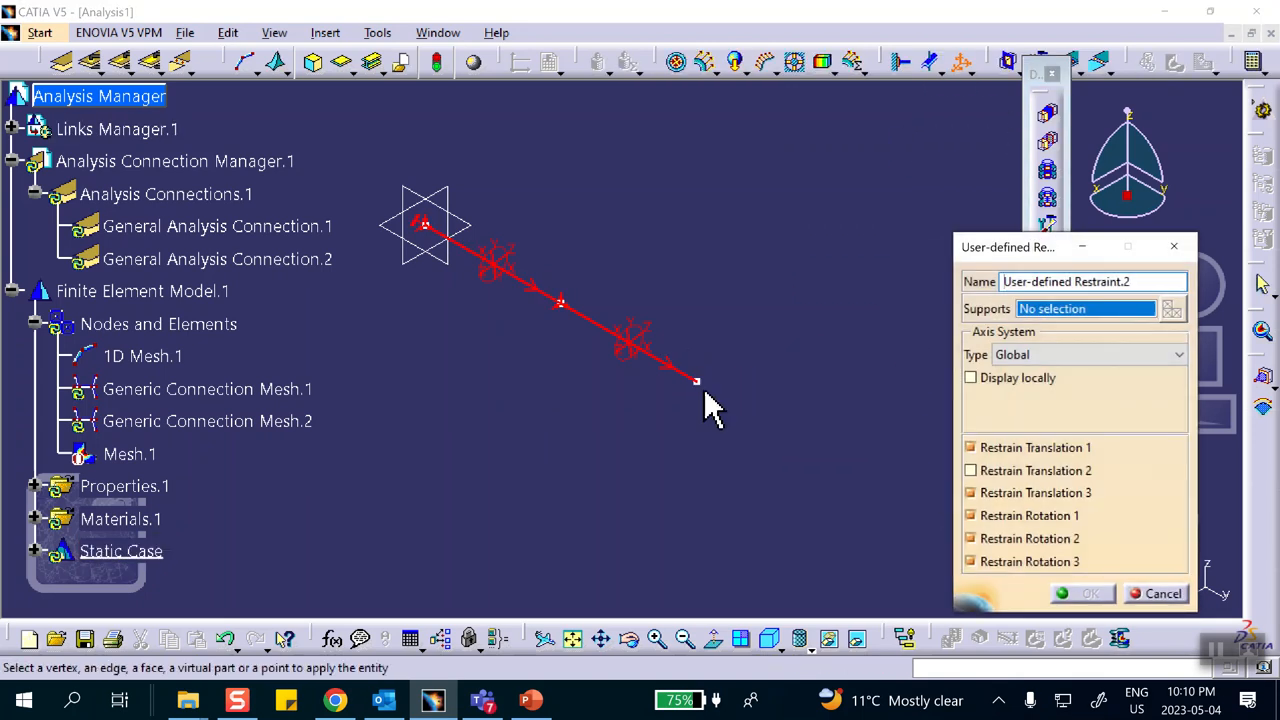
{"action": "left_click", "coordinate": [1040, 470]}
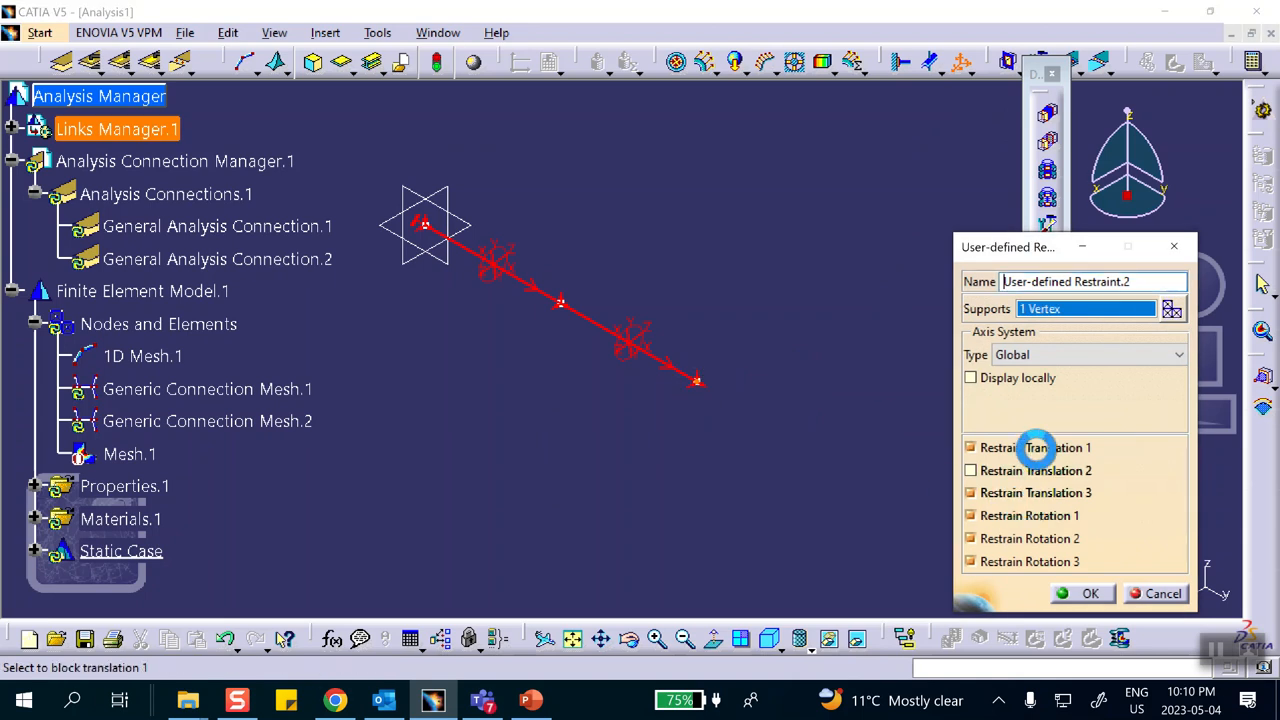
{"action": "left_click", "coordinate": [1085, 593]}
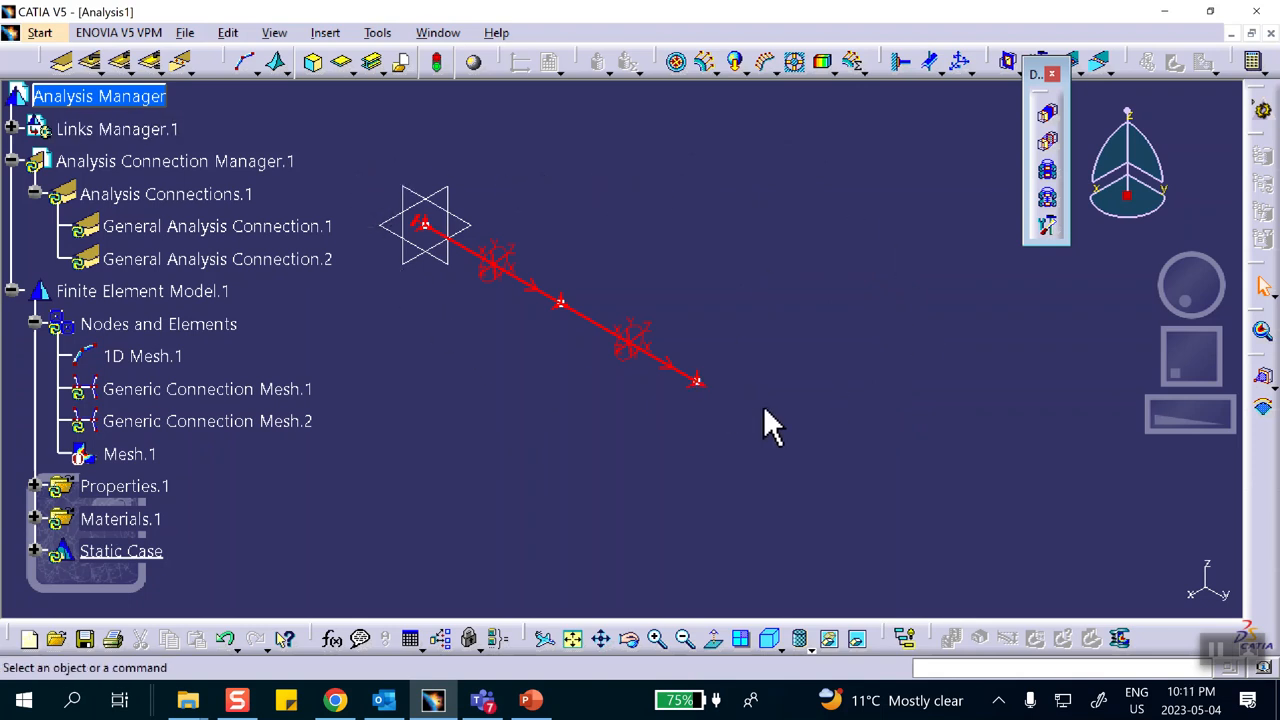
Step: Apply a 1 N distributed force along Y at the line's free end vertex and compute the complete analysis
{"action": "left_click", "coordinate": [707, 63]}
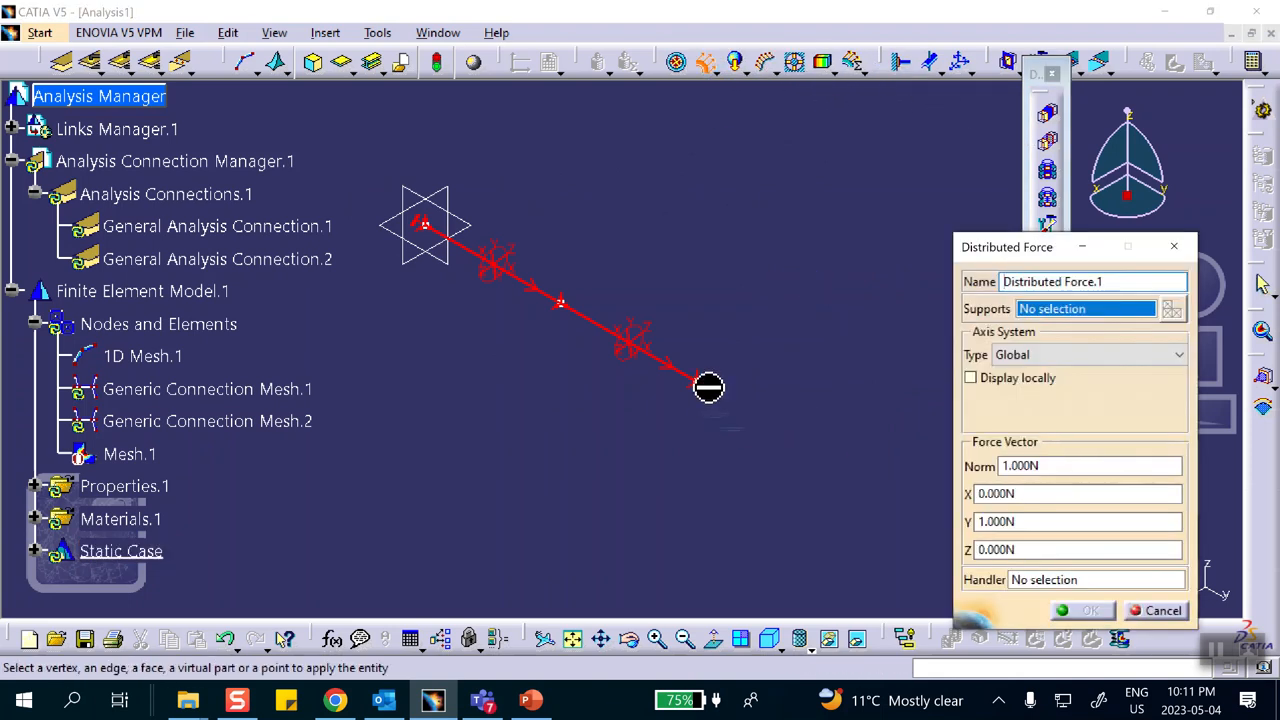
{"action": "left_click", "coordinate": [698, 381]}
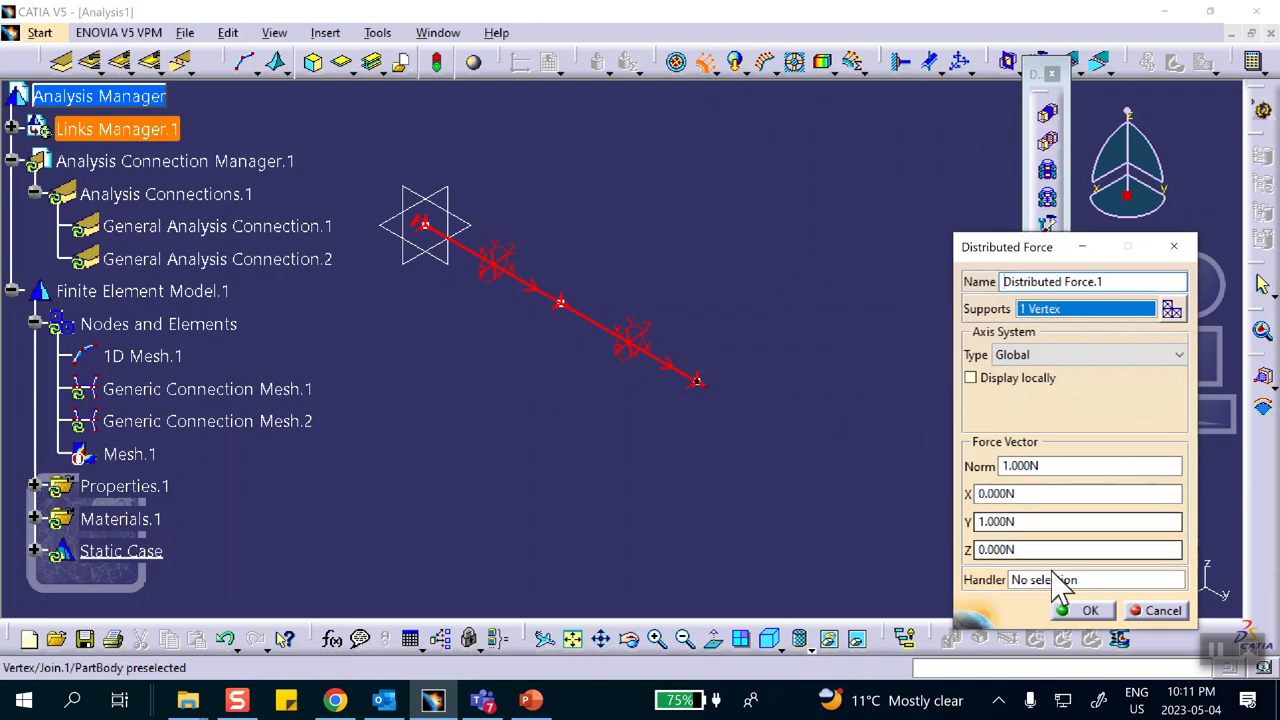
{"action": "left_click", "coordinate": [1089, 610]}
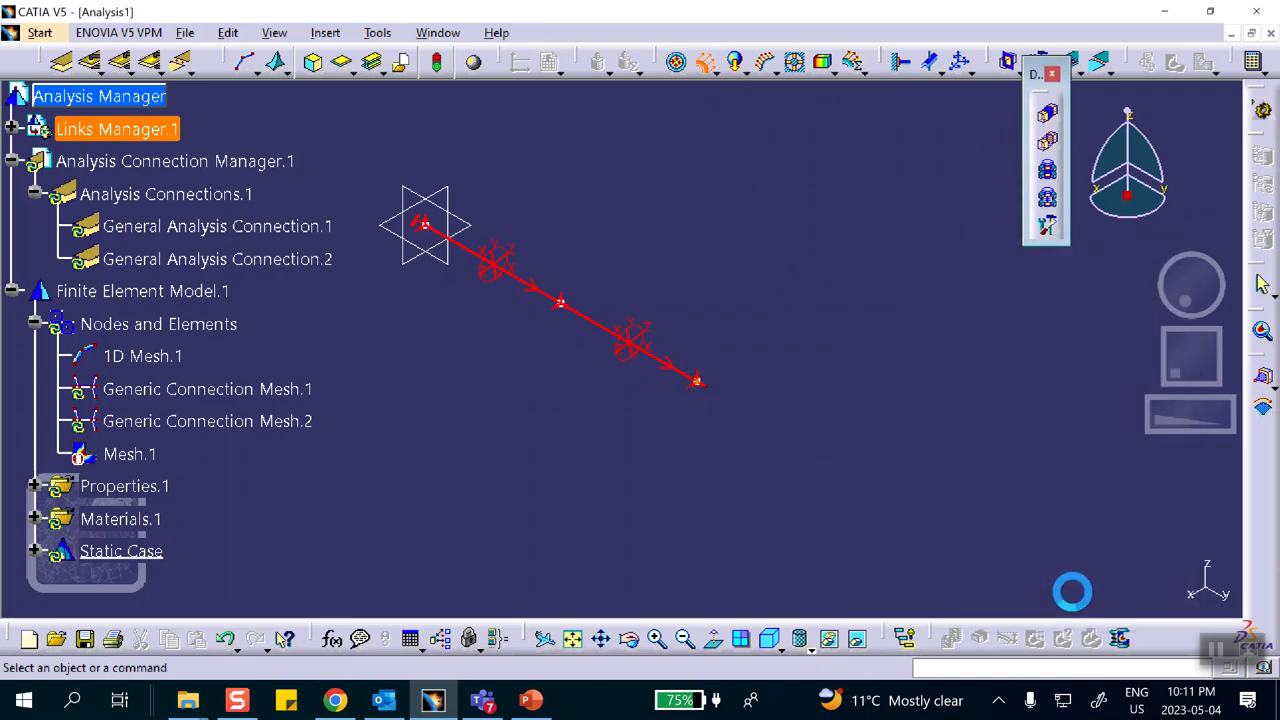
{"action": "left_click", "coordinate": [1253, 64]}
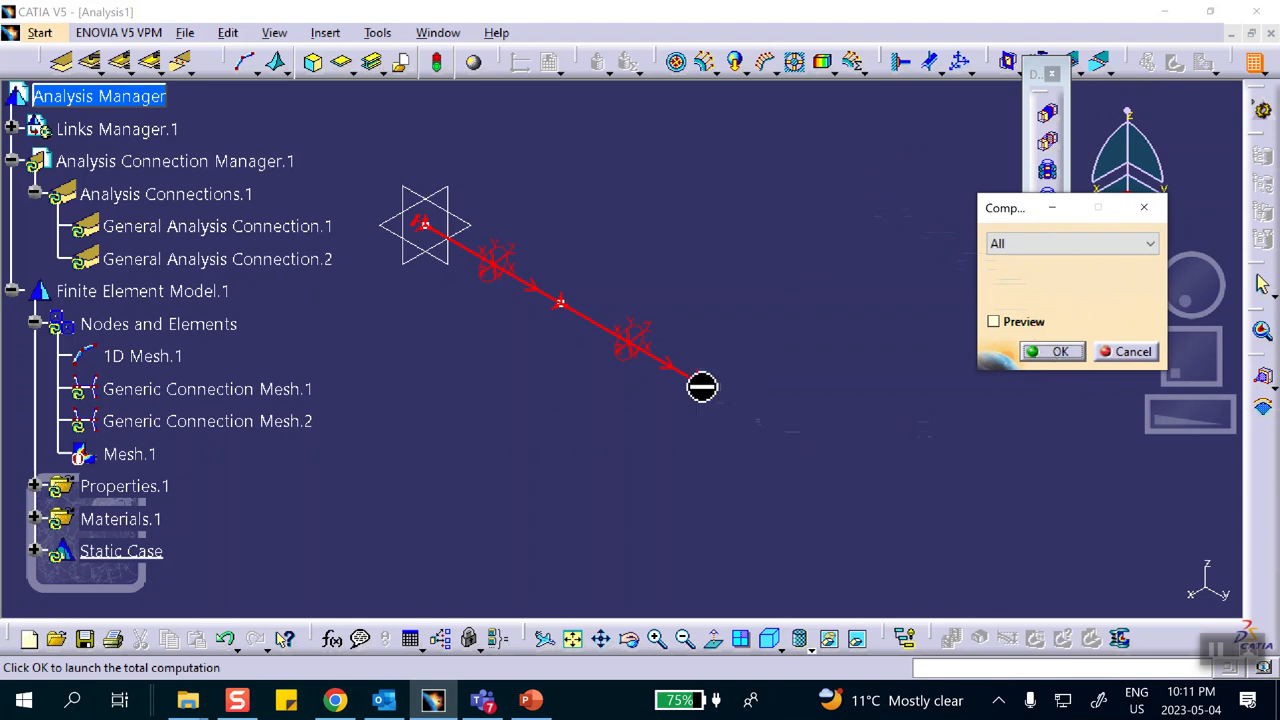
{"action": "left_click", "coordinate": [1053, 352]}
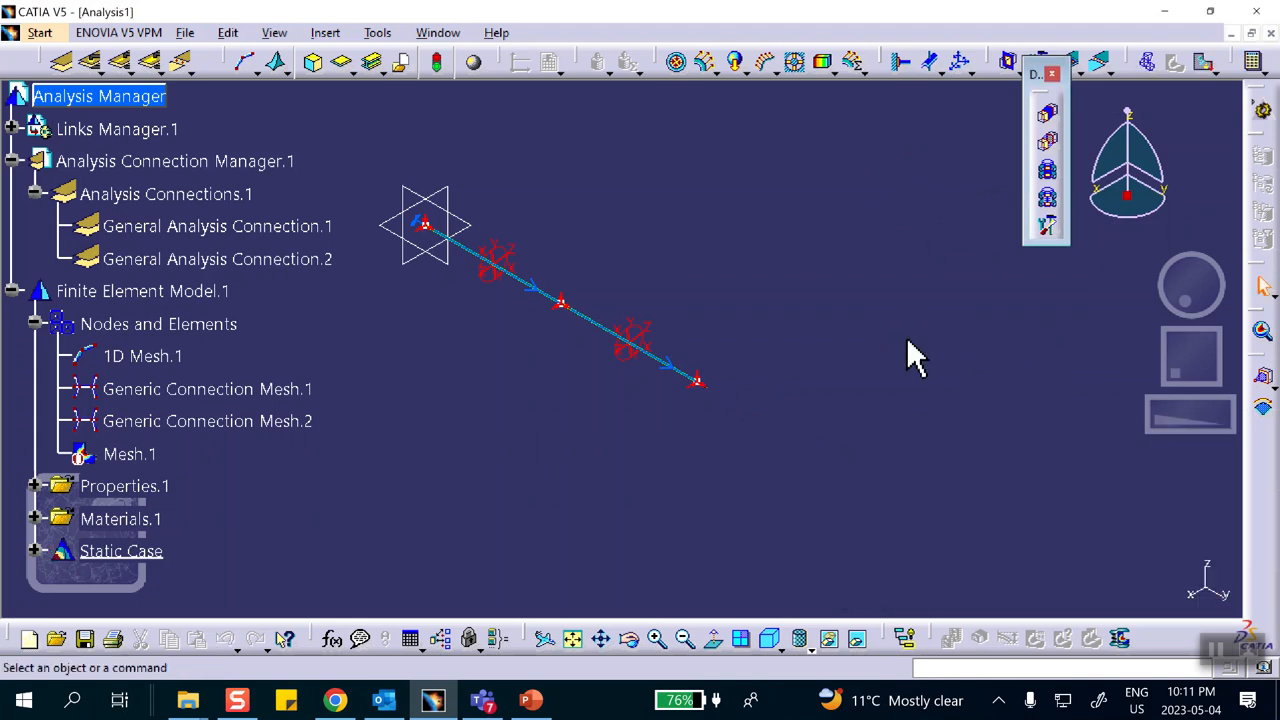
Step: Switch to PowerPoint to review the force-time slide and the 2DOF problem definition slide, and return to CATIA
{"action": "left_click", "coordinate": [530, 700]}
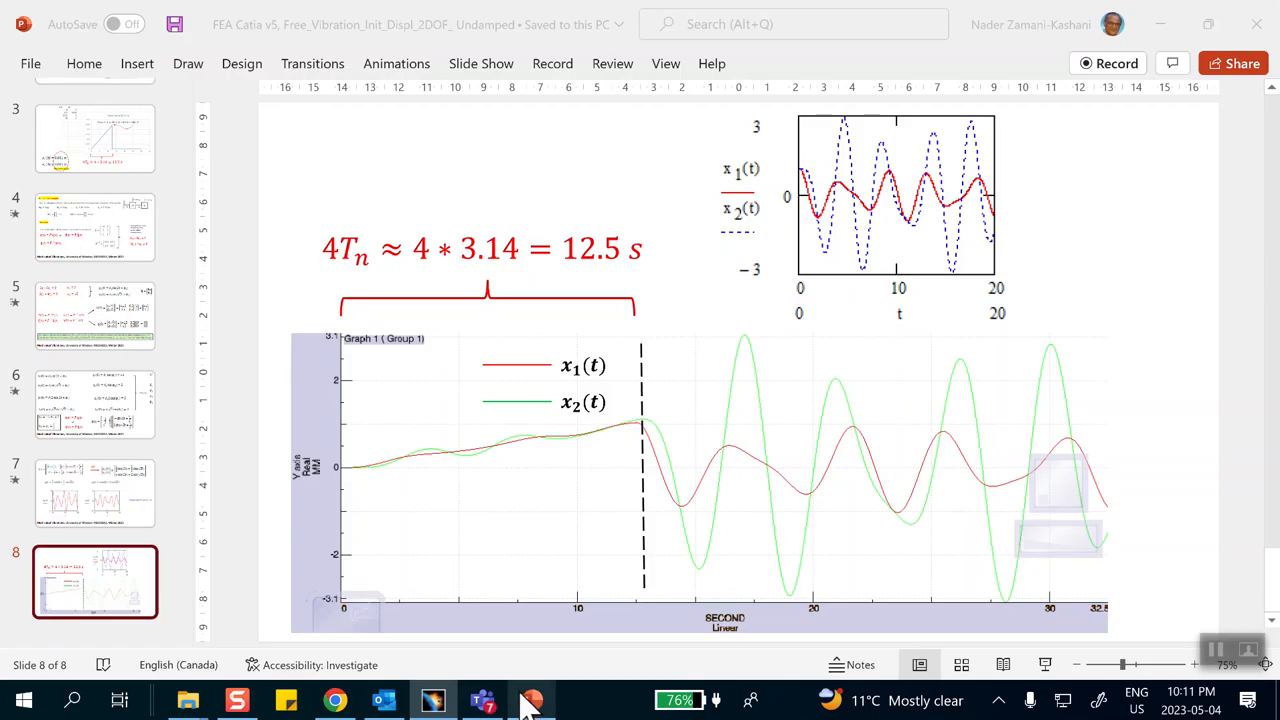
{"action": "left_click", "coordinate": [75, 160]}
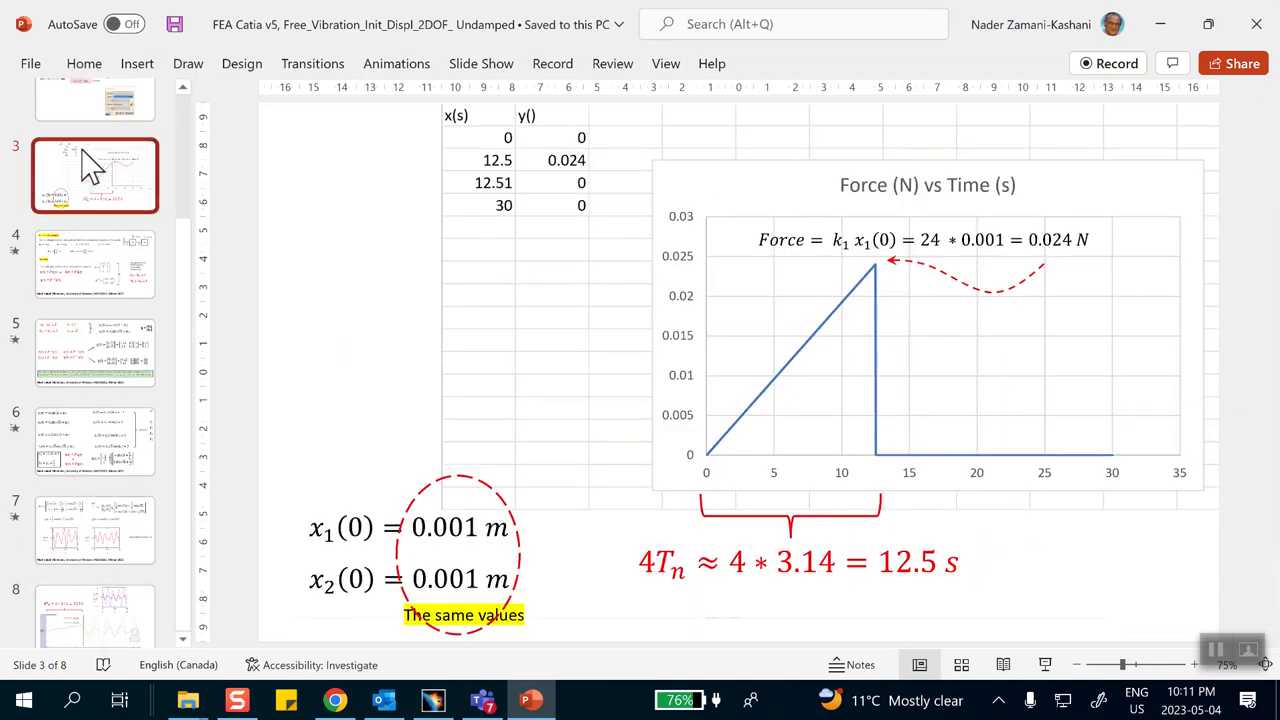
{"action": "scroll", "coordinate": [88, 163], "scroll_direction": "up", "scroll_amount": 3}
{"action": "left_click", "coordinate": [90, 155]}
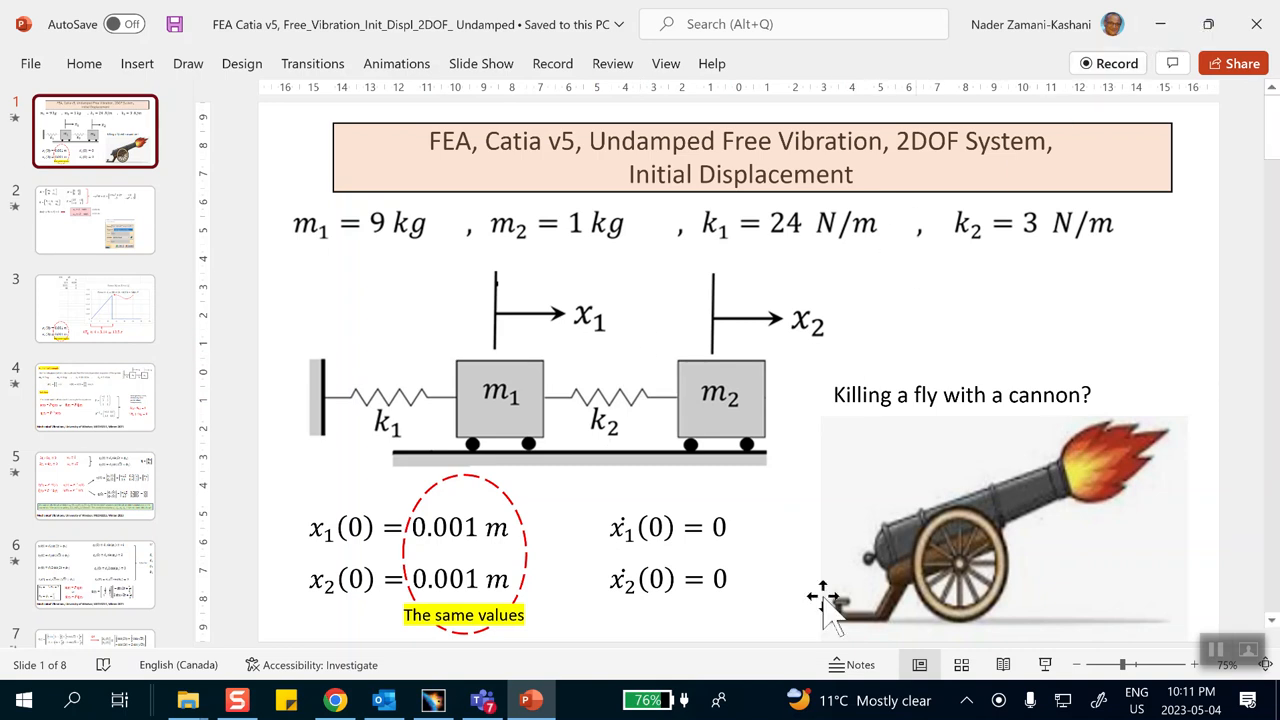
{"action": "left_click", "coordinate": [433, 700]}
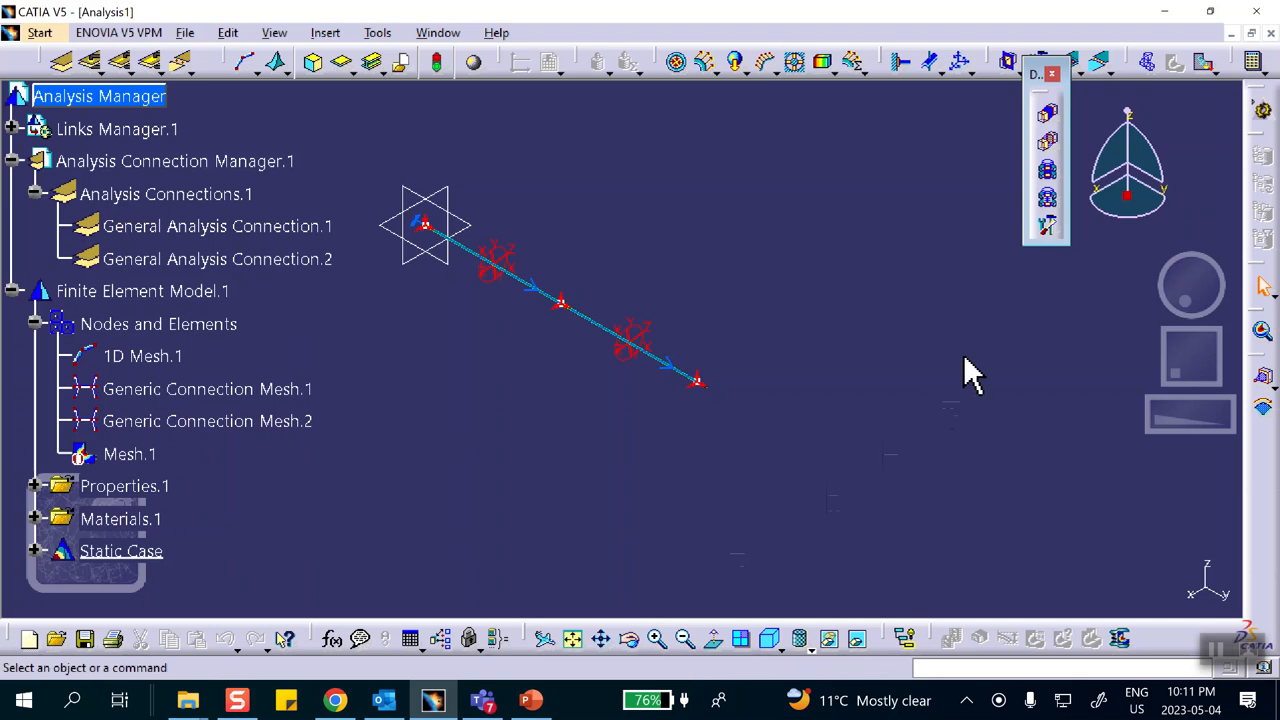
Step: Display the static case's translational displacement vectors and examine them at the middle and free end vertices
{"action": "left_click", "coordinate": [1203, 62]}
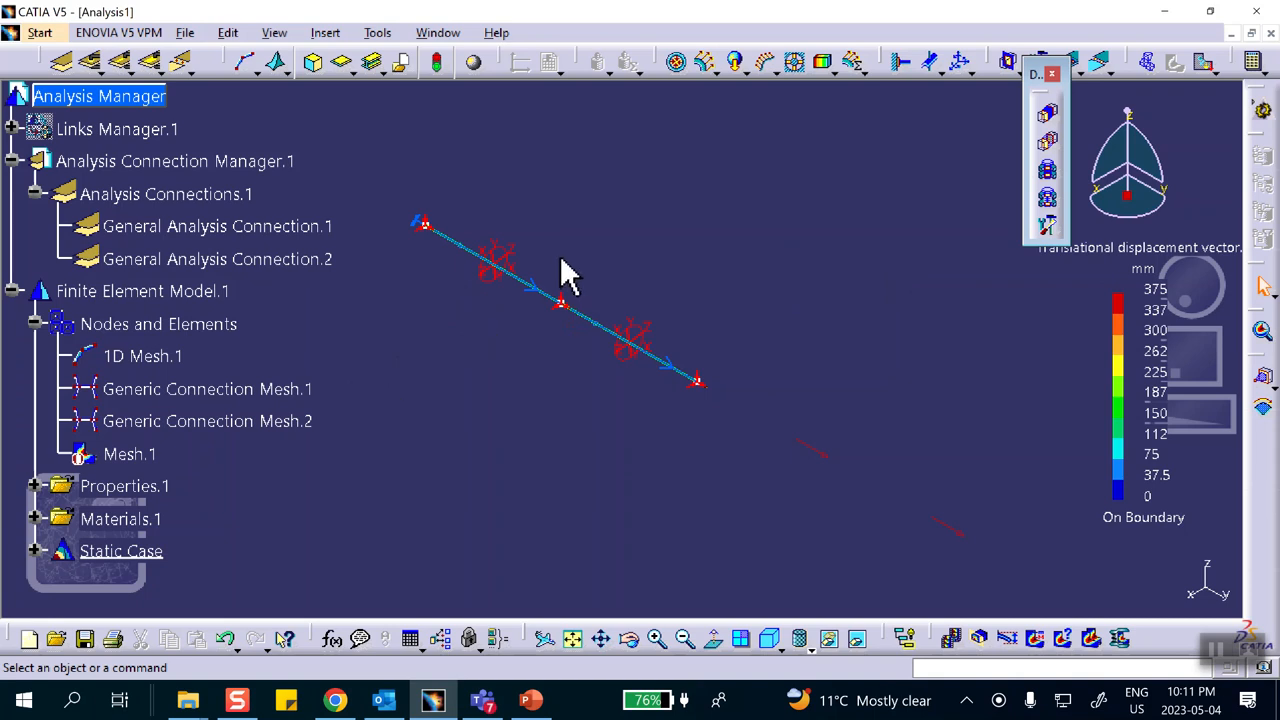
{"action": "scroll", "coordinate": [357, 309], "scroll_direction": "down", "scroll_amount": 5}
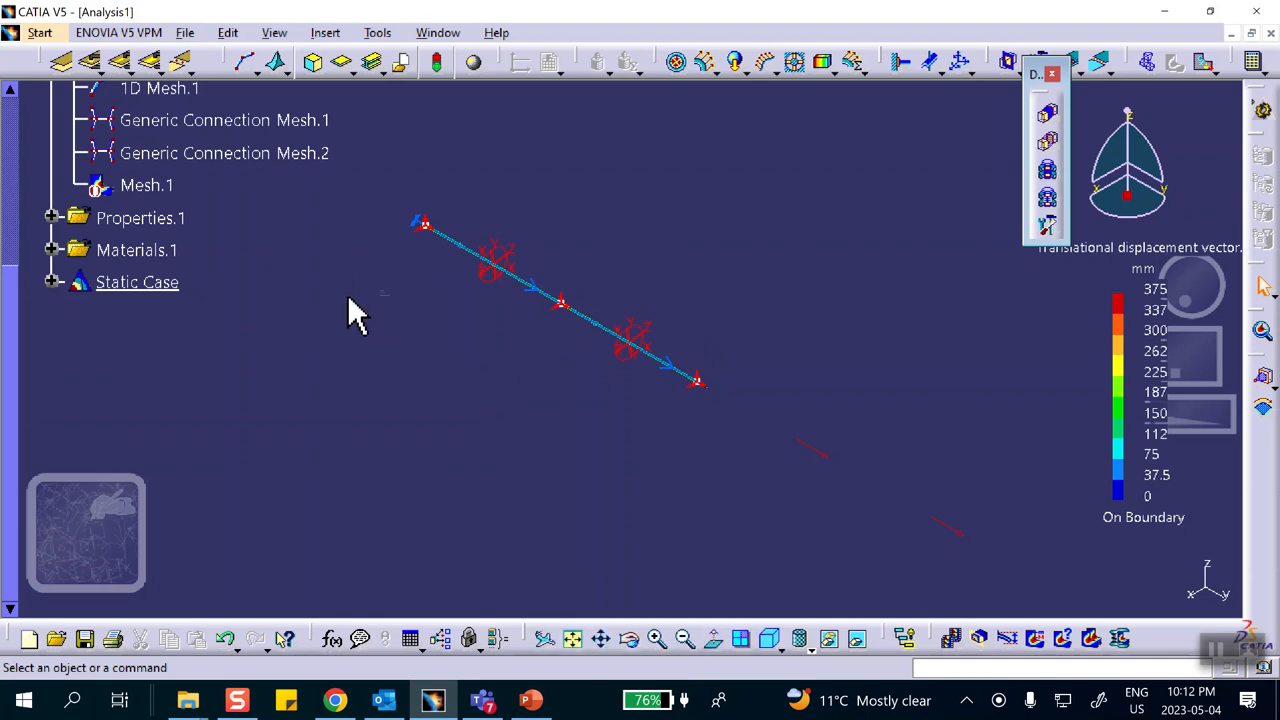
{"action": "scroll", "coordinate": [343, 318], "scroll_direction": "up", "scroll_amount": 1}
{"action": "scroll", "coordinate": [343, 316], "scroll_direction": "up", "scroll_amount": 1}
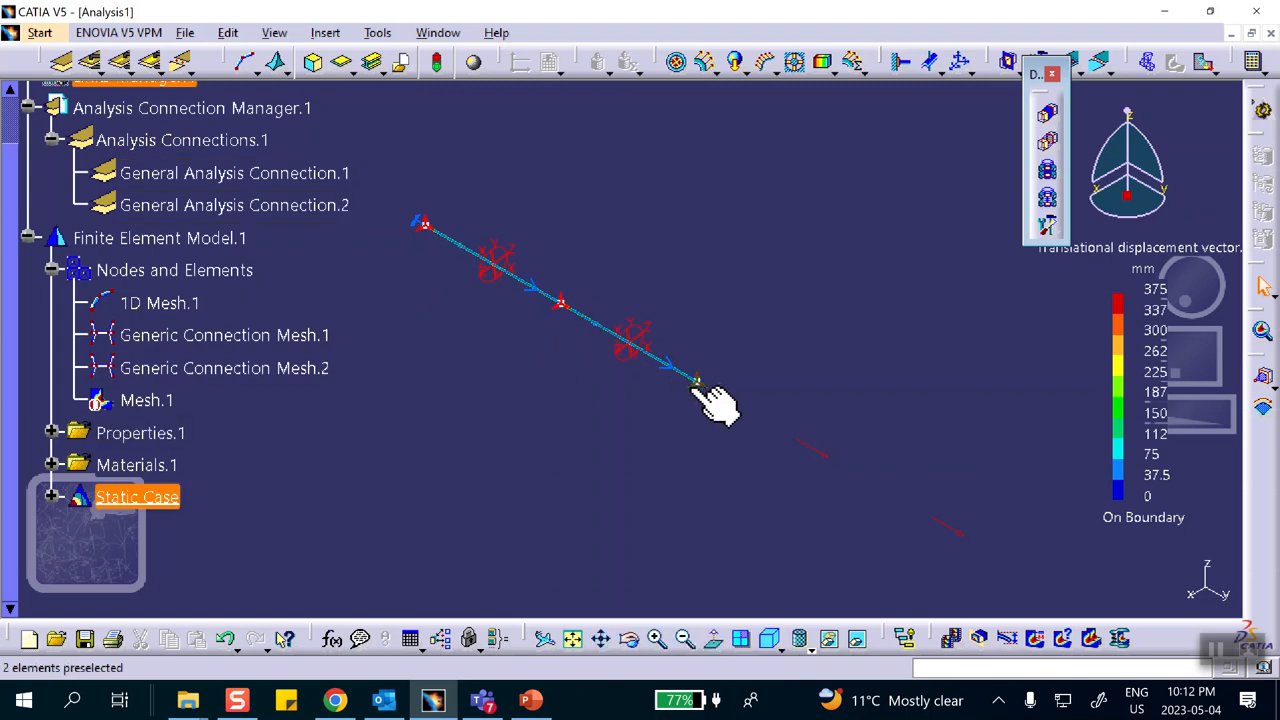
{"action": "scroll", "coordinate": [378, 330], "scroll_direction": "up", "scroll_amount": 1}
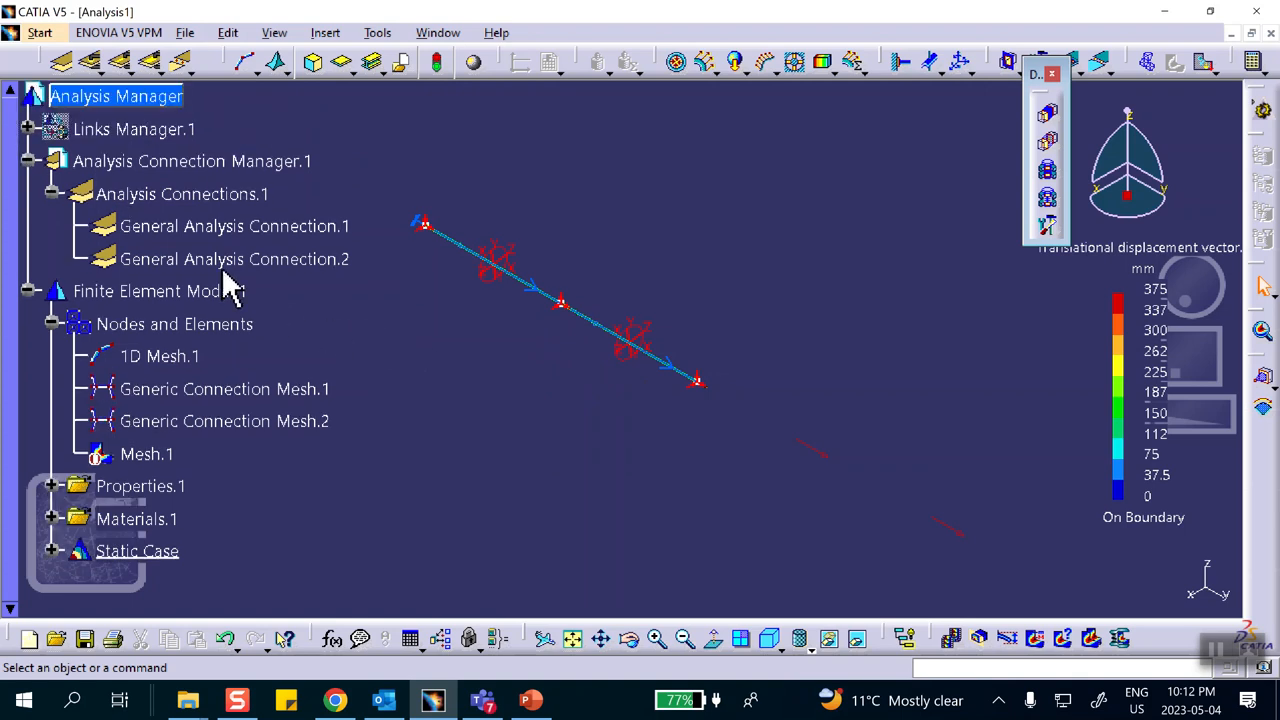
Step: Expand the Static Case's loads, open Distributed Force.1 to check its support and force vector, and close it
{"action": "scroll", "coordinate": [335, 317], "scroll_direction": "down", "scroll_amount": 2}
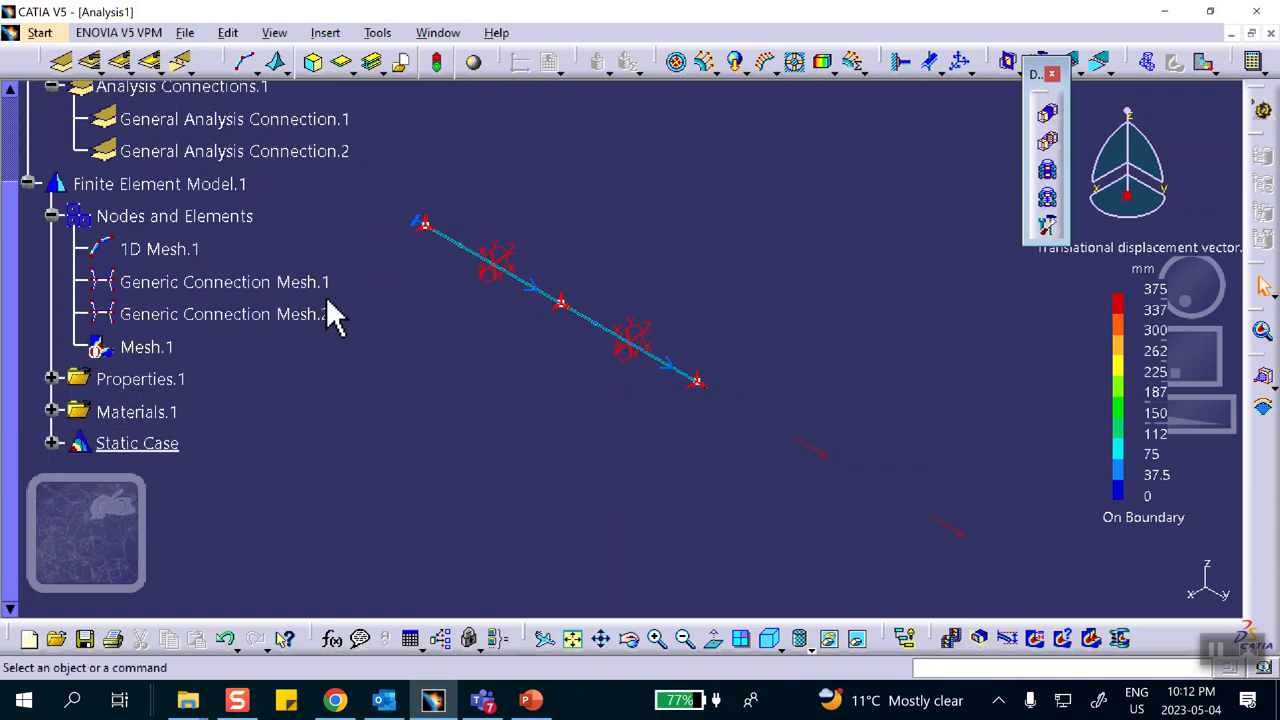
{"action": "scroll", "coordinate": [150, 420], "scroll_direction": "down", "scroll_amount": 3}
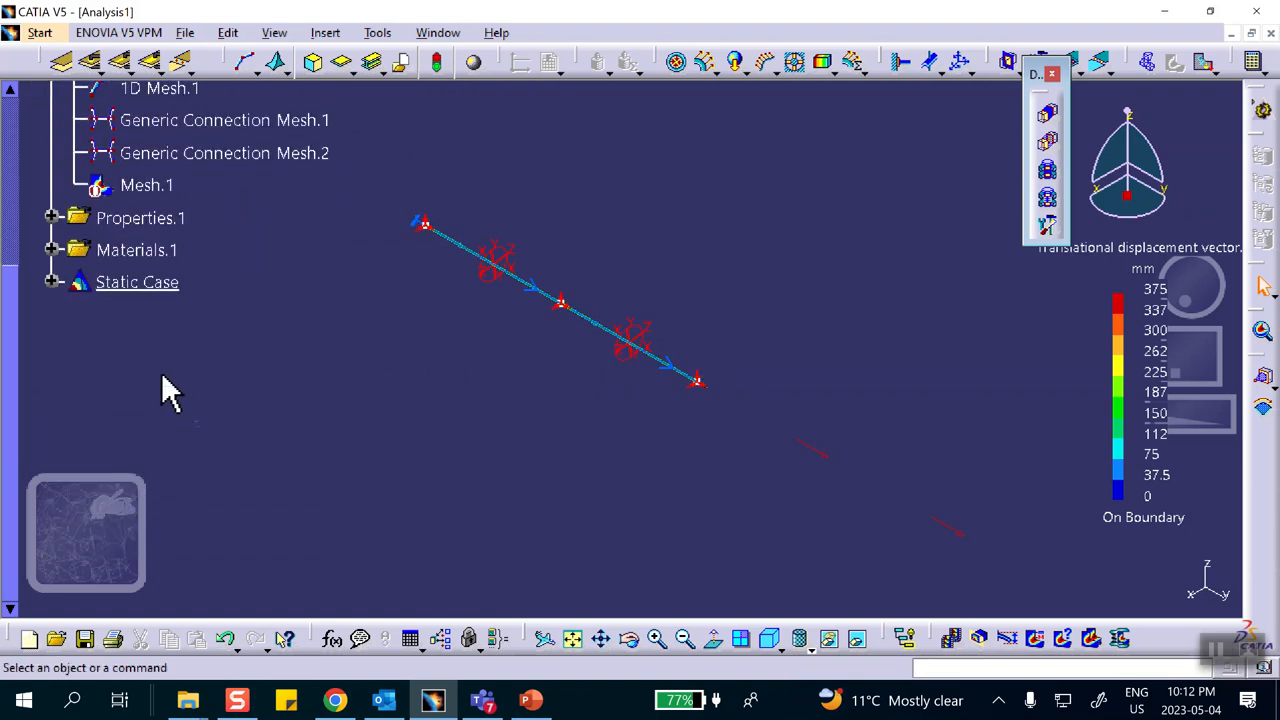
{"action": "left_click", "coordinate": [52, 282]}
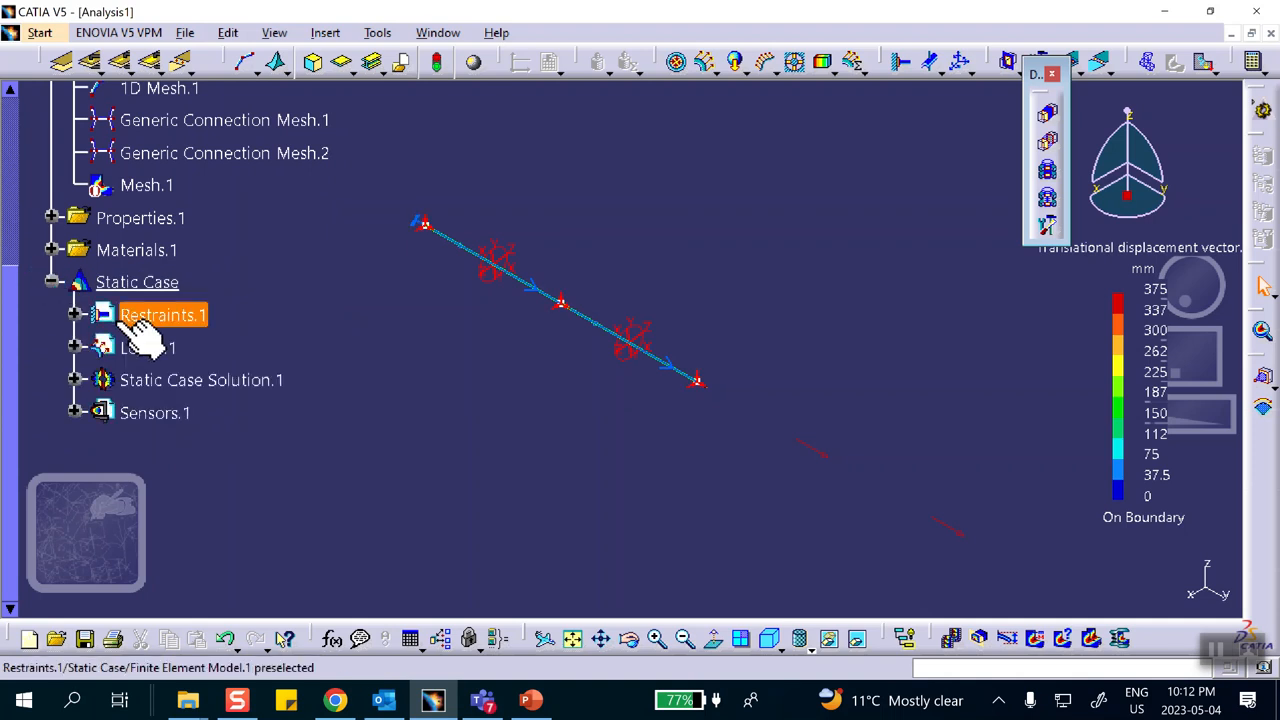
{"action": "left_click", "coordinate": [75, 347]}
{"action": "scroll", "coordinate": [243, 330], "scroll_direction": "down", "scroll_amount": 2}
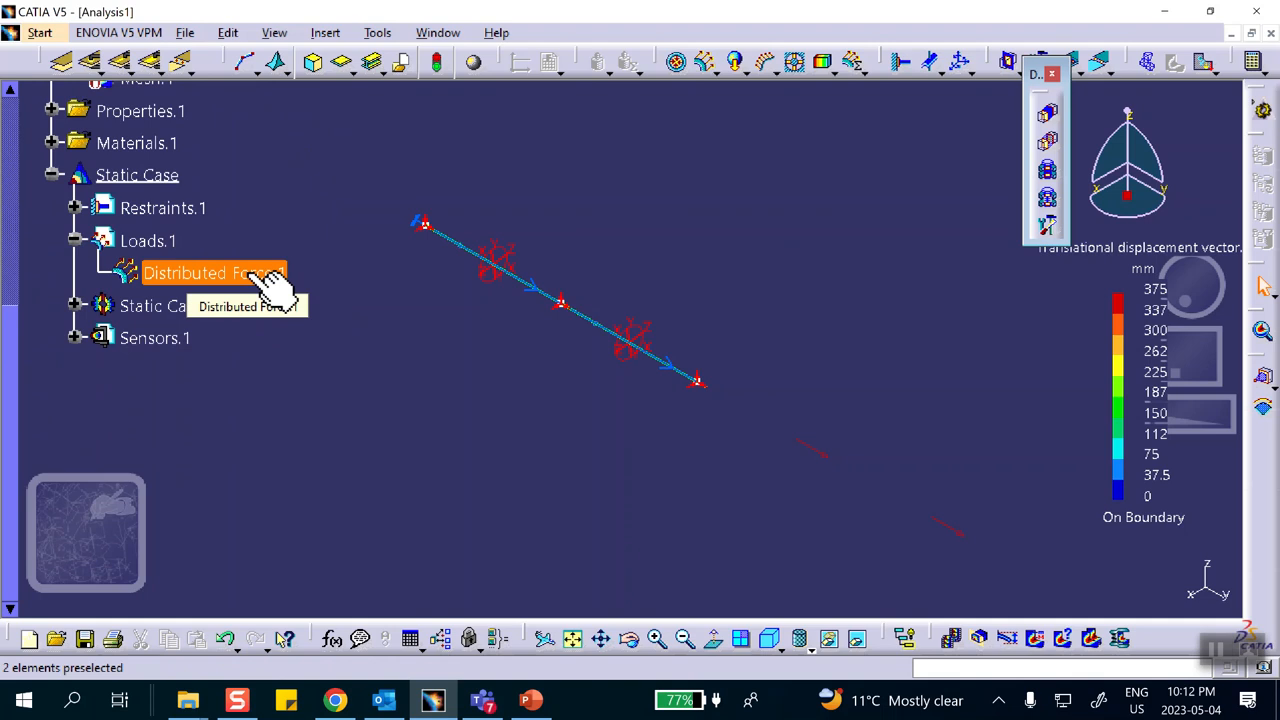
{"action": "double_click", "coordinate": [262, 276]}
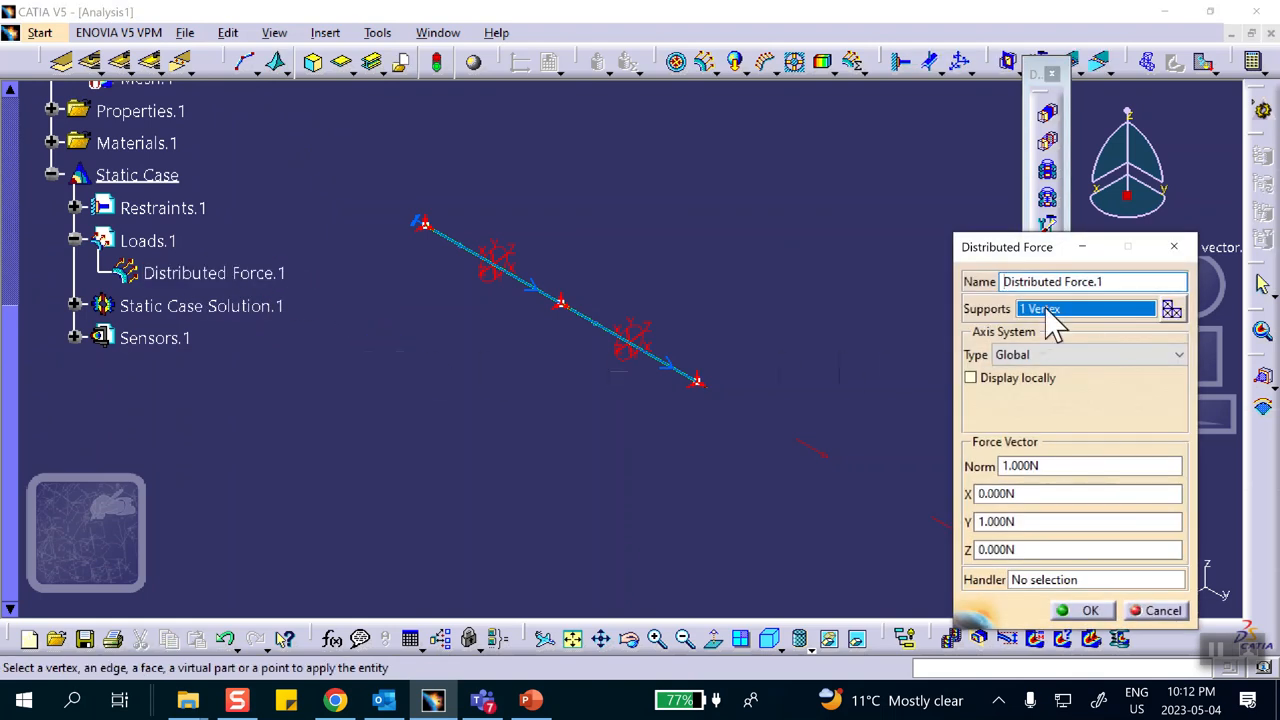
{"action": "left_click", "coordinate": [1090, 610]}
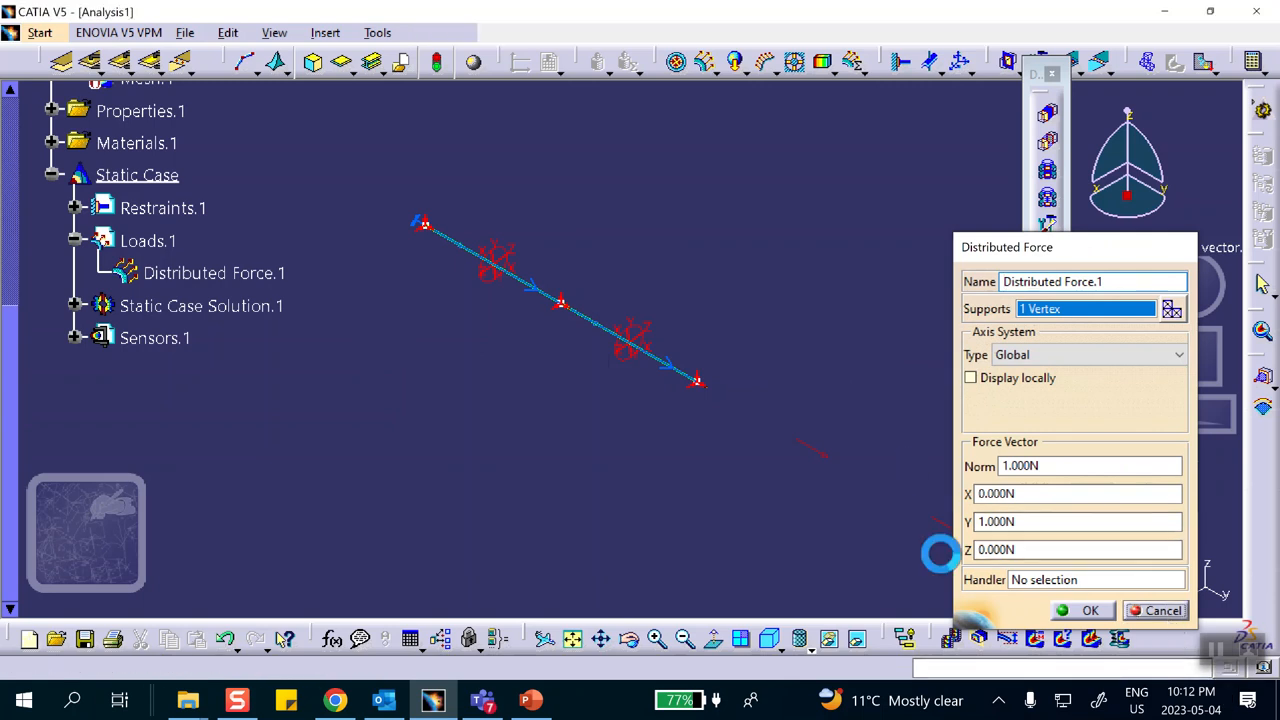
Step: Expand the Static Case Solution and deactivate its translational displacement vector image
{"action": "left_click", "coordinate": [75, 306]}
{"action": "scroll", "coordinate": [230, 268], "scroll_direction": "down", "scroll_amount": 1}
{"action": "right_click", "coordinate": [240, 235]}
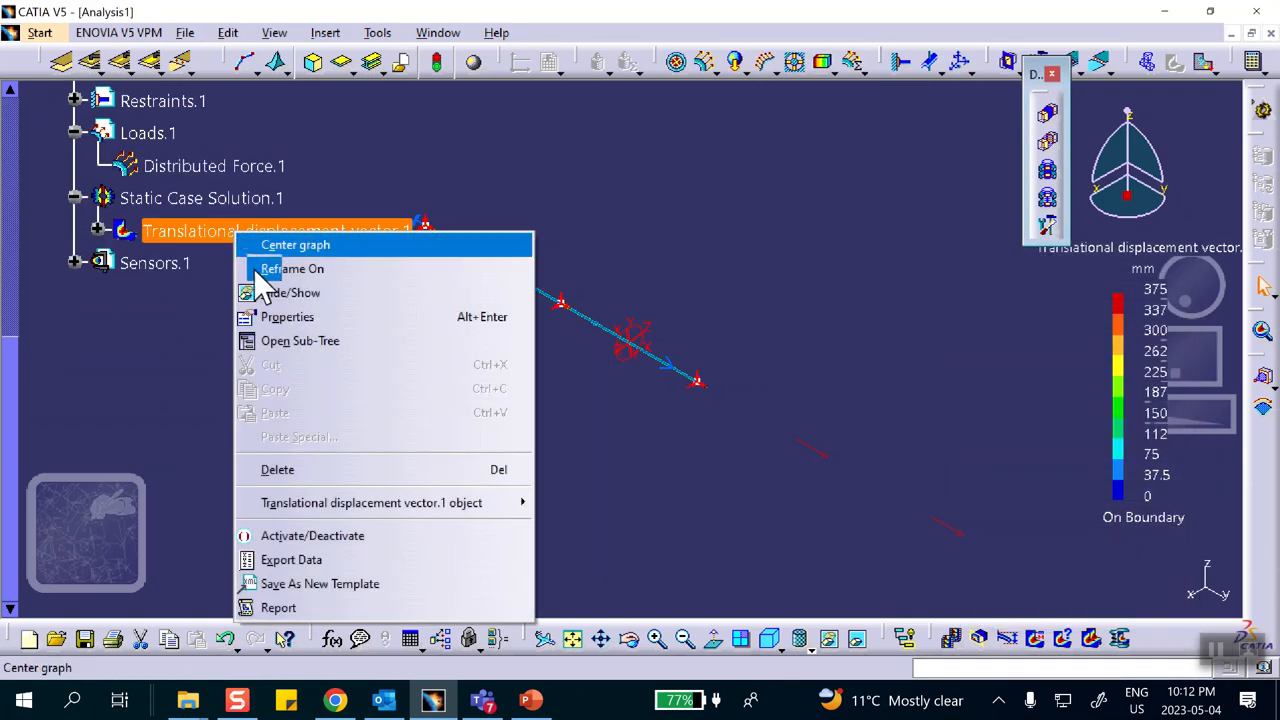
{"action": "left_click", "coordinate": [300, 535]}
{"action": "middle_click_drag", "start_coordinate": [400, 463], "coordinate": [489, 440]}
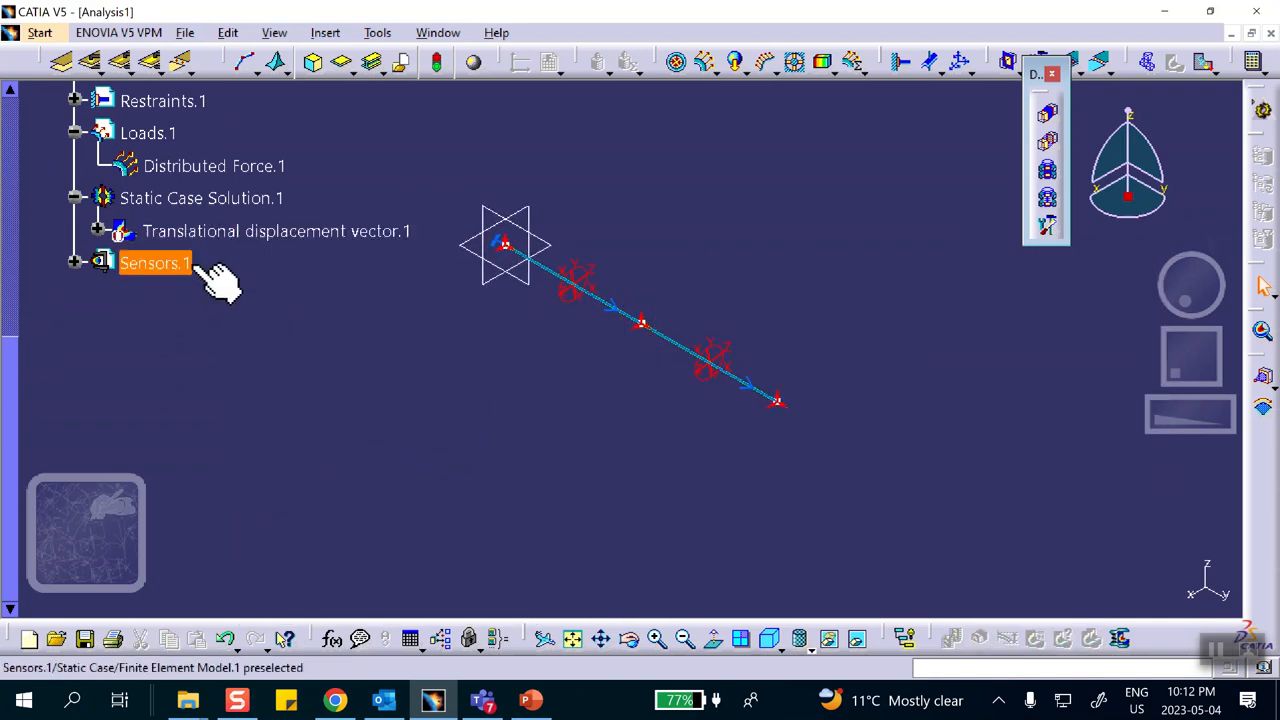
Step: Open Distributed Force.1 for editing, check the force-time slide in PowerPoint, and return to CATIA
{"action": "scroll", "coordinate": [205, 245], "scroll_direction": "up", "scroll_amount": 1}
{"action": "double_click", "coordinate": [190, 220]}
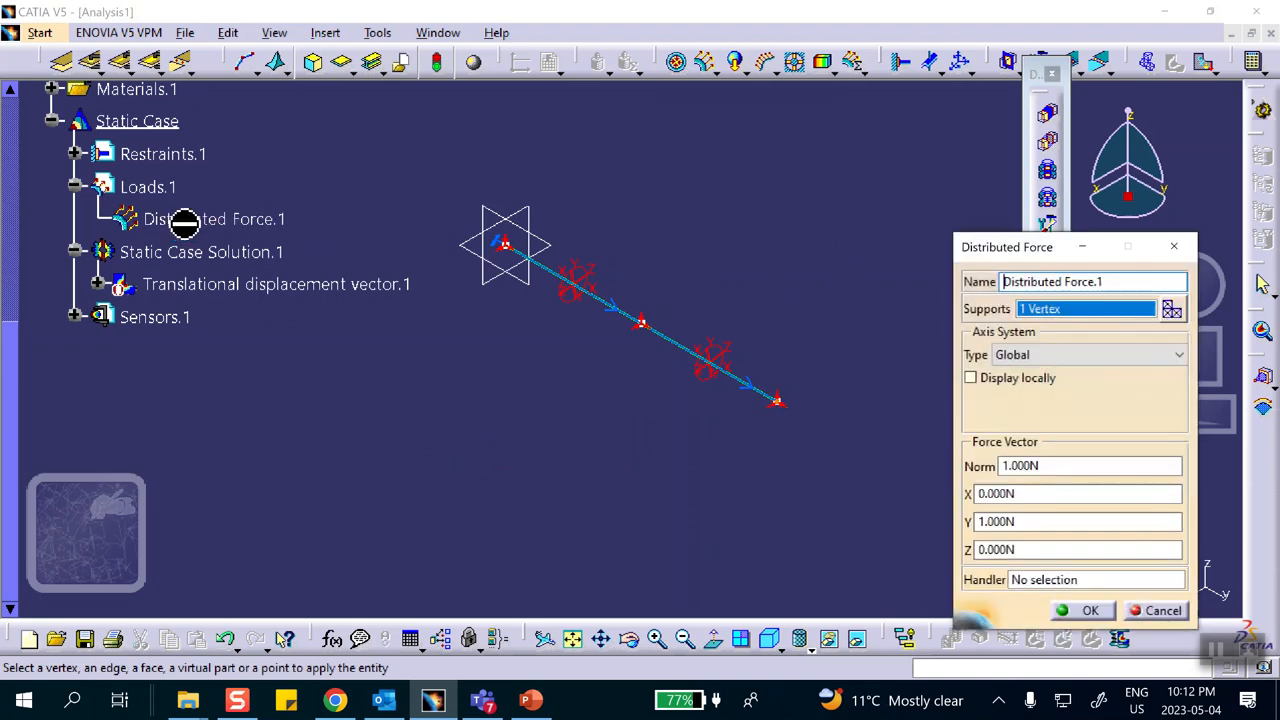
{"action": "left_click", "coordinate": [530, 702]}
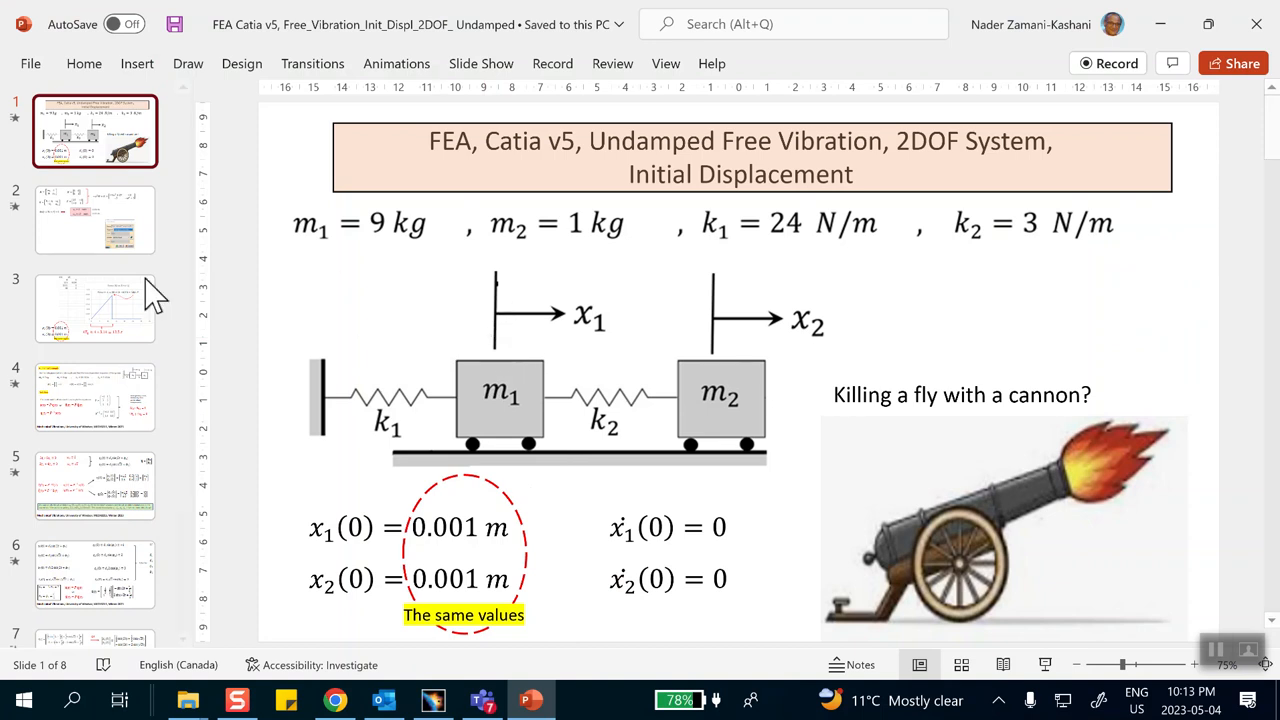
{"action": "left_click", "coordinate": [106, 318]}
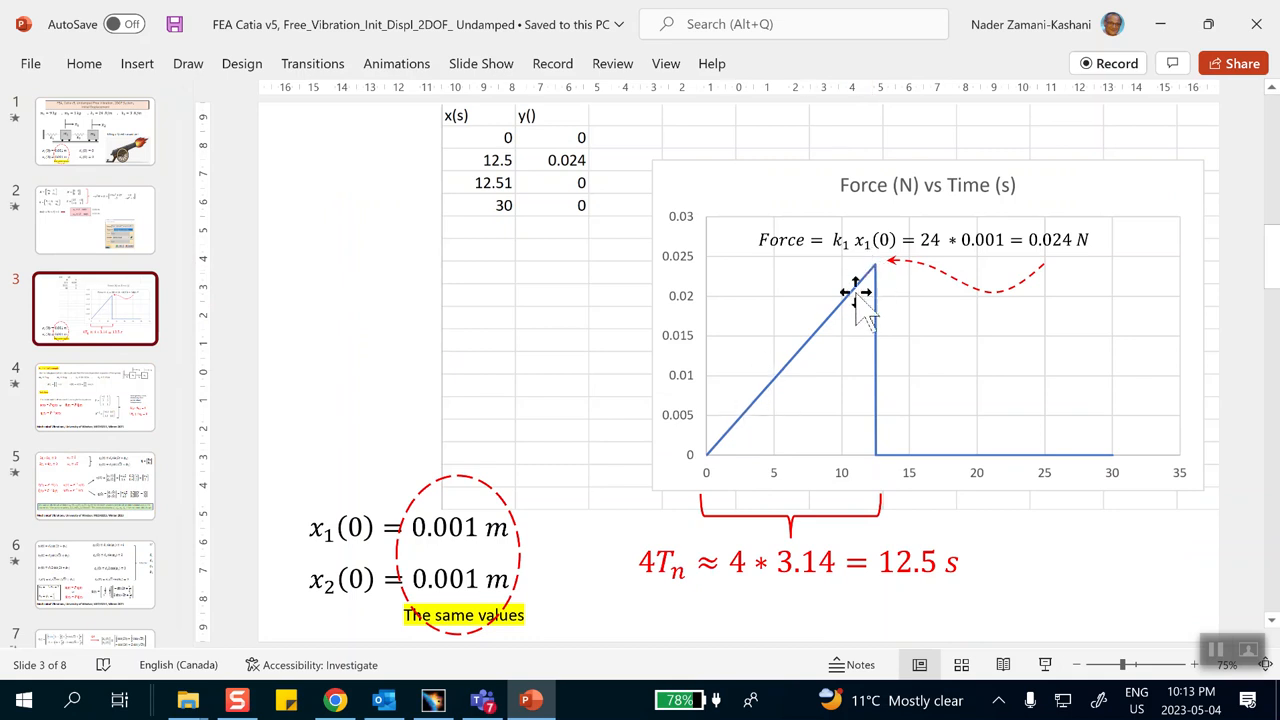
{"action": "left_click", "coordinate": [1160, 24]}
Step: Remove all supports from Distributed Force.1 and apply the force to the middle vertex between the two springs instead
{"action": "right_click", "coordinate": [1050, 318]}
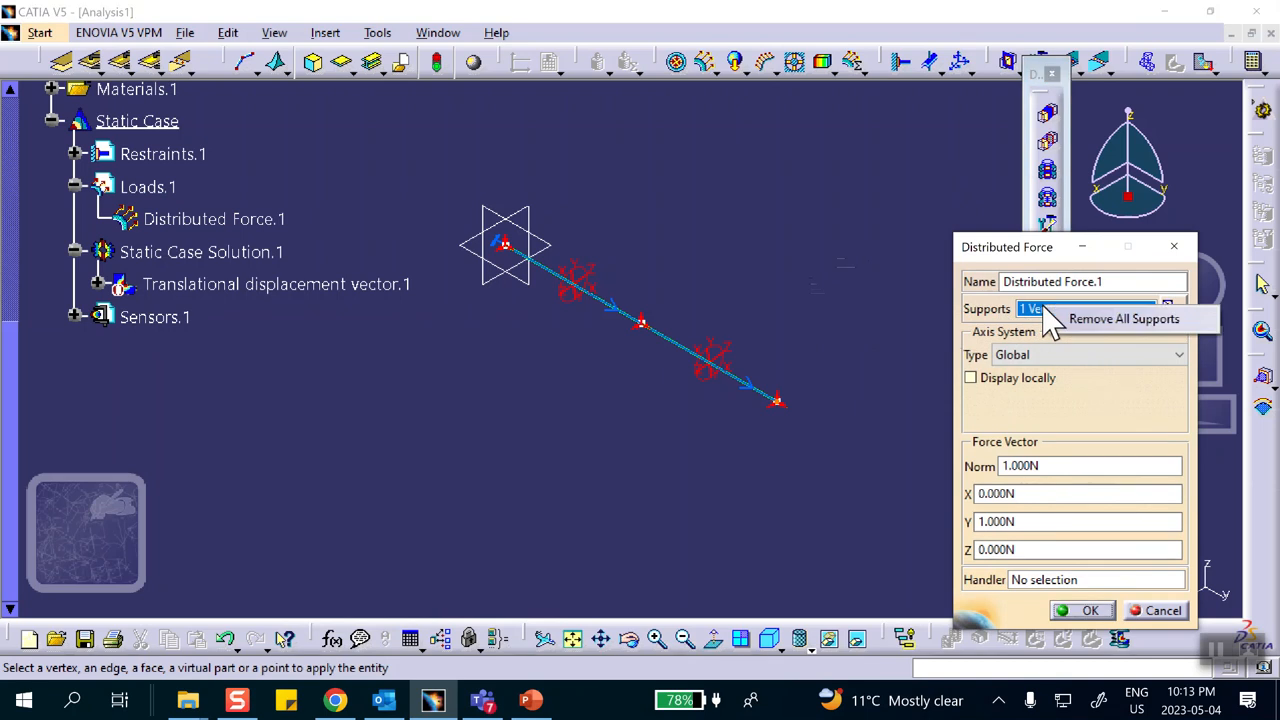
{"action": "left_click", "coordinate": [1128, 317]}
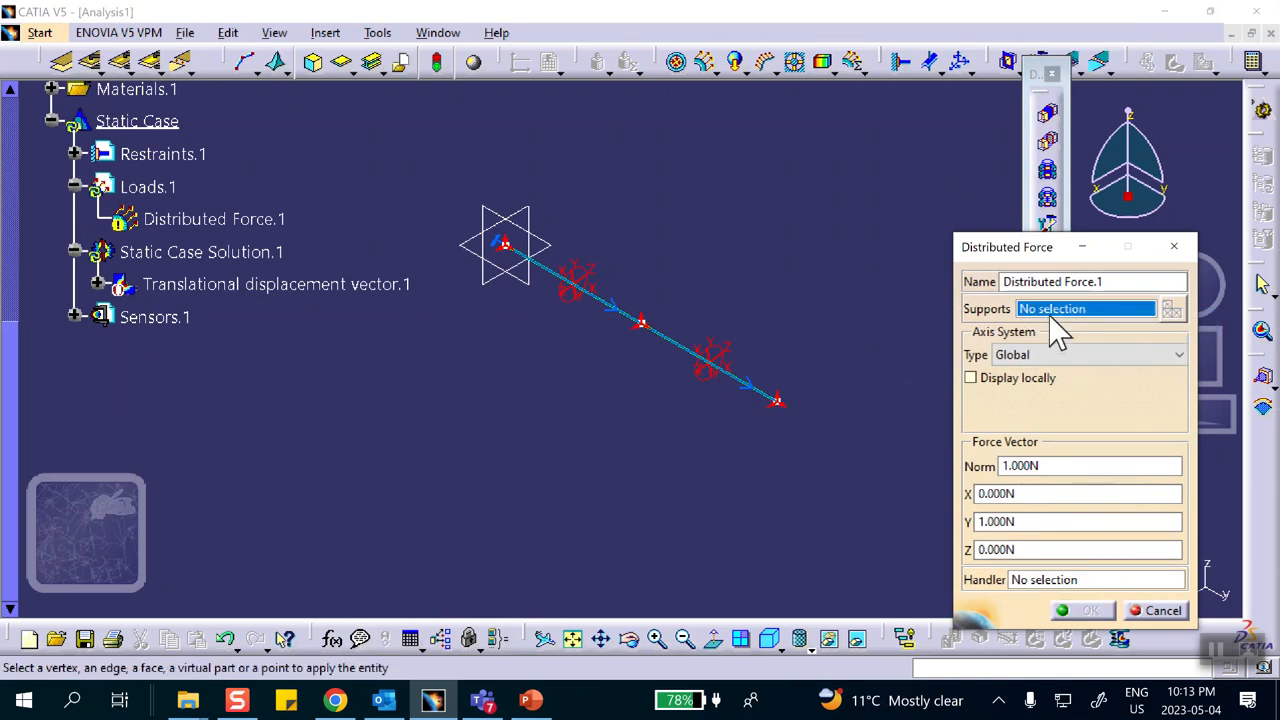
{"action": "left_click", "coordinate": [641, 322]}
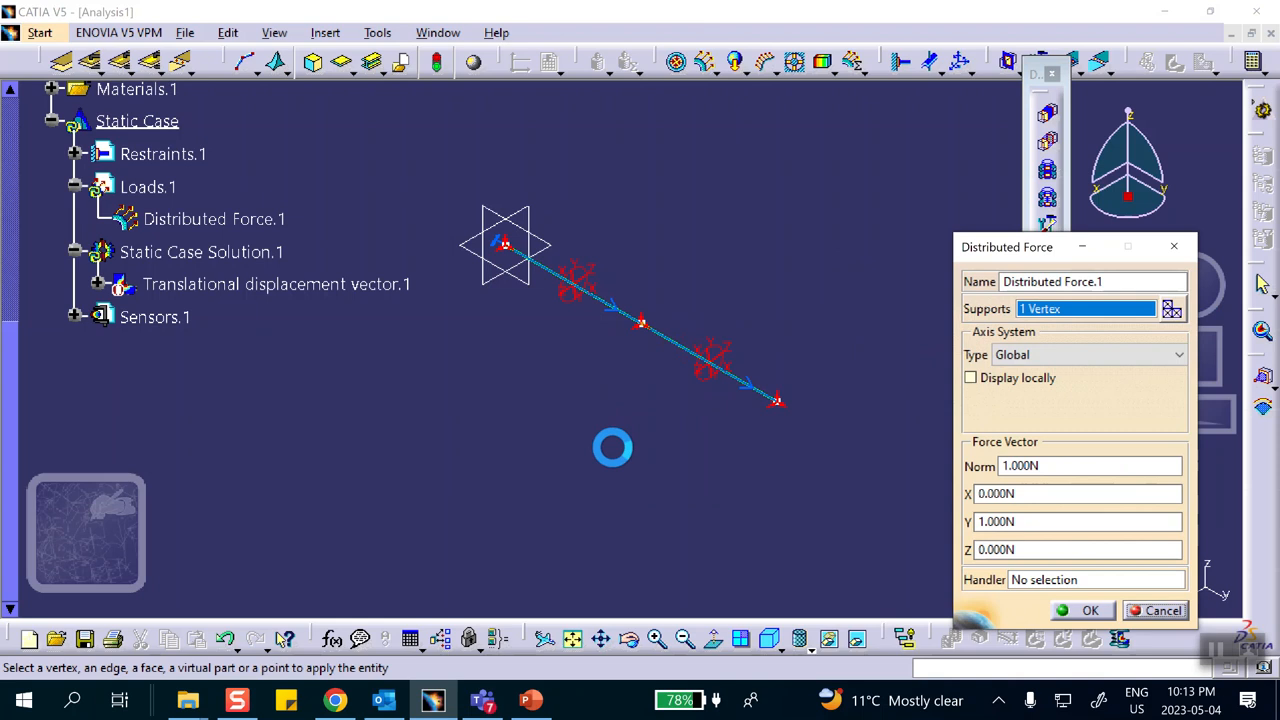
{"action": "left_click", "coordinate": [1100, 612]}
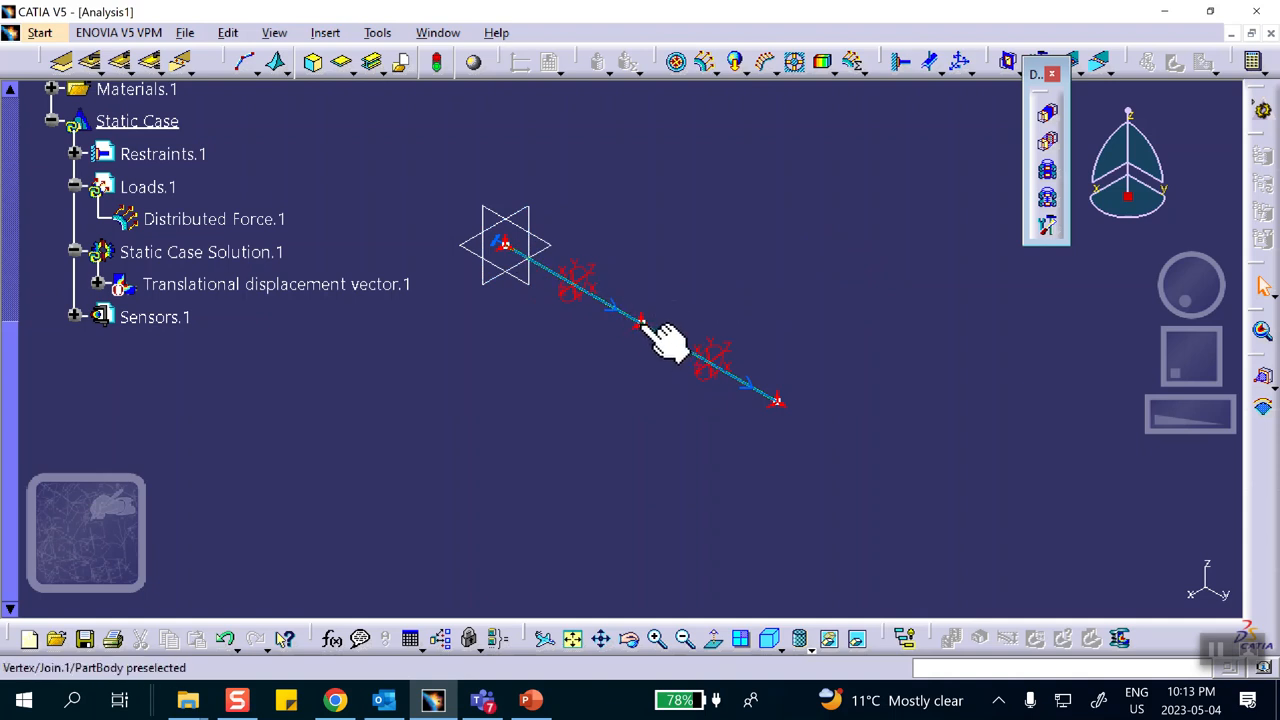
Step: Recompute the whole analysis and reactivate the static case's translational displacement vector image
{"action": "left_click", "coordinate": [1255, 62]}
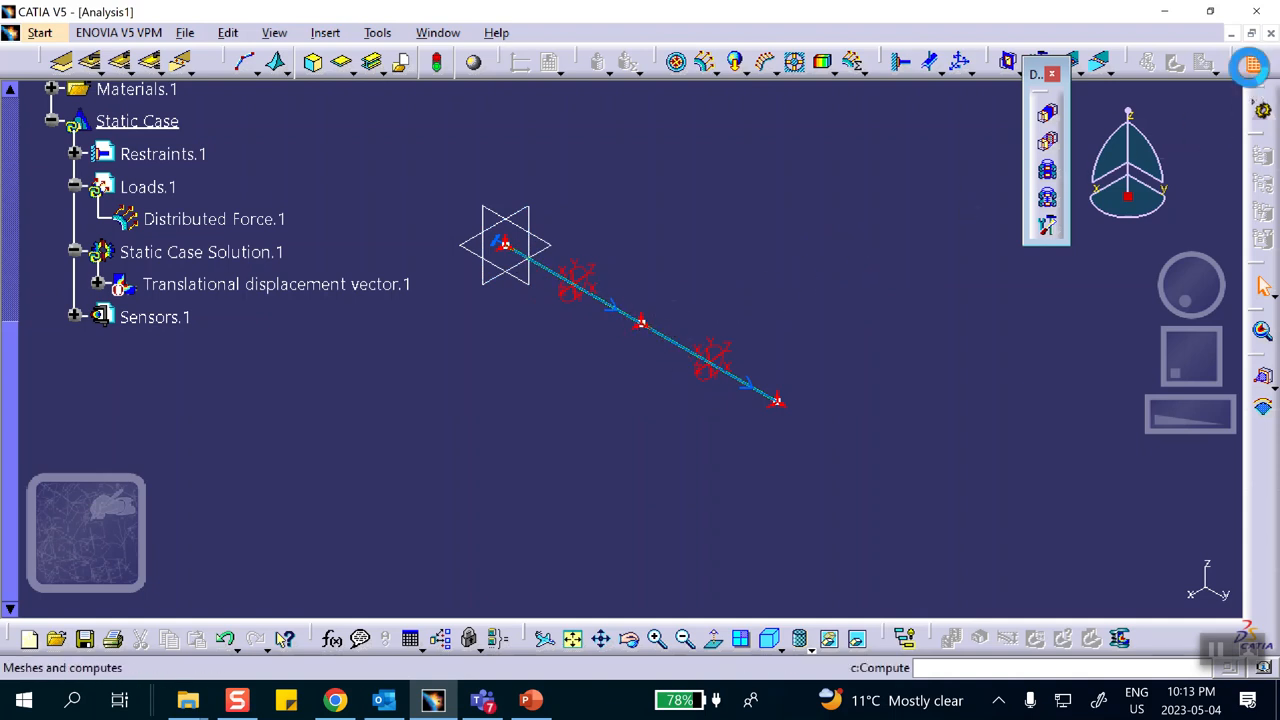
{"action": "left_click", "coordinate": [1030, 350]}
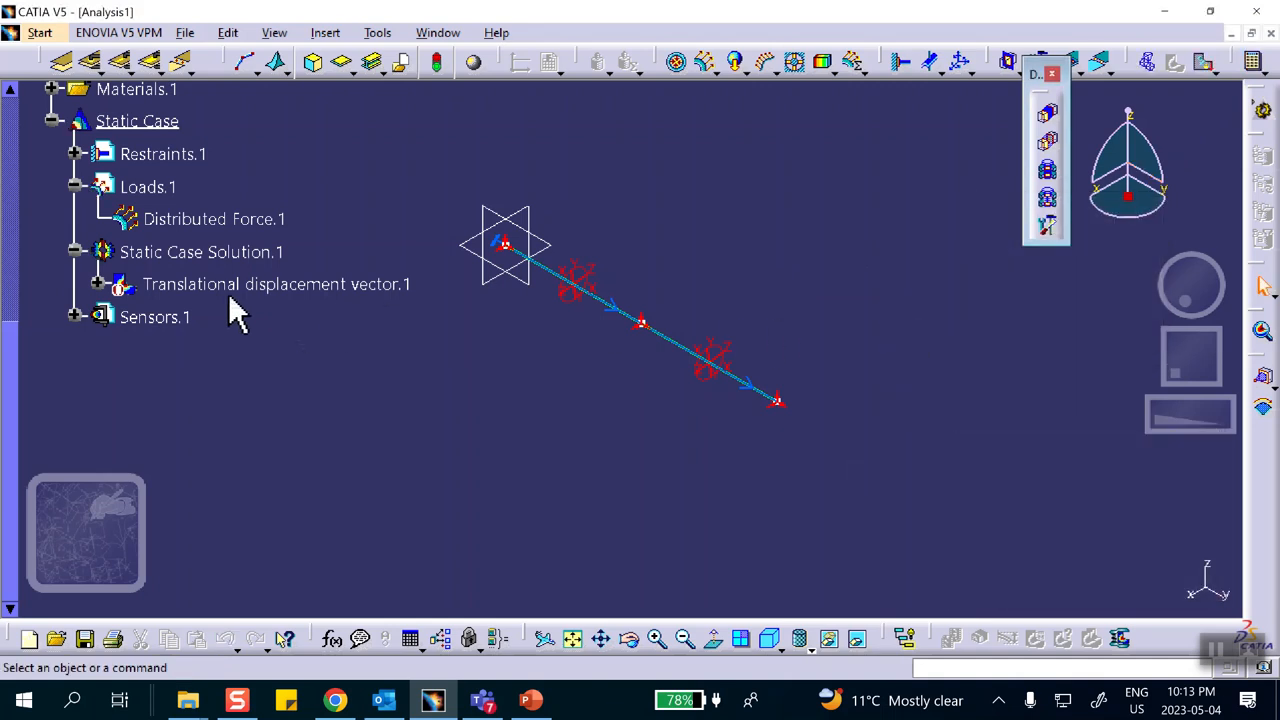
{"action": "right_click", "coordinate": [192, 284]}
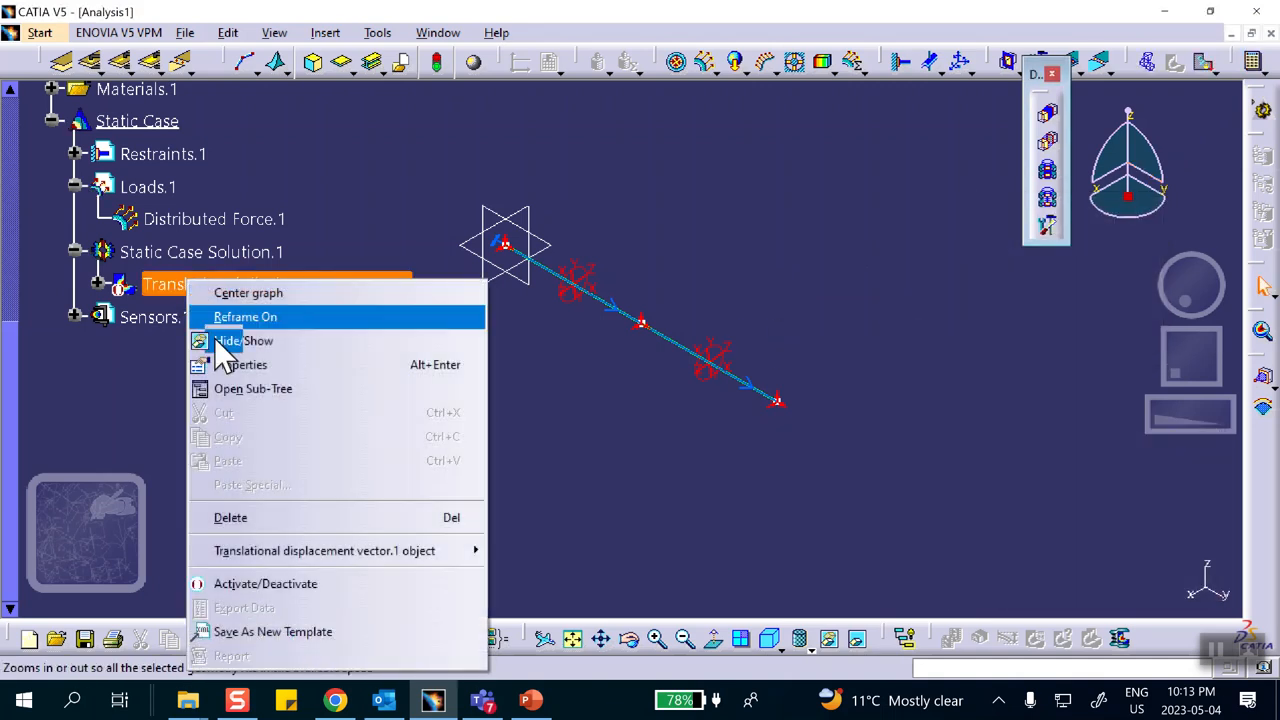
{"action": "left_click", "coordinate": [255, 584]}
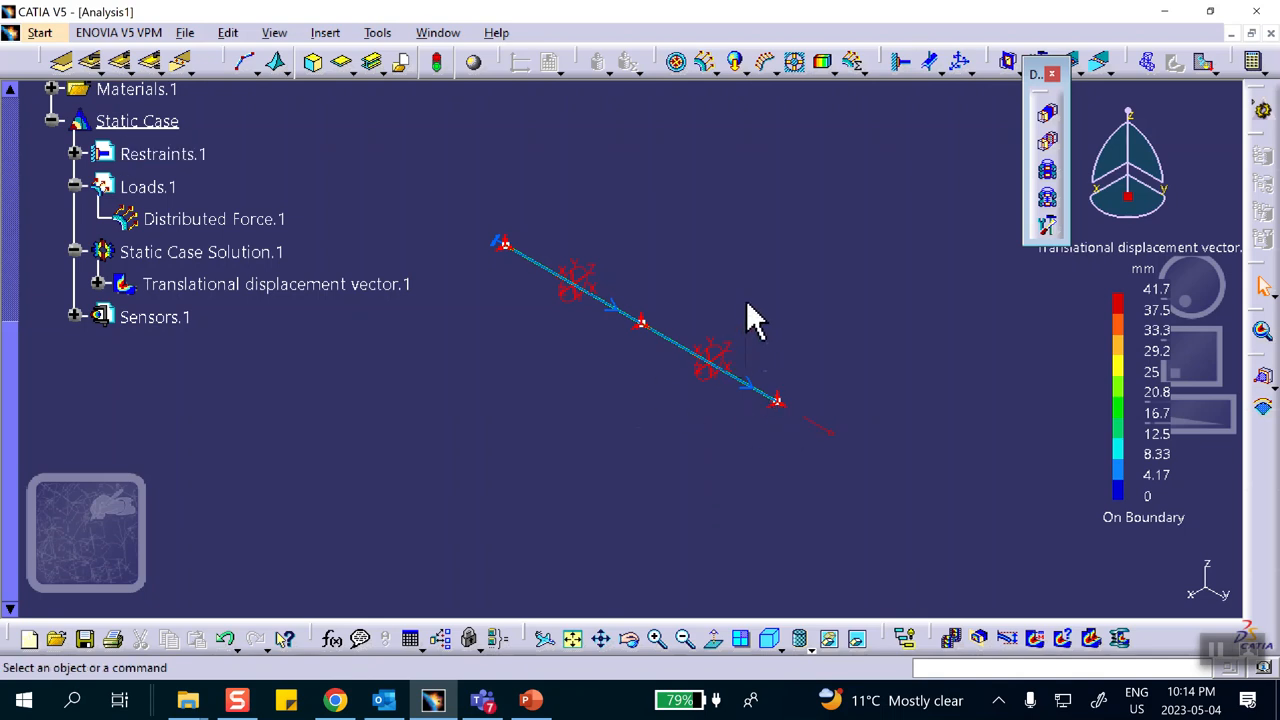
Step: Insert a Frequency Case that references the static case's Restraints.1 and uses a new mass set
{"action": "scroll", "coordinate": [292, 324], "scroll_direction": "down", "scroll_amount": 3}
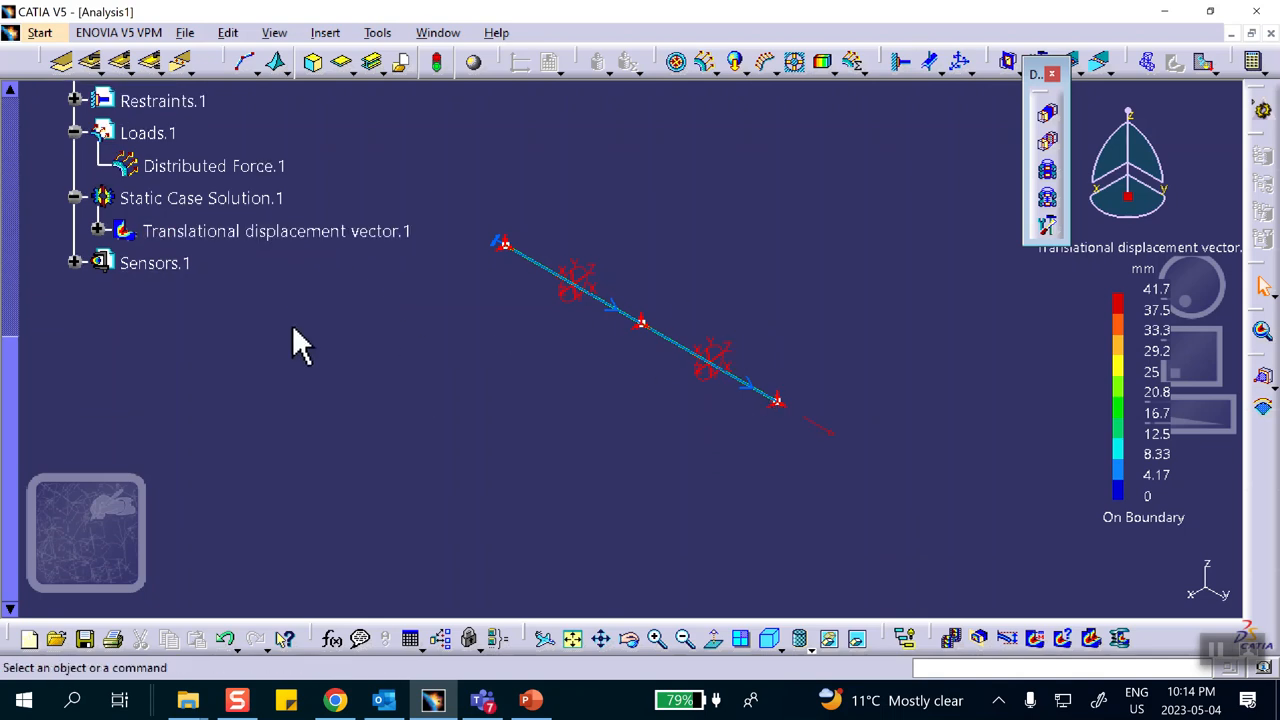
{"action": "left_click", "coordinate": [326, 34]}
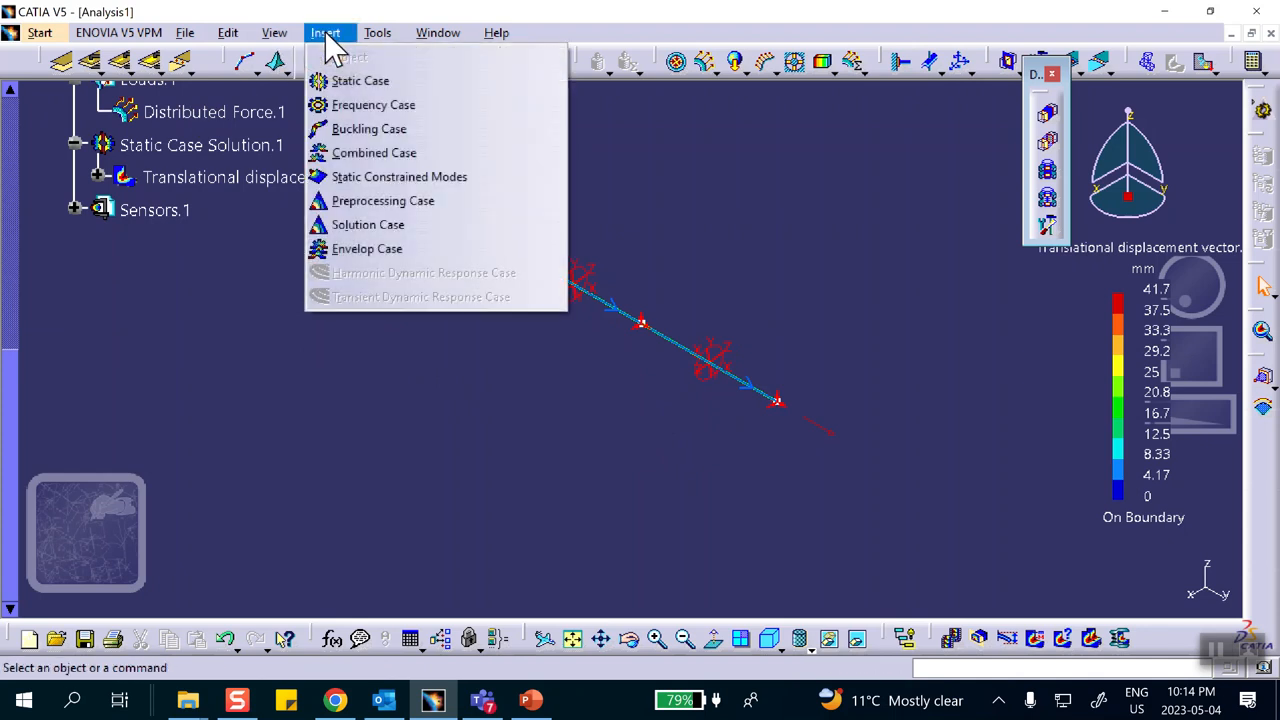
{"action": "left_click", "coordinate": [350, 105]}
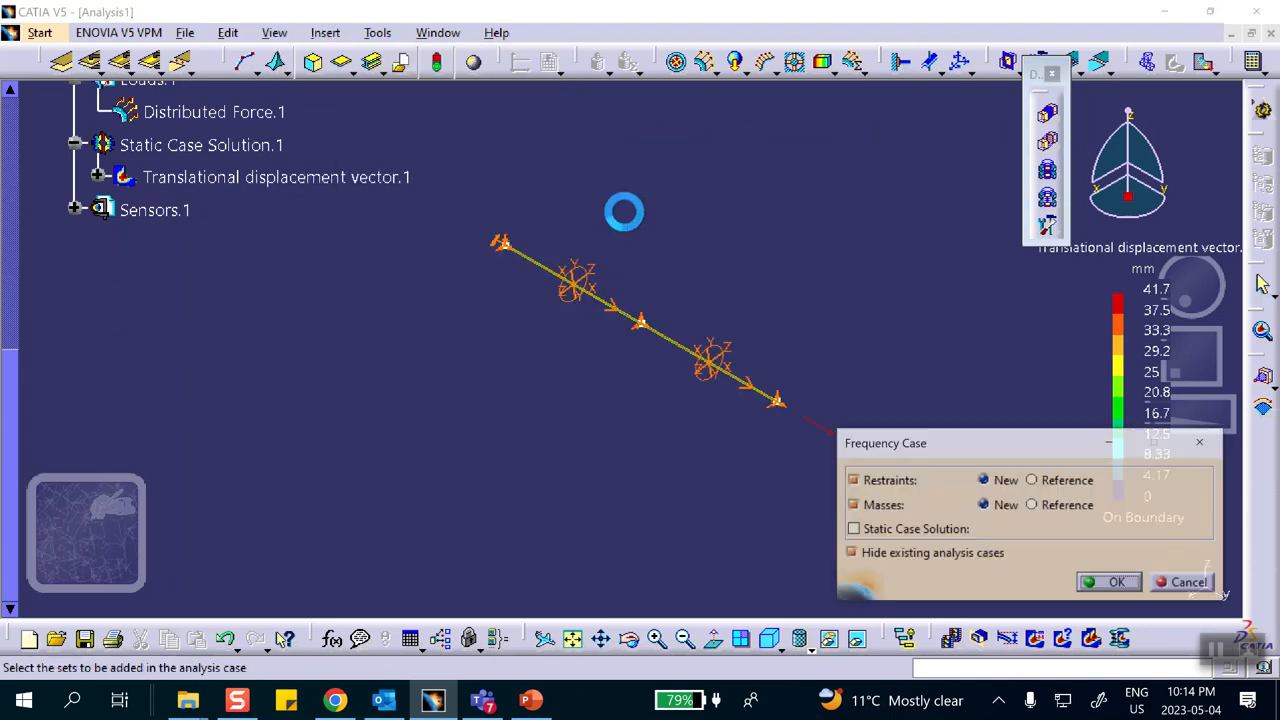
{"action": "left_click", "coordinate": [1033, 481]}
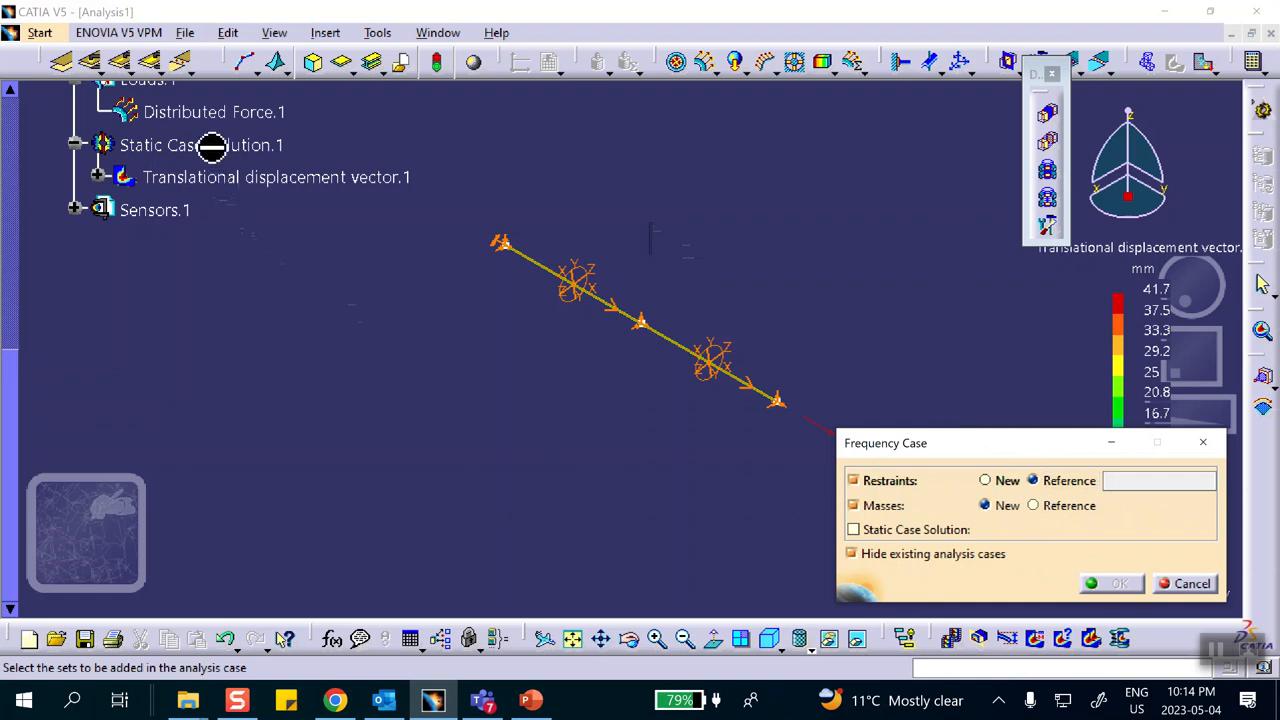
{"action": "scroll", "coordinate": [211, 147], "scroll_direction": "up", "scroll_amount": 2}
{"action": "left_click", "coordinate": [160, 103]}
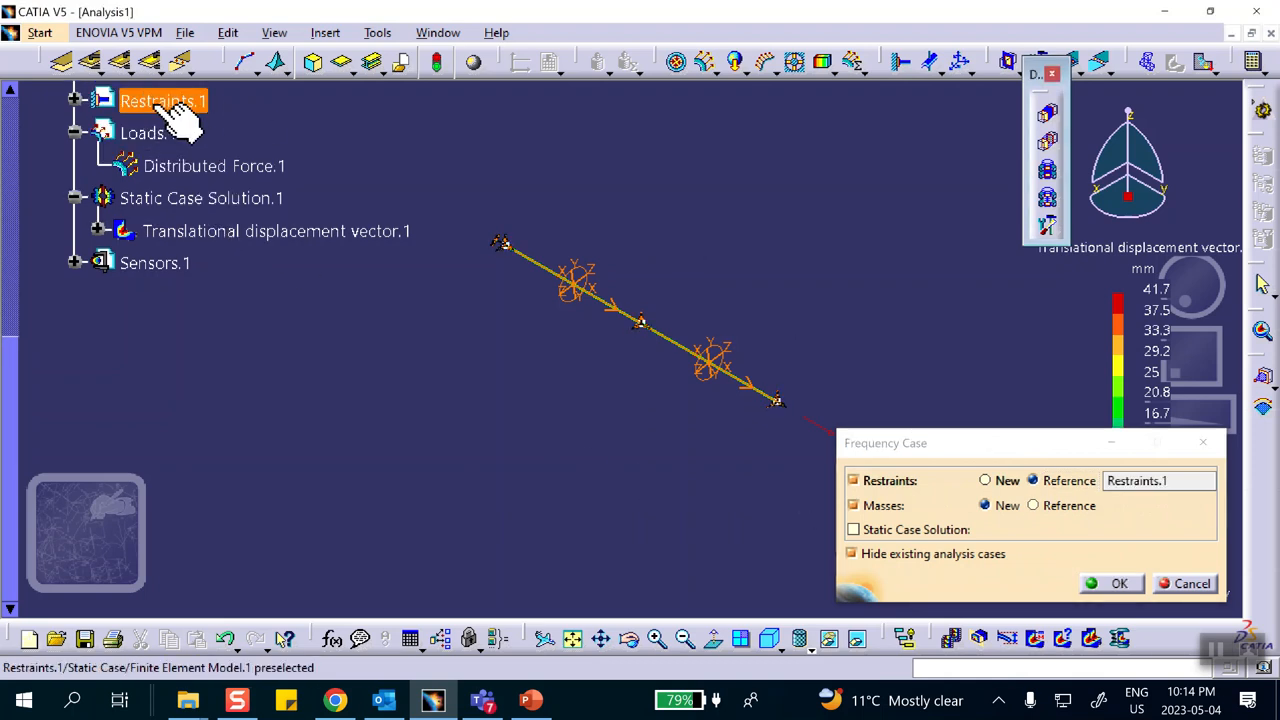
{"action": "scroll", "coordinate": [233, 160], "scroll_direction": "up", "scroll_amount": 3}
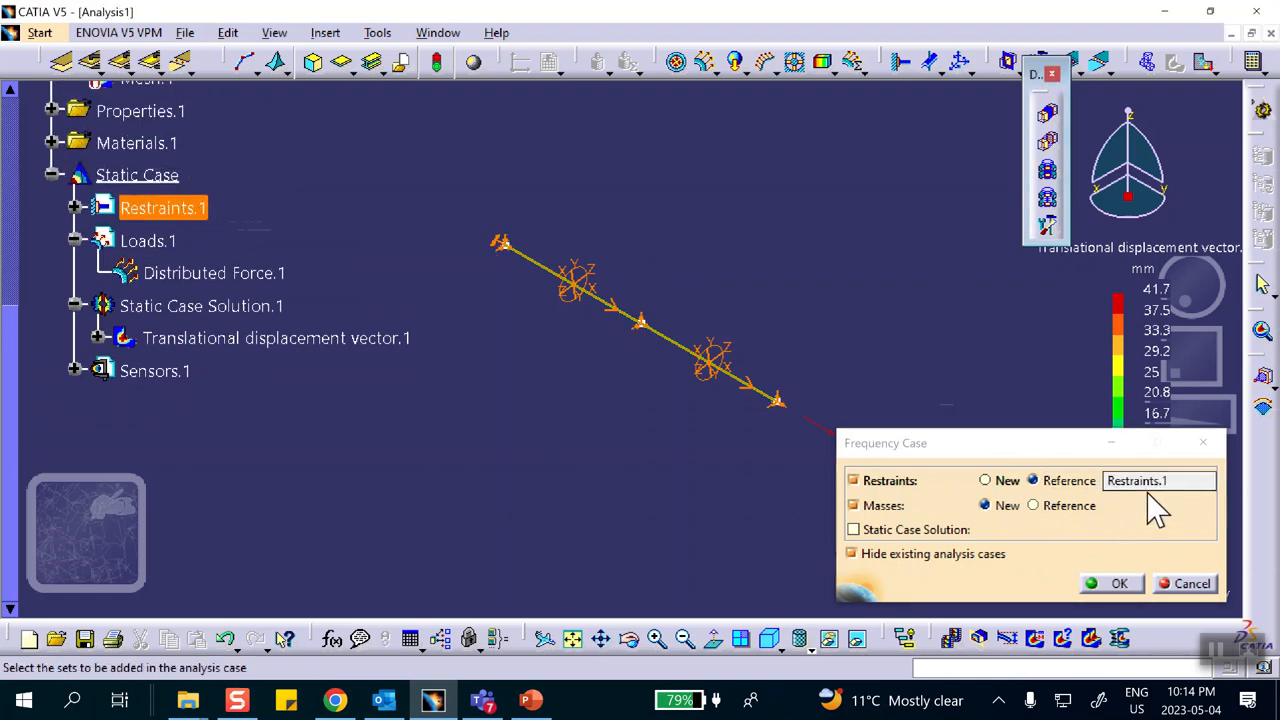
{"action": "left_click", "coordinate": [1122, 584]}
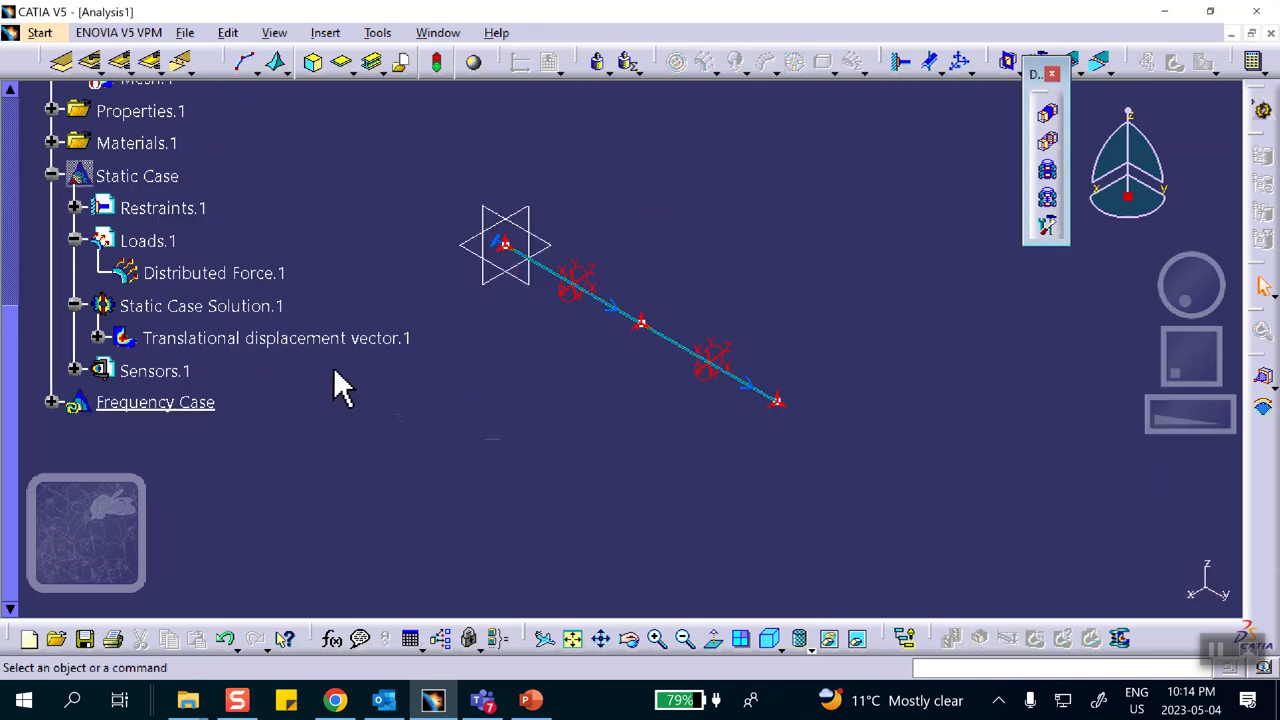
Step: Expand the Frequency Case and set the number of modes in Frequency Case Solution.1 to 2
{"action": "scroll", "coordinate": [320, 380], "scroll_direction": "down", "scroll_amount": 3}
{"action": "left_click", "coordinate": [51, 294]}
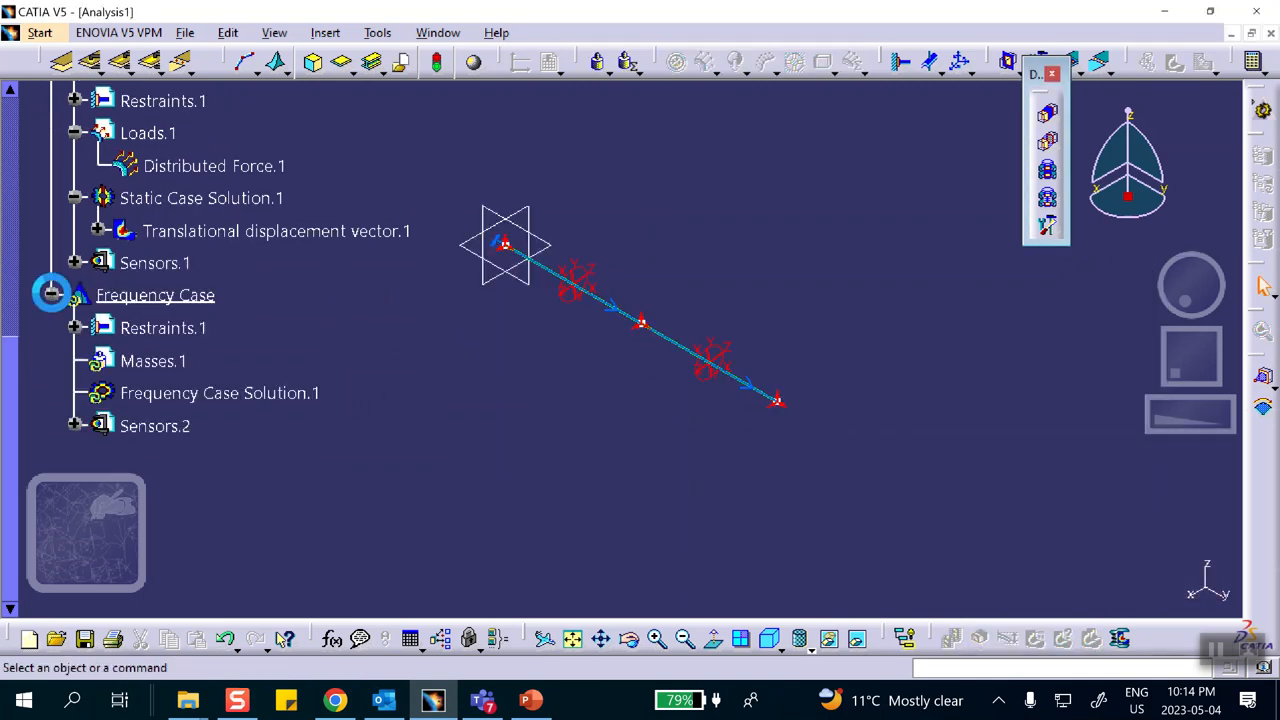
{"action": "scroll", "coordinate": [229, 350], "scroll_direction": "down", "scroll_amount": 1}
{"action": "double_click", "coordinate": [240, 345]}
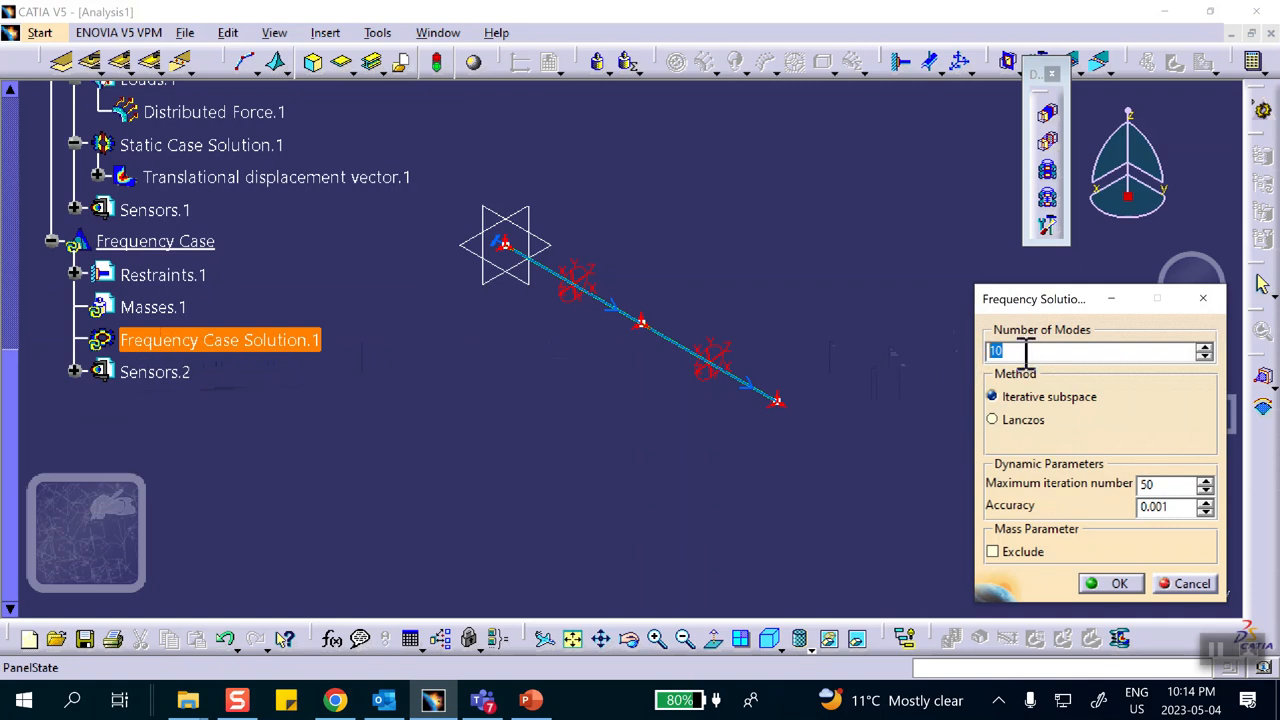
{"action": "type", "text": "2"}
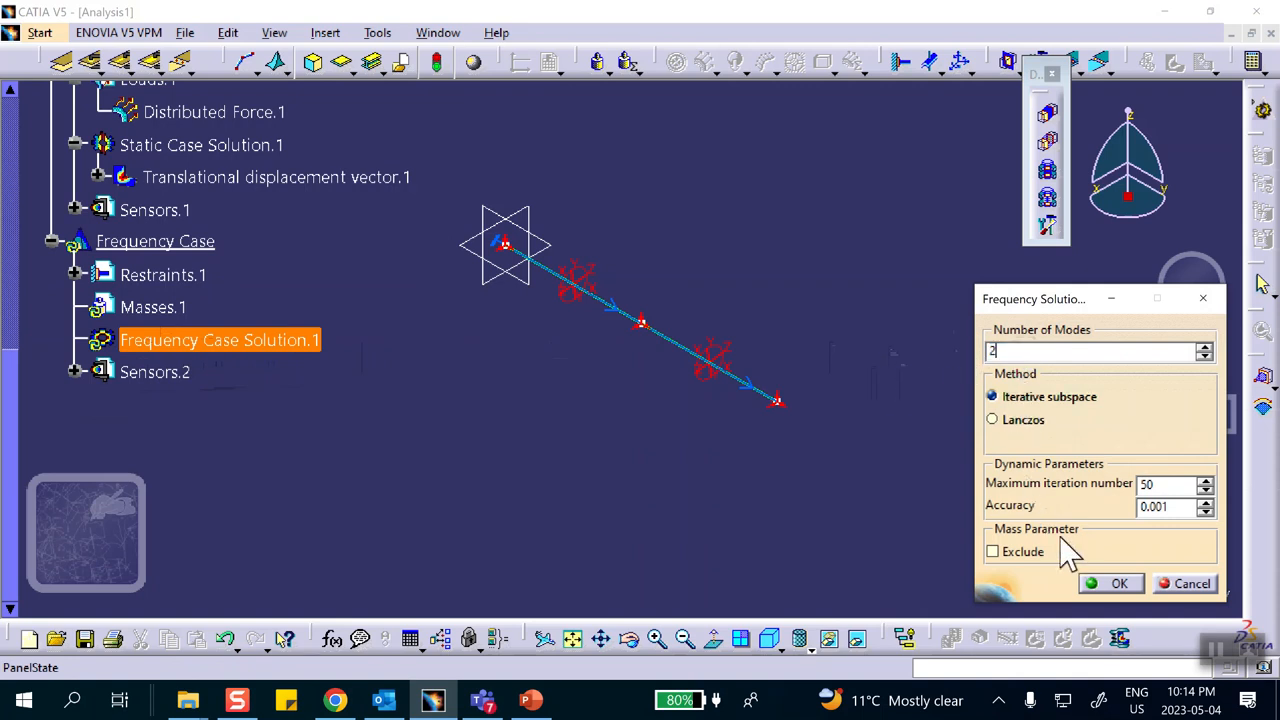
{"action": "left_click", "coordinate": [1118, 584]}
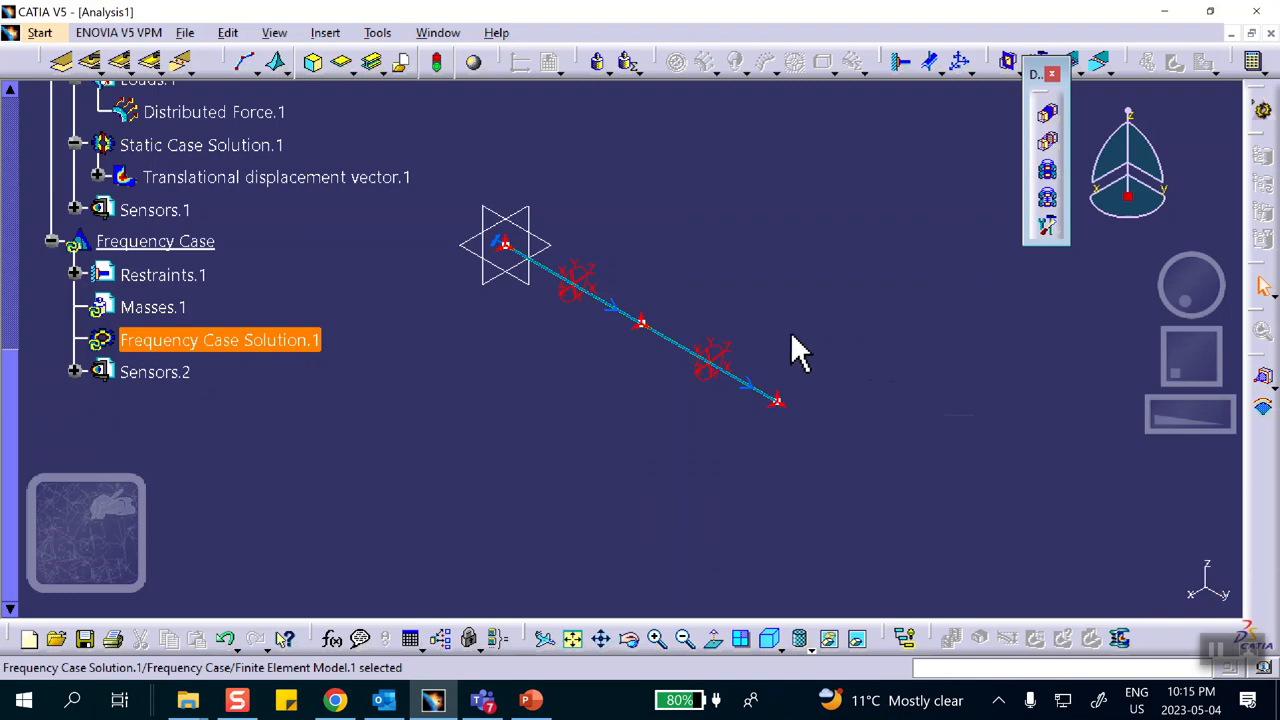
Step: Add a distributed mass of 9 kg on the middle vertex for the Frequency Case
{"action": "middle_click_drag", "start_coordinate": [737, 282], "coordinate": [703, 252]}
{"action": "scroll", "coordinate": [703, 252], "scroll_direction": "down", "scroll_amount": 1}
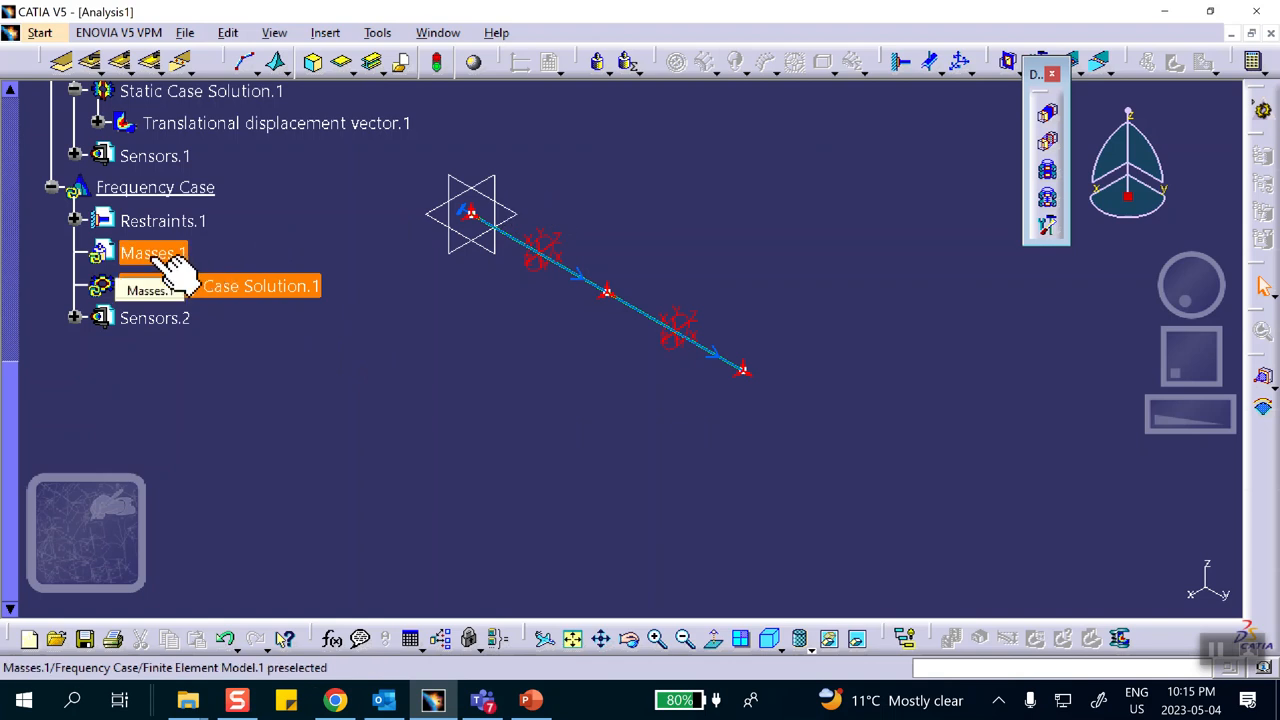
{"action": "left_click", "coordinate": [599, 64]}
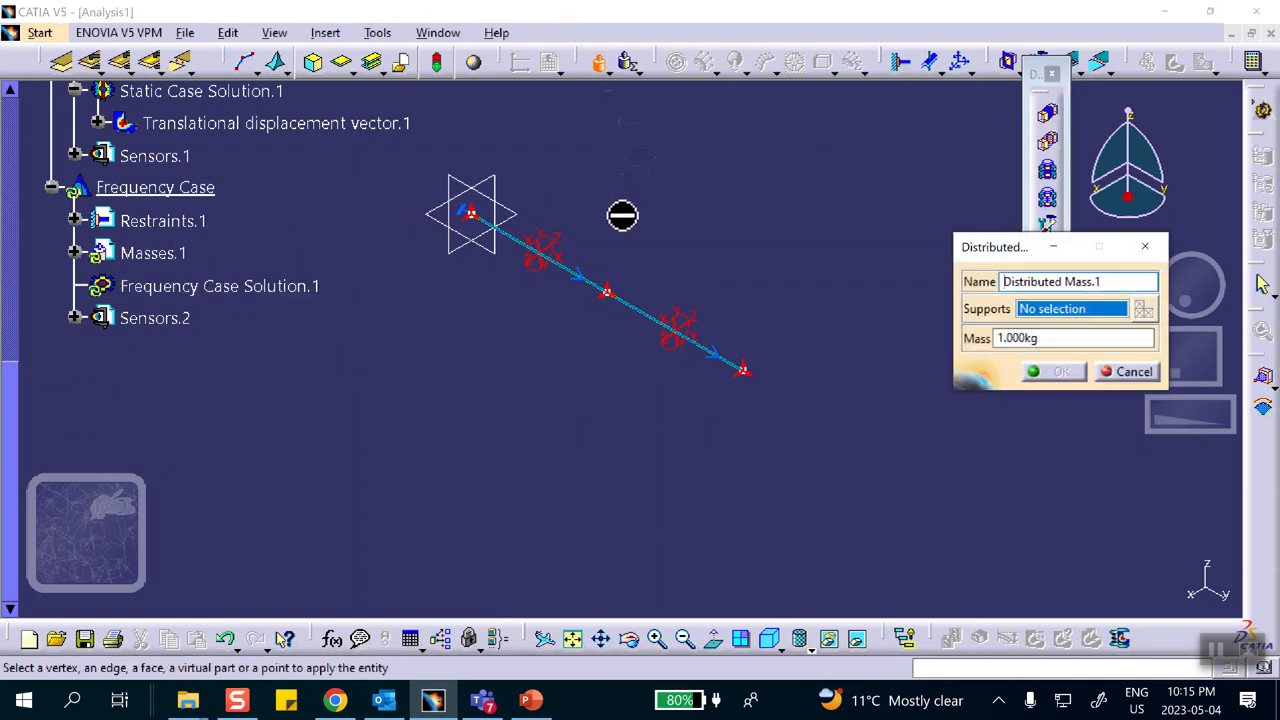
{"action": "left_click", "coordinate": [607, 292]}
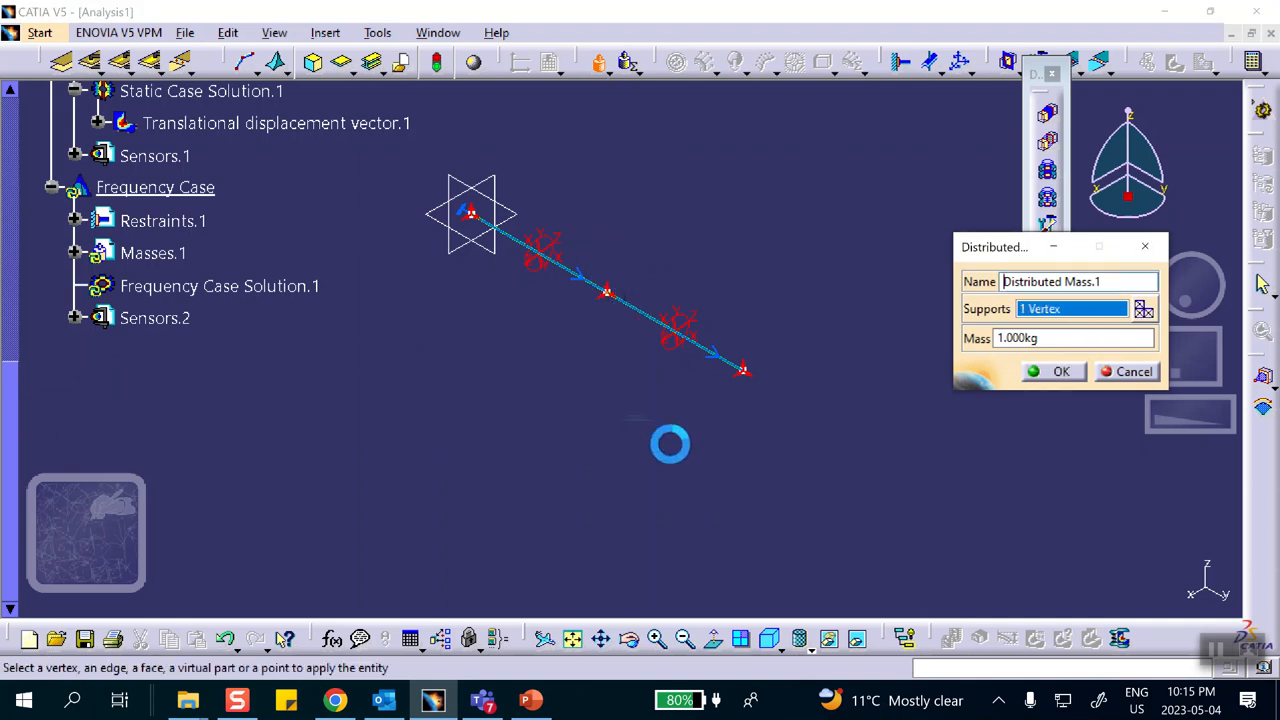
{"action": "double_click", "coordinate": [1040, 338]}
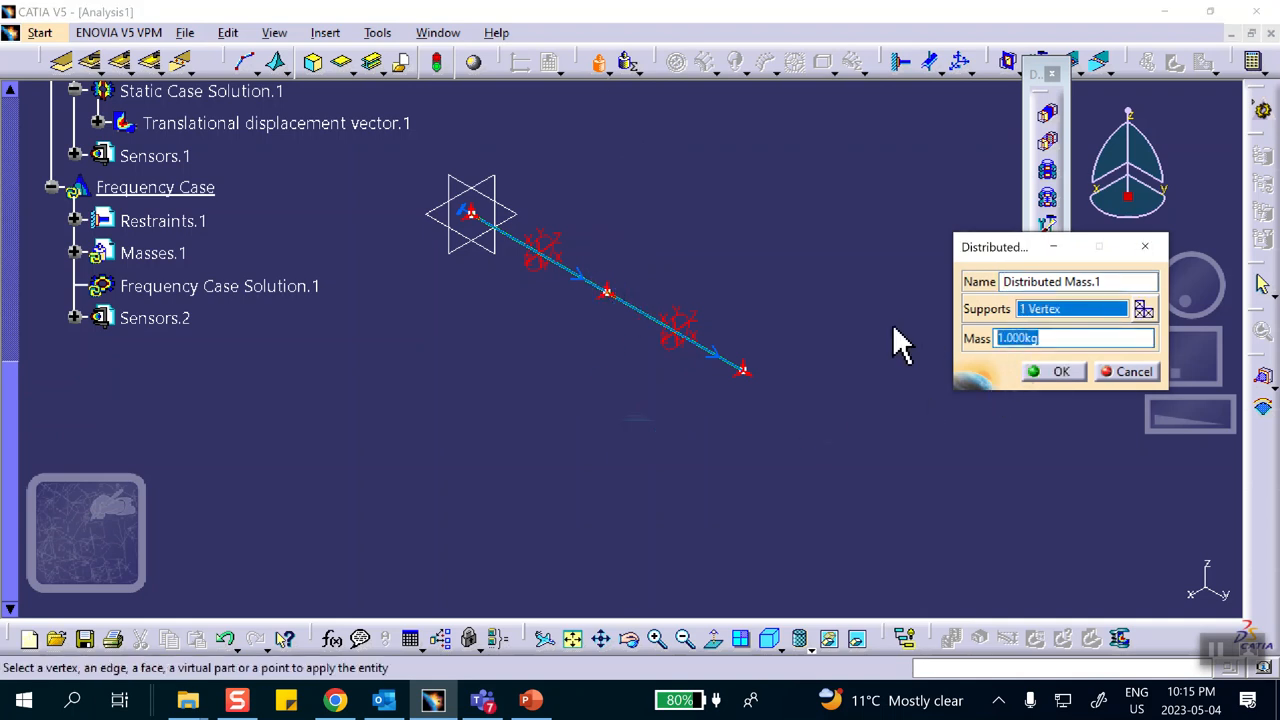
{"action": "type", "text": "4"}
{"action": "left_click", "coordinate": [1050, 371]}
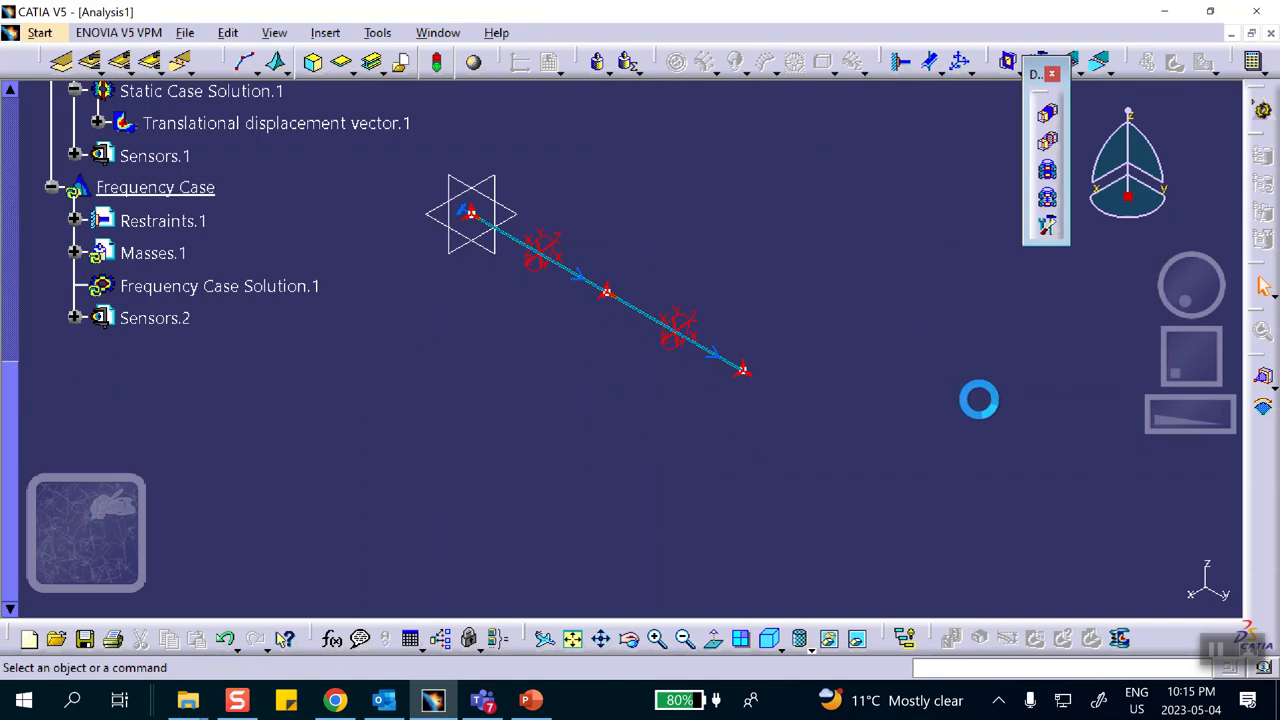
Step: Add a second distributed mass of 1 kg on the free end vertex
{"action": "left_click", "coordinate": [600, 64]}
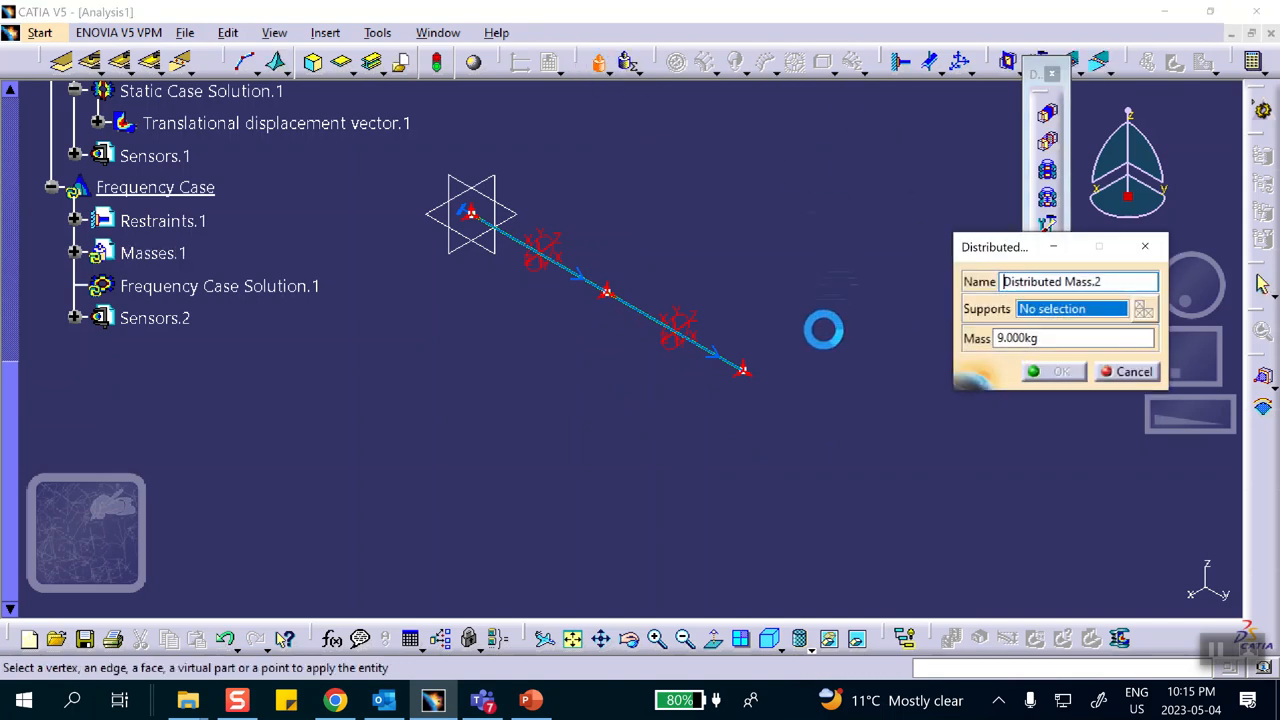
{"action": "left_click", "coordinate": [760, 378]}
{"action": "double_click", "coordinate": [1030, 338]}
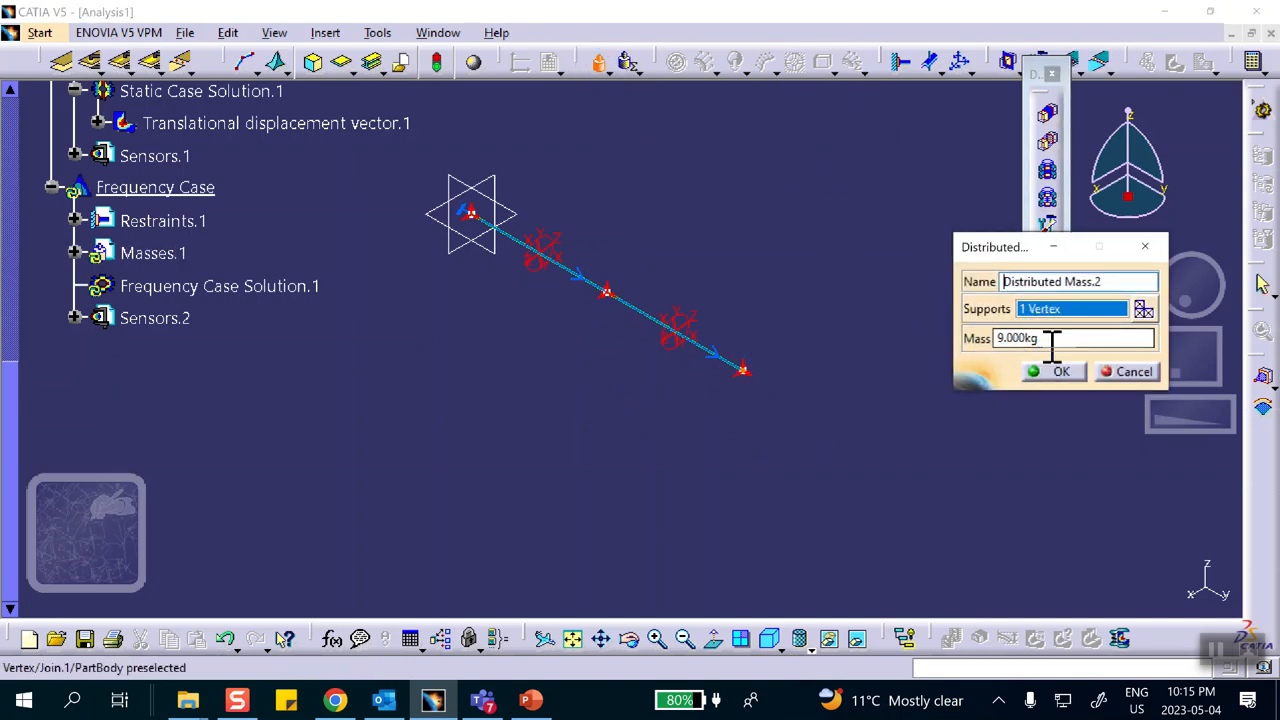
{"action": "type", "text": "1"}
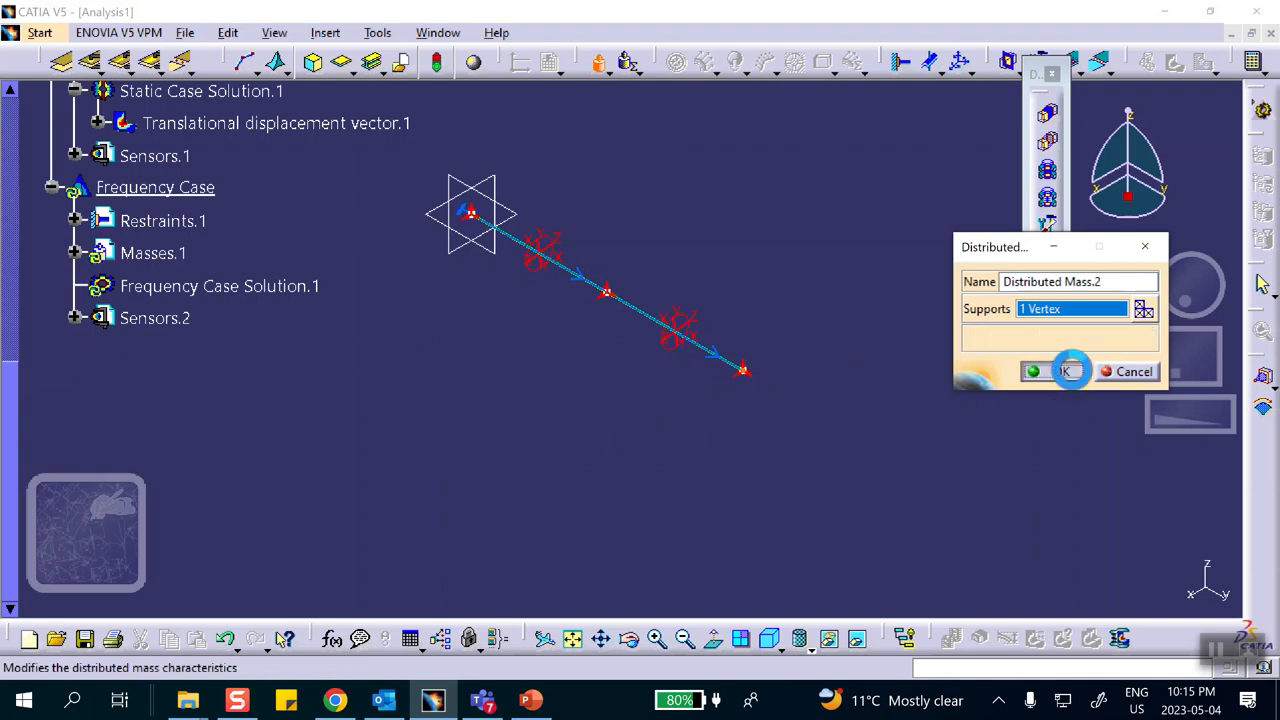
{"action": "left_click", "coordinate": [1061, 371]}
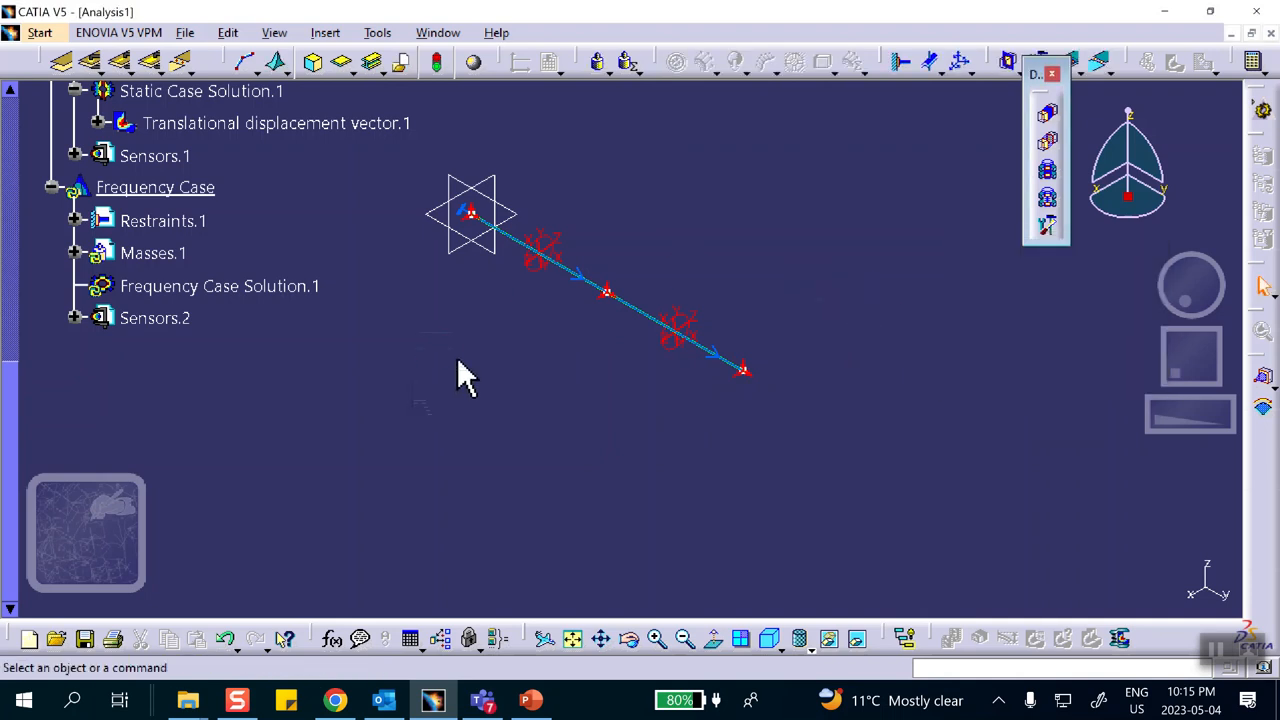
Step: Compute all cases of the analysis and open the Frequency List under Sensors.2 to examine the natural frequencies
{"action": "left_click", "coordinate": [1256, 66]}
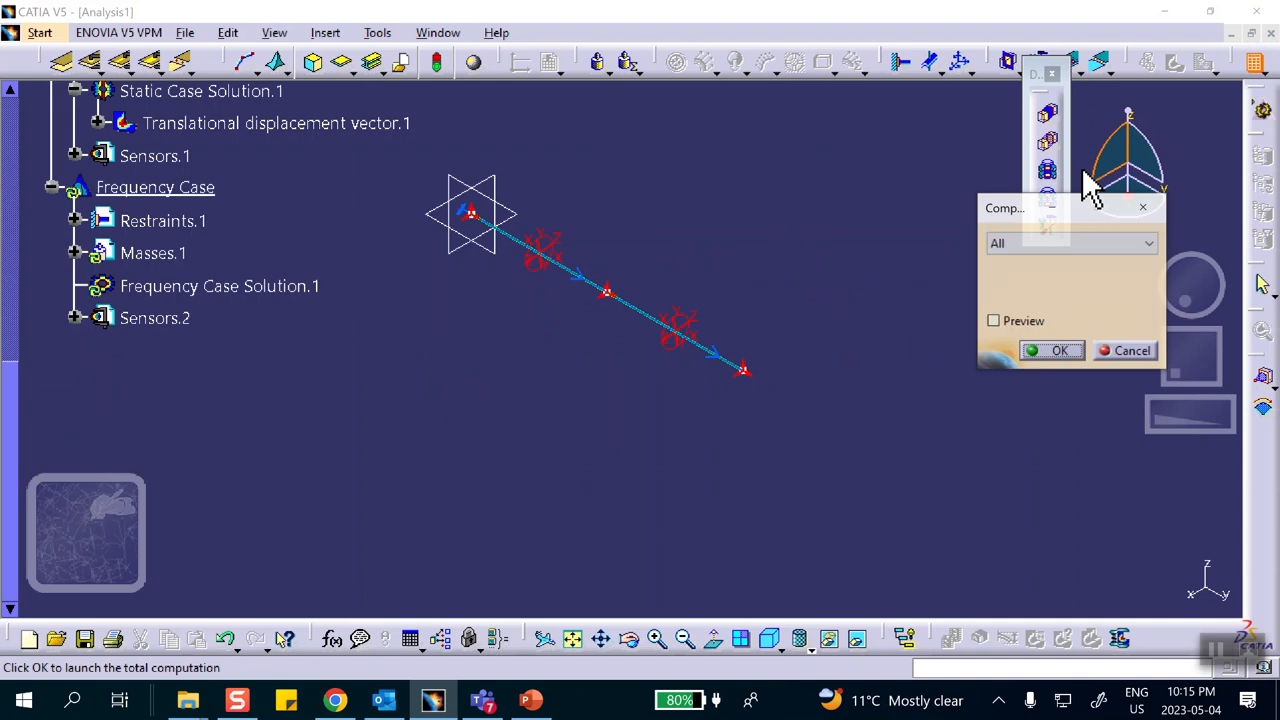
{"action": "left_click", "coordinate": [1050, 354]}
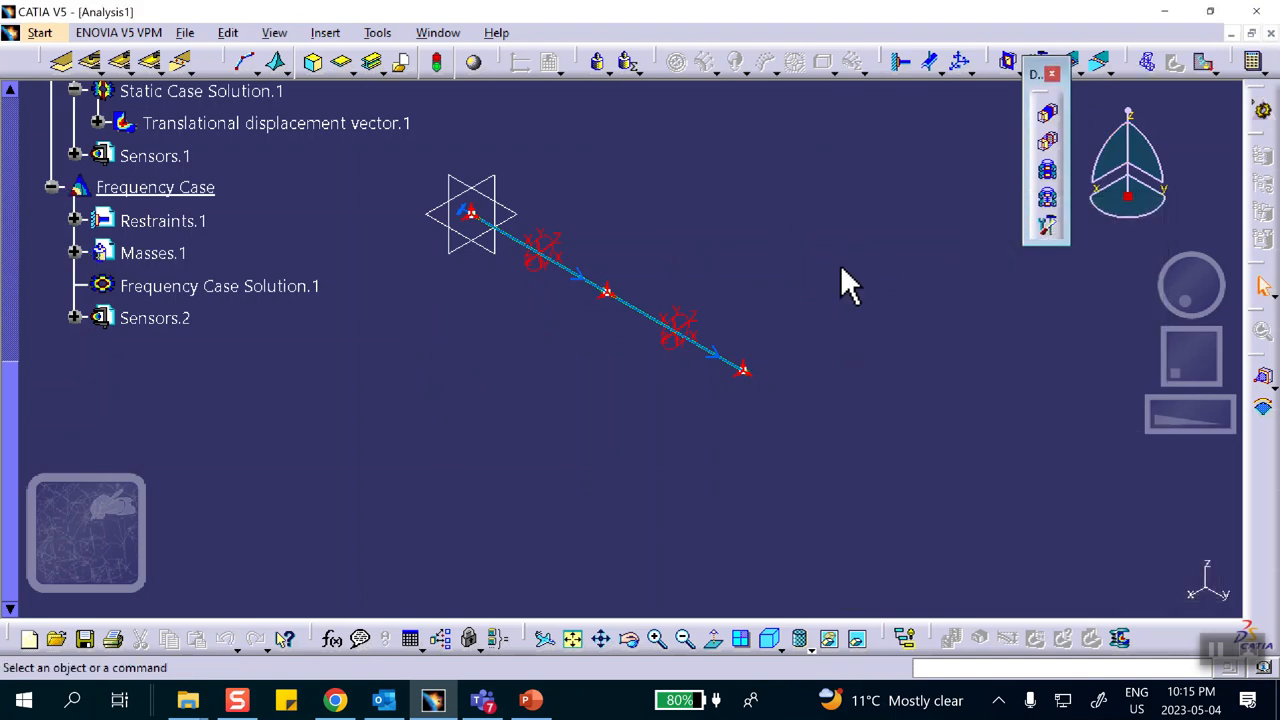
{"action": "left_click", "coordinate": [75, 318]}
{"action": "left_click", "coordinate": [98, 351]}
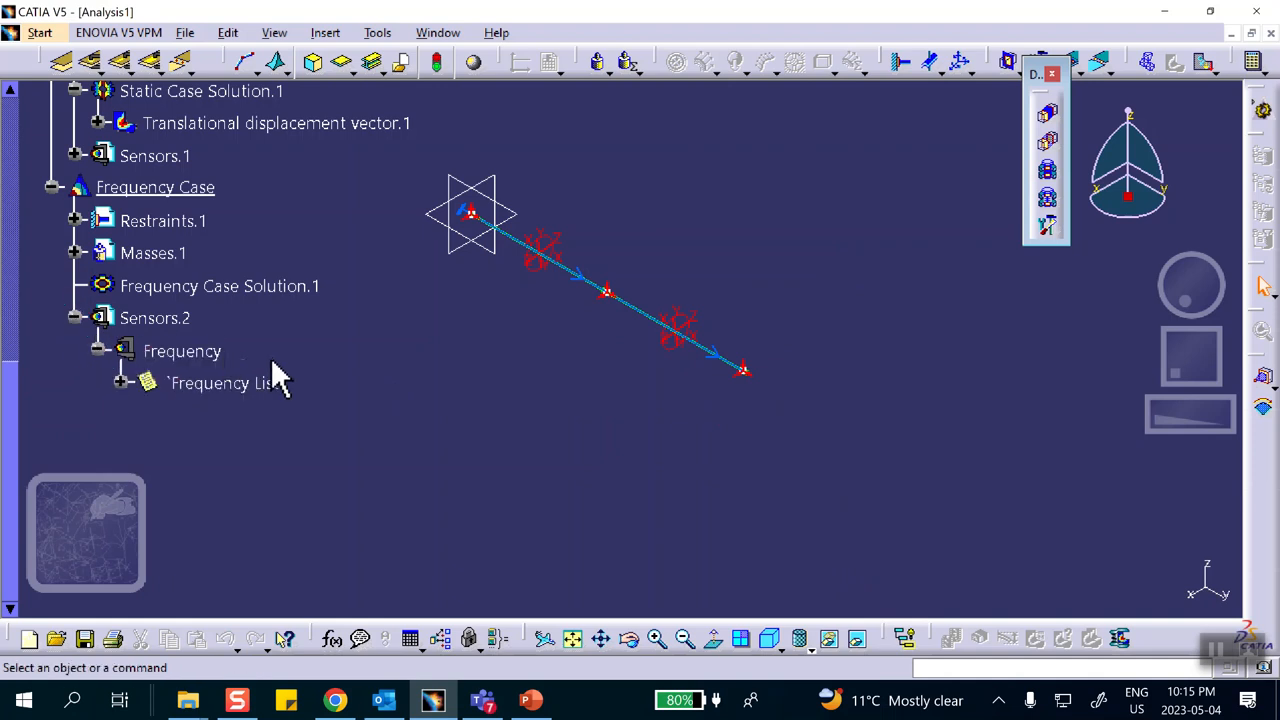
{"action": "double_click", "coordinate": [243, 329]}
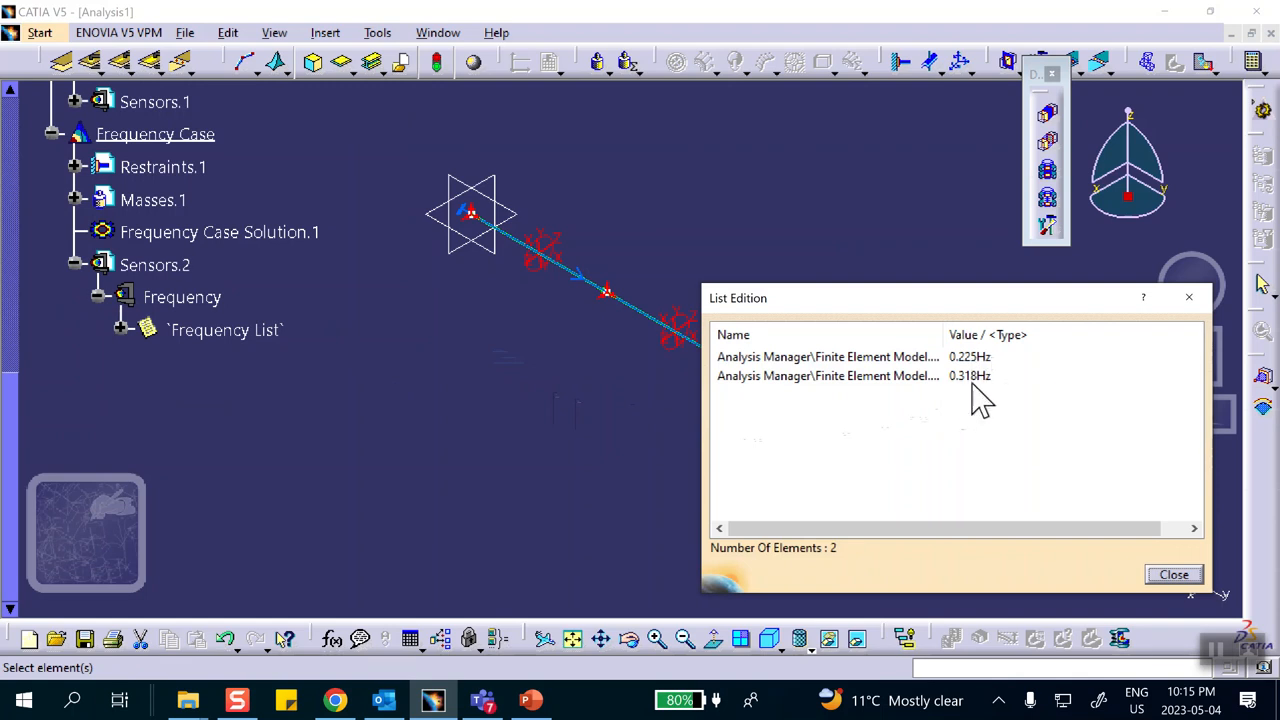
Step: Close the frequency list and insert an expanded Transient Dynamic Response Case referencing Frequency Case Solution.1, with a new load excitation
{"action": "left_click", "coordinate": [1176, 576]}
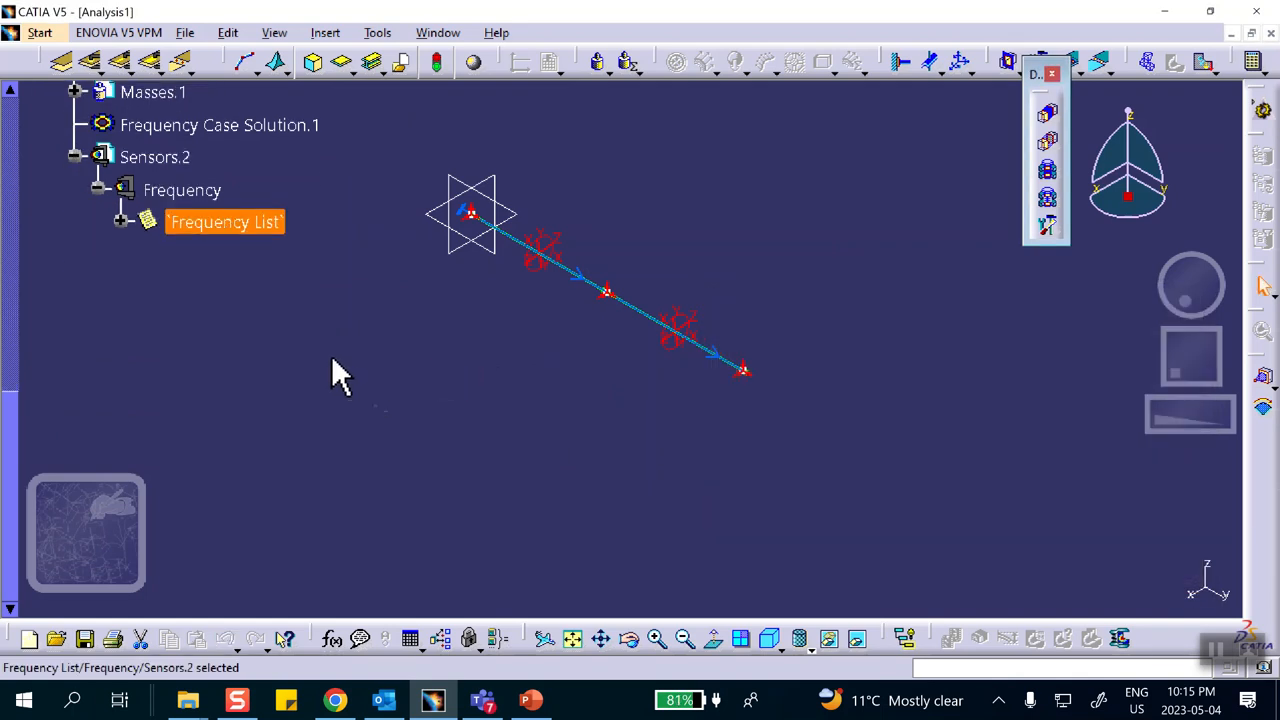
{"action": "left_click", "coordinate": [322, 34]}
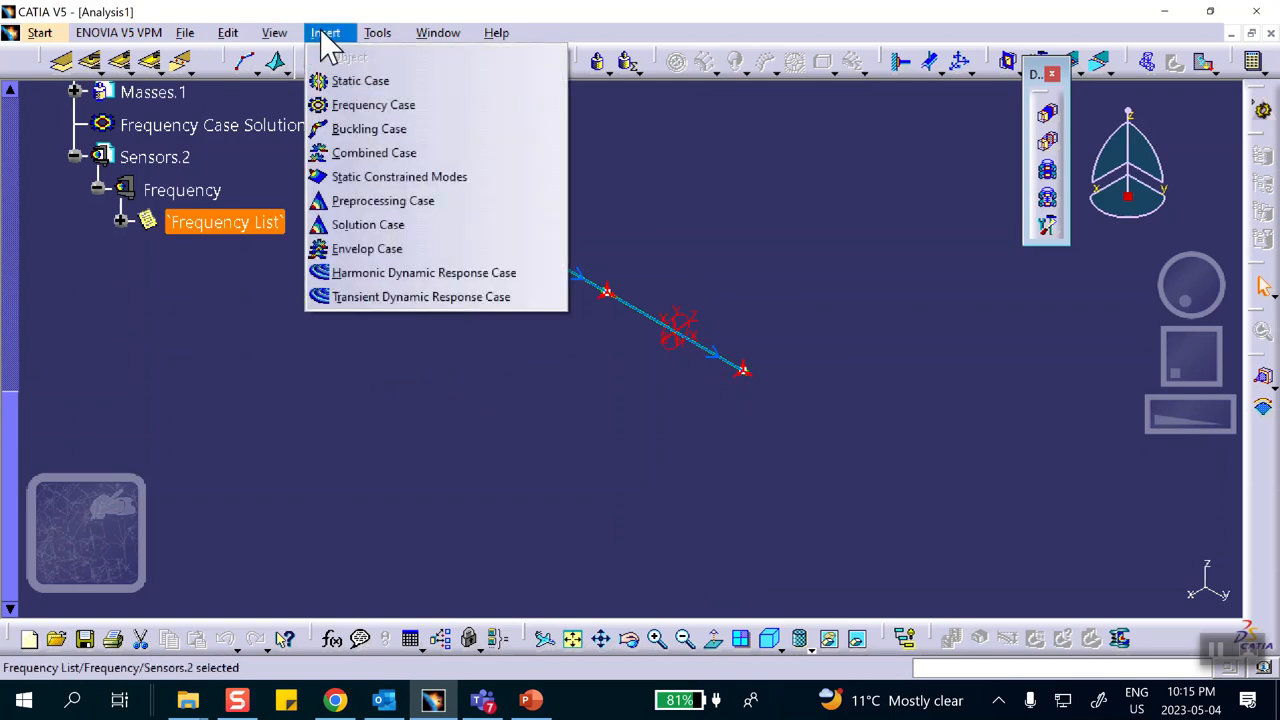
{"action": "left_click", "coordinate": [361, 294]}
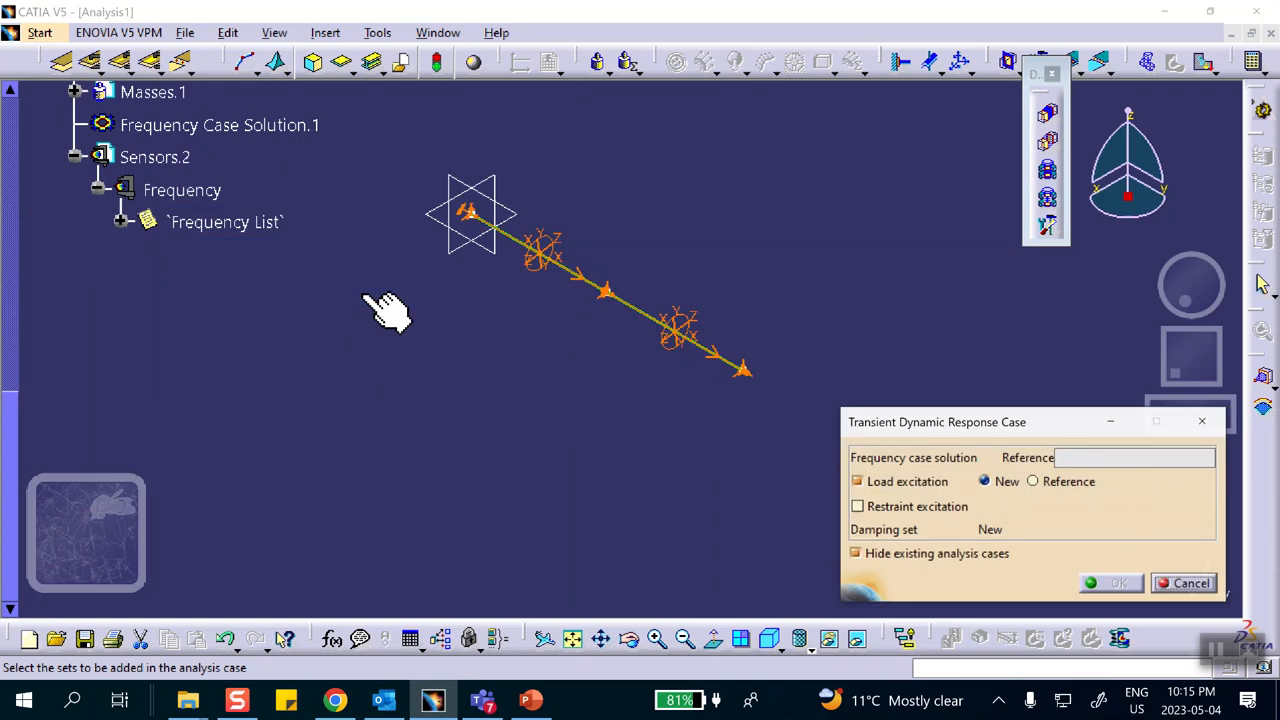
{"action": "left_click", "coordinate": [1072, 458]}
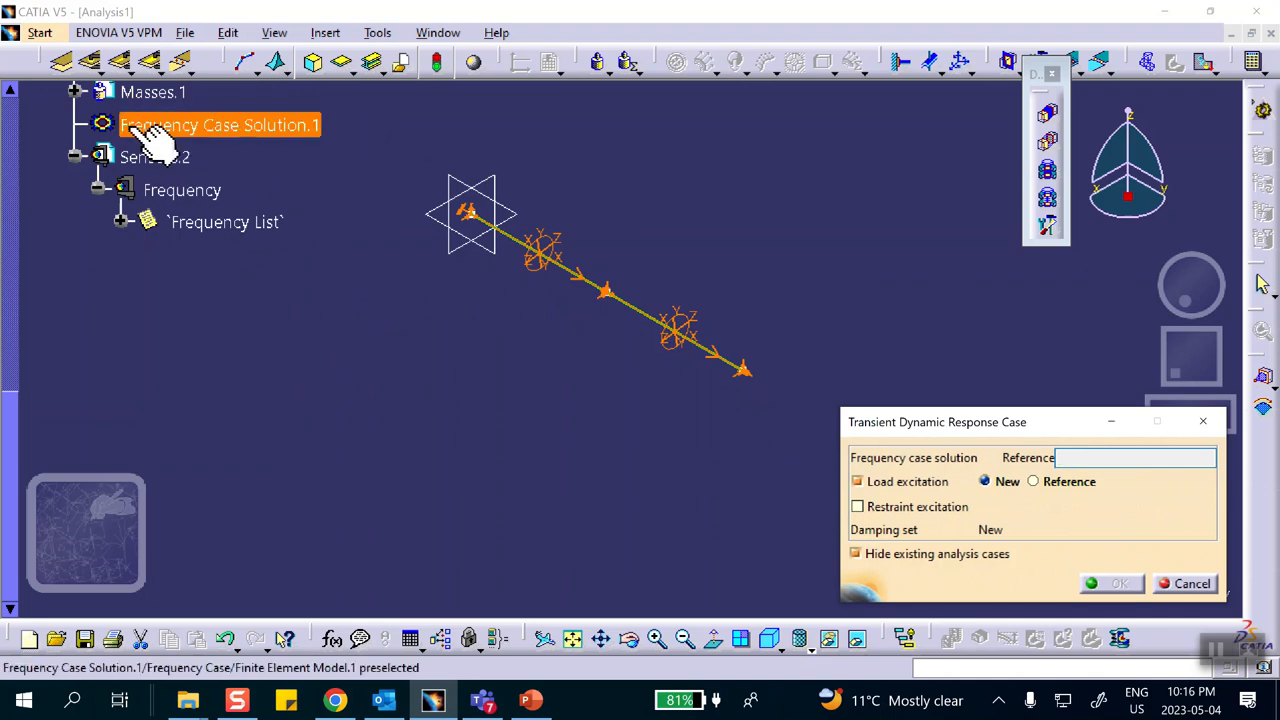
{"action": "left_click", "coordinate": [300, 130]}
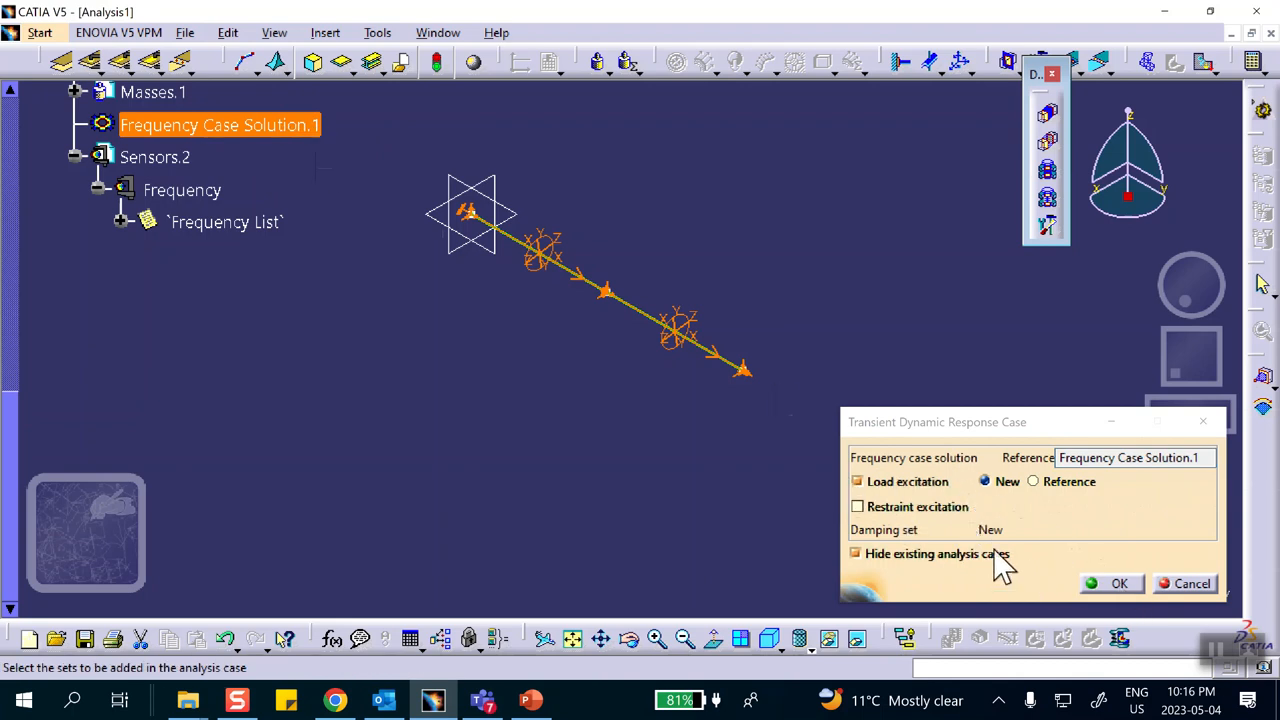
{"action": "left_click", "coordinate": [1112, 586]}
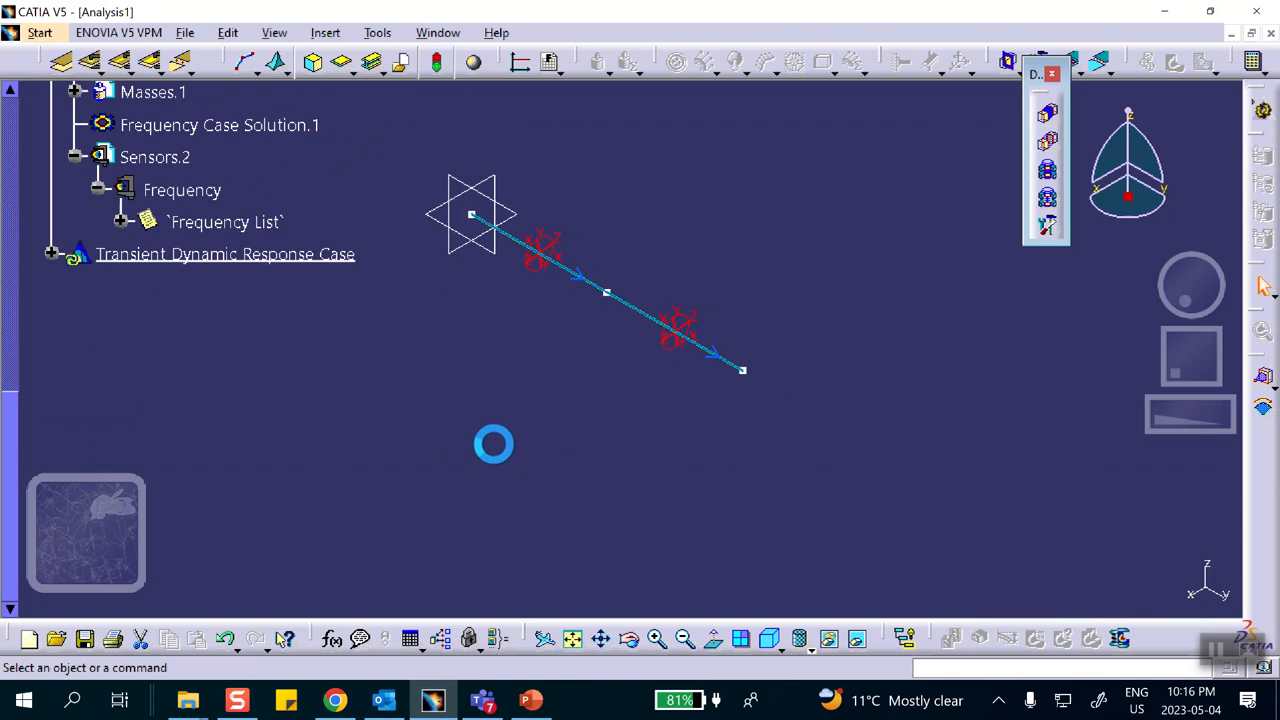
{"action": "left_click", "coordinate": [51, 254]}
{"action": "scroll", "coordinate": [300, 370], "scroll_direction": "down", "scroll_amount": 2}
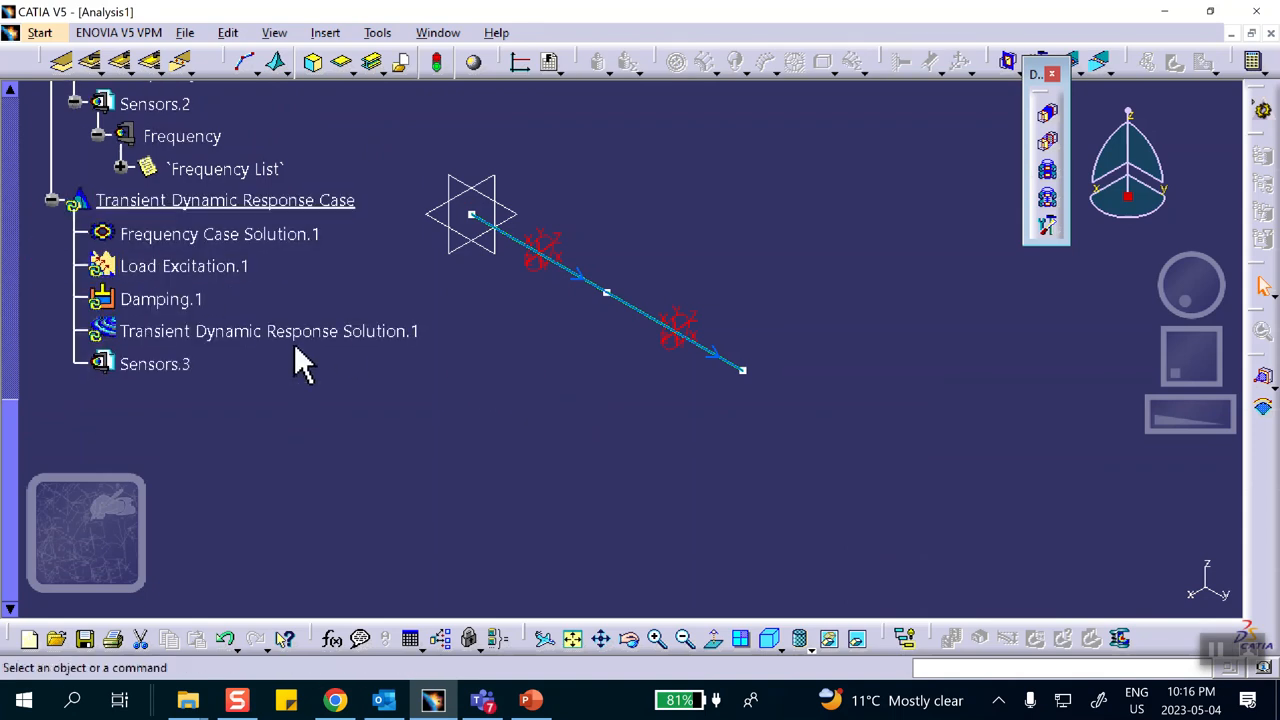
Step: Consult the force-versus-time slide in PowerPoint and, back in CATIA, set the maximum sampling of Transient Dynamic Response Solution.1 to 32.5 s
{"action": "left_click", "coordinate": [531, 700]}
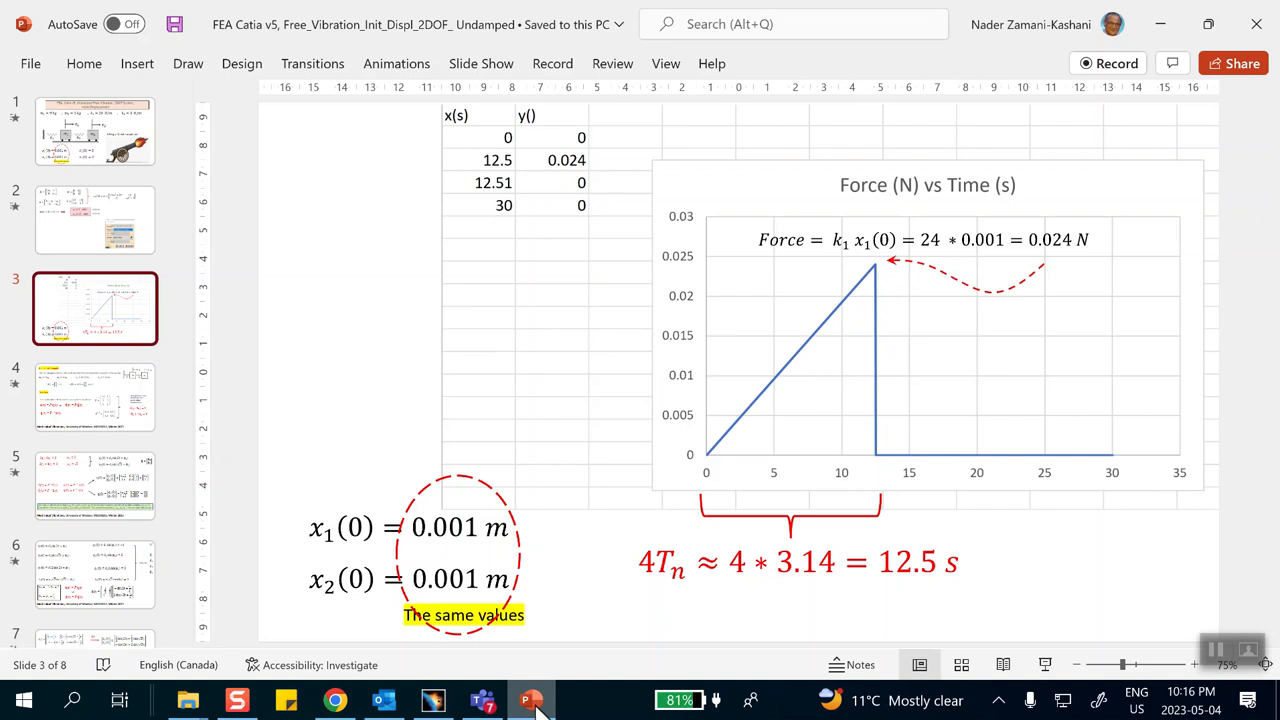
{"action": "left_click", "coordinate": [431, 698]}
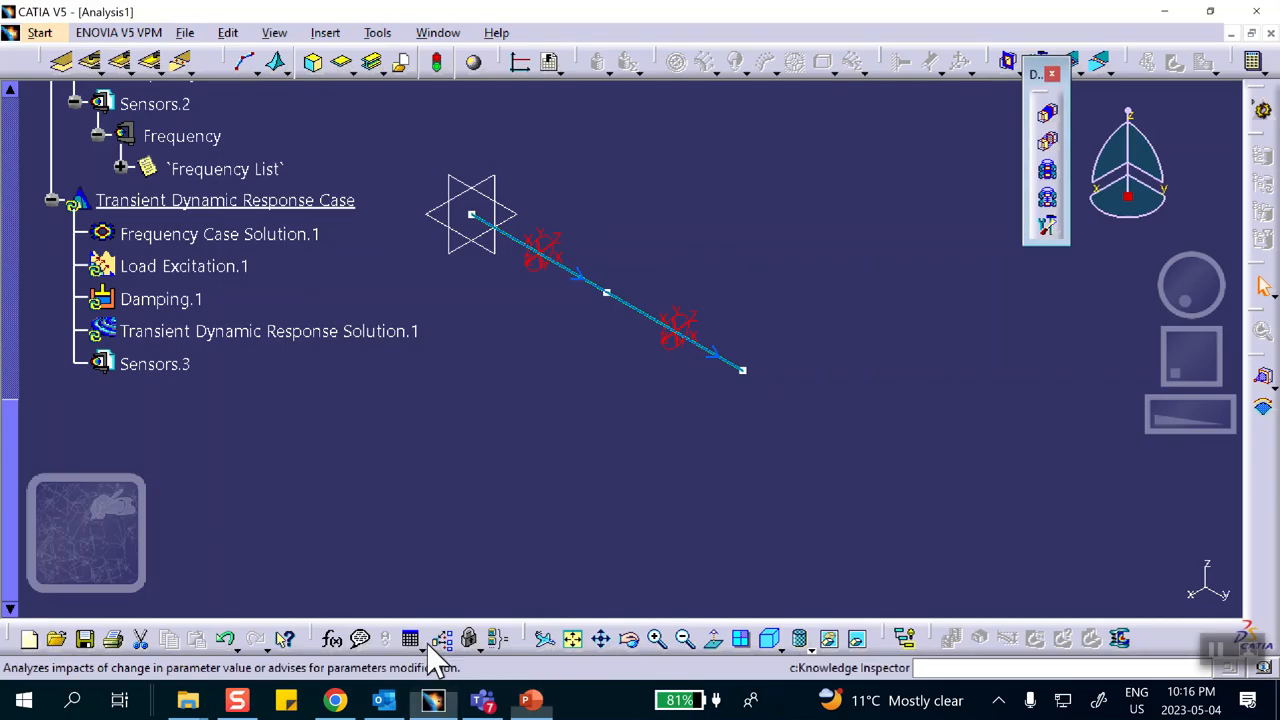
{"action": "double_click", "coordinate": [188, 336]}
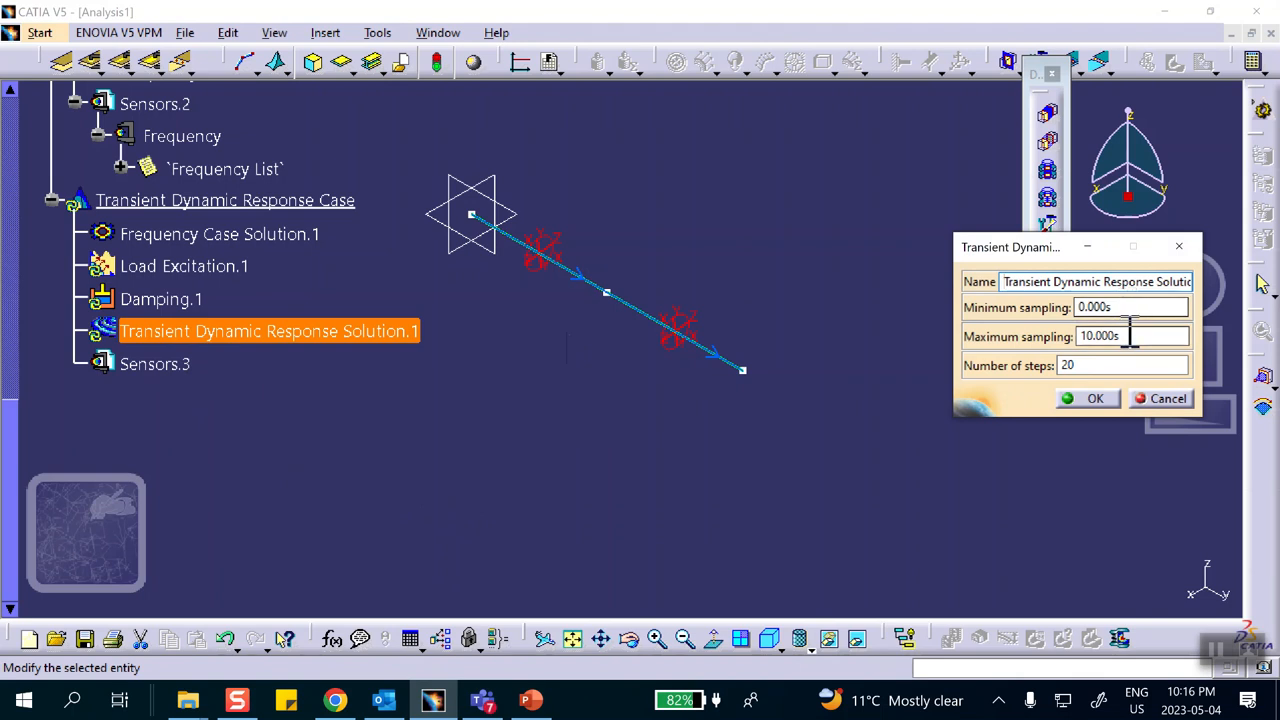
{"action": "left_click_drag", "start_coordinate": [1133, 337], "coordinate": [1067, 337]}
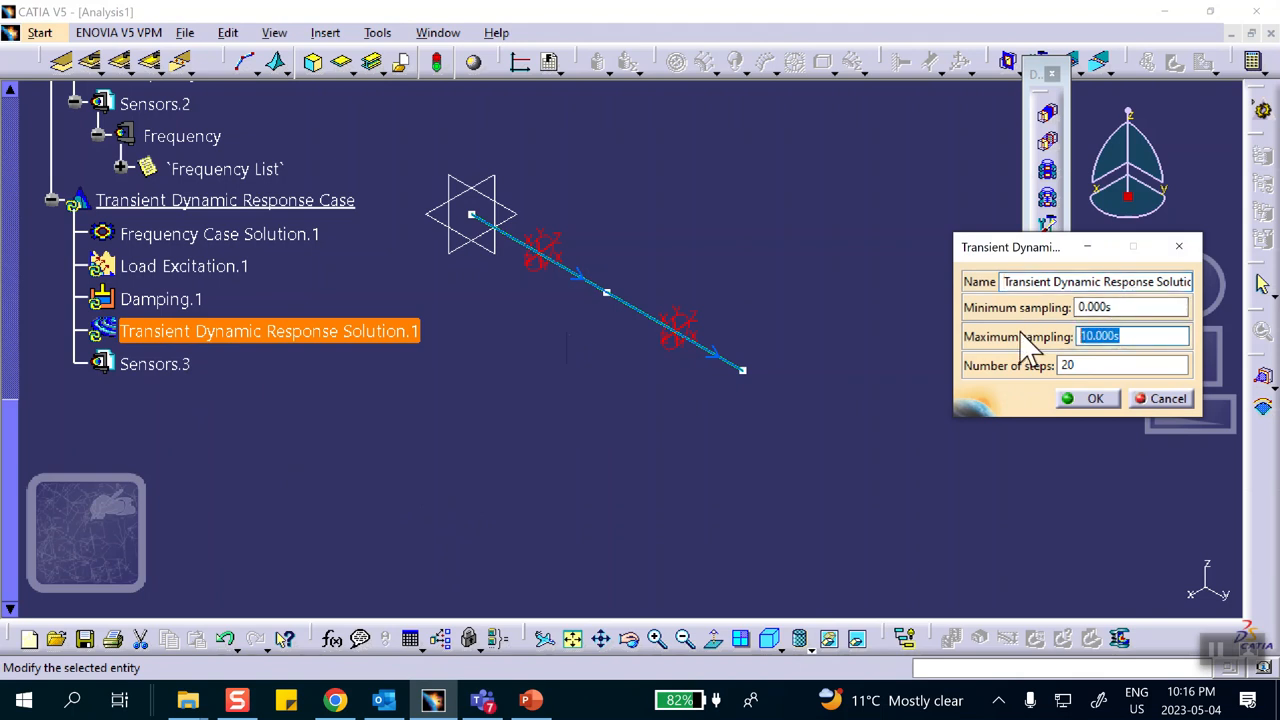
{"action": "type", "text": "32.5"}
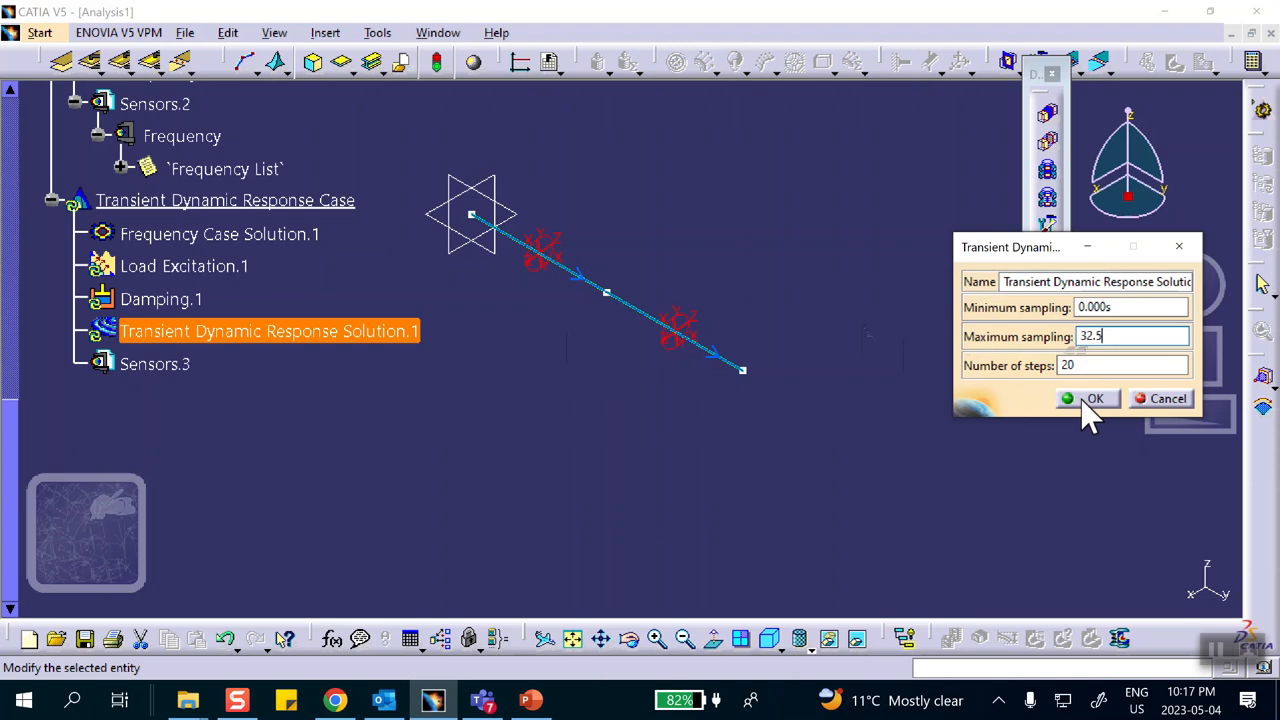
{"action": "left_click", "coordinate": [1090, 399]}
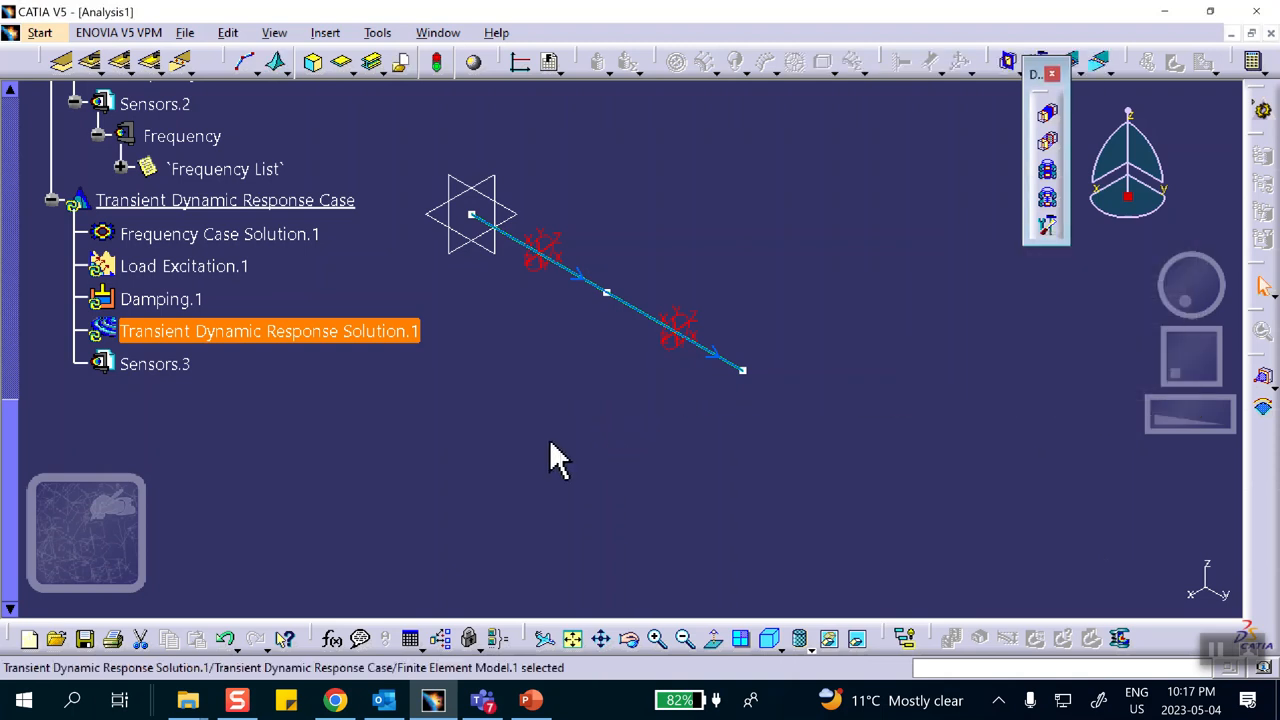
Step: Set the global critical damping ratio of Damping.1 to 0% with modal damping
{"action": "double_click", "coordinate": [160, 299]}
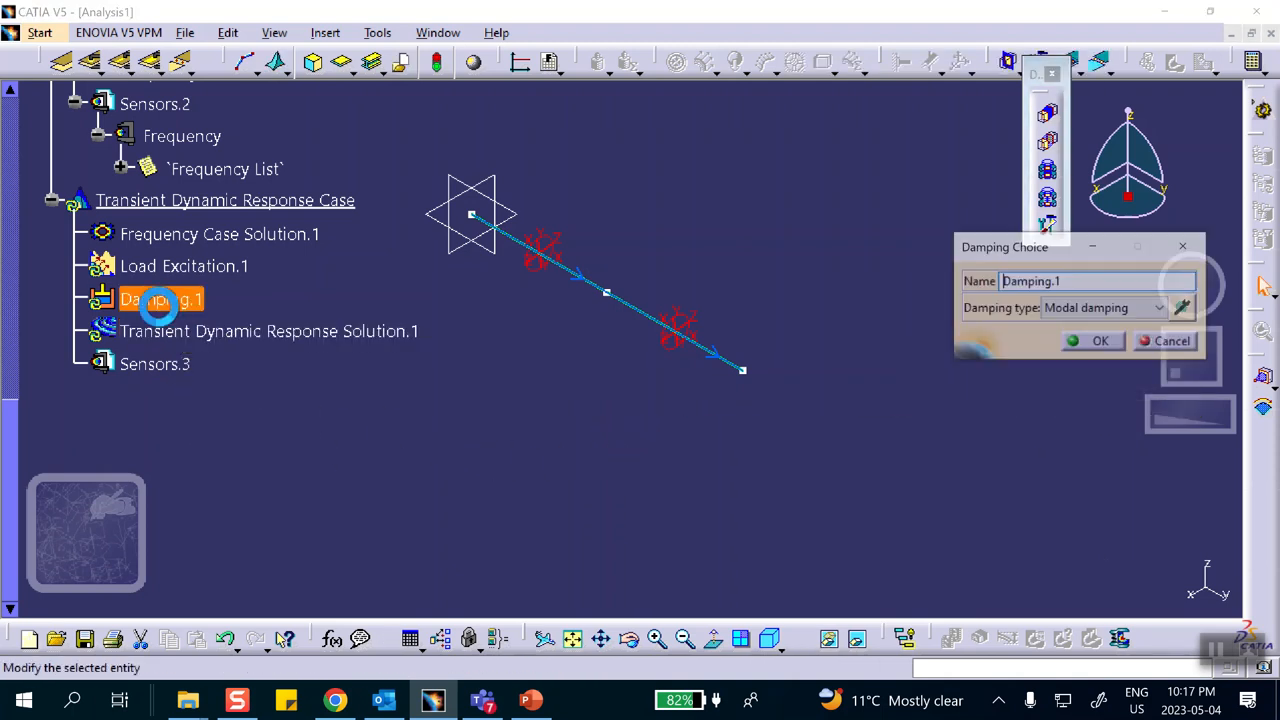
{"action": "left_click", "coordinate": [1184, 309]}
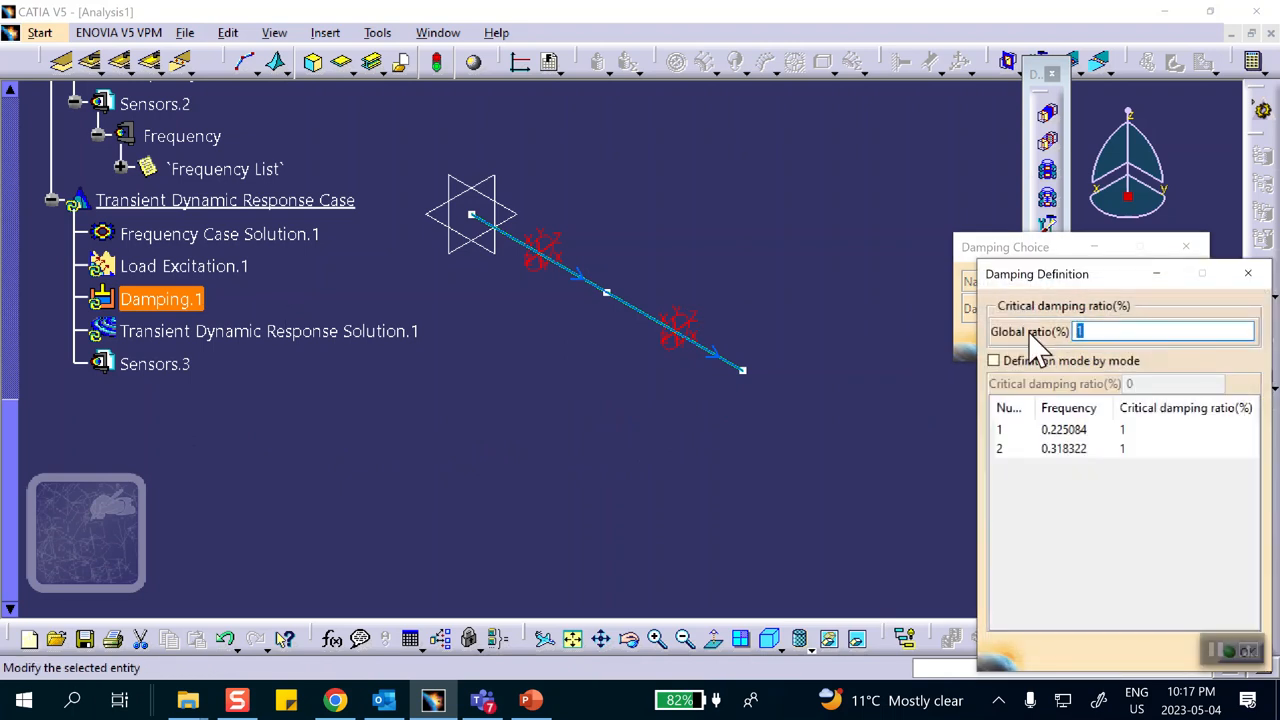
{"action": "type", "text": "0"}
{"action": "left_click_drag", "start_coordinate": [1098, 280], "coordinate": [1005, 248]}
{"action": "left_click", "coordinate": [1148, 621]}
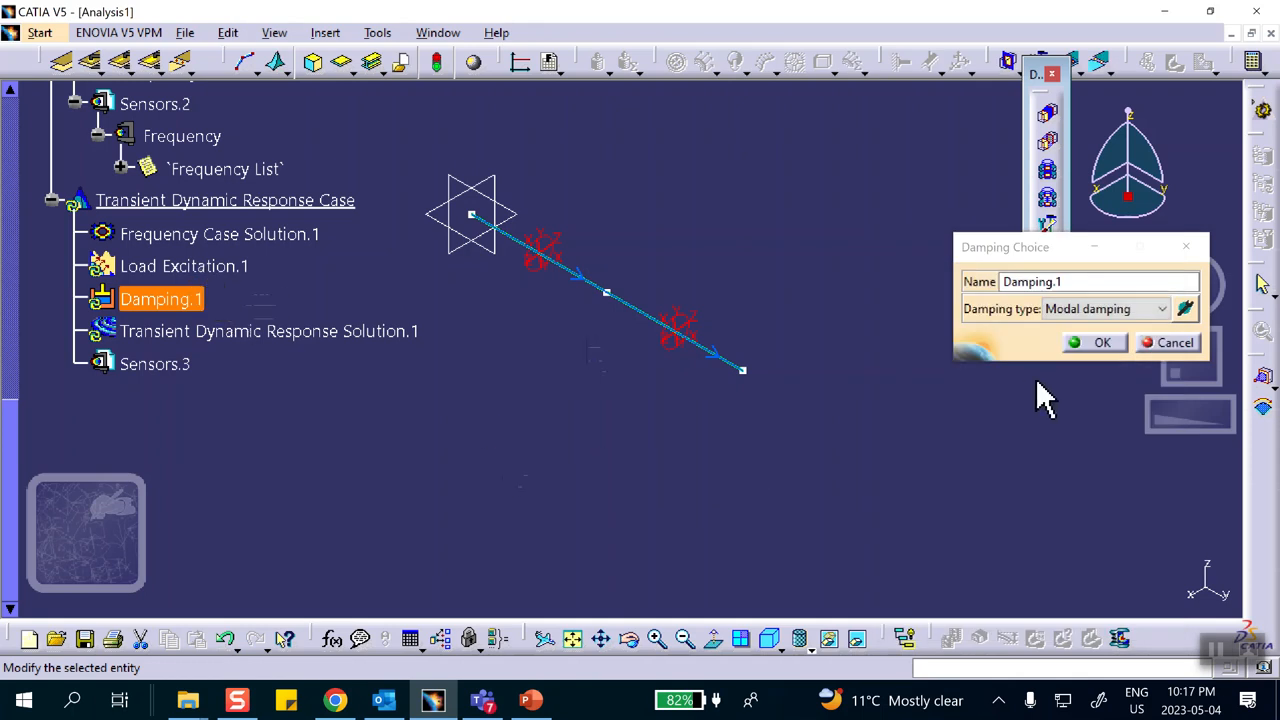
{"action": "left_click", "coordinate": [1088, 345]}
{"action": "double_click", "coordinate": [160, 266]}
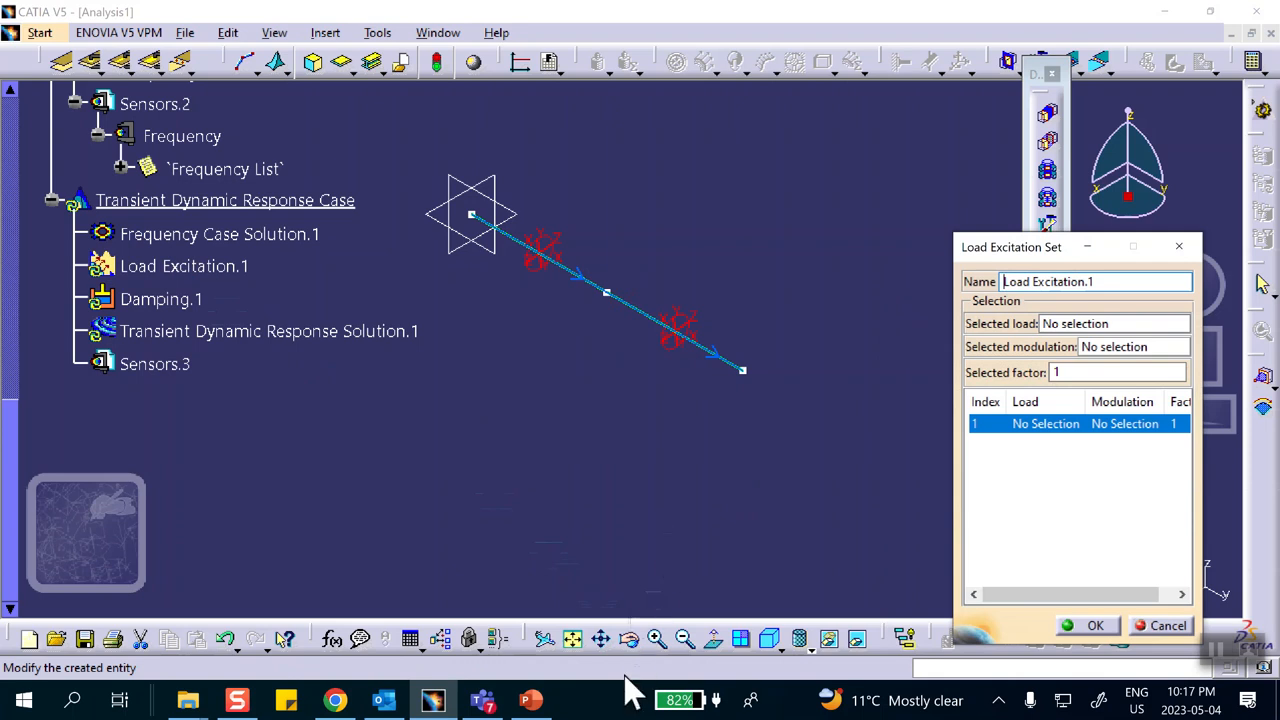
{"action": "left_click", "coordinate": [530, 700]}
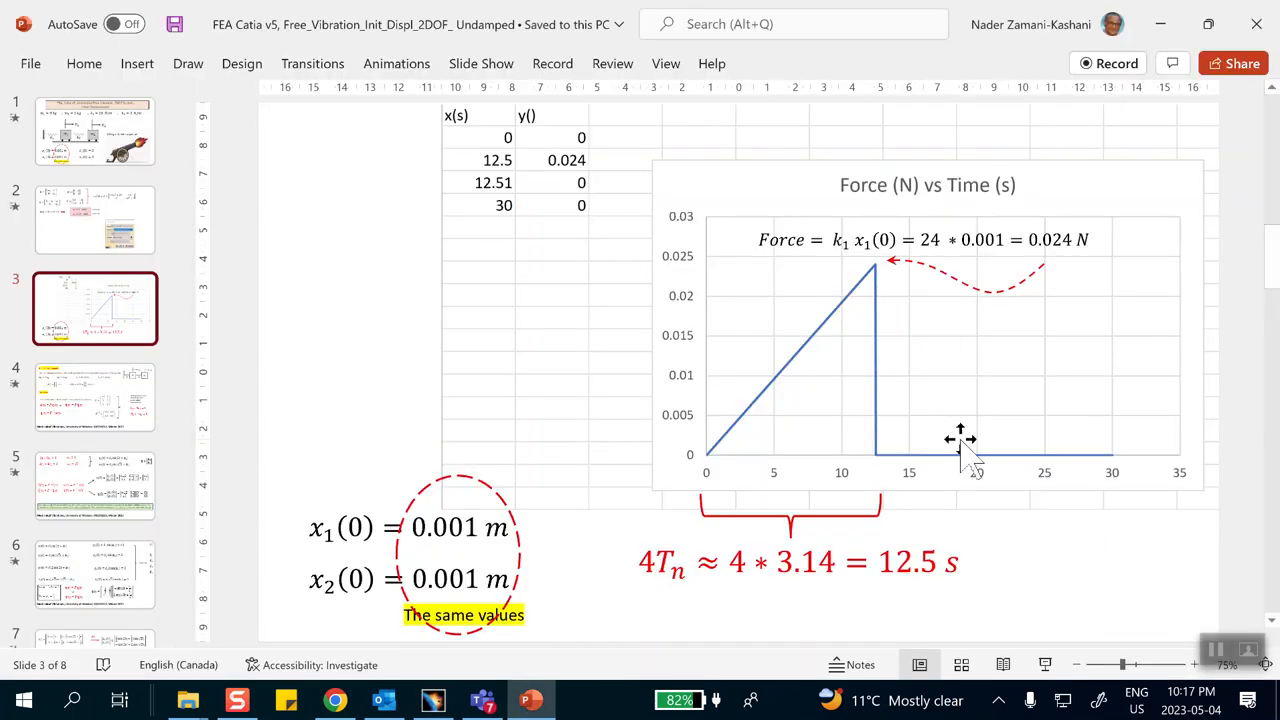
{"action": "left_click", "coordinate": [1163, 38]}
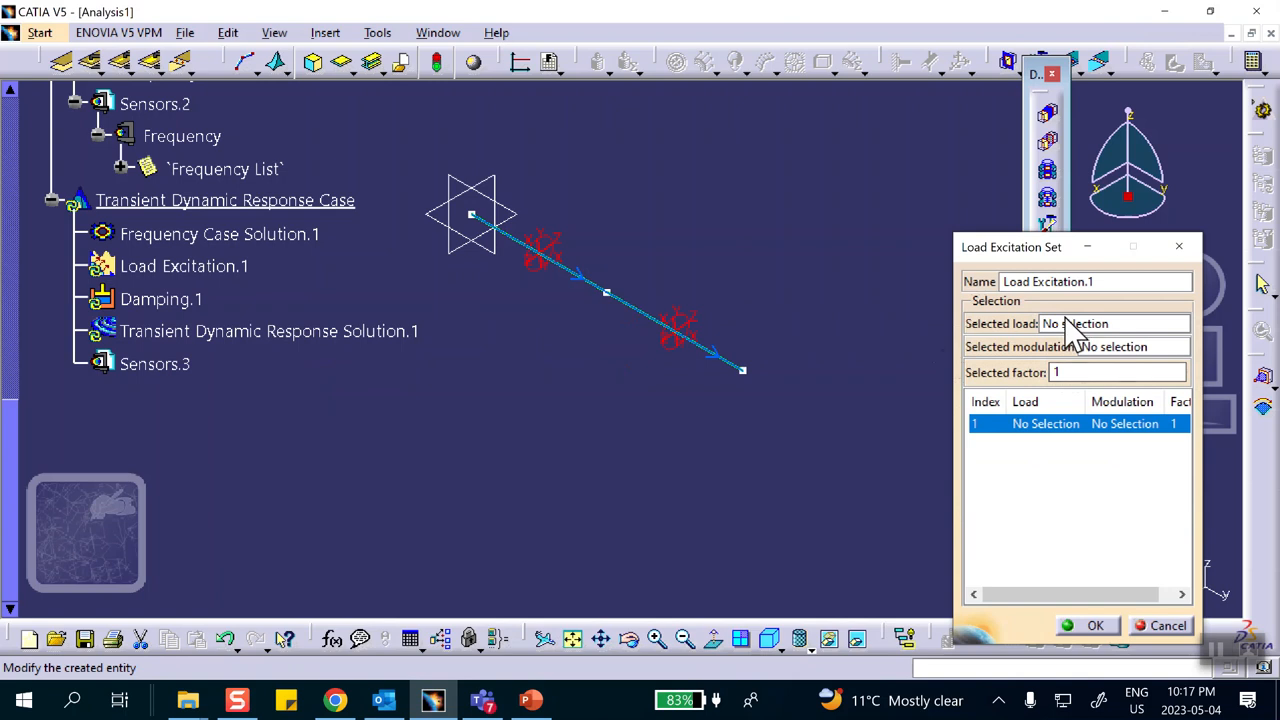
{"action": "left_click", "coordinate": [1063, 326]}
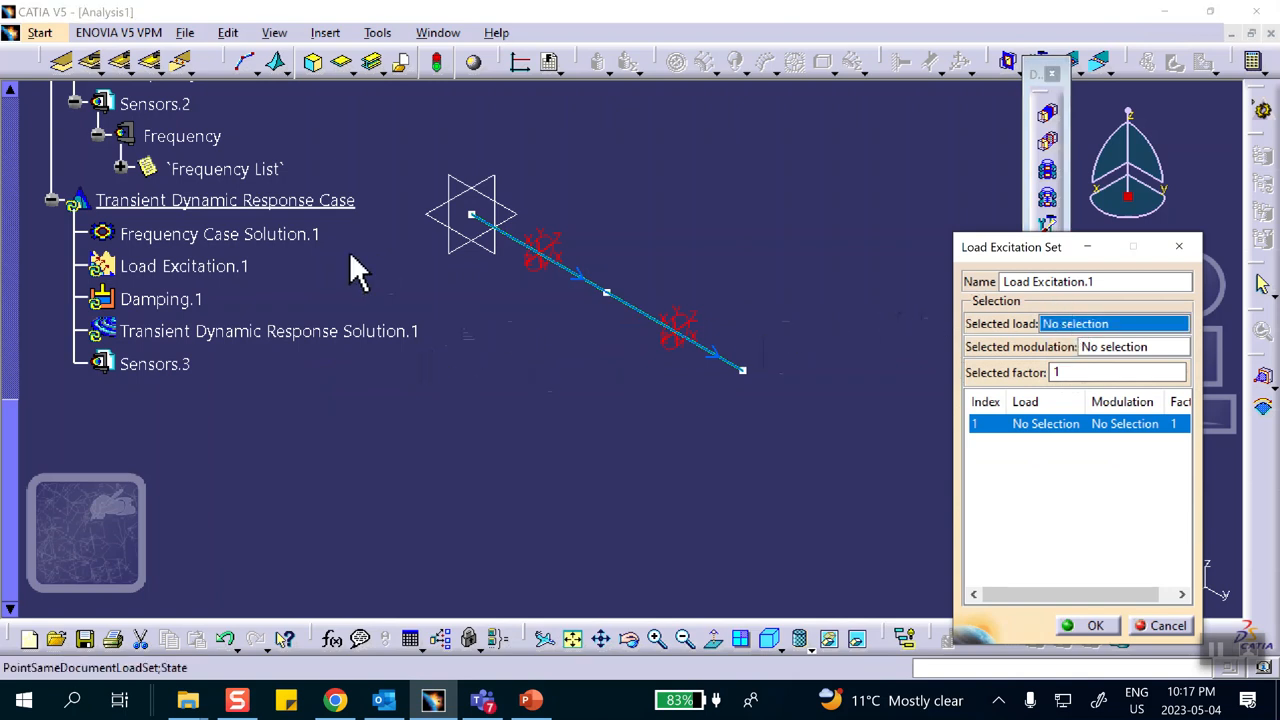
{"action": "scroll", "coordinate": [350, 266], "scroll_direction": "up", "scroll_amount": 4}
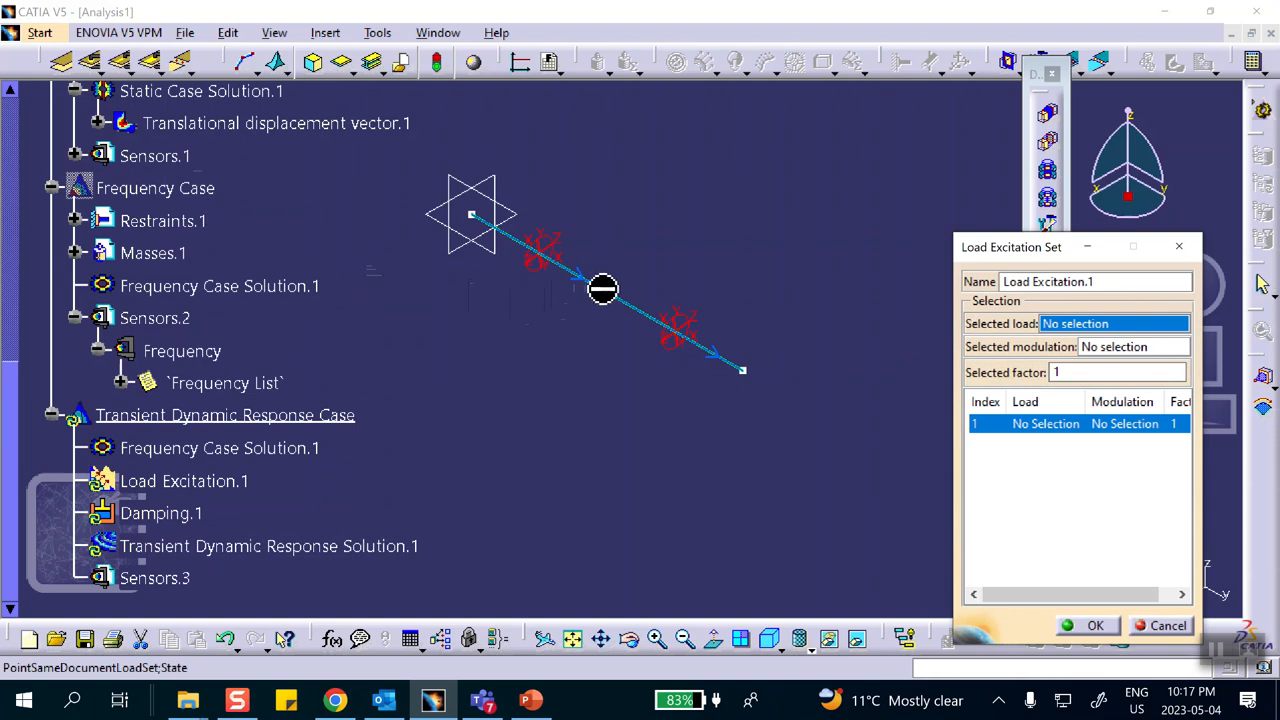
{"action": "scroll", "coordinate": [243, 243], "scroll_direction": "up", "scroll_amount": 3}
{"action": "left_click", "coordinate": [223, 166]}
{"action": "left_click", "coordinate": [1112, 346]}
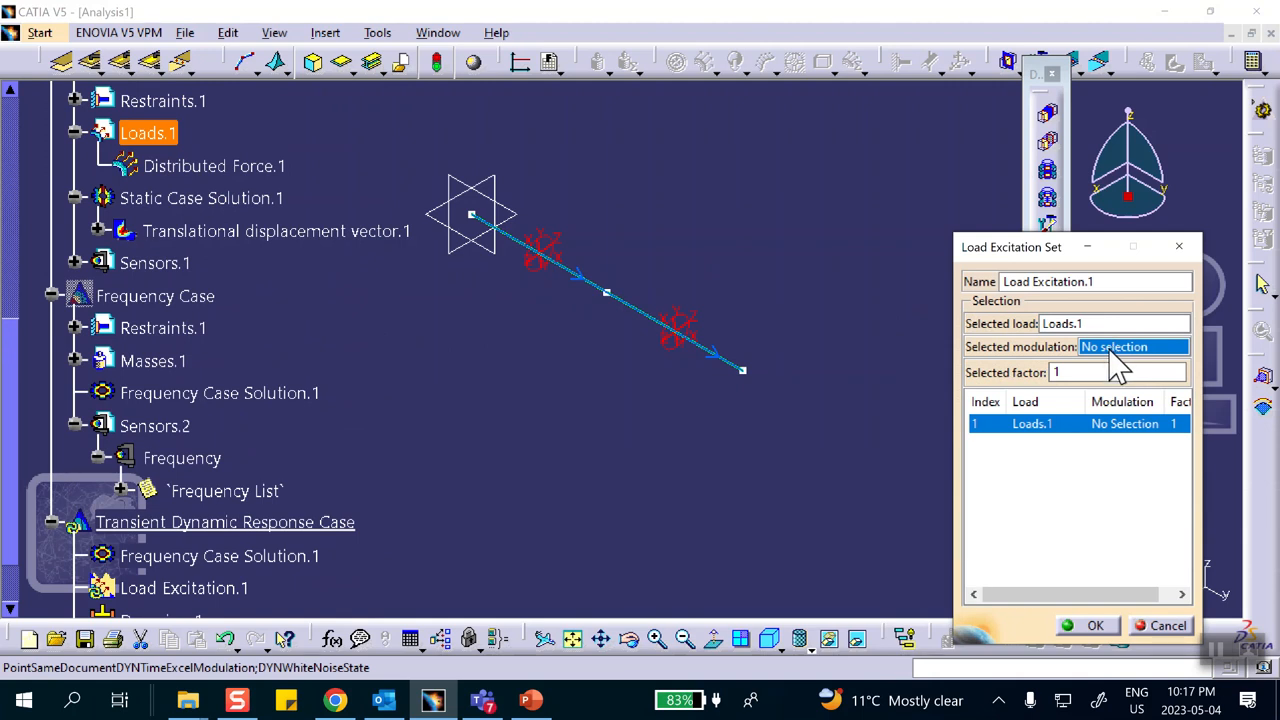
{"action": "left_click", "coordinate": [1161, 619]}
Step: Create a time modulation from the Excel file F1vsT_2T1
{"action": "scroll", "coordinate": [365, 350], "scroll_direction": "up", "scroll_amount": 5}
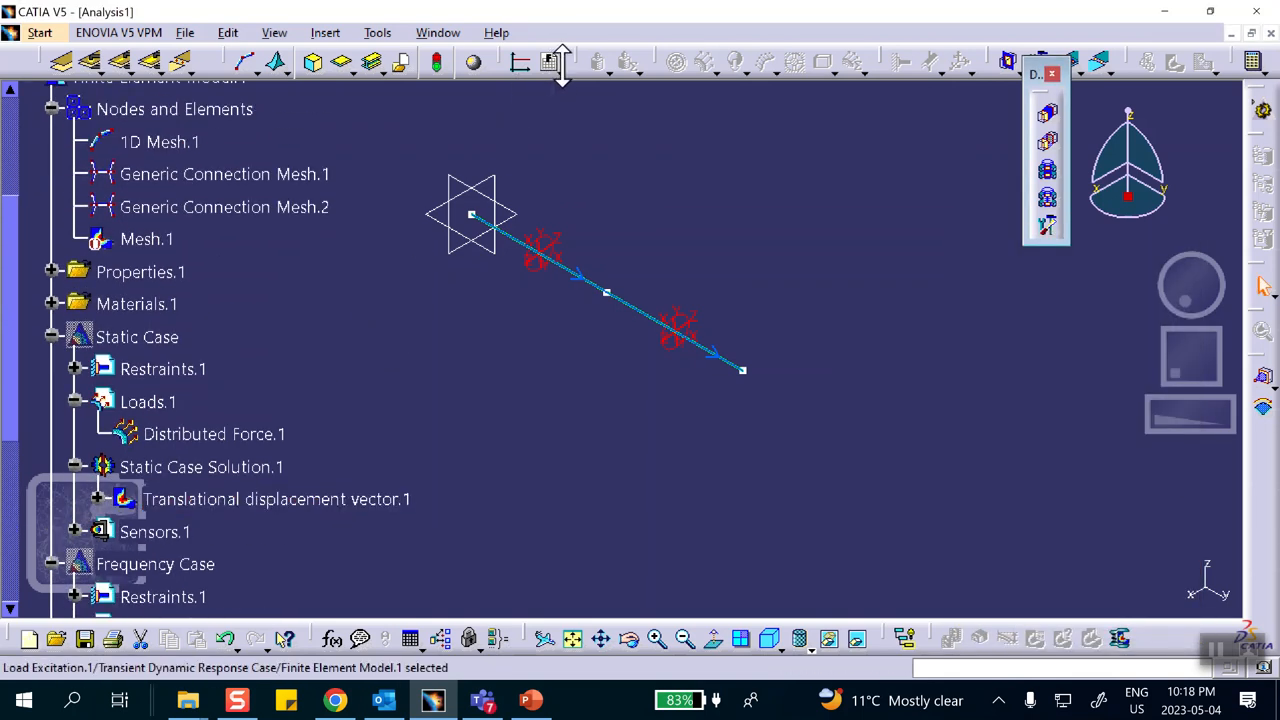
{"action": "left_click", "coordinate": [558, 70]}
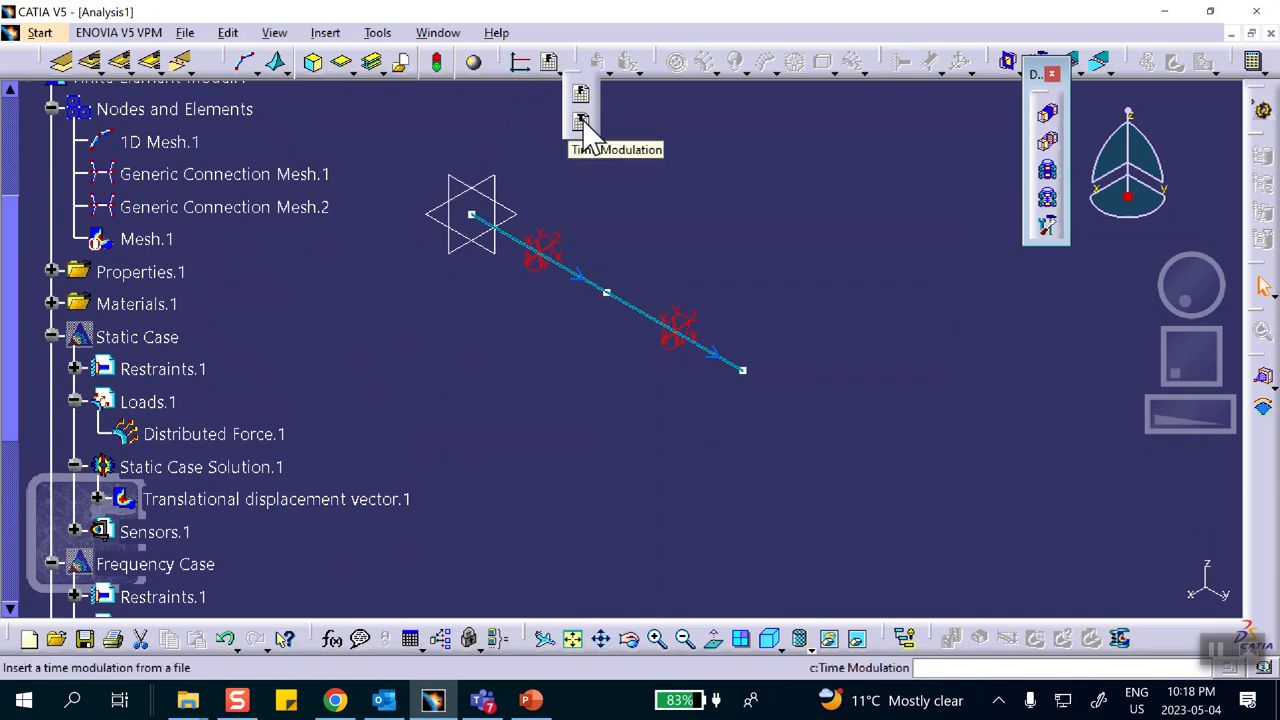
{"action": "left_click", "coordinate": [582, 122]}
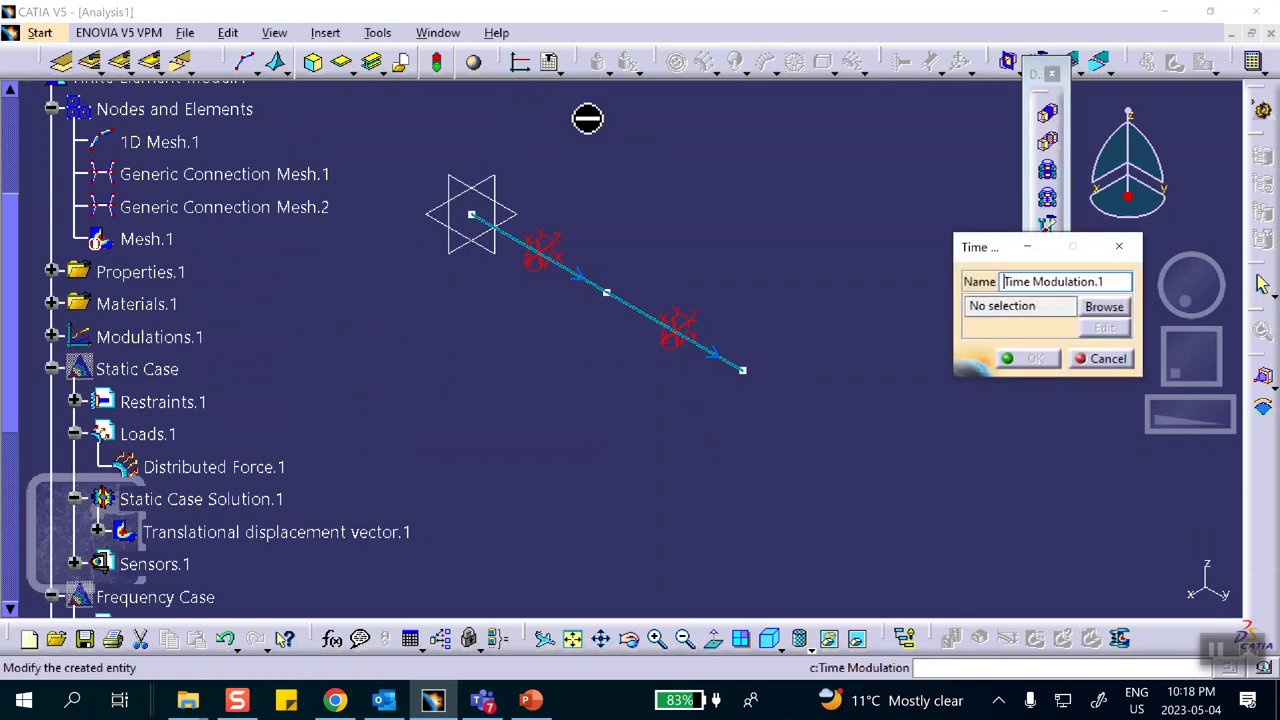
{"action": "left_click", "coordinate": [1104, 312]}
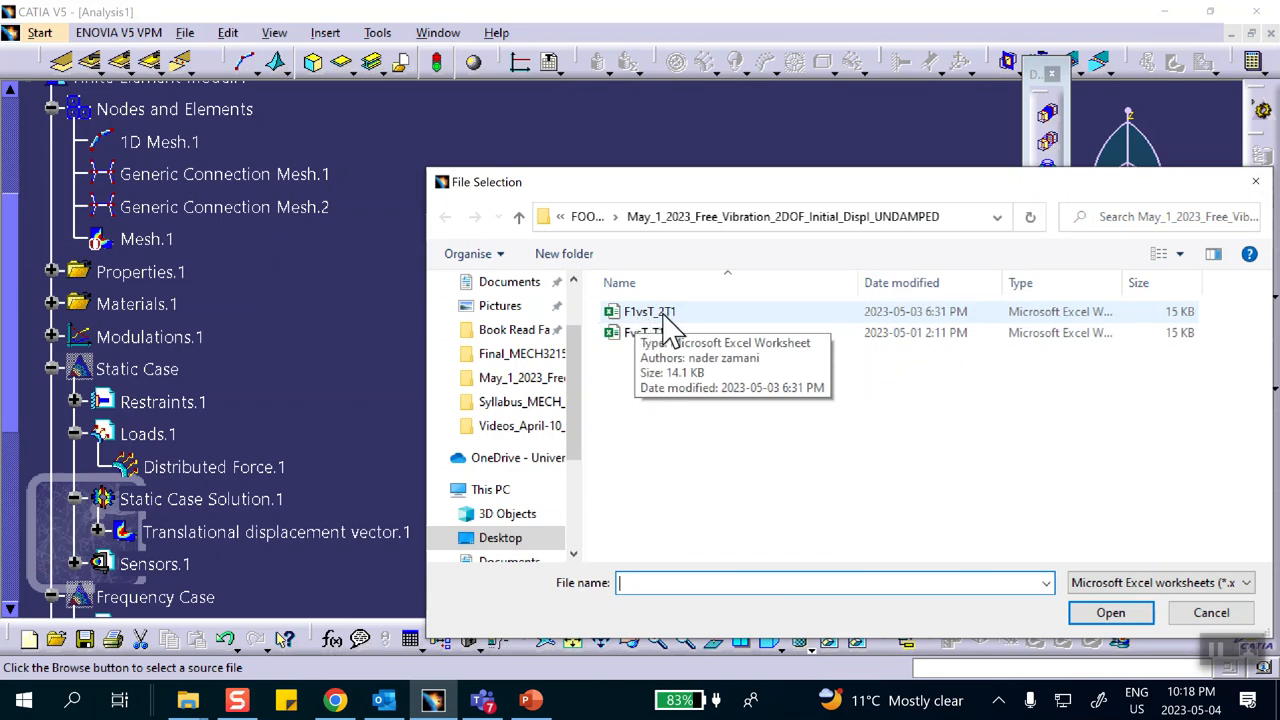
{"action": "left_click", "coordinate": [662, 318]}
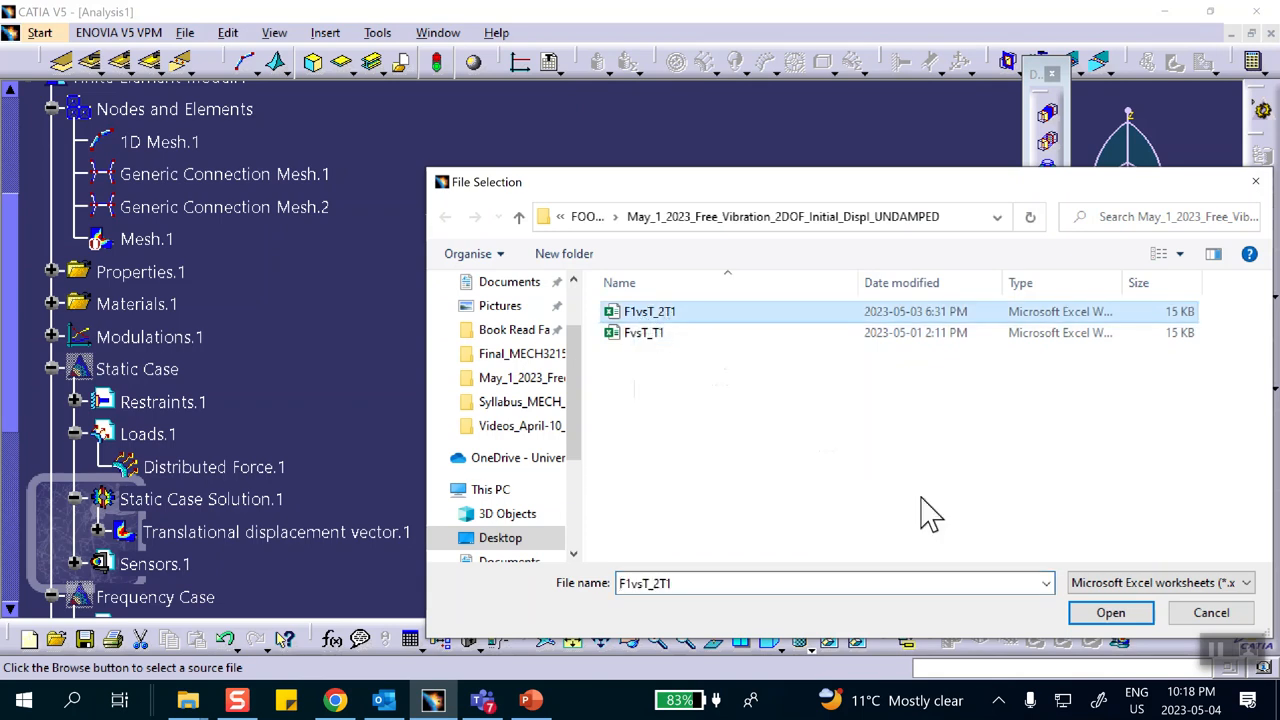
{"action": "left_click", "coordinate": [1110, 613]}
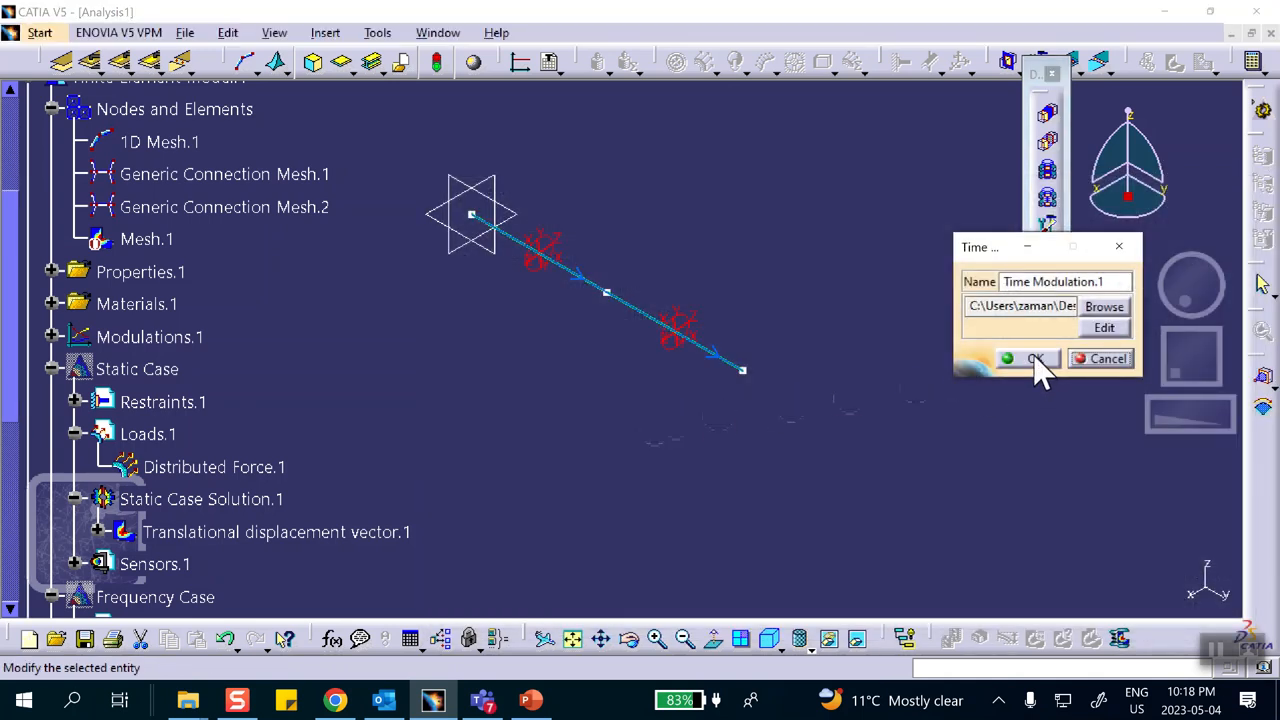
{"action": "left_click", "coordinate": [1035, 360]}
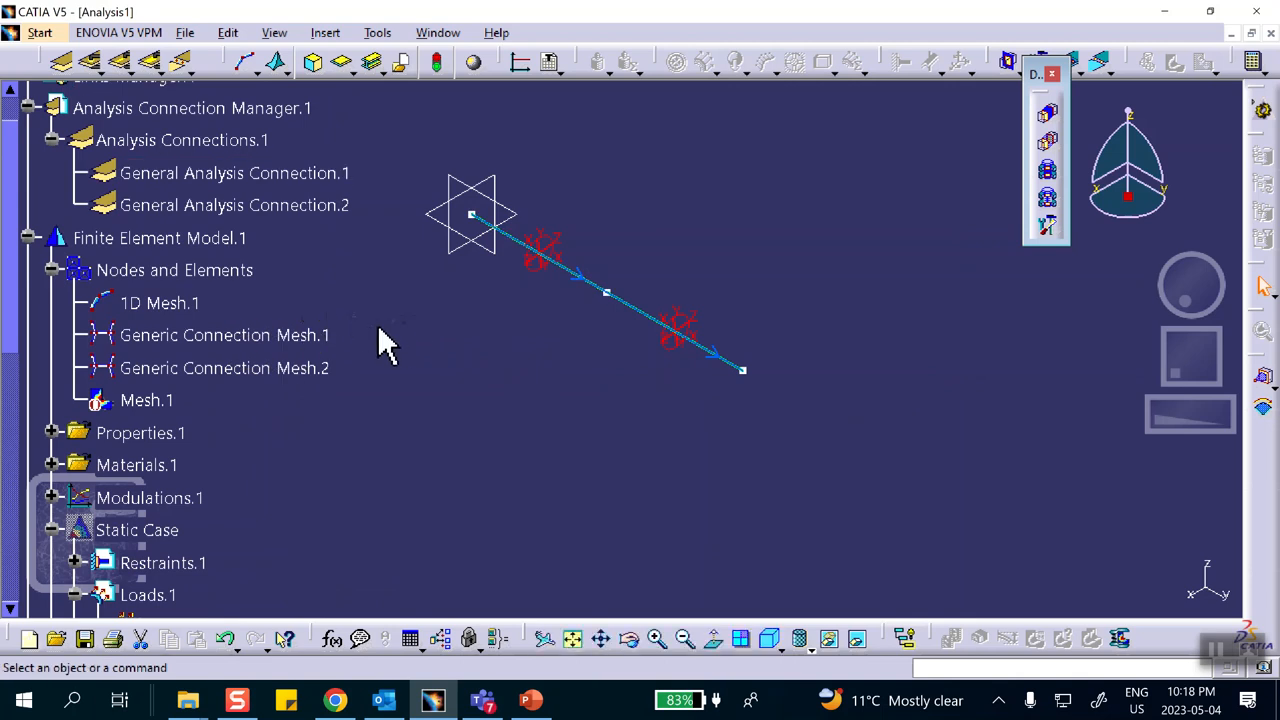
Step: Expand Modulations.1 and examine the 2D display of Time Modulation.1, closing the graph when done
{"action": "scroll", "coordinate": [368, 326], "scroll_direction": "down", "scroll_amount": 6}
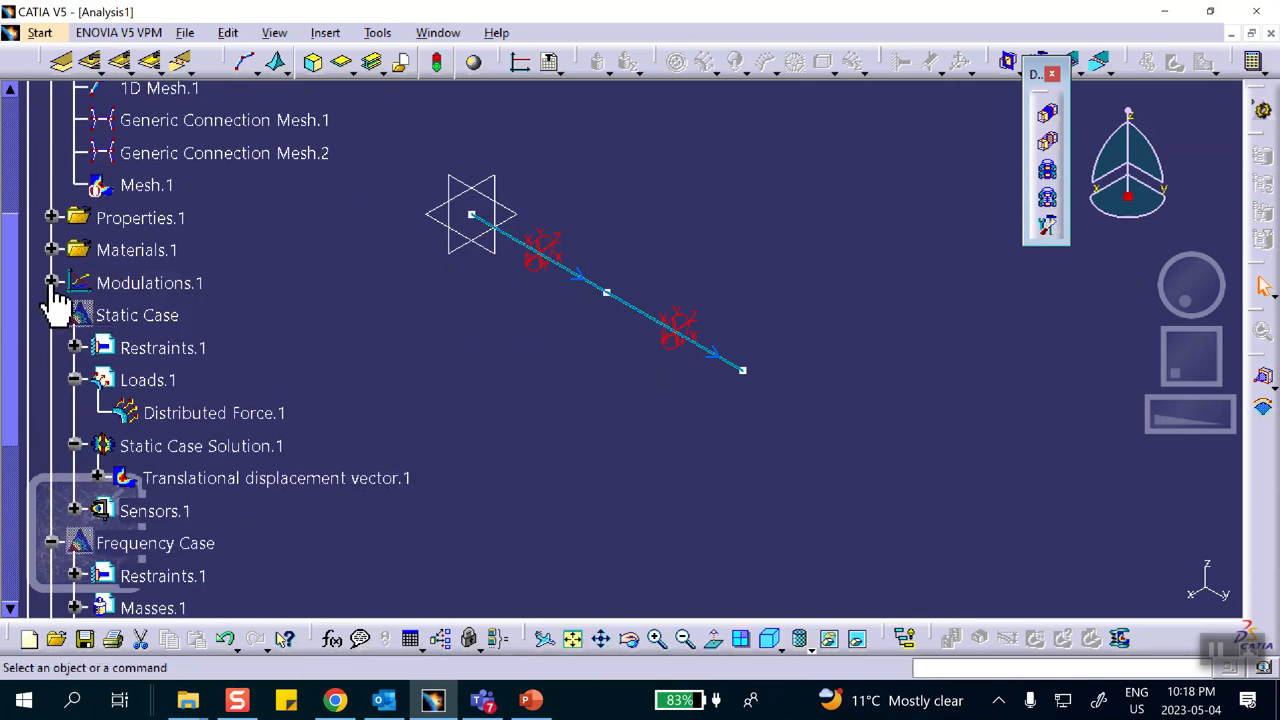
{"action": "left_click", "coordinate": [51, 283]}
{"action": "right_click", "coordinate": [183, 315]}
{"action": "left_click", "coordinate": [263, 620]}
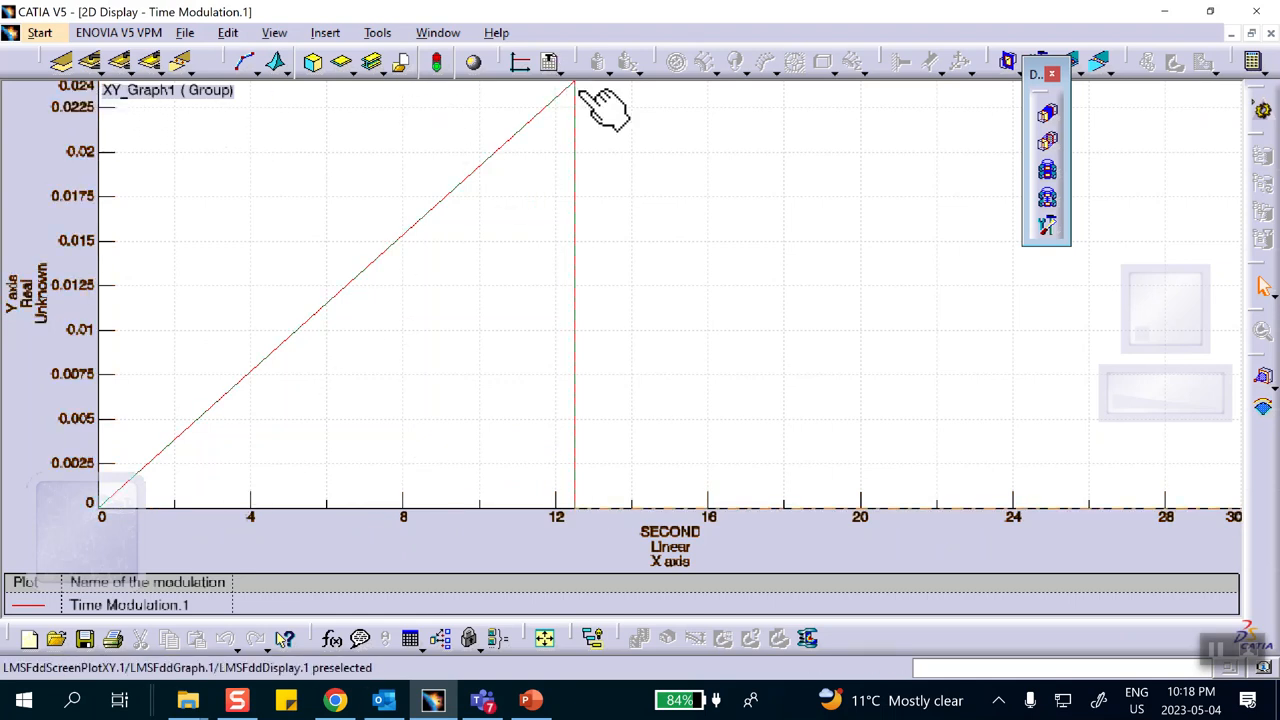
{"action": "left_click", "coordinate": [1270, 33]}
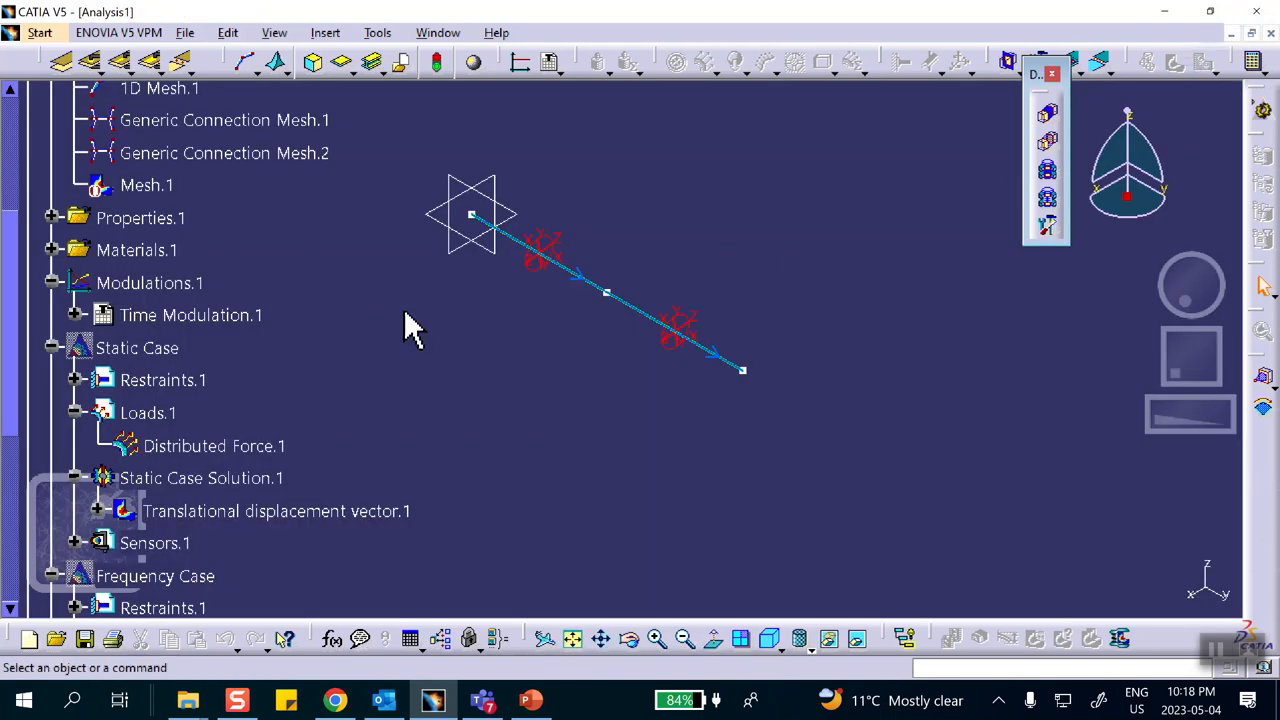
Step: Edit Load Excitation.1 of the Transient Dynamic Response Case and assign the static case's Loads.1 as its selected load
{"action": "scroll", "coordinate": [286, 323], "scroll_direction": "down", "scroll_amount": 10}
{"action": "left_click", "coordinate": [228, 396]}
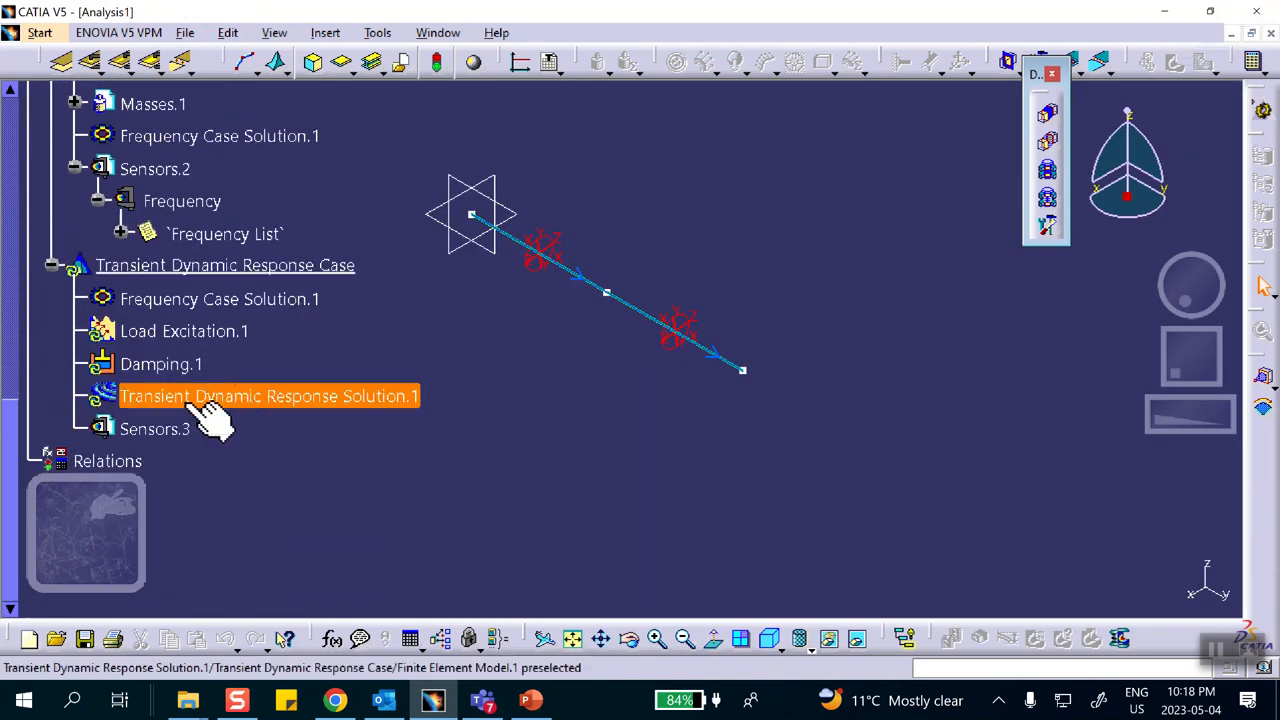
{"action": "double_click", "coordinate": [180, 331]}
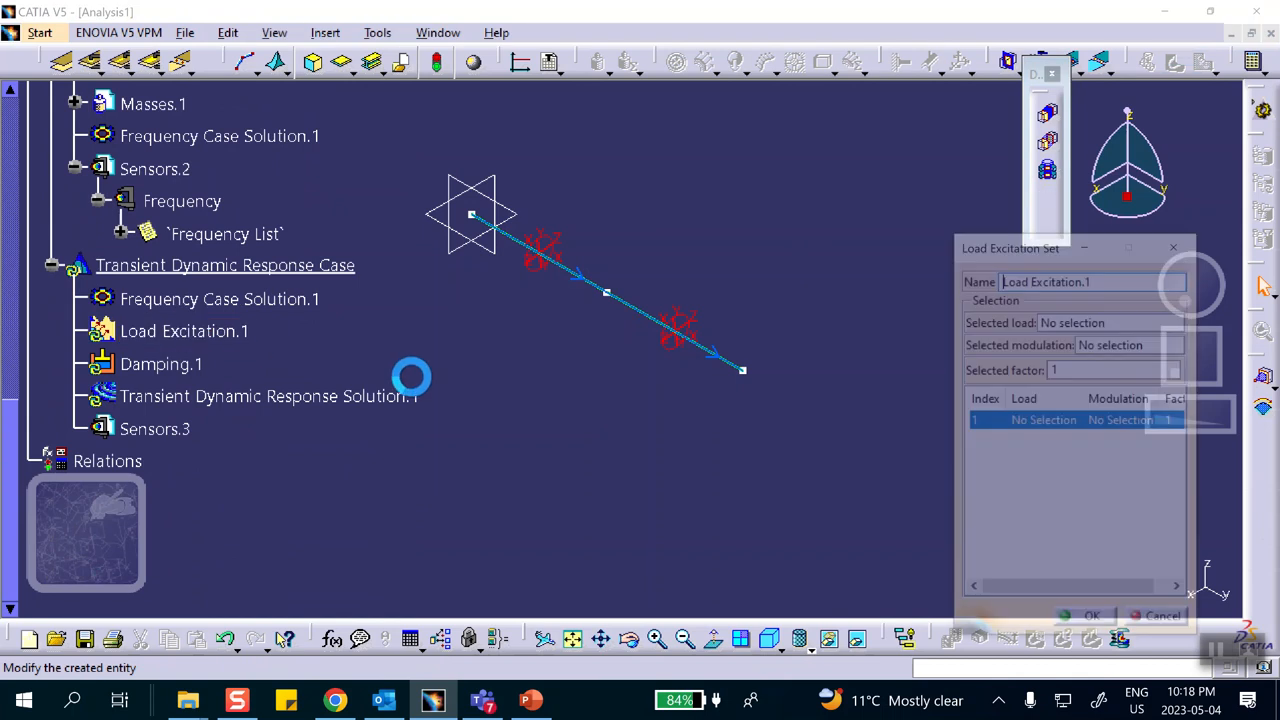
{"action": "left_click", "coordinate": [1045, 323]}
{"action": "scroll", "coordinate": [310, 302], "scroll_direction": "up", "scroll_amount": 1}
{"action": "scroll", "coordinate": [310, 302], "scroll_direction": "up", "scroll_amount": 3}
{"action": "scroll", "coordinate": [275, 252], "scroll_direction": "up", "scroll_amount": 3}
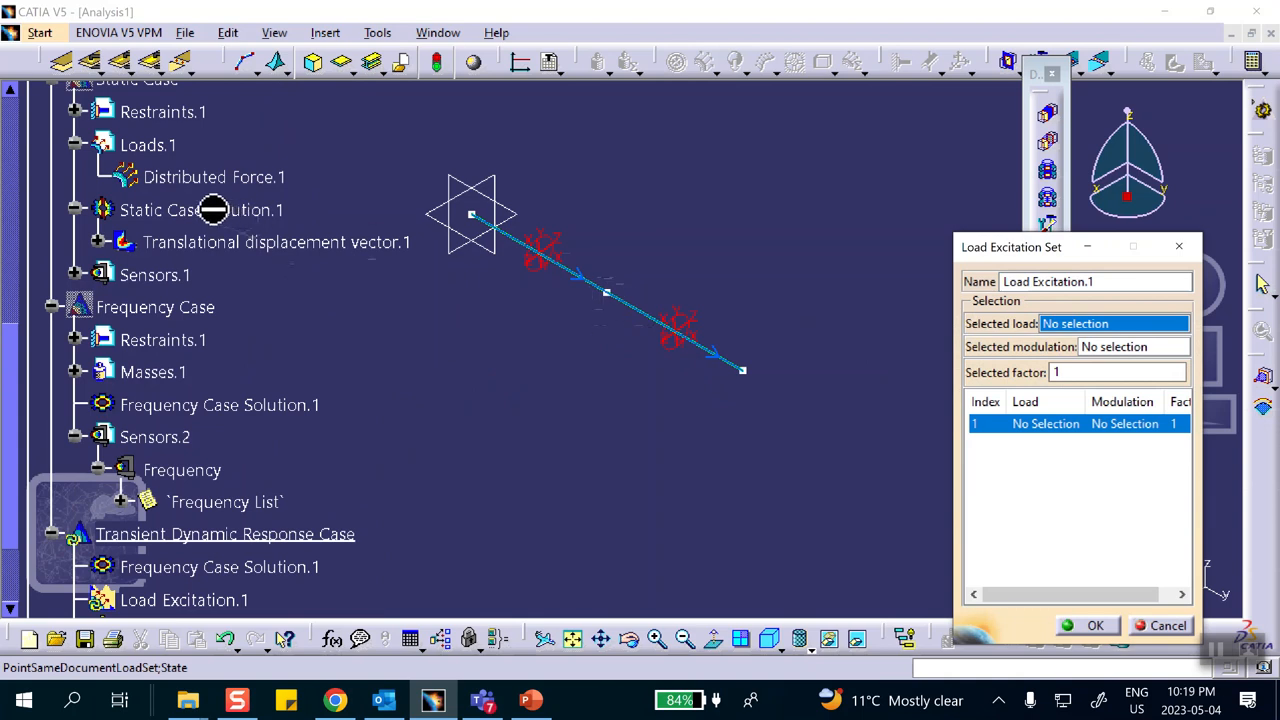
{"action": "left_click", "coordinate": [175, 177]}
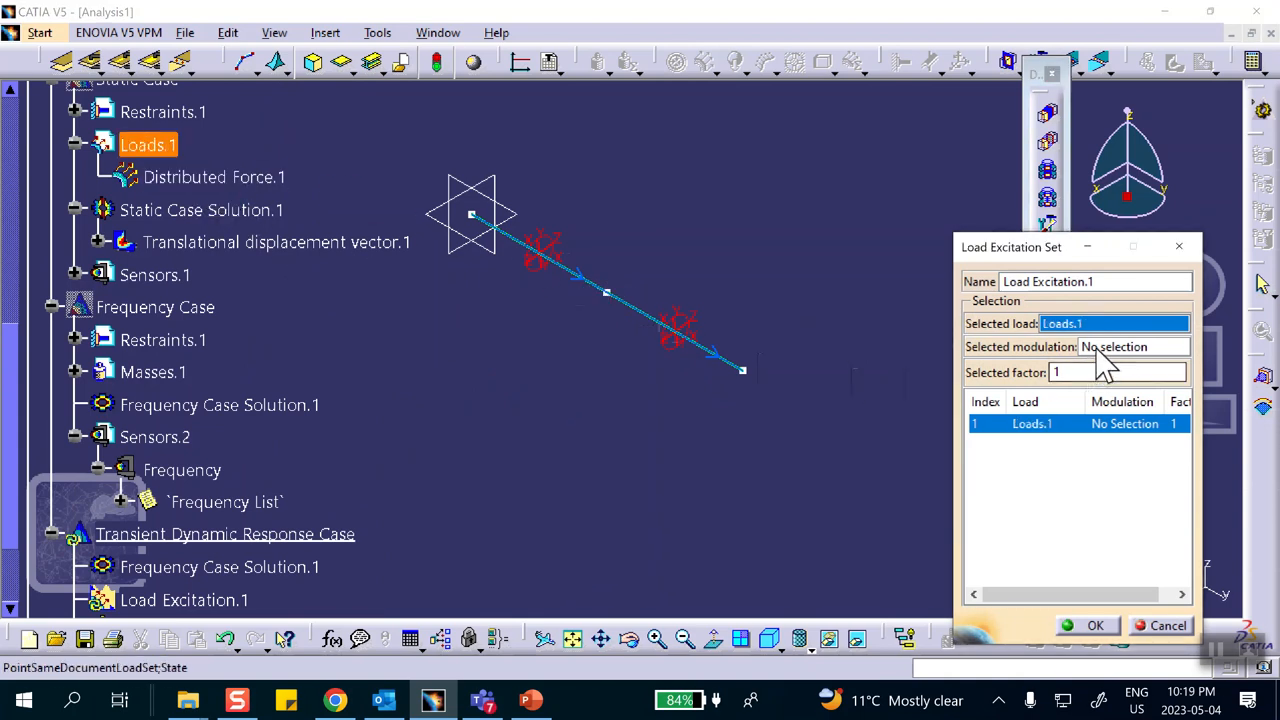
Step: Assign Time Modulation.1 to Load Excitation.1 with a factor of 1 and accept the excitation set
{"action": "scroll", "coordinate": [370, 334], "scroll_direction": "up", "scroll_amount": 5}
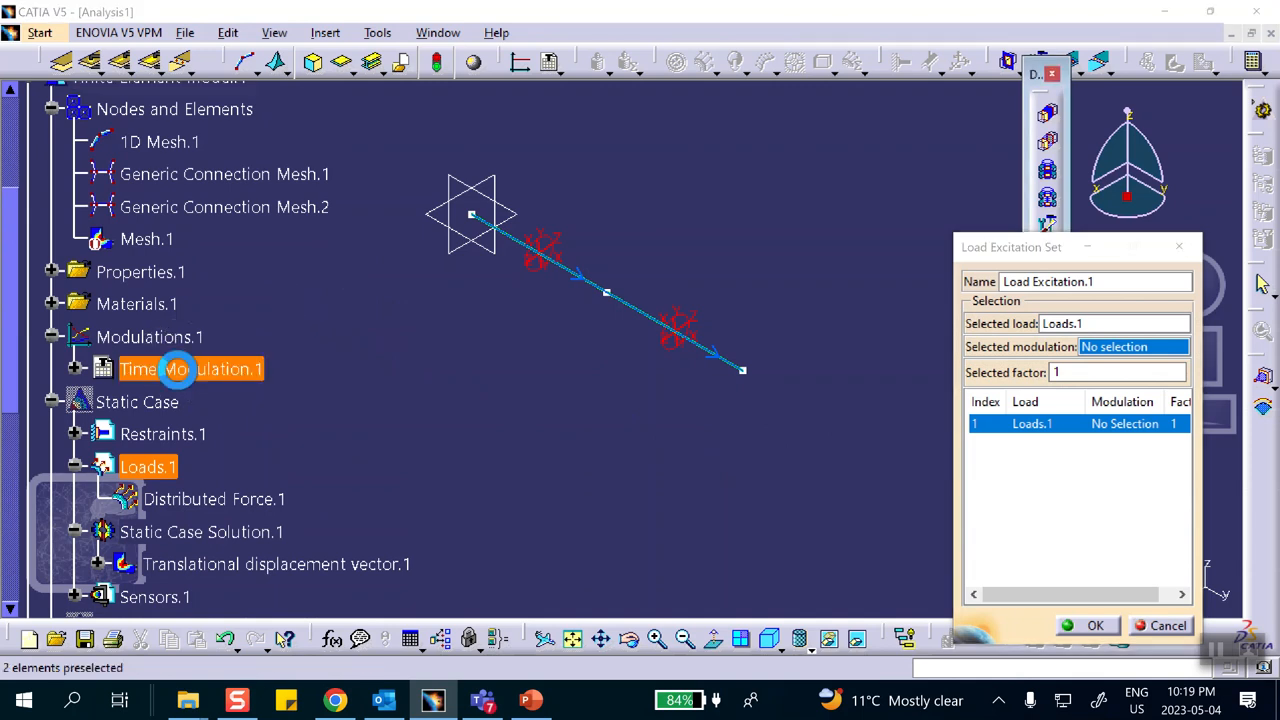
{"action": "left_click", "coordinate": [200, 370]}
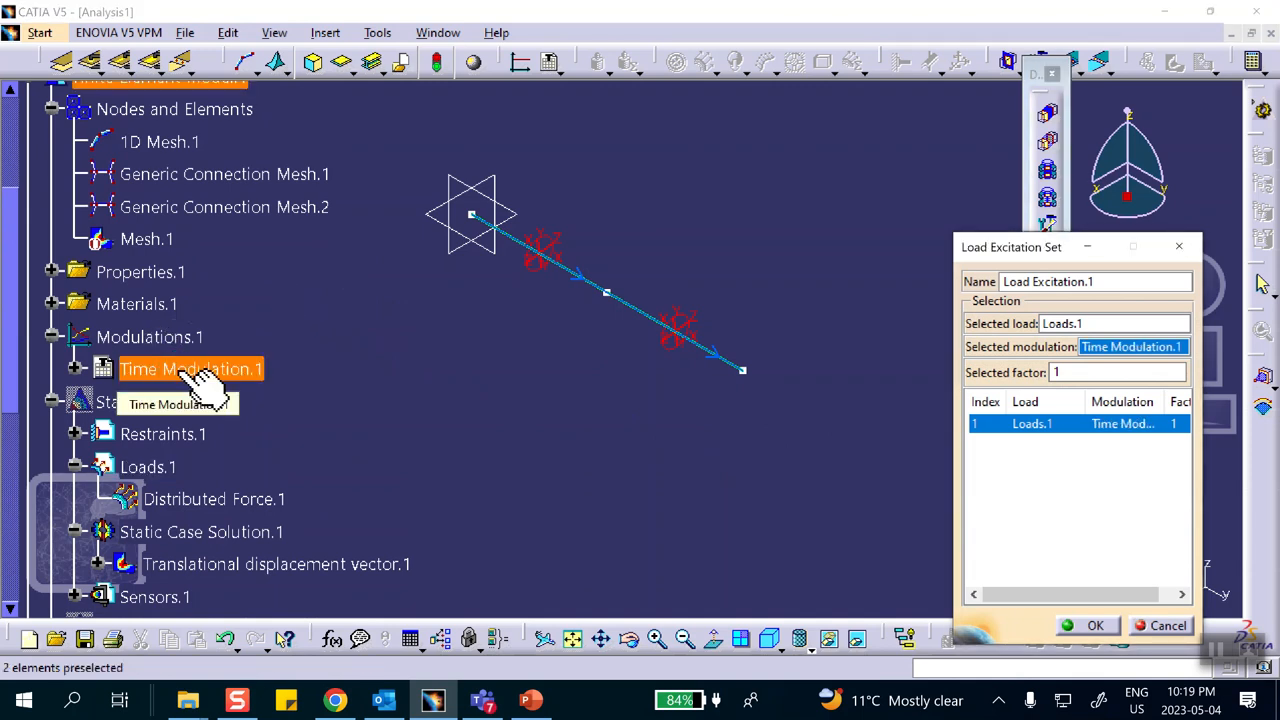
{"action": "left_click", "coordinate": [1062, 375]}
{"action": "type", "text": "1"}
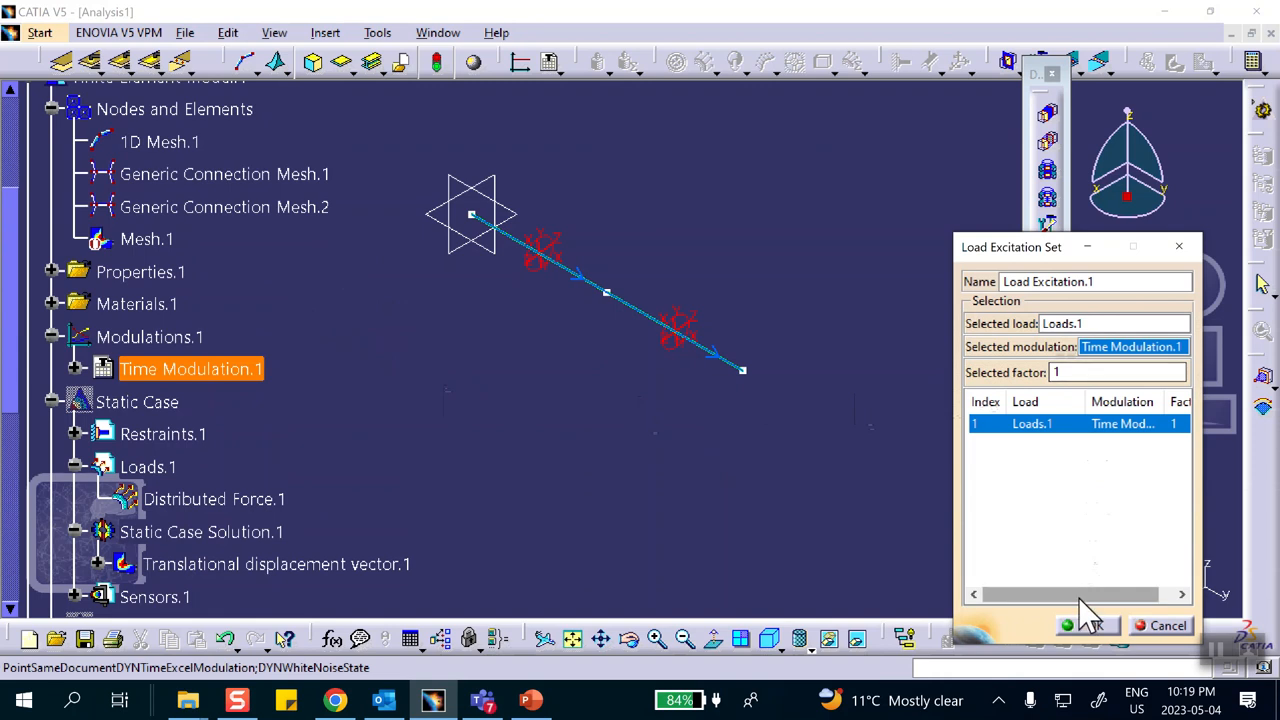
{"action": "left_click", "coordinate": [1060, 622]}
Step: Generate a 2D display of Transient Dynamic Response Solution.1 with results in absolute axis and one graph
{"action": "scroll", "coordinate": [583, 409], "scroll_direction": "down", "scroll_amount": 7}
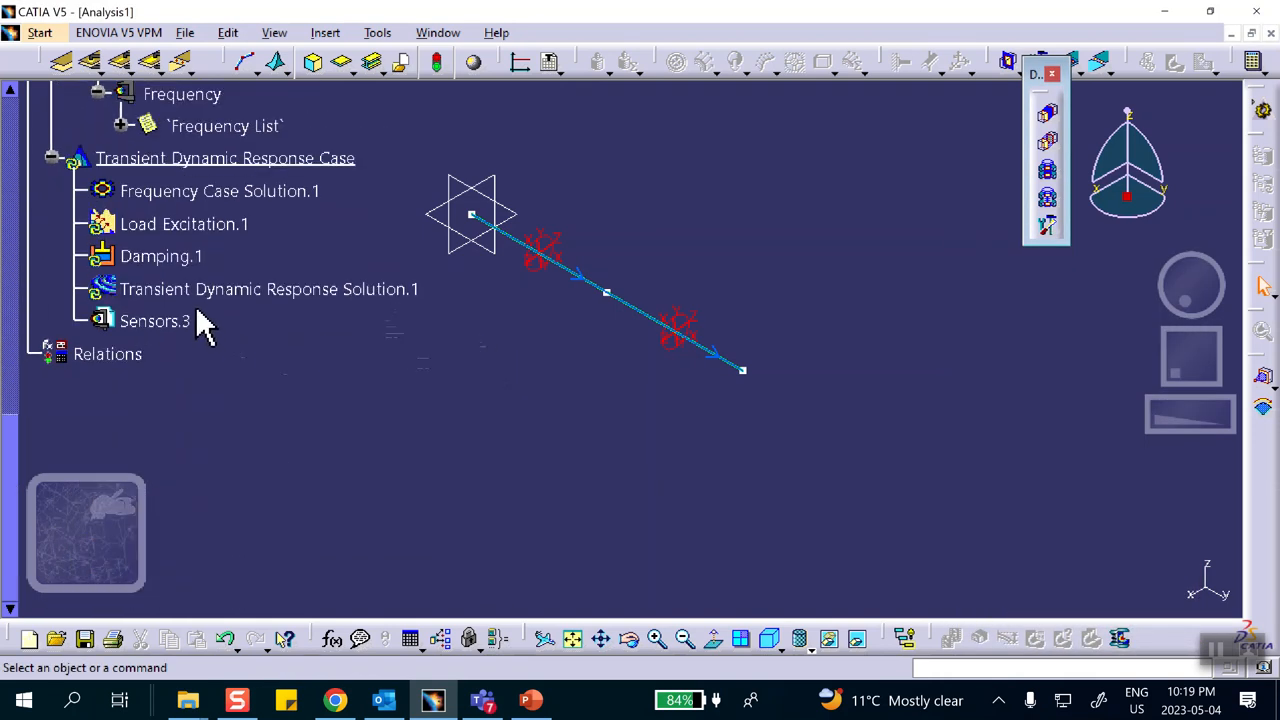
{"action": "double_click", "coordinate": [256, 290]}
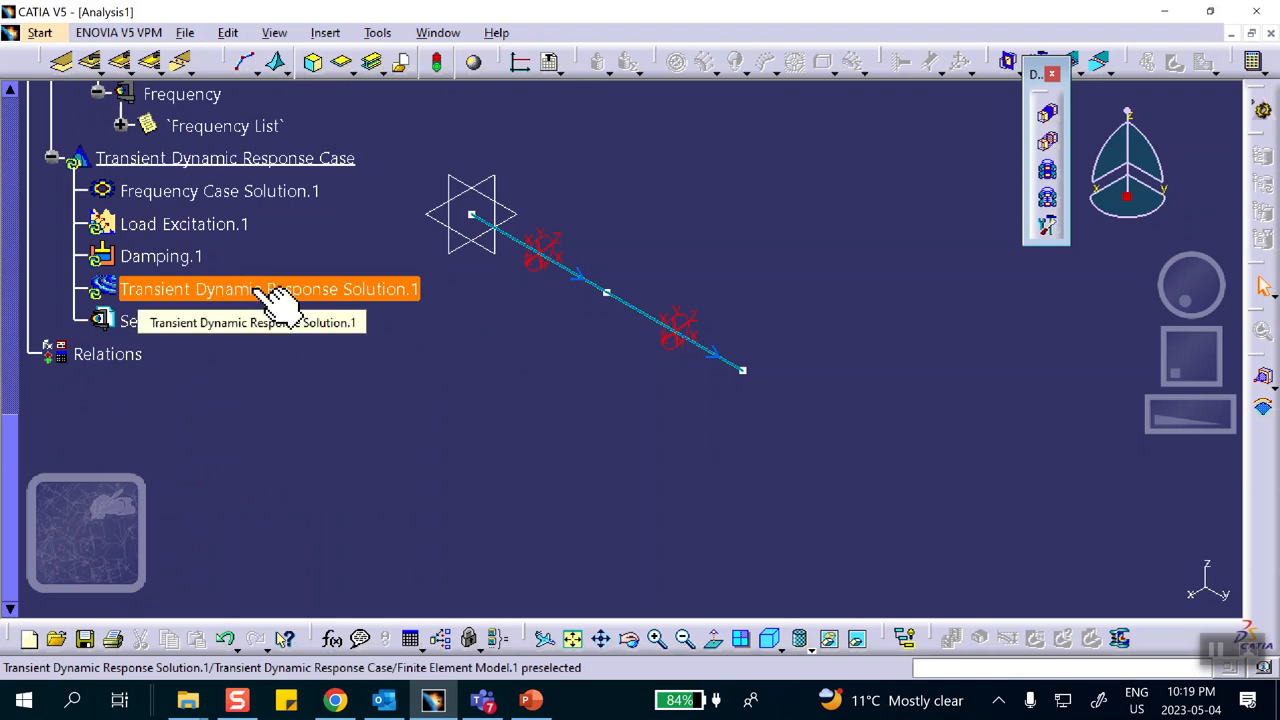
{"action": "right_click", "coordinate": [258, 290]}
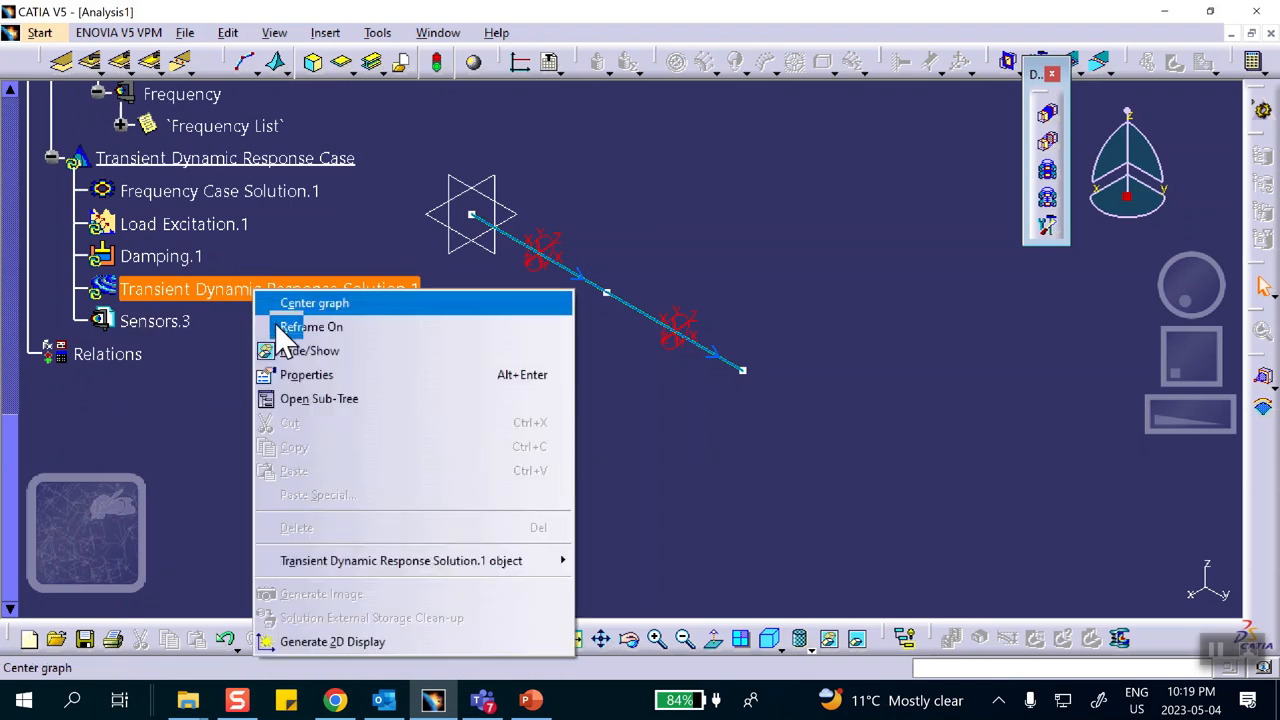
{"action": "left_click", "coordinate": [333, 643]}
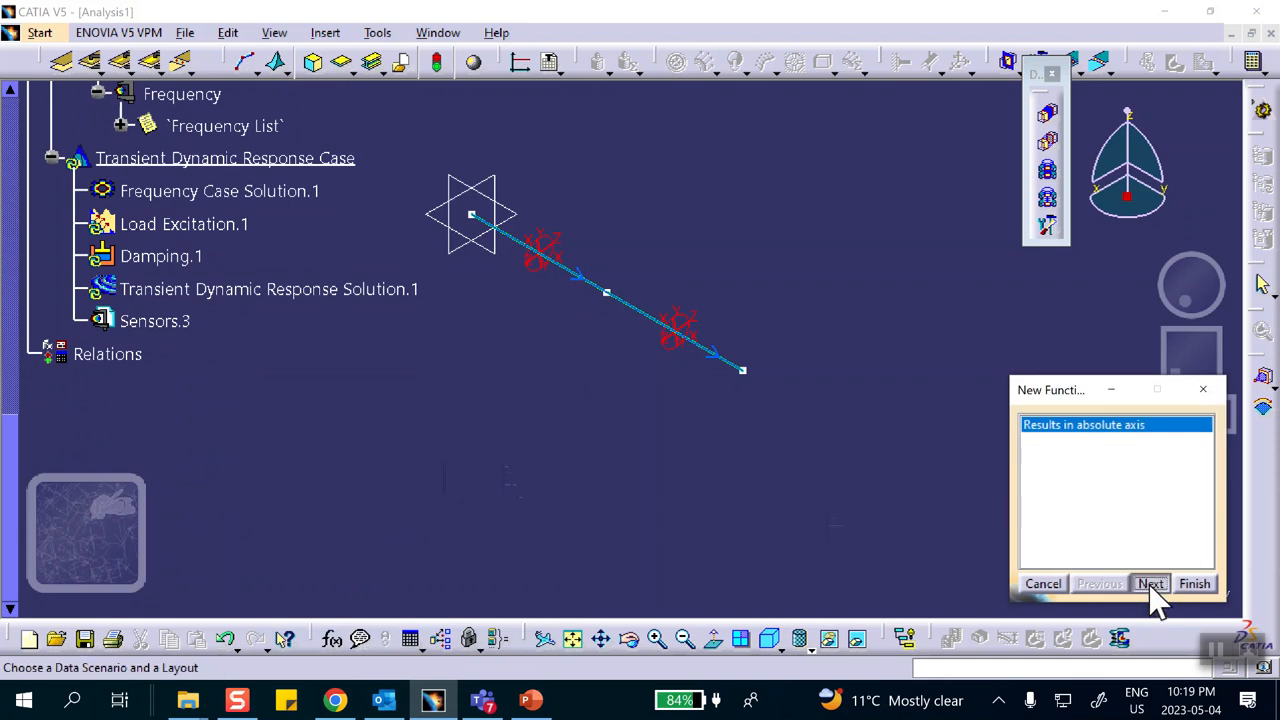
{"action": "left_click", "coordinate": [1151, 584]}
{"action": "left_click", "coordinate": [1195, 584]}
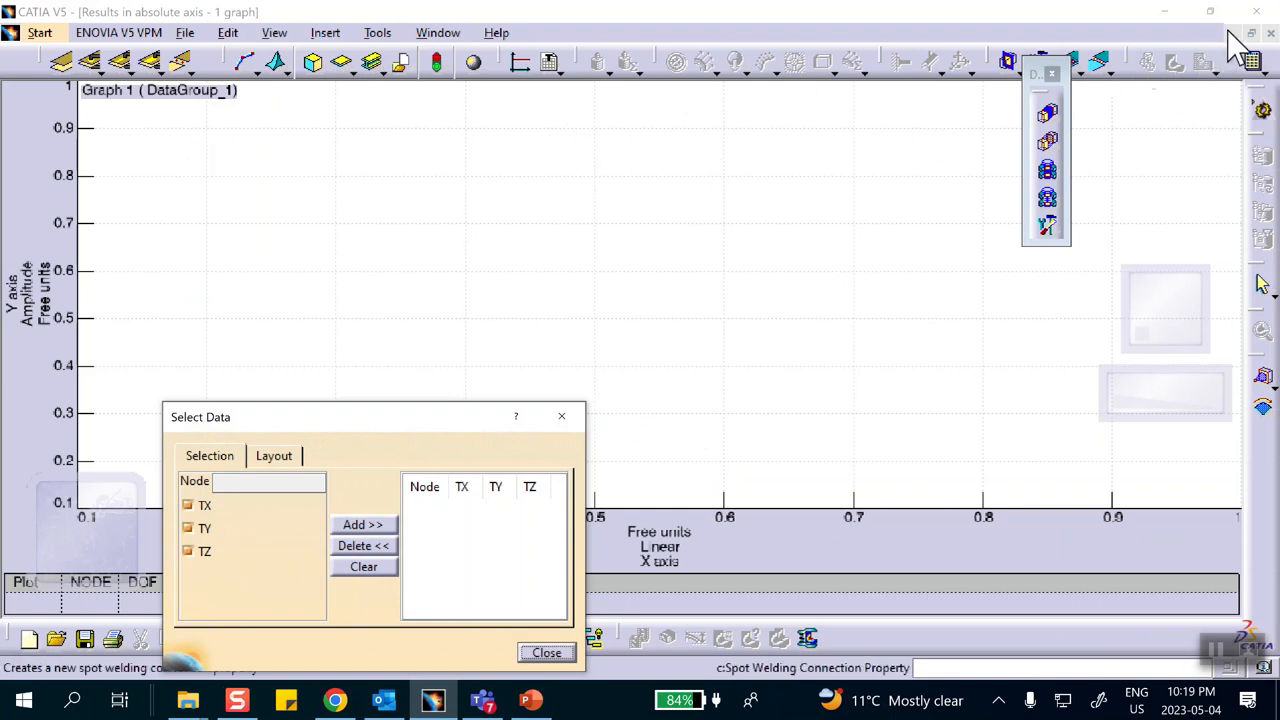
Step: Reveal the Analysis1 model alongside the data selection and hide the overlapping mesh parts on both line segments, exposing the connection nodes
{"action": "left_click", "coordinate": [1230, 34]}
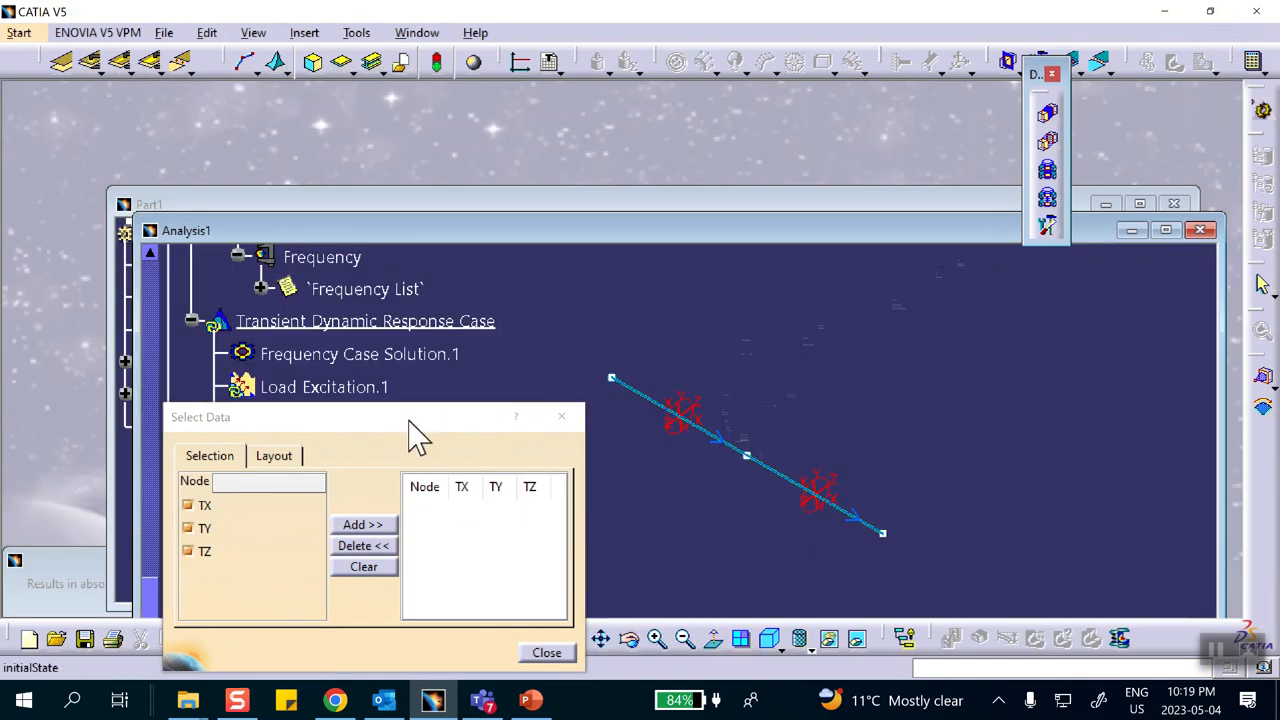
{"action": "left_click_drag", "start_coordinate": [684, 228], "coordinate": [636, 114]}
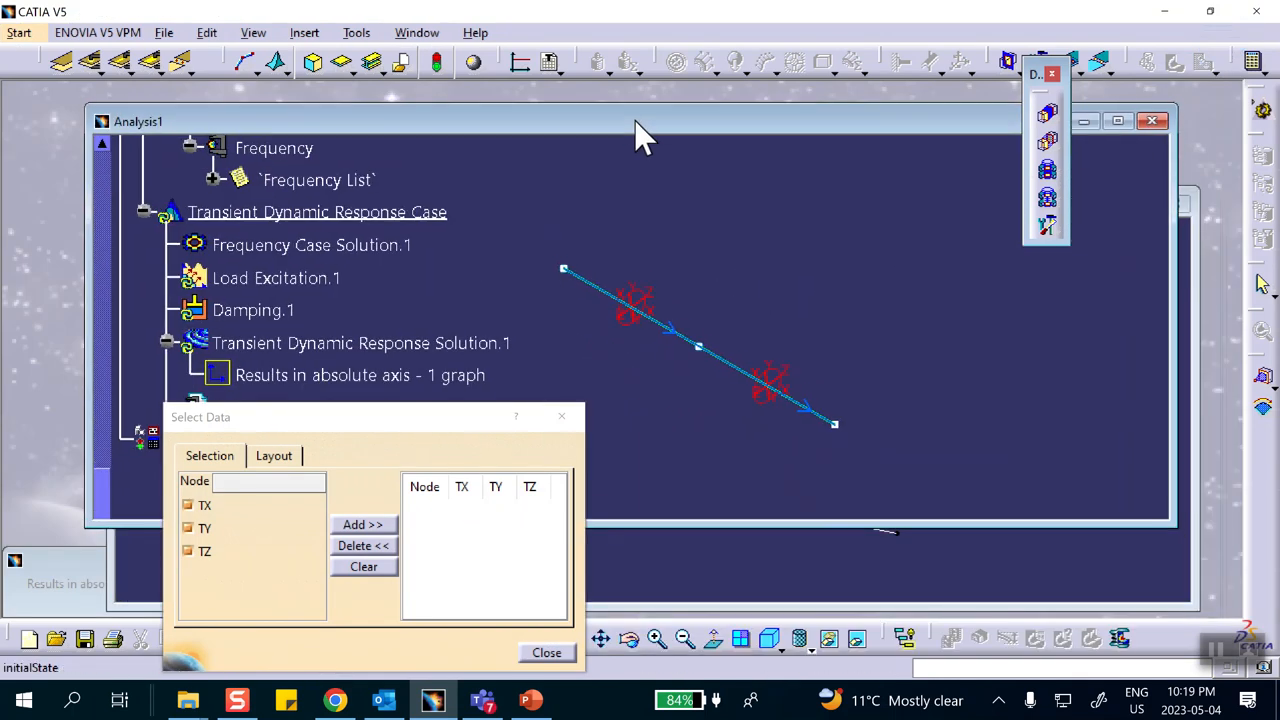
{"action": "right_click", "coordinate": [676, 332]}
{"action": "left_click", "coordinate": [626, 375]}
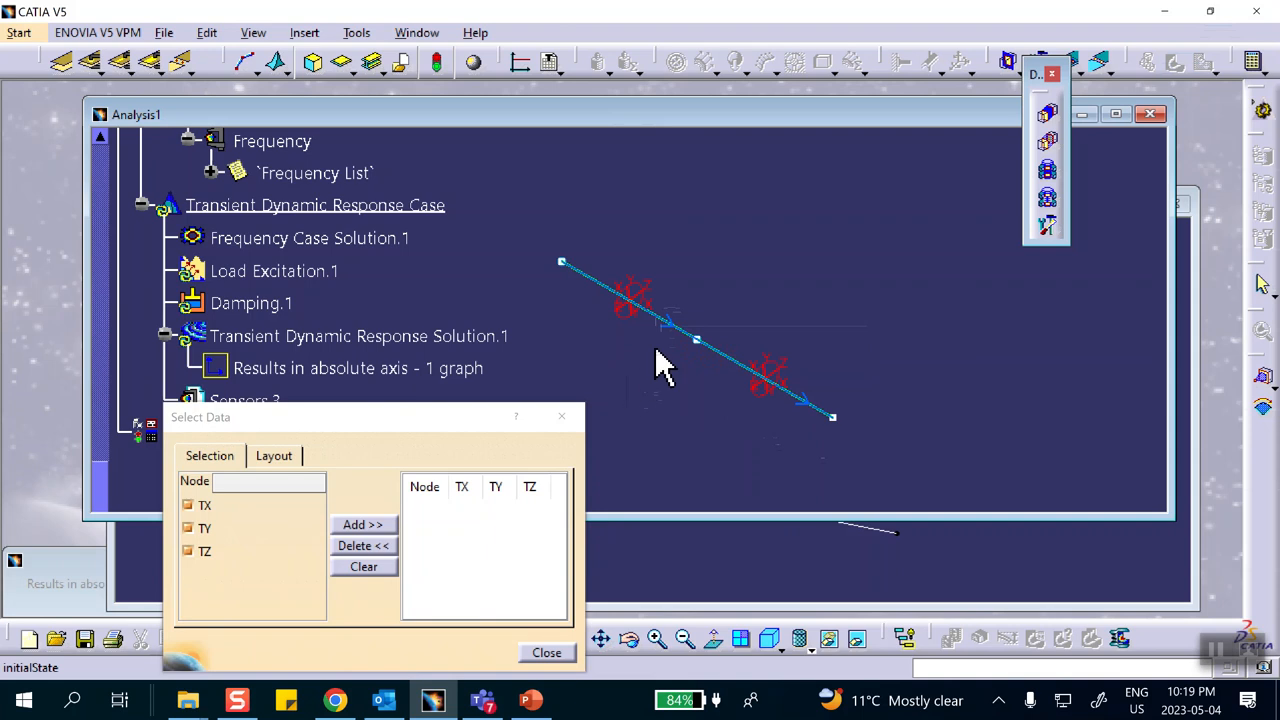
{"action": "right_click", "coordinate": [673, 328]}
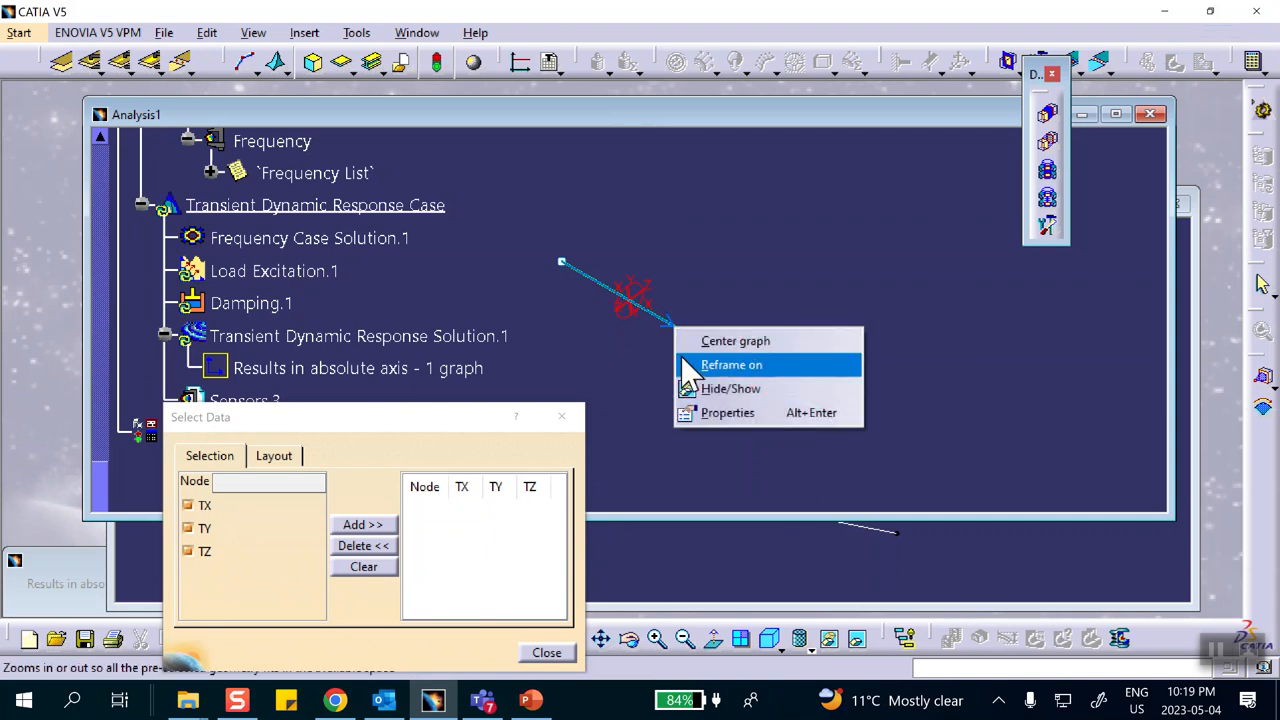
{"action": "left_click", "coordinate": [705, 390]}
{"action": "right_click", "coordinate": [668, 324]}
{"action": "left_click", "coordinate": [705, 387]}
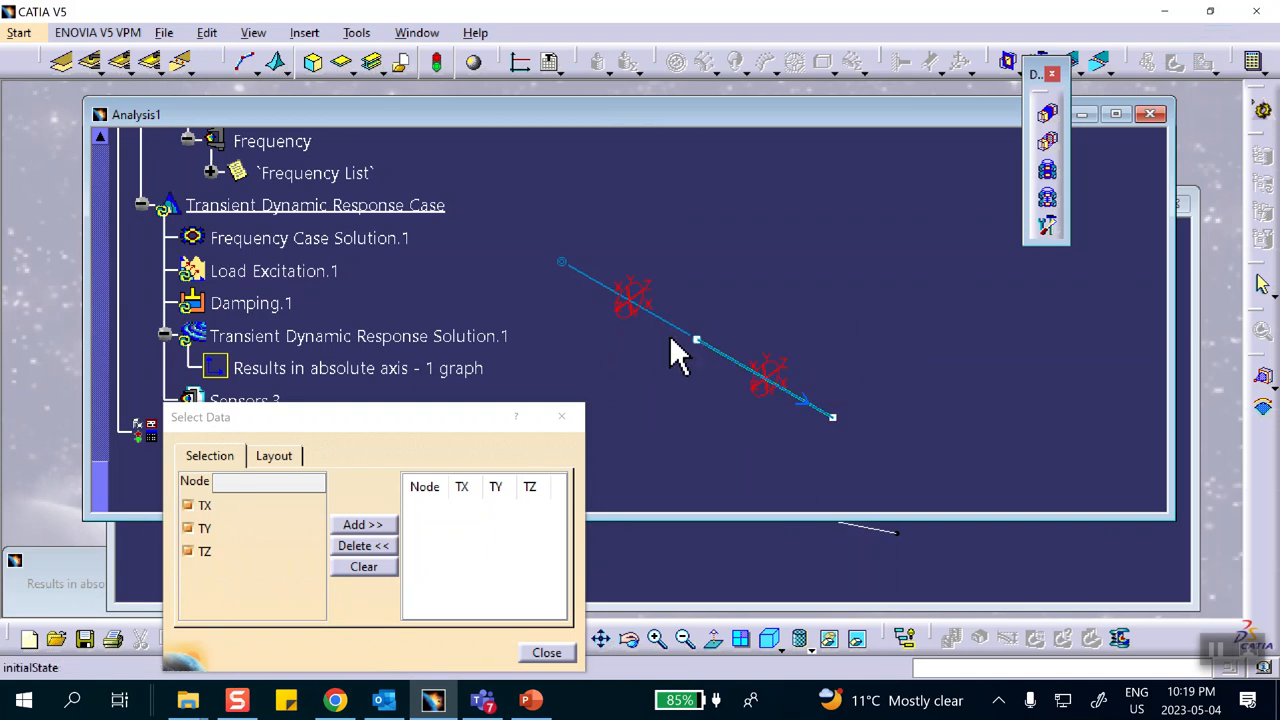
{"action": "right_click", "coordinate": [740, 380]}
{"action": "left_click", "coordinate": [785, 426]}
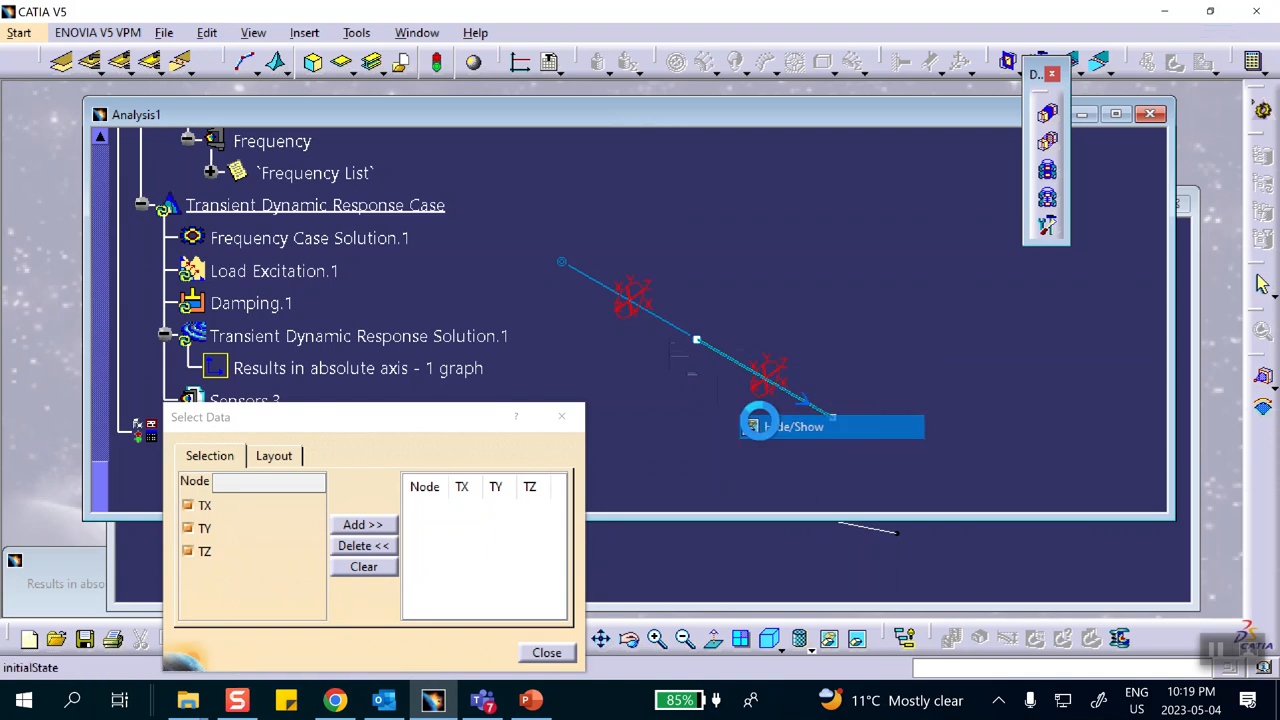
{"action": "right_click", "coordinate": [739, 365]}
{"action": "left_click", "coordinate": [750, 425]}
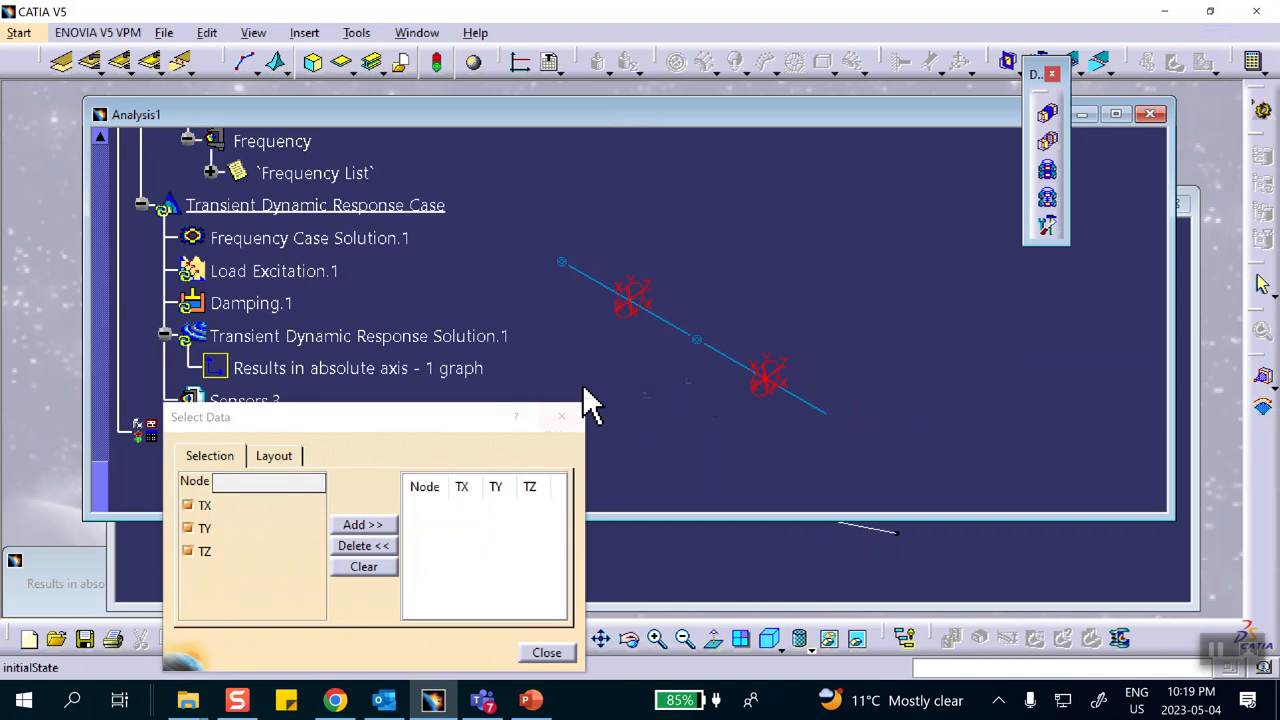
Step: Add the middle node 2 and the end node 1 with TX, TY and TZ to the graph data, and finish the selection
{"action": "left_click", "coordinate": [697, 341]}
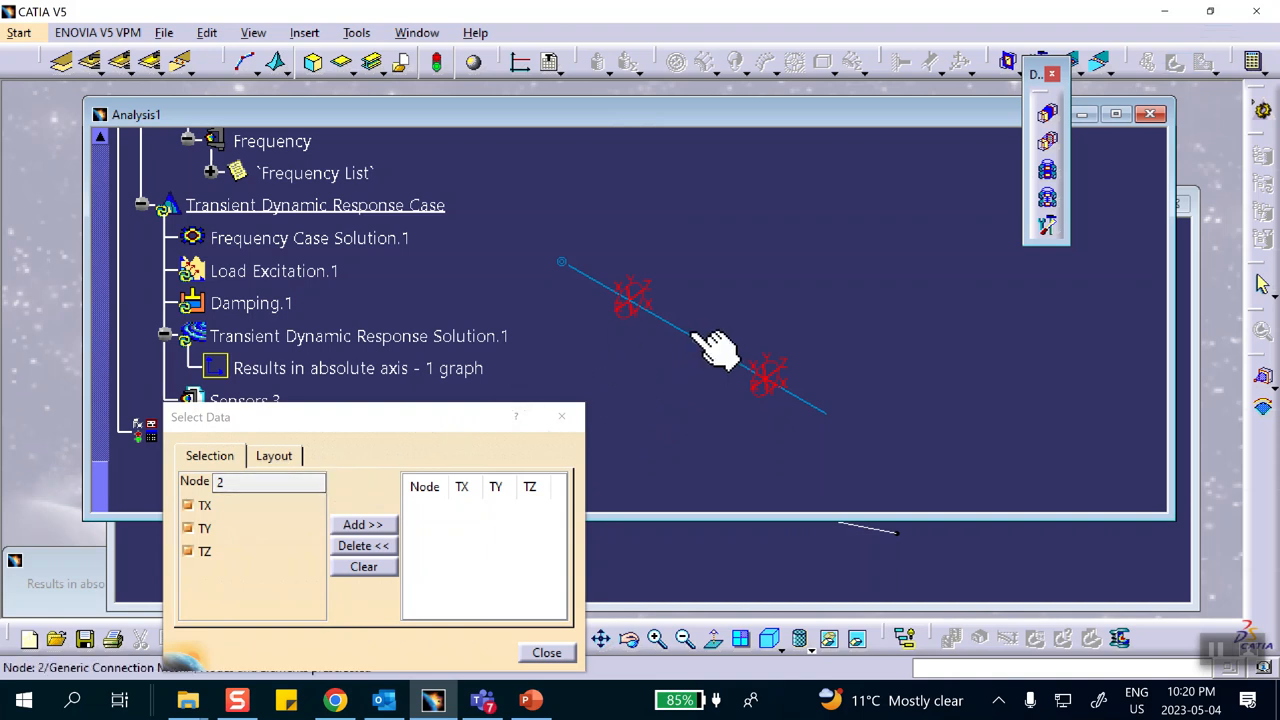
{"action": "left_click", "coordinate": [358, 527]}
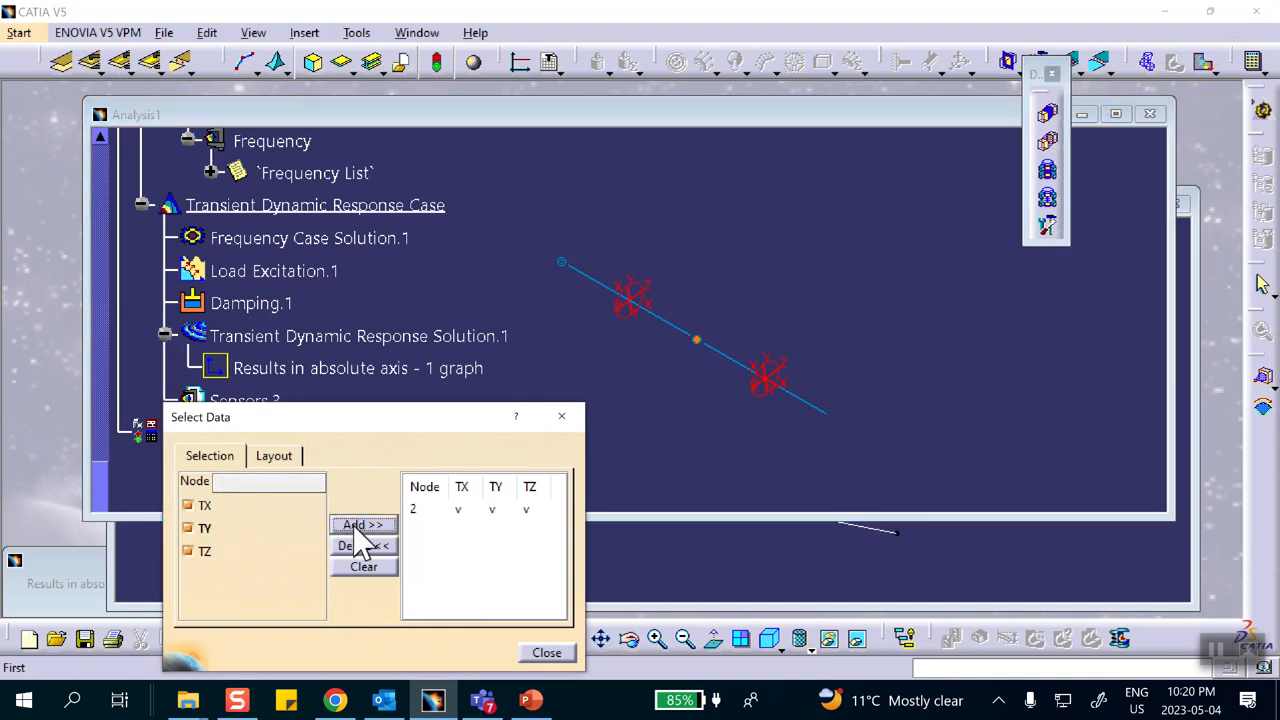
{"action": "left_click", "coordinate": [832, 416]}
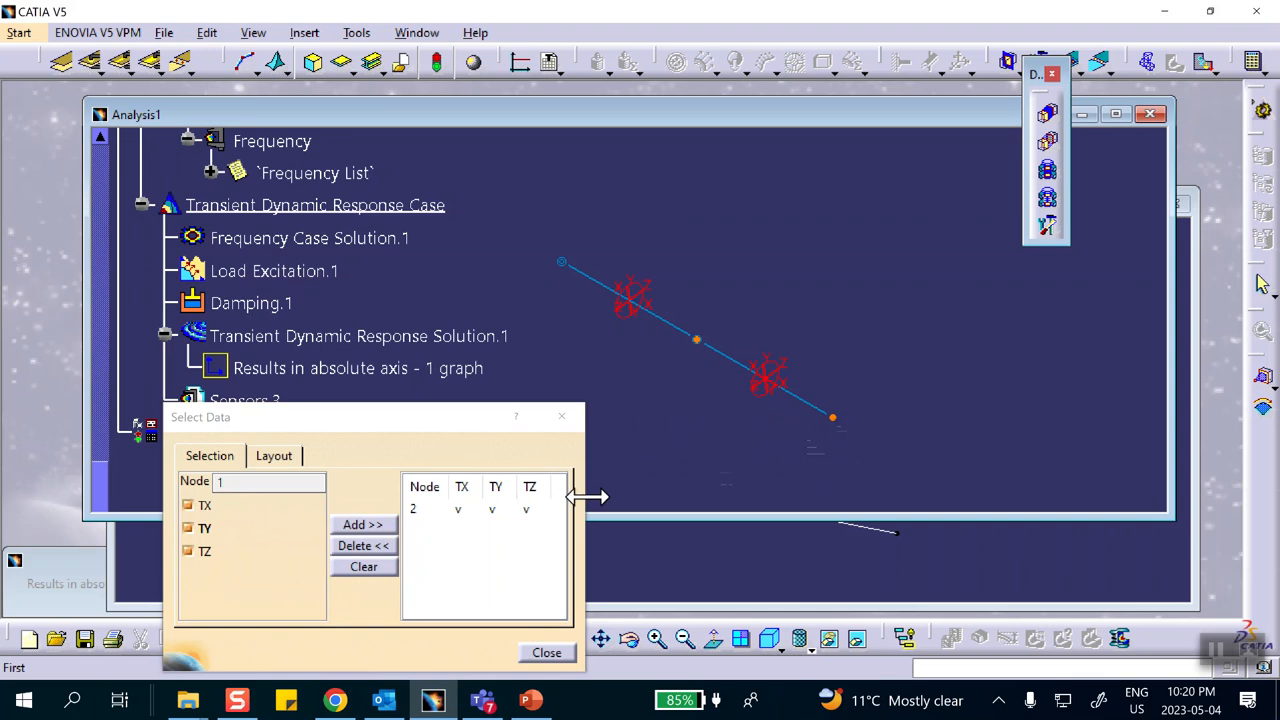
{"action": "left_click", "coordinate": [358, 525]}
{"action": "left_click", "coordinate": [203, 505]}
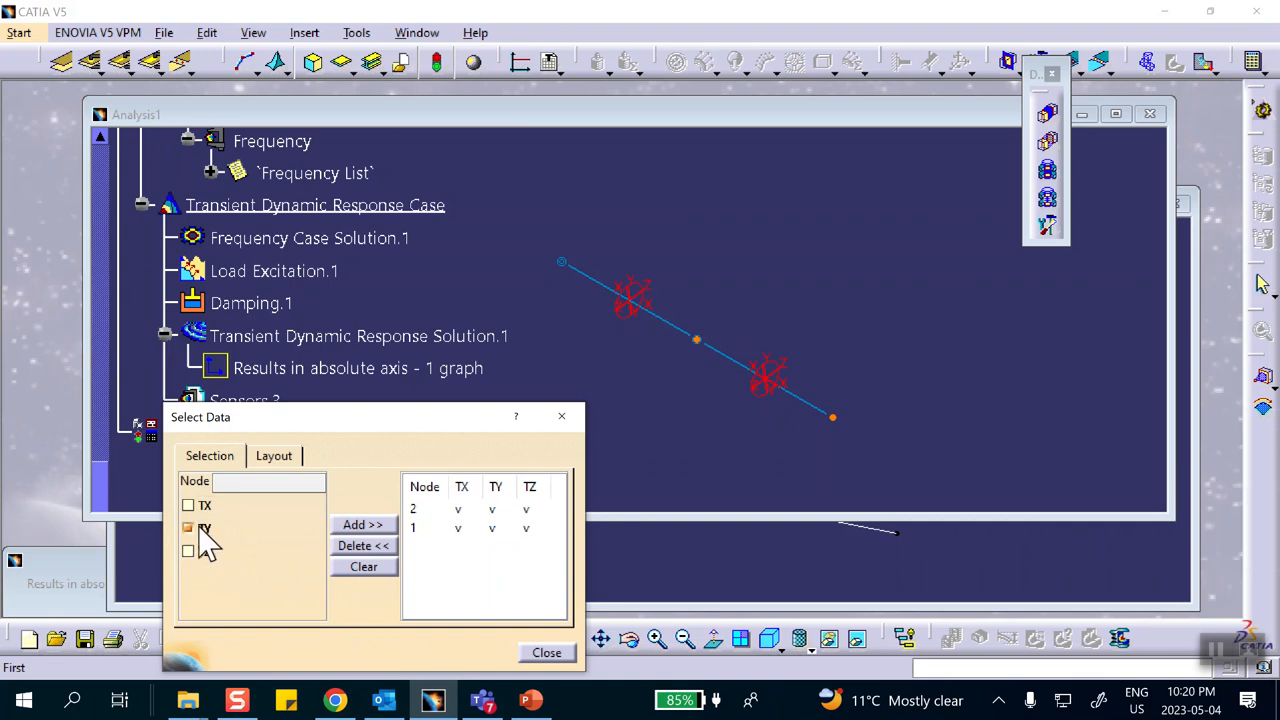
{"action": "left_click", "coordinate": [547, 654]}
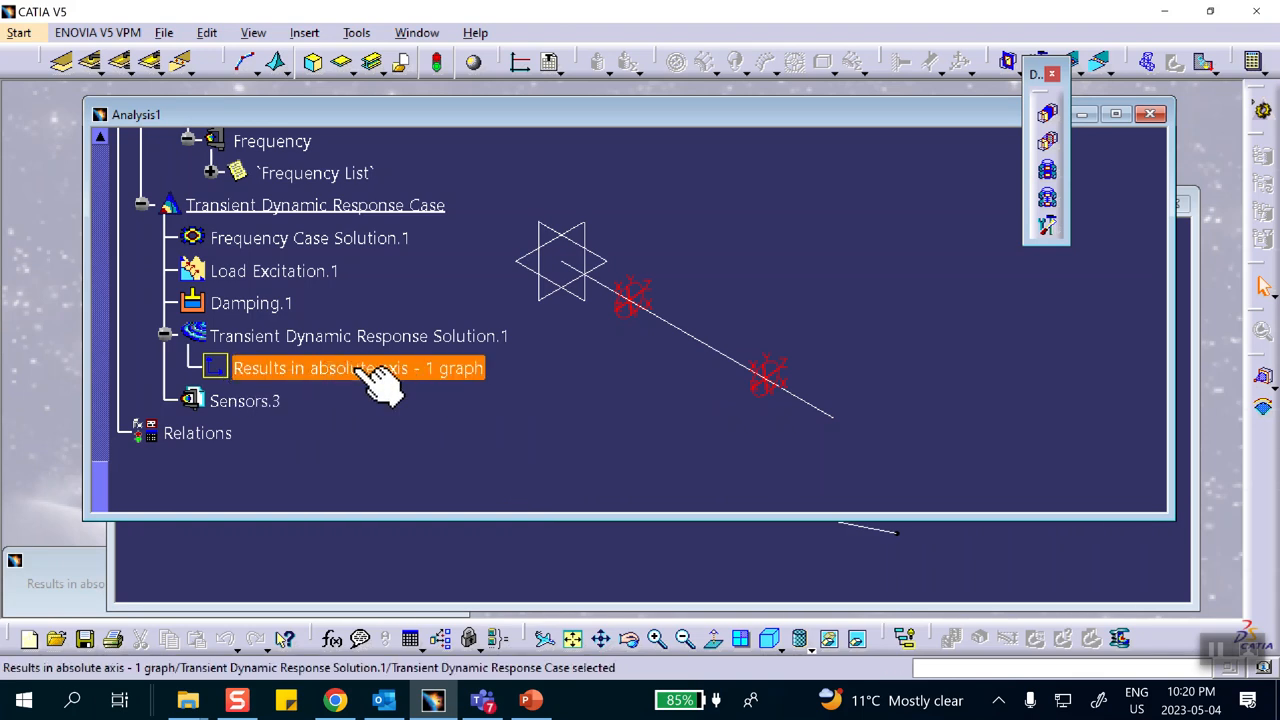
Step: Examine the absolute-axis displacement graph of the transient solution, closing the graph when done
{"action": "double_click", "coordinate": [352, 368]}
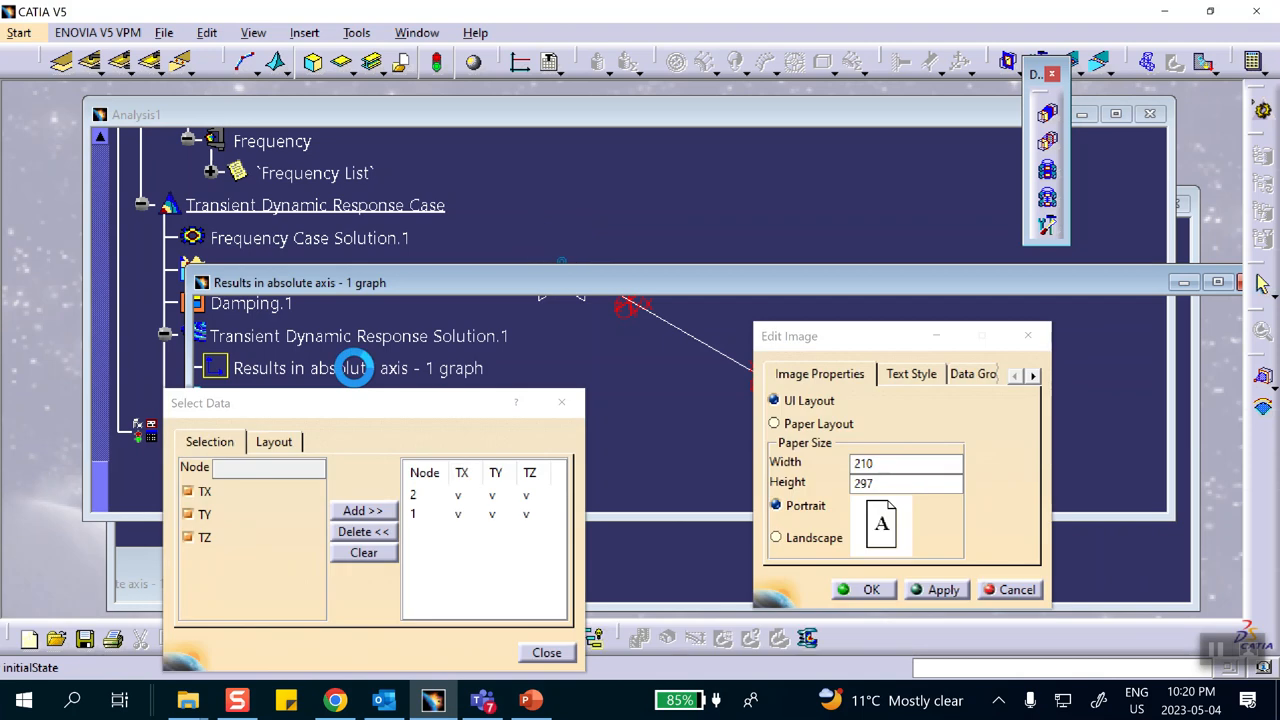
{"action": "left_click_drag", "start_coordinate": [530, 290], "coordinate": [466, 158]}
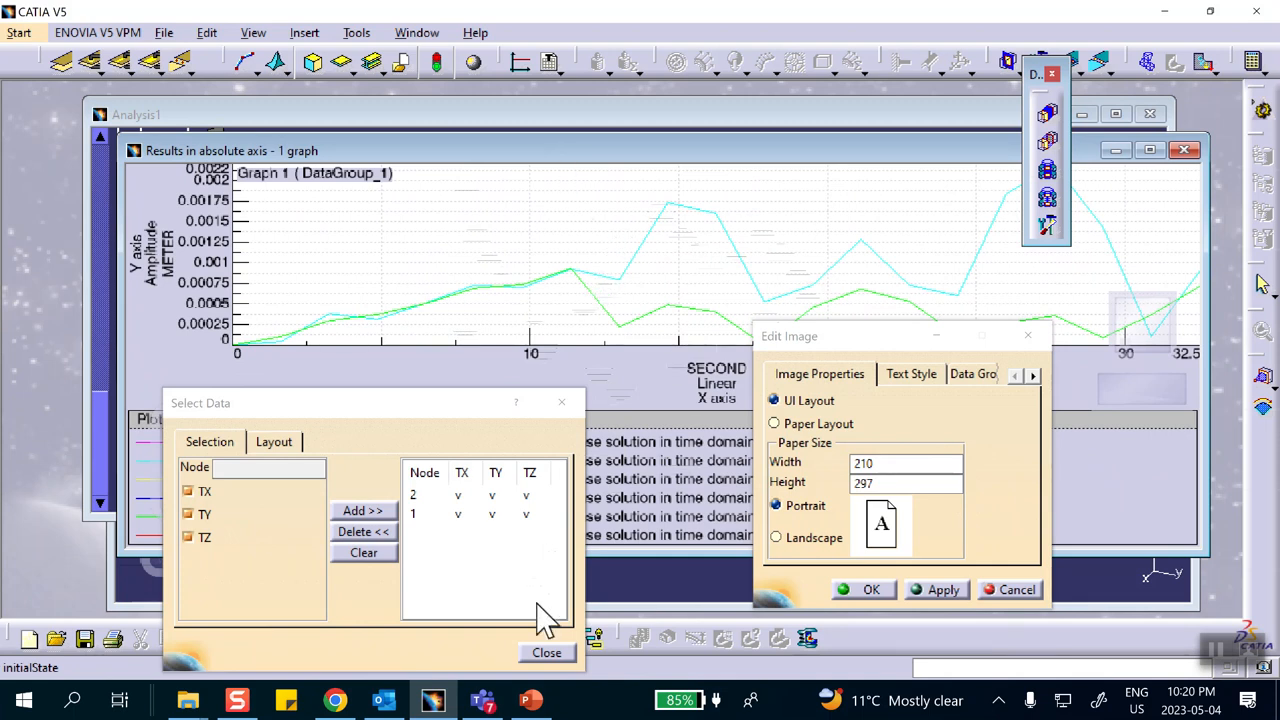
{"action": "left_click", "coordinate": [547, 653]}
{"action": "left_click", "coordinate": [1010, 589]}
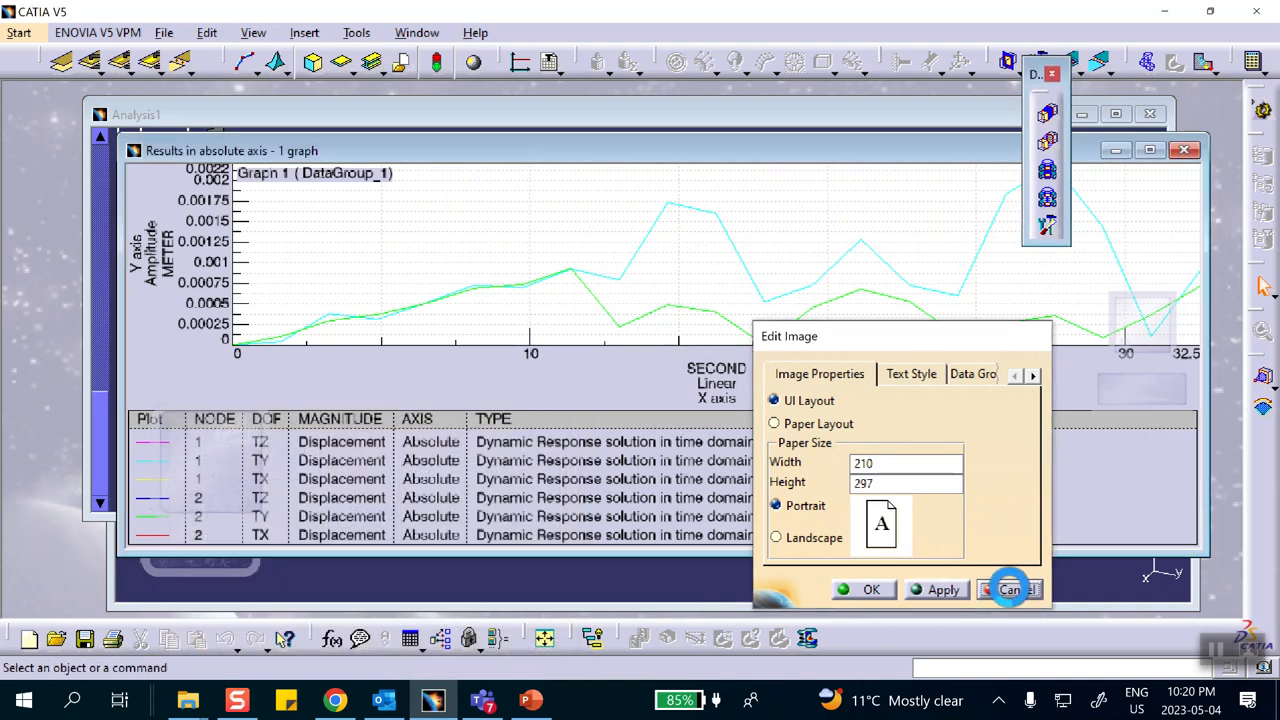
{"action": "left_click", "coordinate": [1185, 150]}
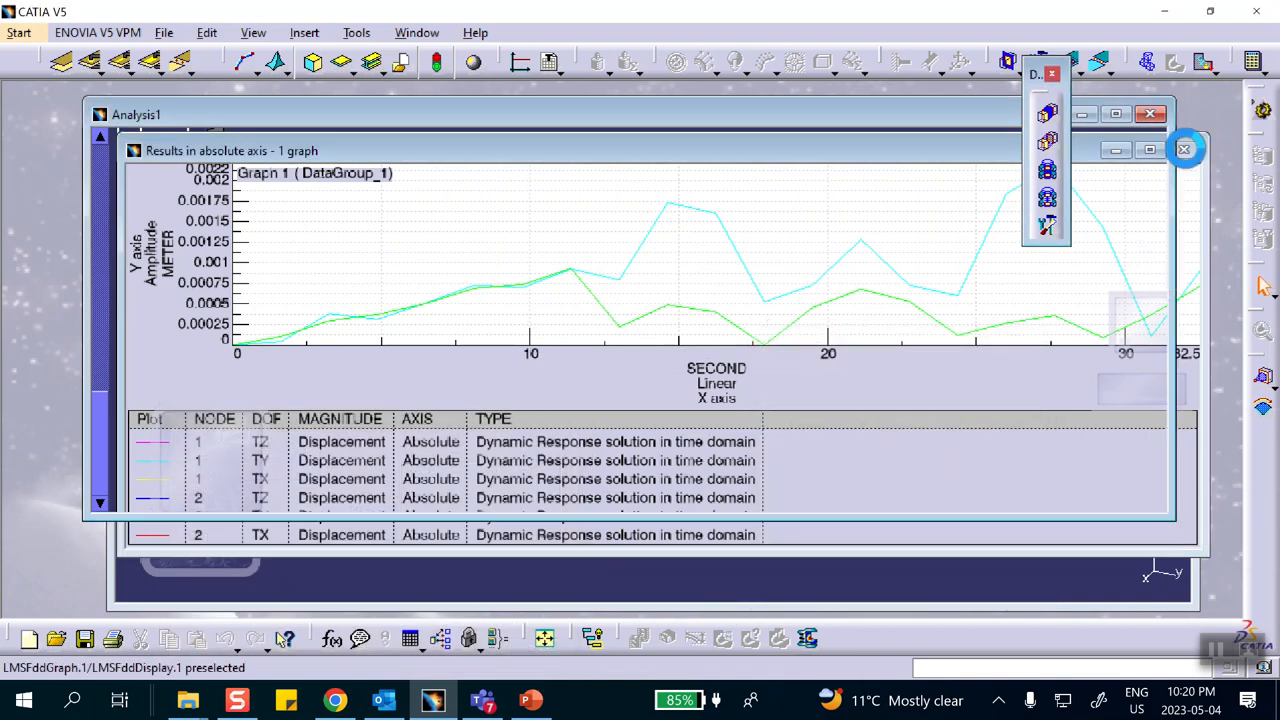
Step: Set the number of steps of Transient Dynamic Response Solution.1 to 2000
{"action": "double_click", "coordinate": [312, 338]}
{"action": "left_click", "coordinate": [1075, 365]}
{"action": "type", "text": "000"}
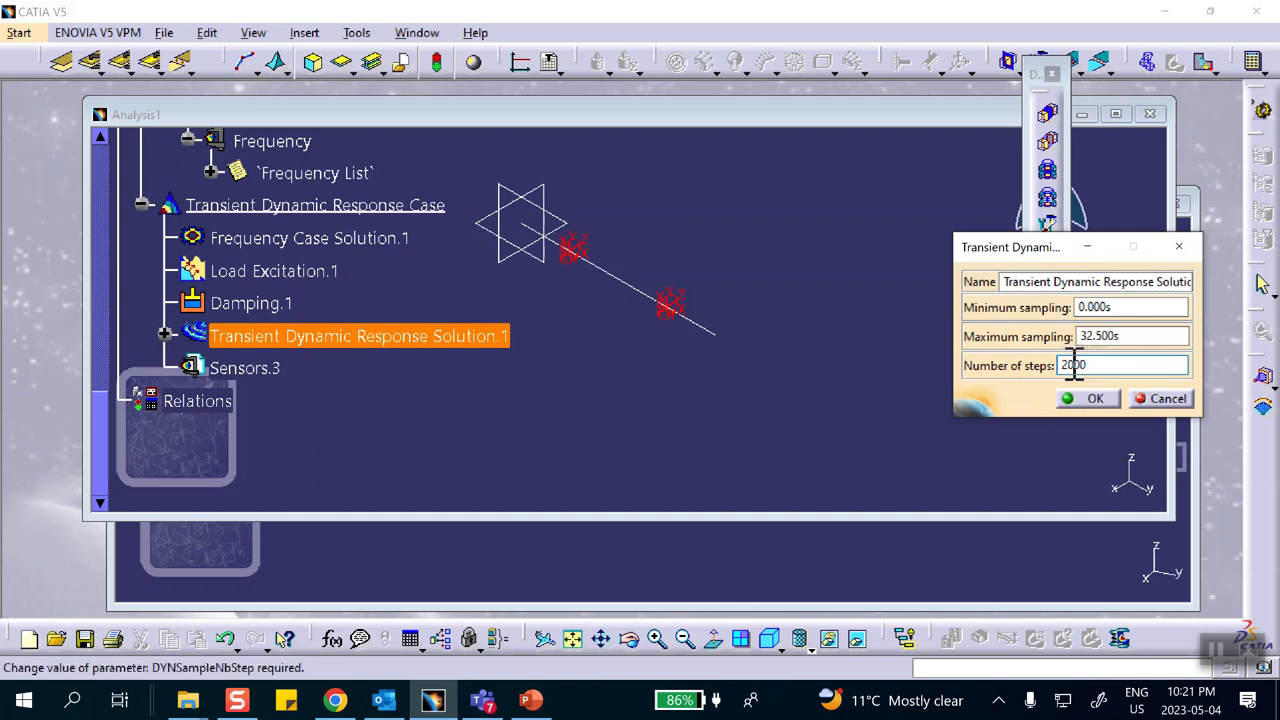
{"action": "left_click", "coordinate": [1094, 398]}
Step: Expand Transient Dynamic Response Solution.1 and reopen its absolute-axis results graph, keeping the existing node selection
{"action": "left_click", "coordinate": [165, 335]}
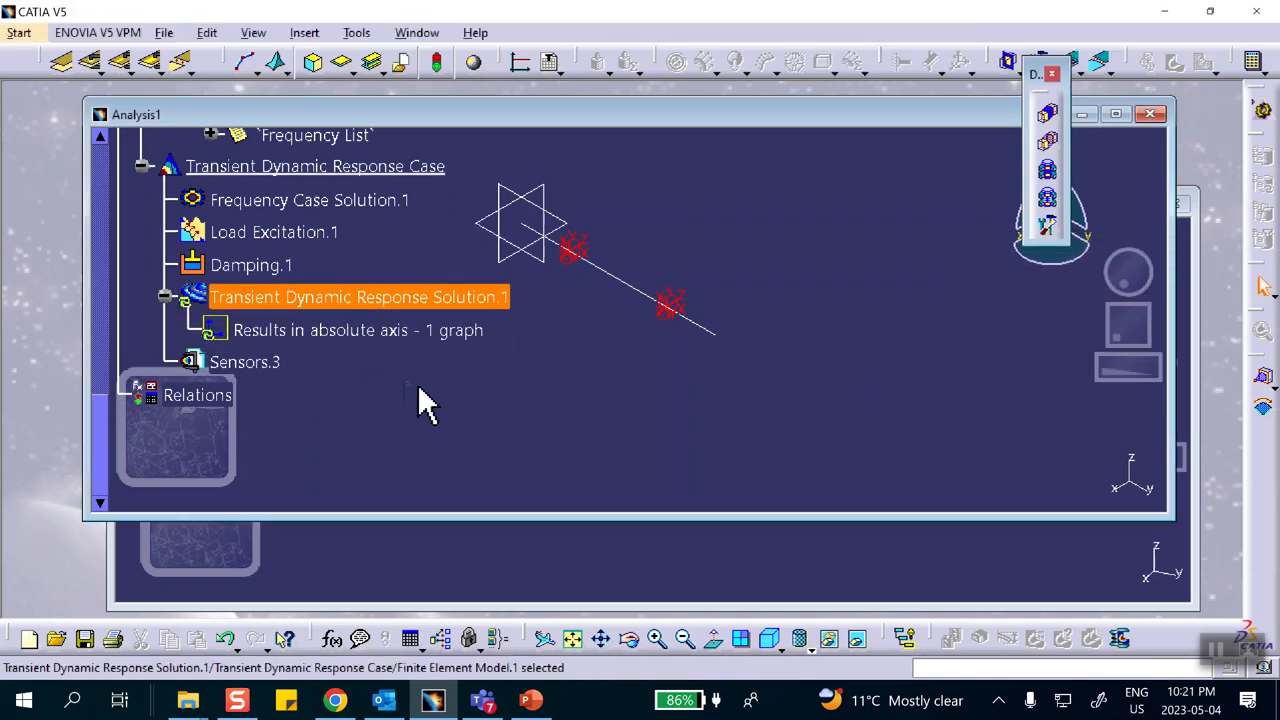
{"action": "left_click", "coordinate": [345, 330]}
{"action": "double_click", "coordinate": [345, 330]}
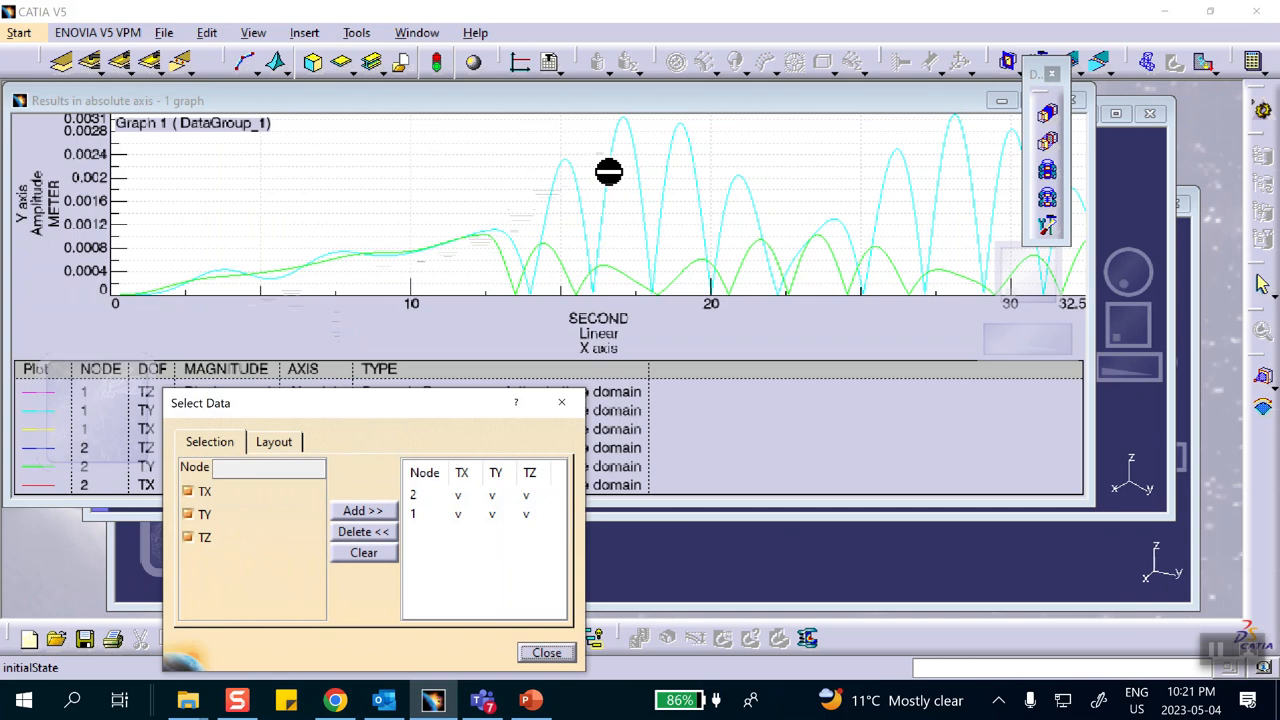
{"action": "left_click", "coordinate": [541, 652]}
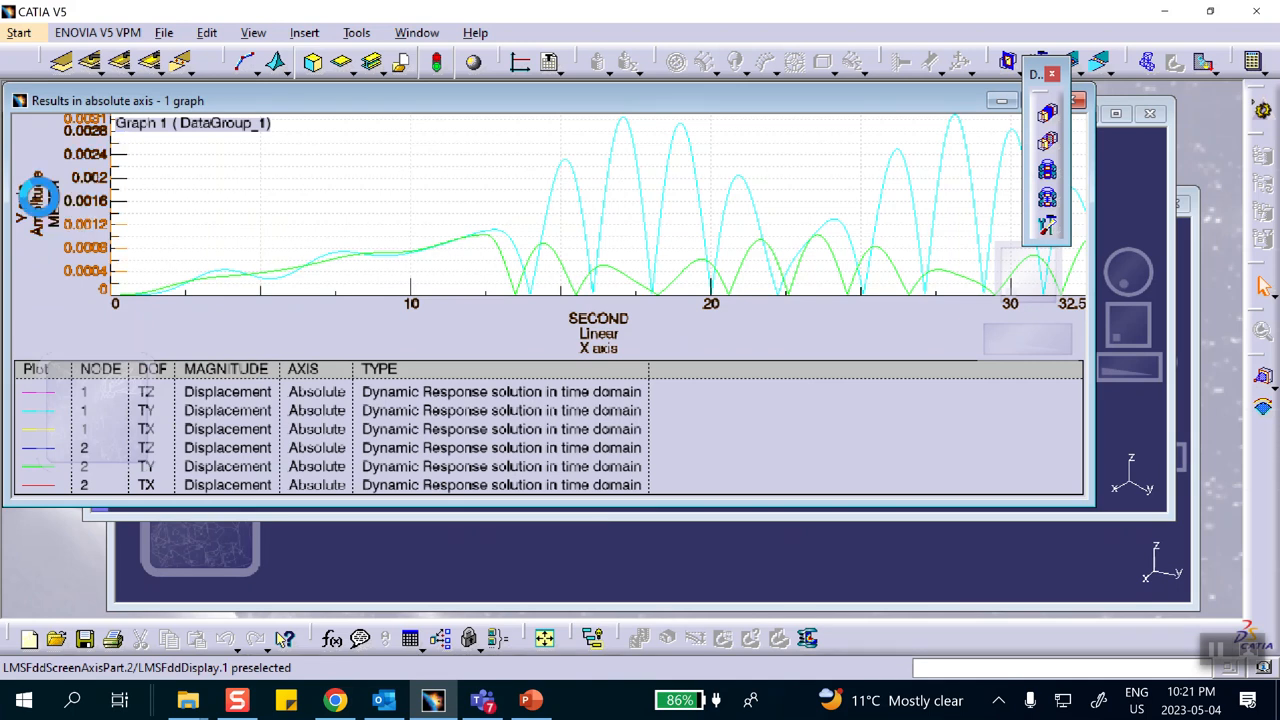
Step: Change the format of the response graph's Y axis to Real
{"action": "right_click", "coordinate": [47, 198]}
{"action": "mouse_move", "coordinate": [69, 233]}
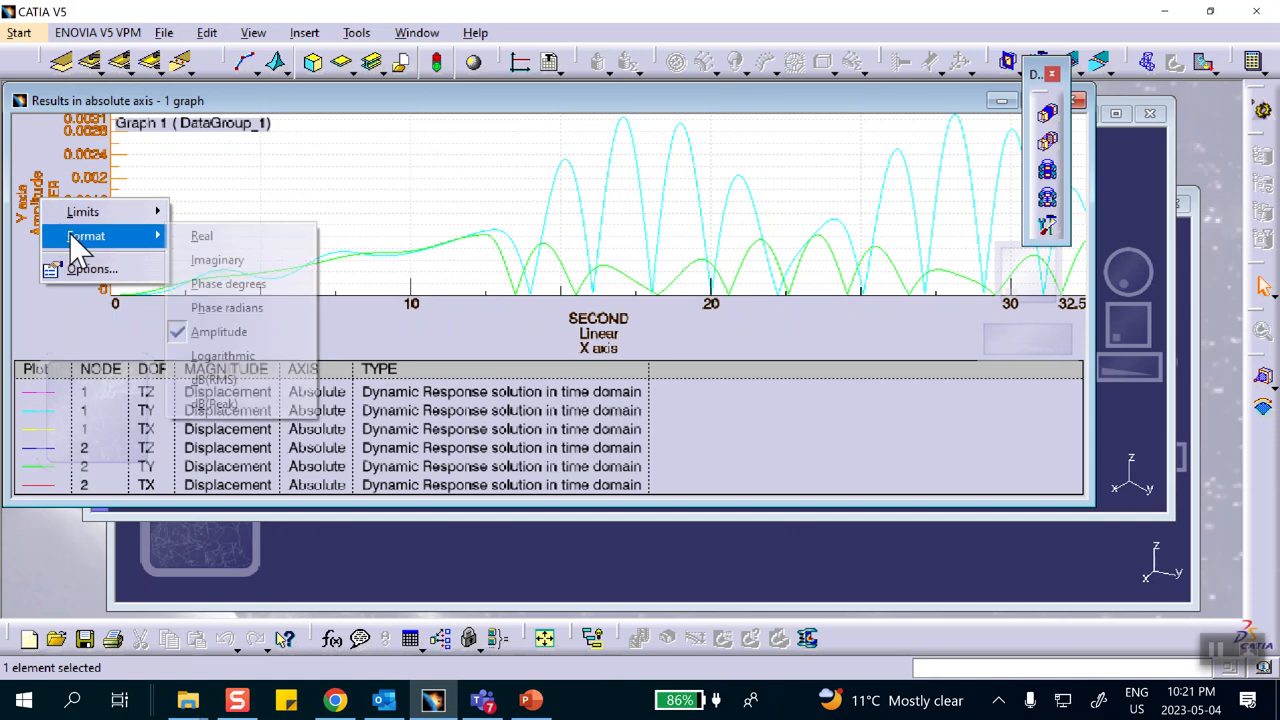
{"action": "left_click", "coordinate": [182, 238]}
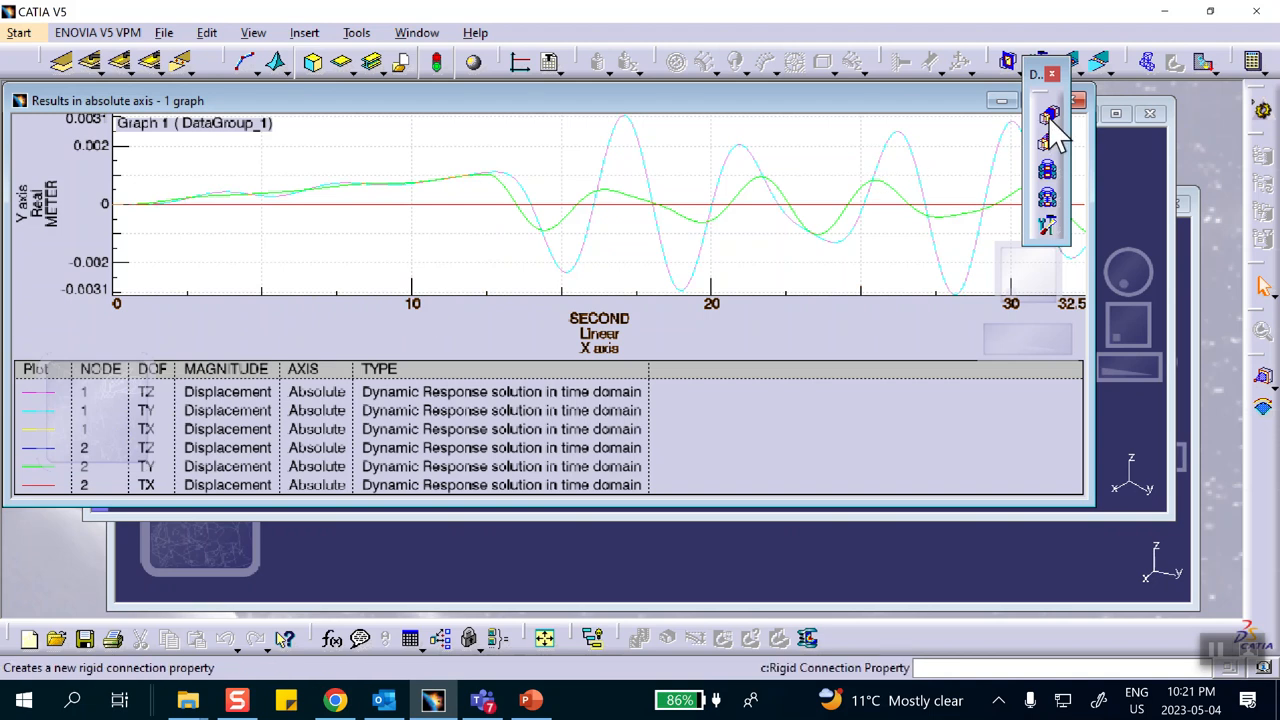
{"action": "right_click", "coordinate": [192, 246]}
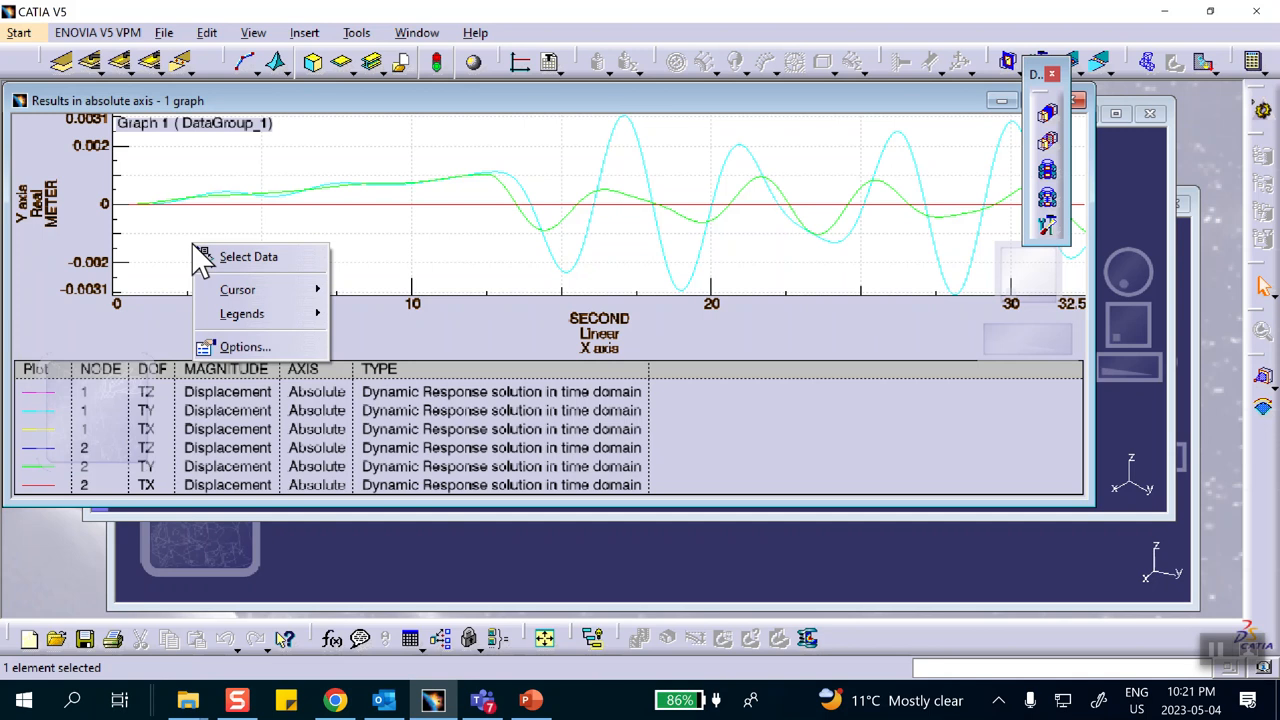
{"action": "mouse_move", "coordinate": [205, 296]}
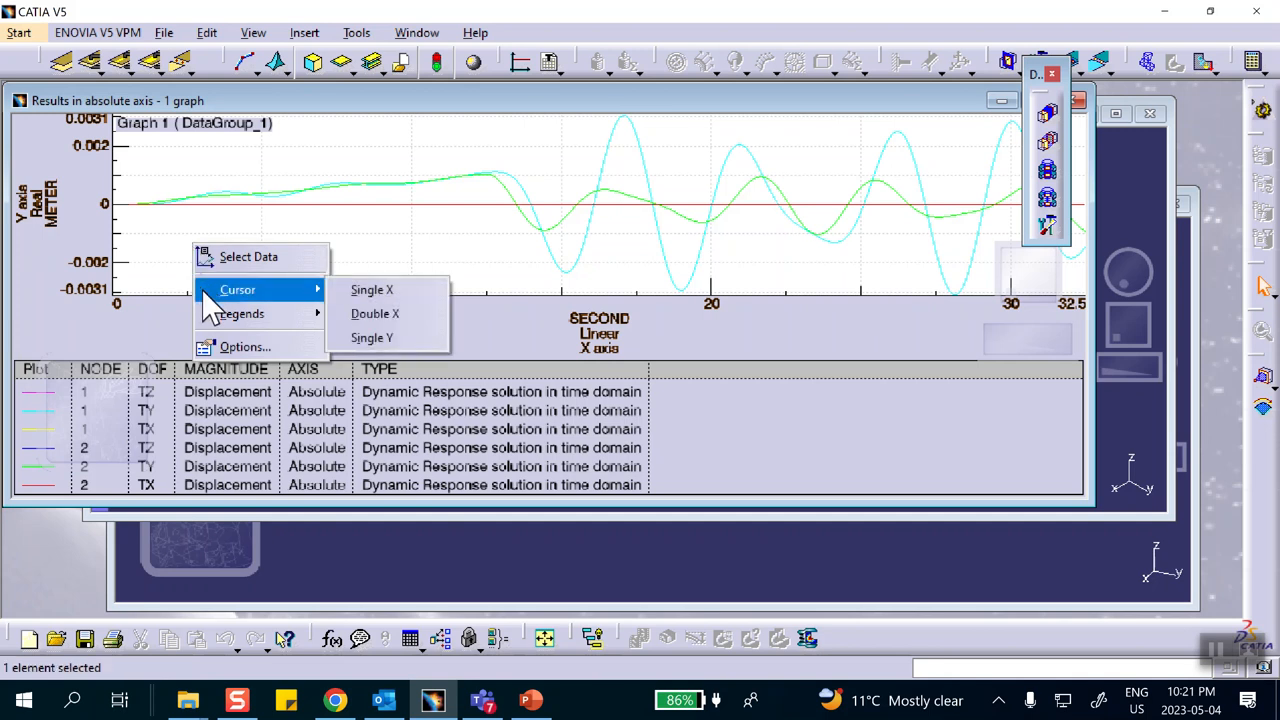
{"action": "left_click", "coordinate": [478, 268]}
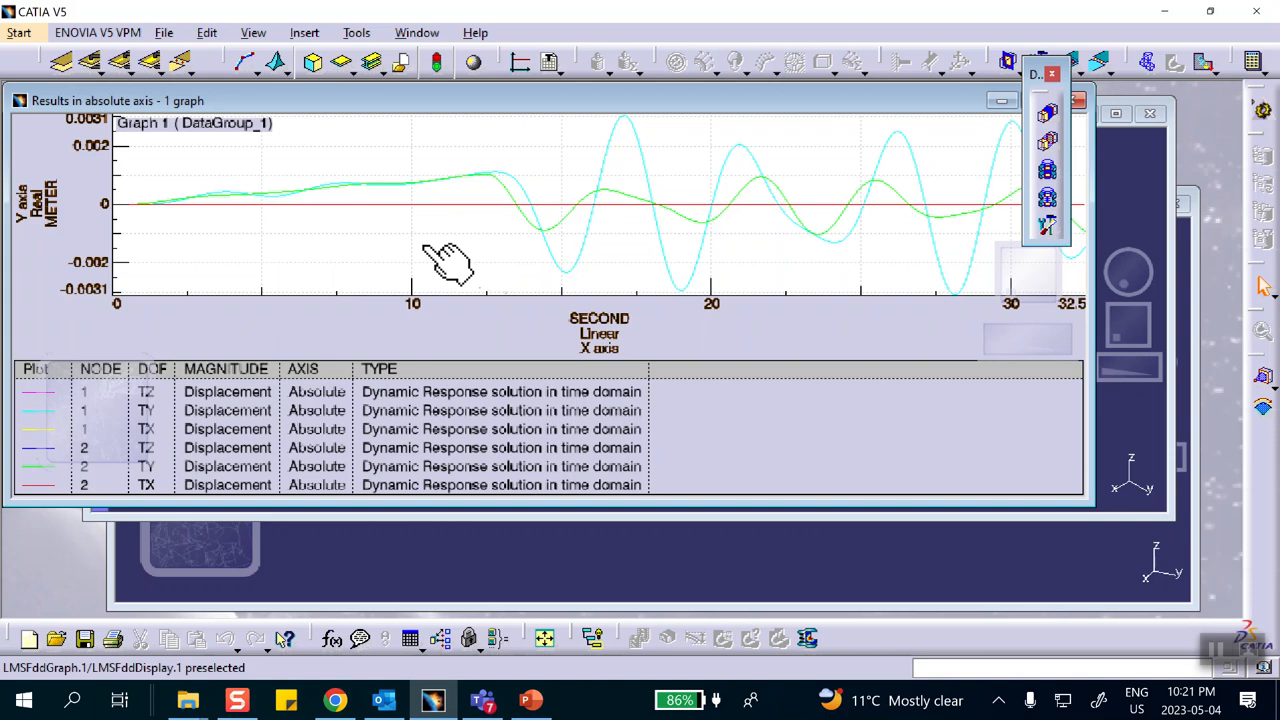
Step: Set the response graph's unit system to Options defined
{"action": "right_click", "coordinate": [342, 236]}
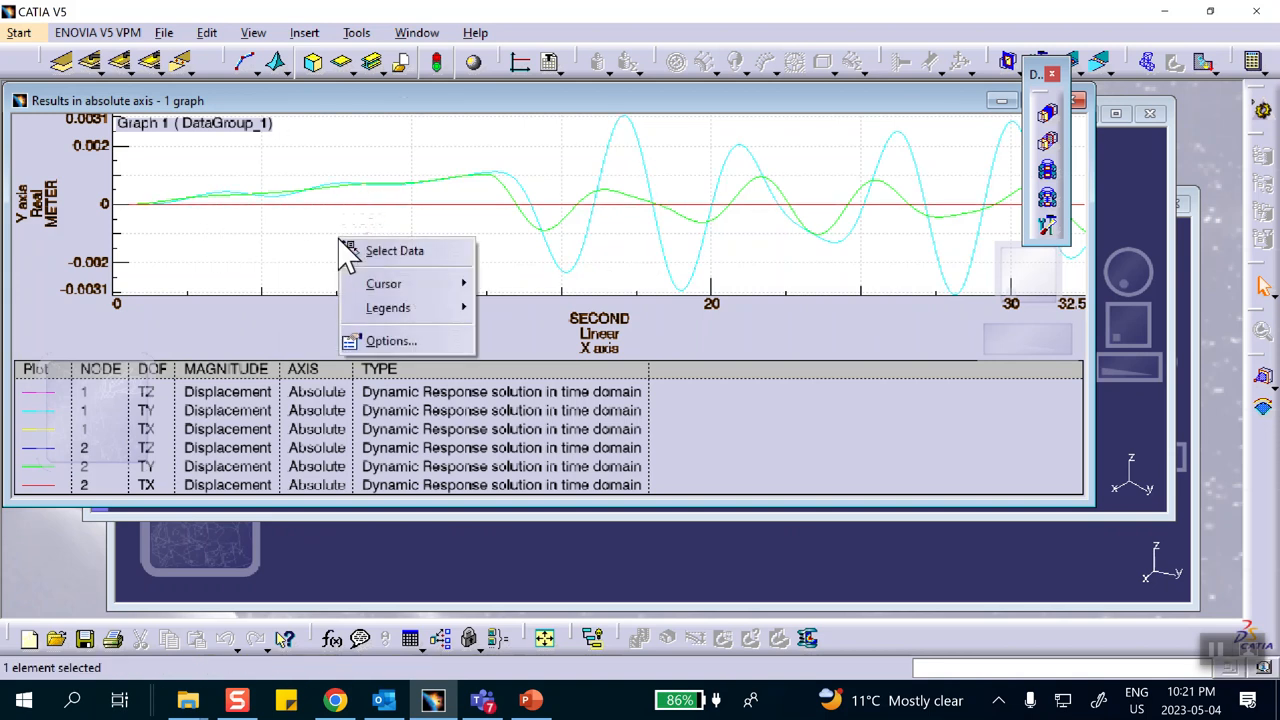
{"action": "left_click", "coordinate": [382, 341]}
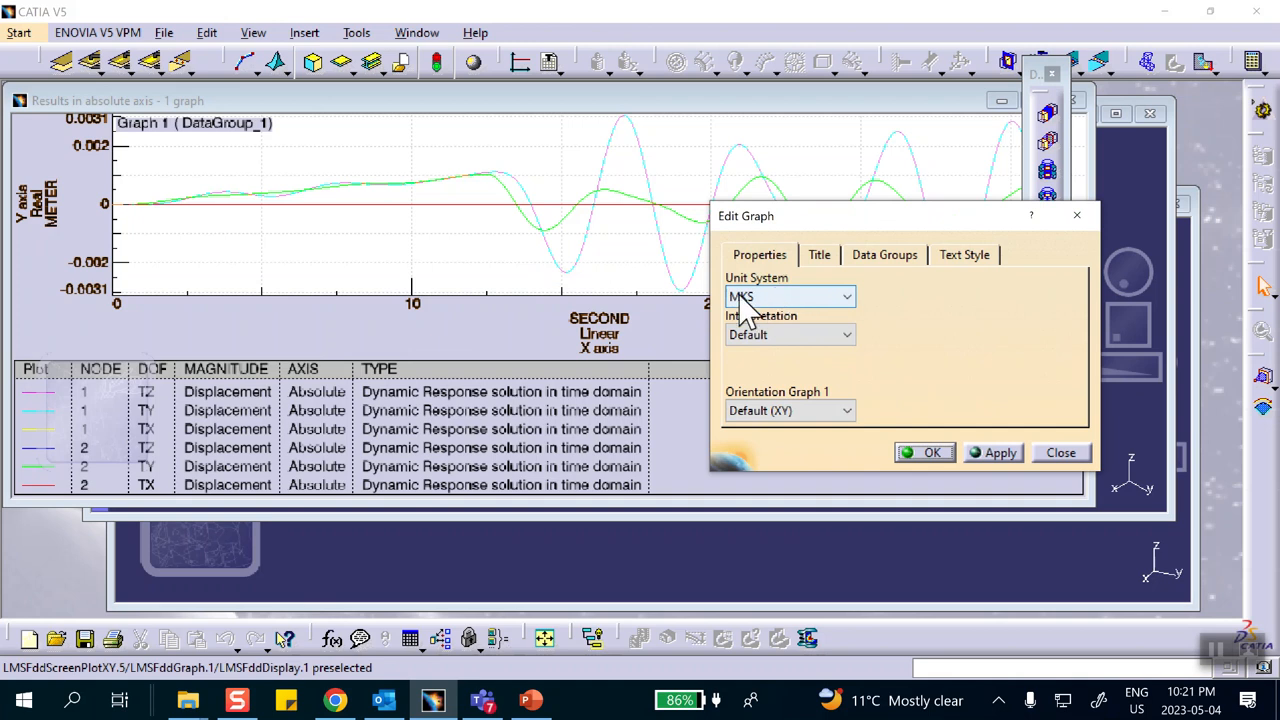
{"action": "left_click", "coordinate": [752, 299]}
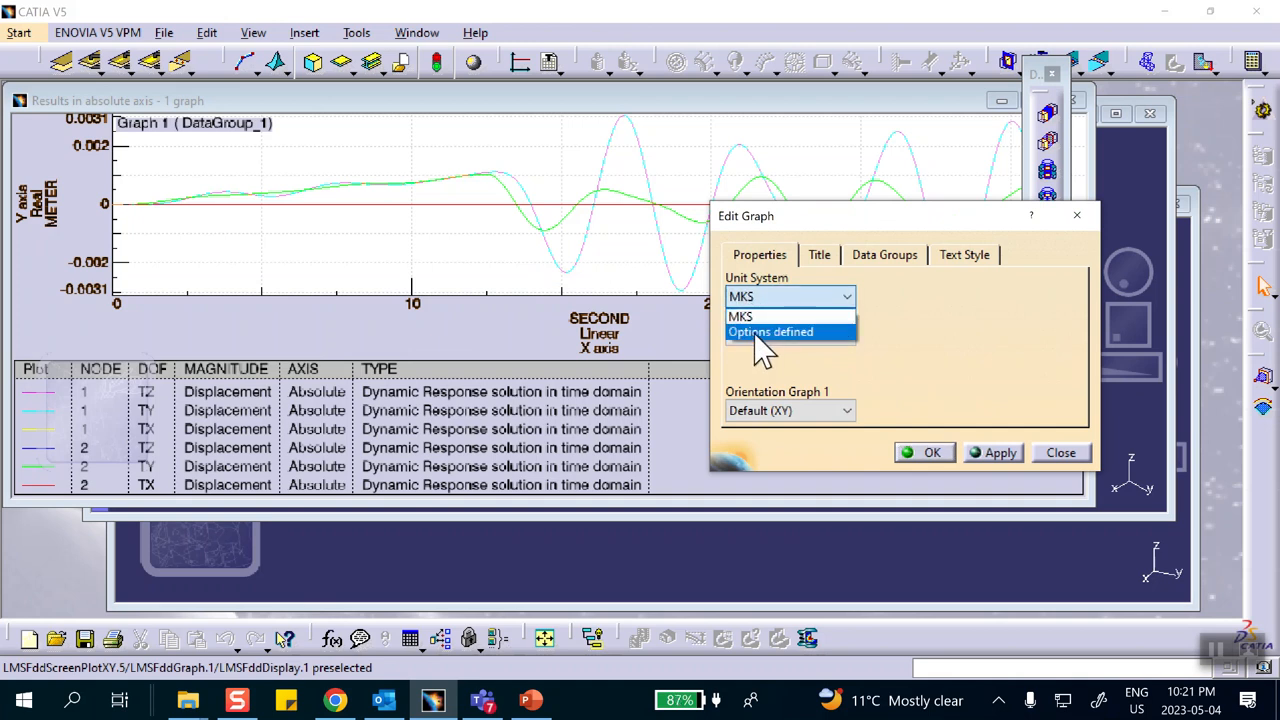
{"action": "left_click", "coordinate": [770, 332]}
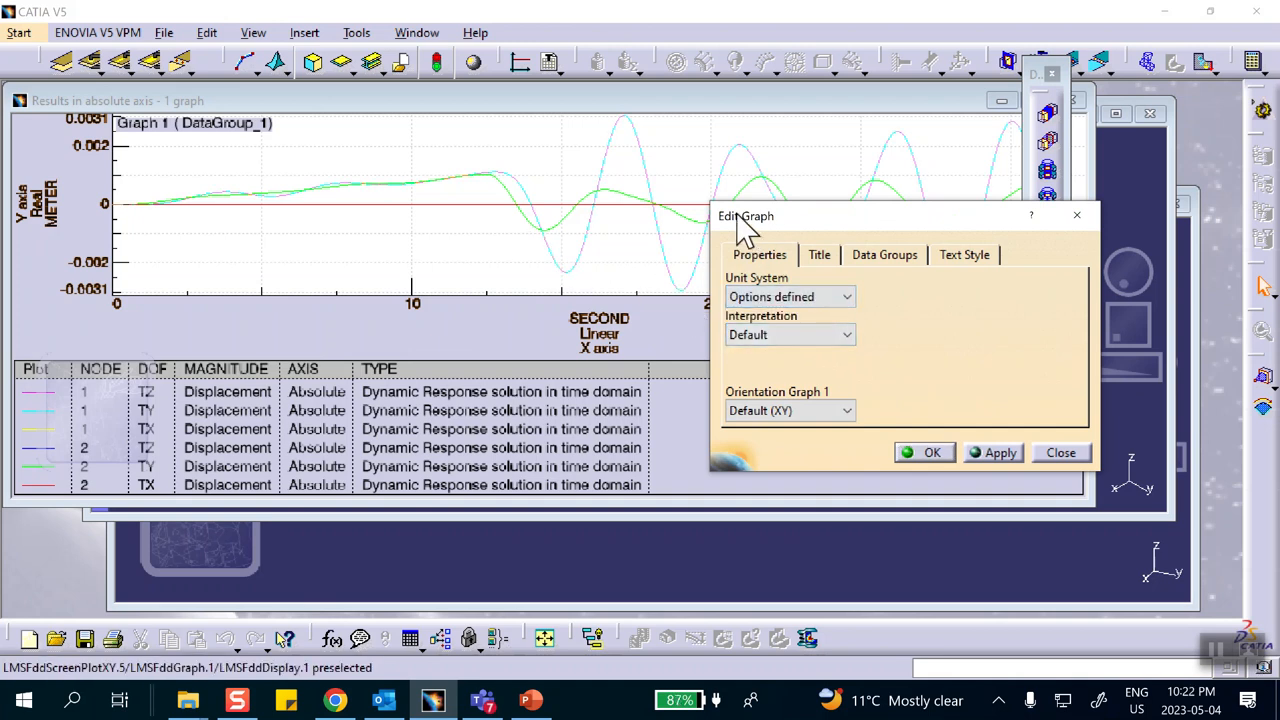
{"action": "left_click", "coordinate": [930, 452]}
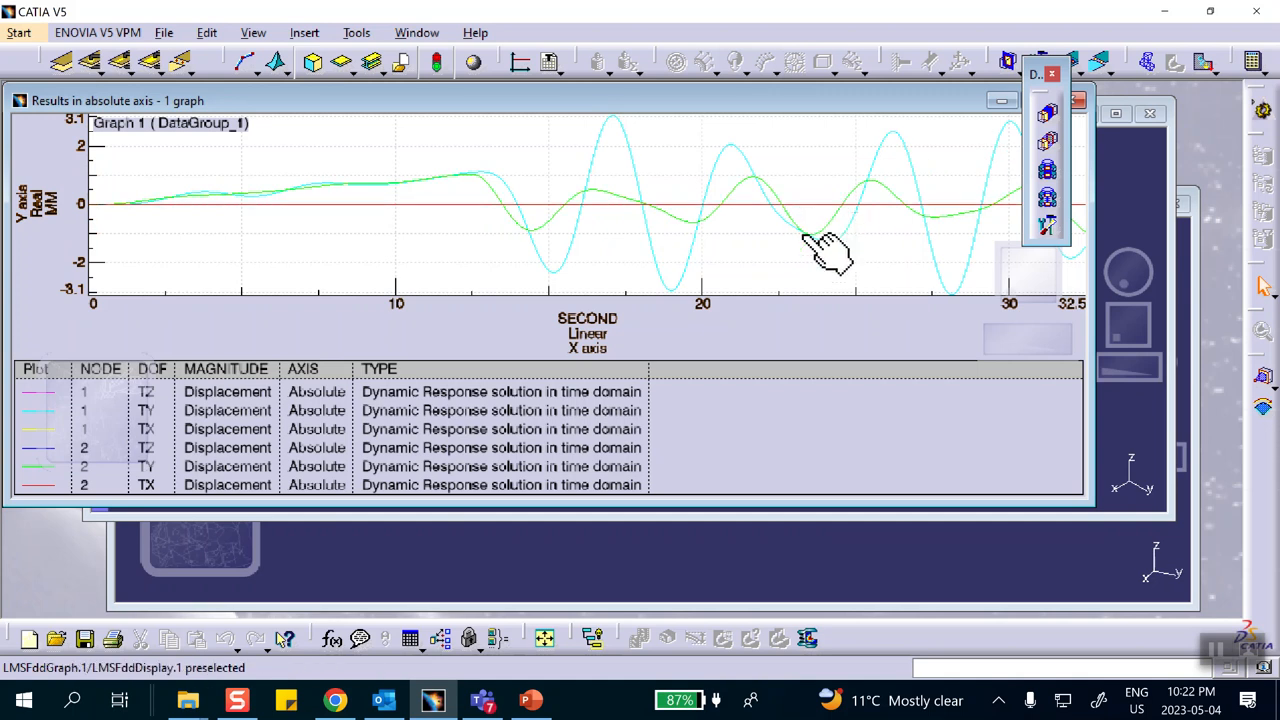
Step: Switch to the PowerPoint presentation, examine the reference response plot on slide 8, and return to CATIA
{"action": "left_click", "coordinate": [530, 700]}
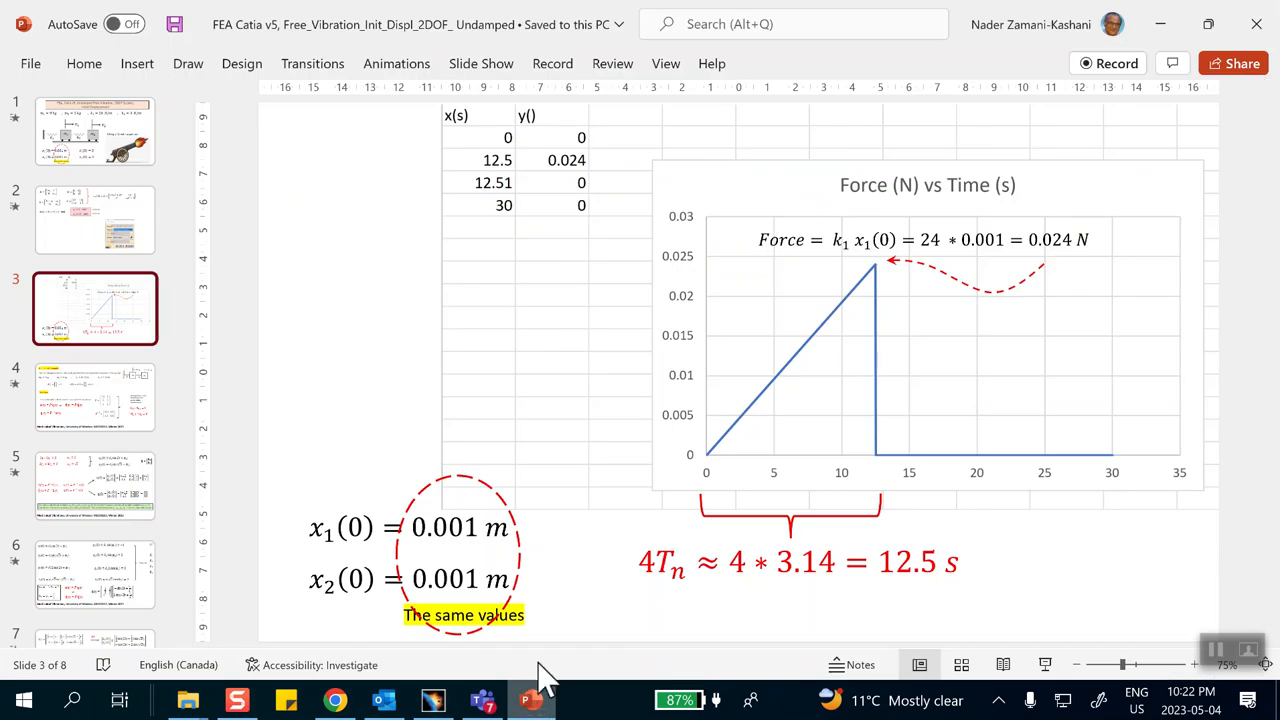
{"action": "scroll", "coordinate": [94, 560], "scroll_direction": "down", "scroll_amount": 2}
{"action": "scroll", "coordinate": [96, 545], "scroll_direction": "down", "scroll_amount": 1}
{"action": "left_click", "coordinate": [94, 585]}
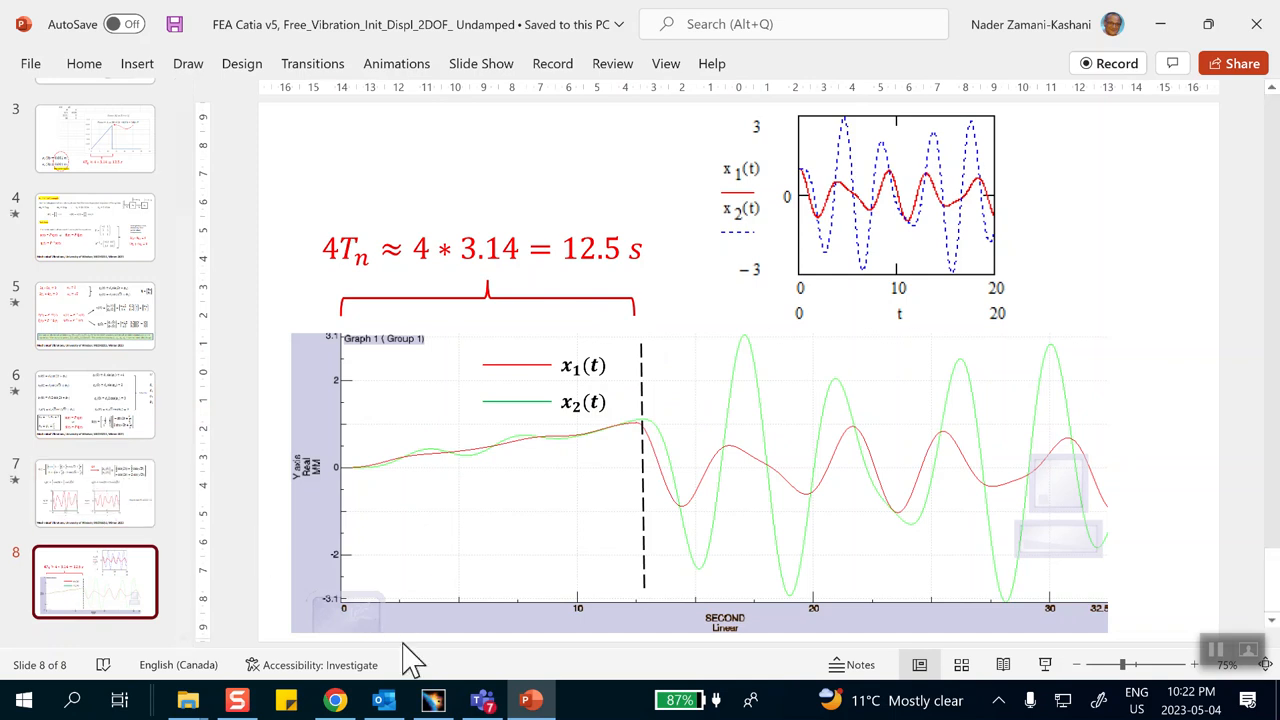
{"action": "left_click", "coordinate": [431, 699]}
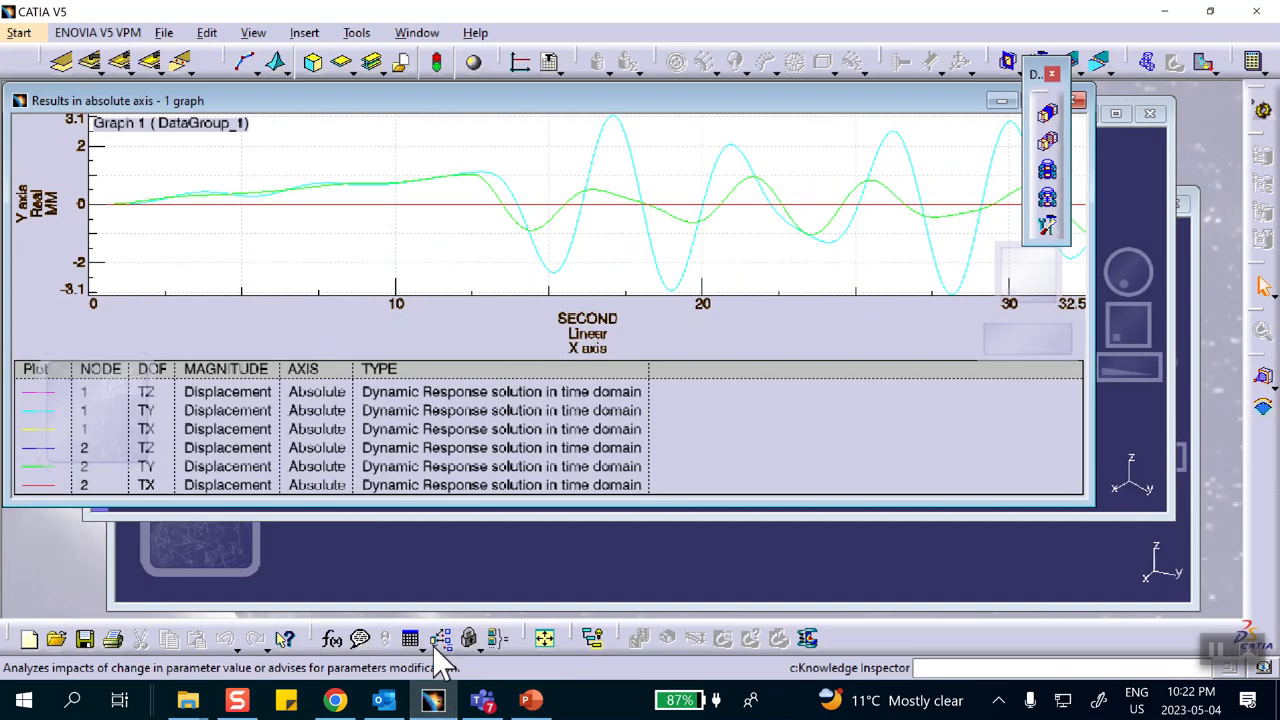
Step: Reopen the existing absolute-axis graph and try to restrict its data selection to TY, closing the graph at the end
{"action": "left_click", "coordinate": [1077, 100]}
{"action": "double_click", "coordinate": [352, 331]}
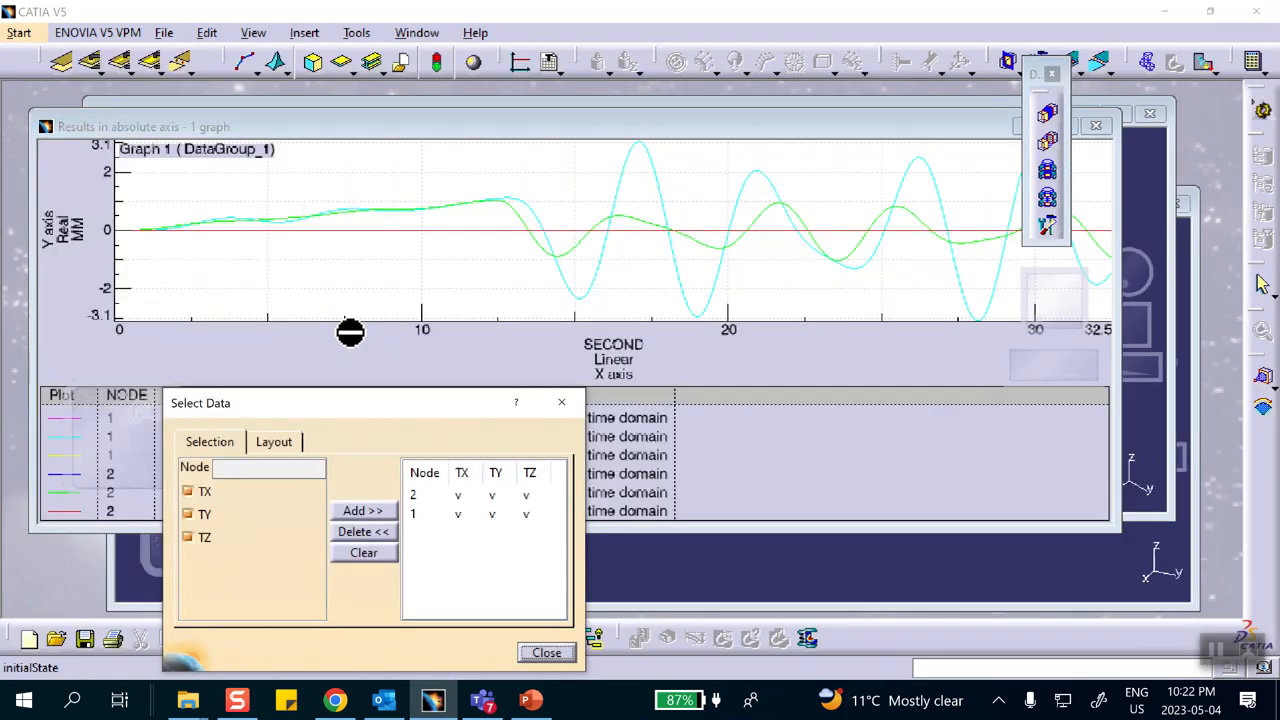
{"action": "left_click", "coordinate": [188, 494]}
{"action": "left_click", "coordinate": [187, 537]}
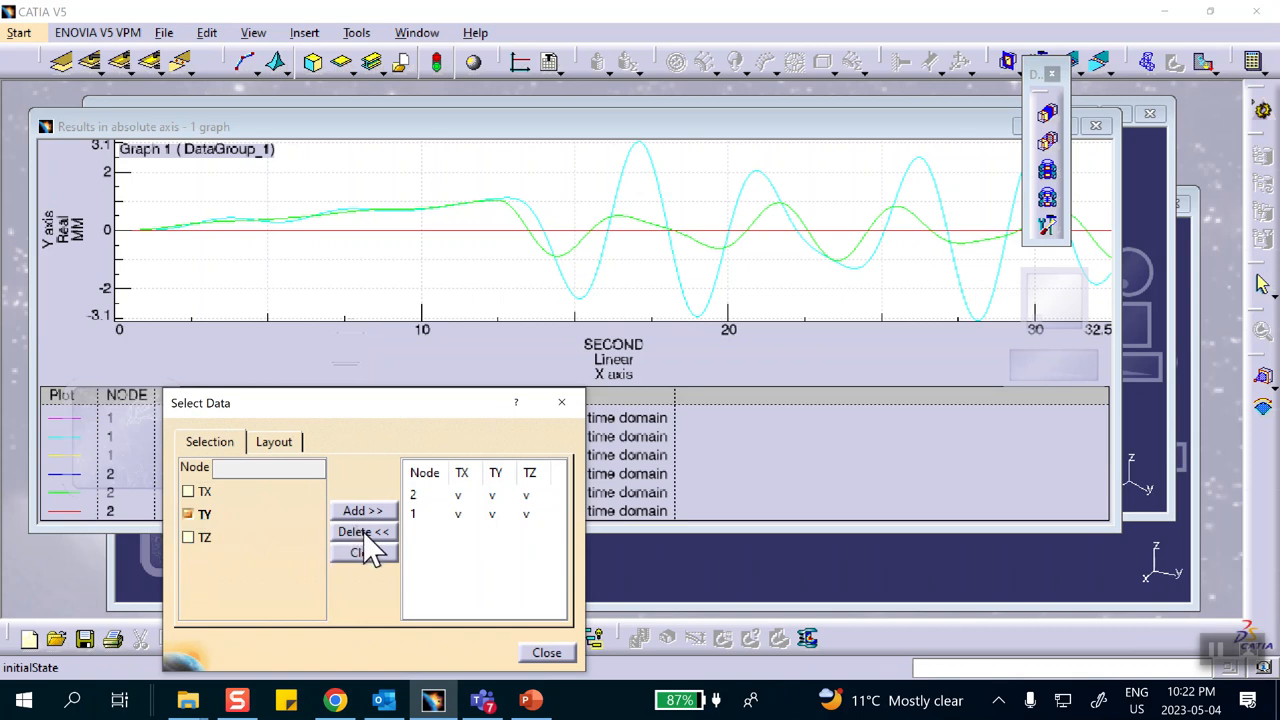
{"action": "left_click", "coordinate": [548, 655]}
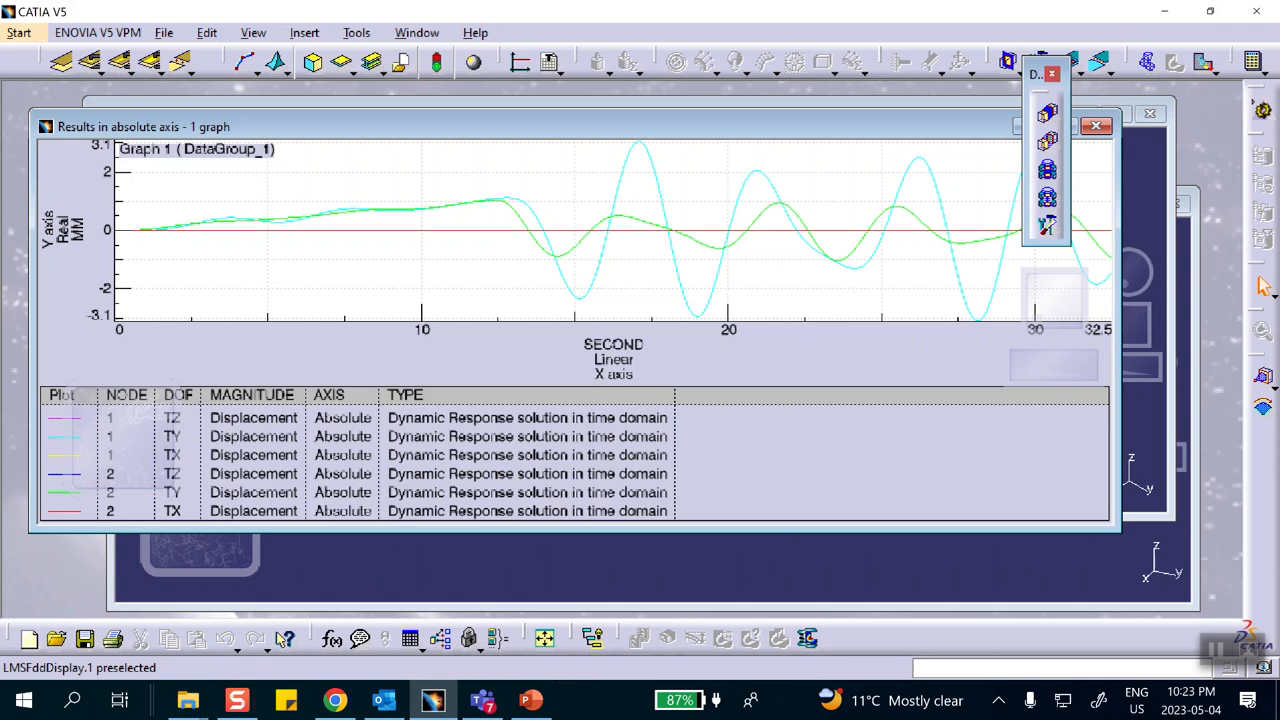
{"action": "left_click", "coordinate": [1097, 127]}
Step: Generate a new 2D display of Transient Dynamic Response Solution.1 with results in absolute axis and the 1 graph layout
{"action": "left_click", "coordinate": [390, 299]}
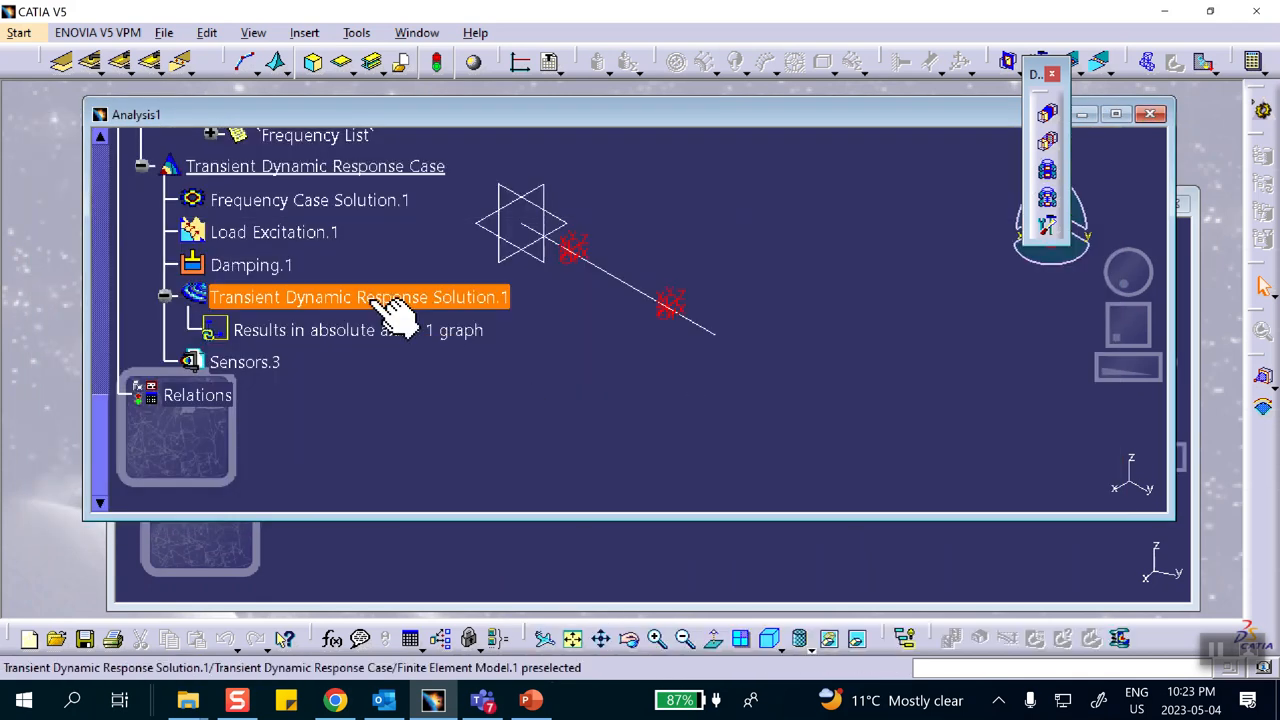
{"action": "right_click", "coordinate": [374, 298]}
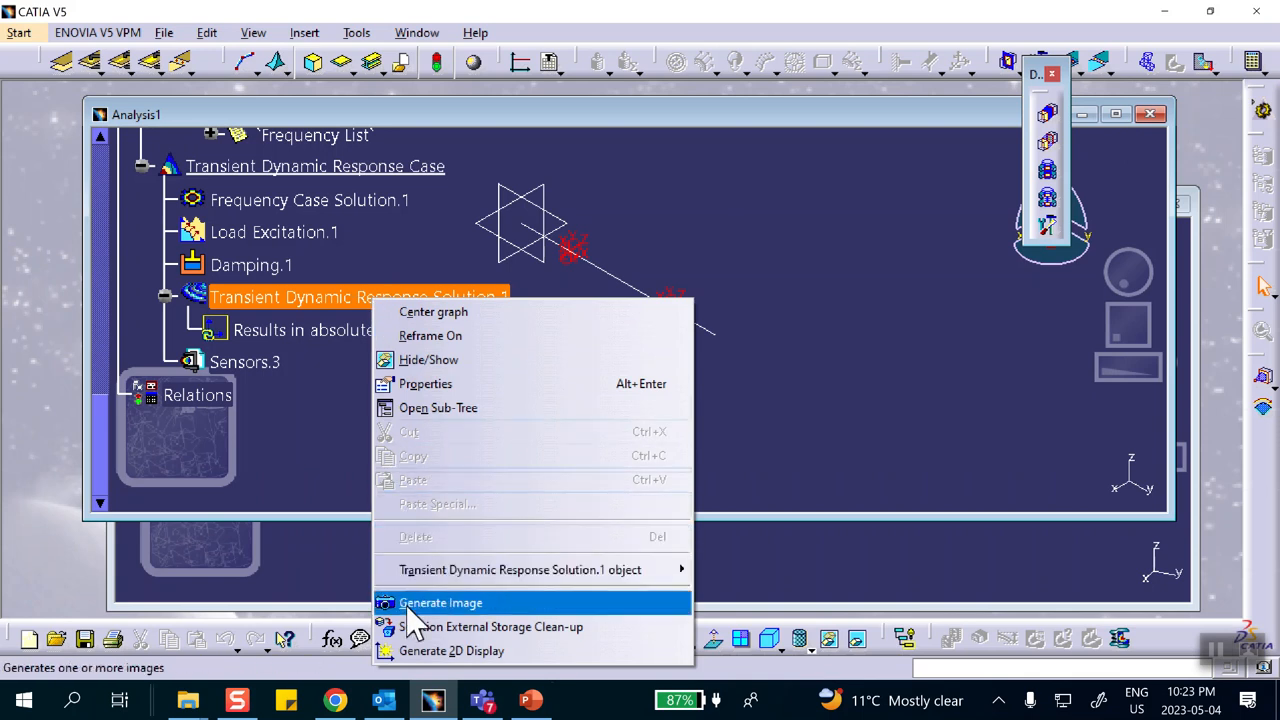
{"action": "left_click", "coordinate": [410, 651]}
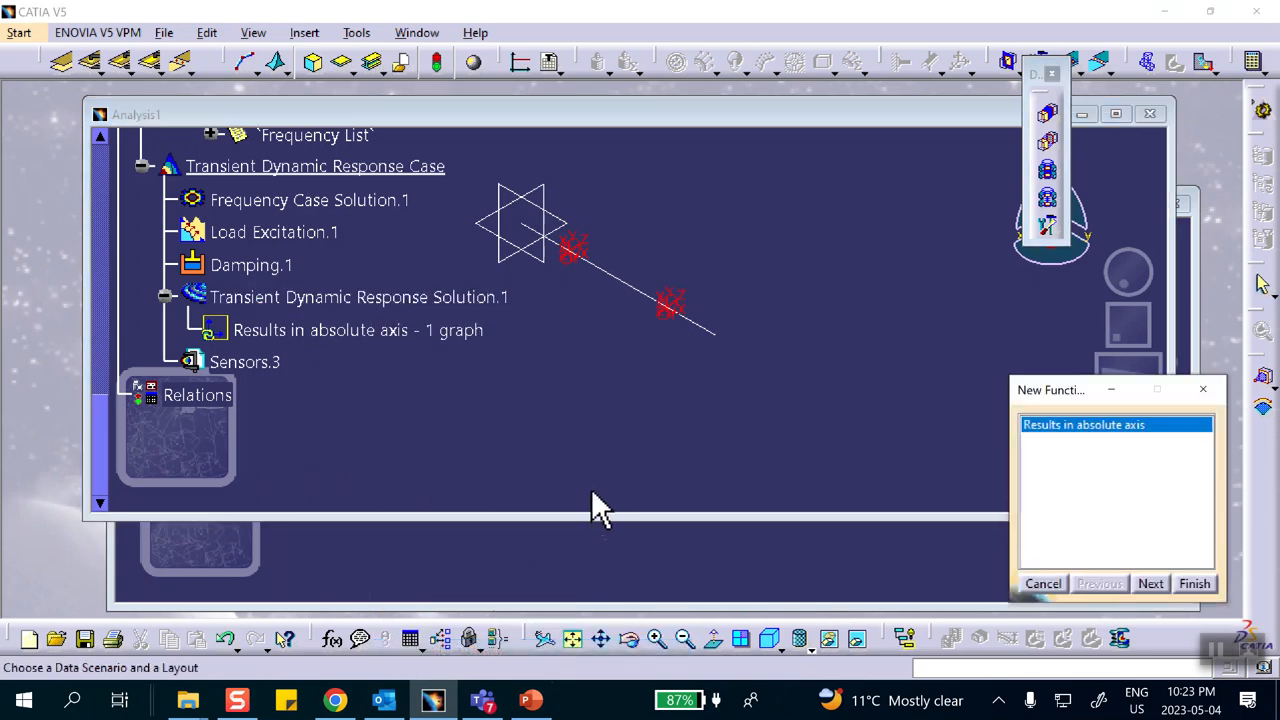
{"action": "left_click", "coordinate": [1152, 585]}
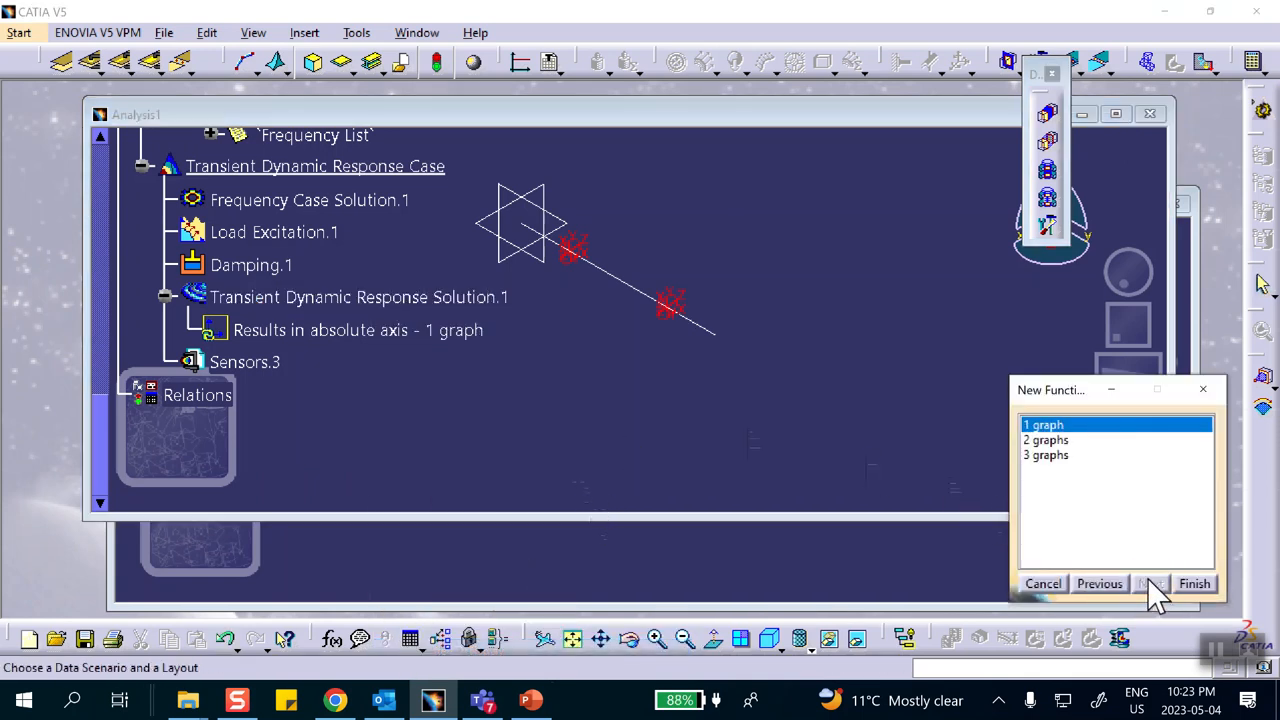
{"action": "left_click", "coordinate": [1194, 584]}
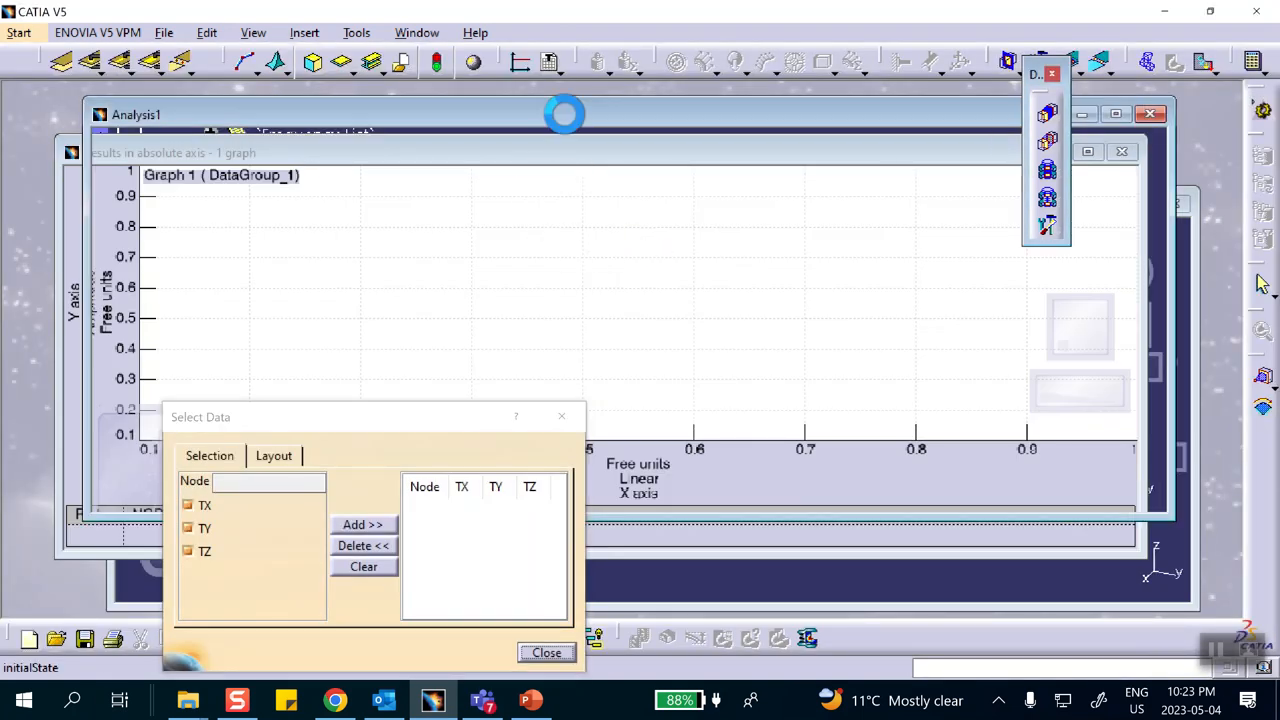
Step: Add only the TY displacement of node 2 and node 1 from the Analysis1 model to the new graph's data
{"action": "left_click", "coordinate": [566, 128]}
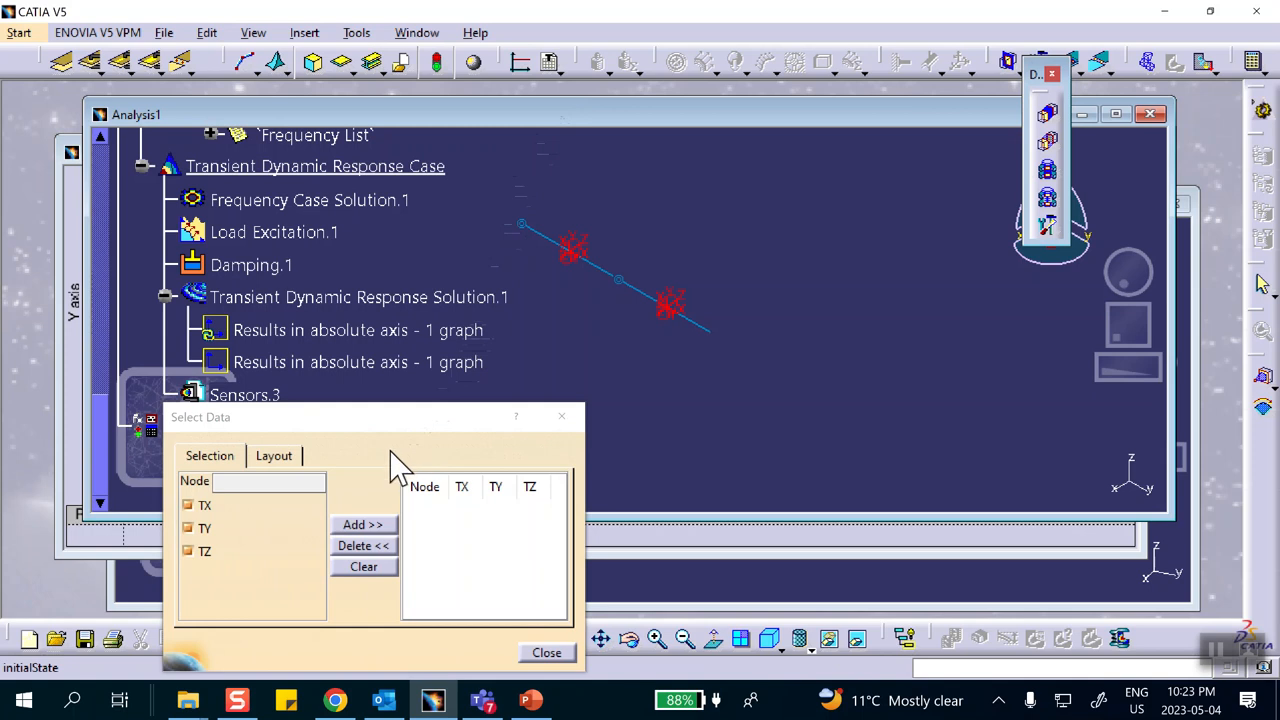
{"action": "left_click", "coordinate": [197, 526]}
{"action": "left_click", "coordinate": [189, 553]}
{"action": "left_click", "coordinate": [619, 280]}
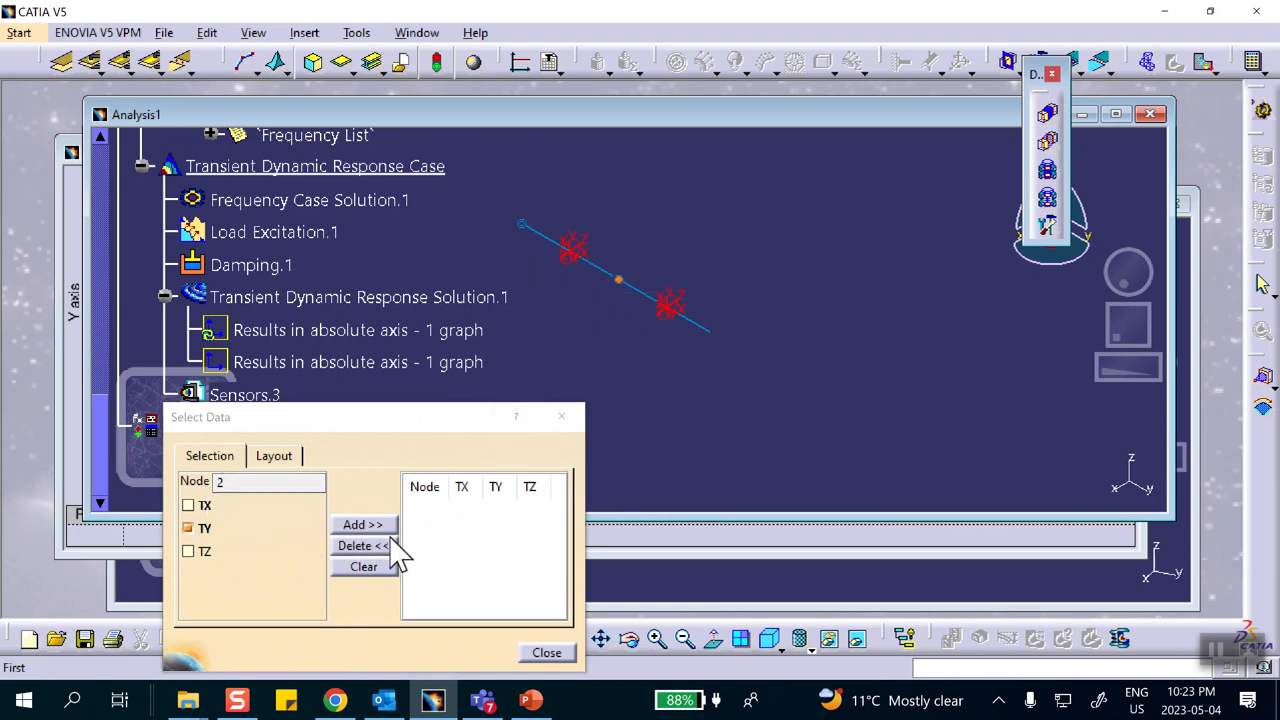
{"action": "left_click", "coordinate": [362, 526]}
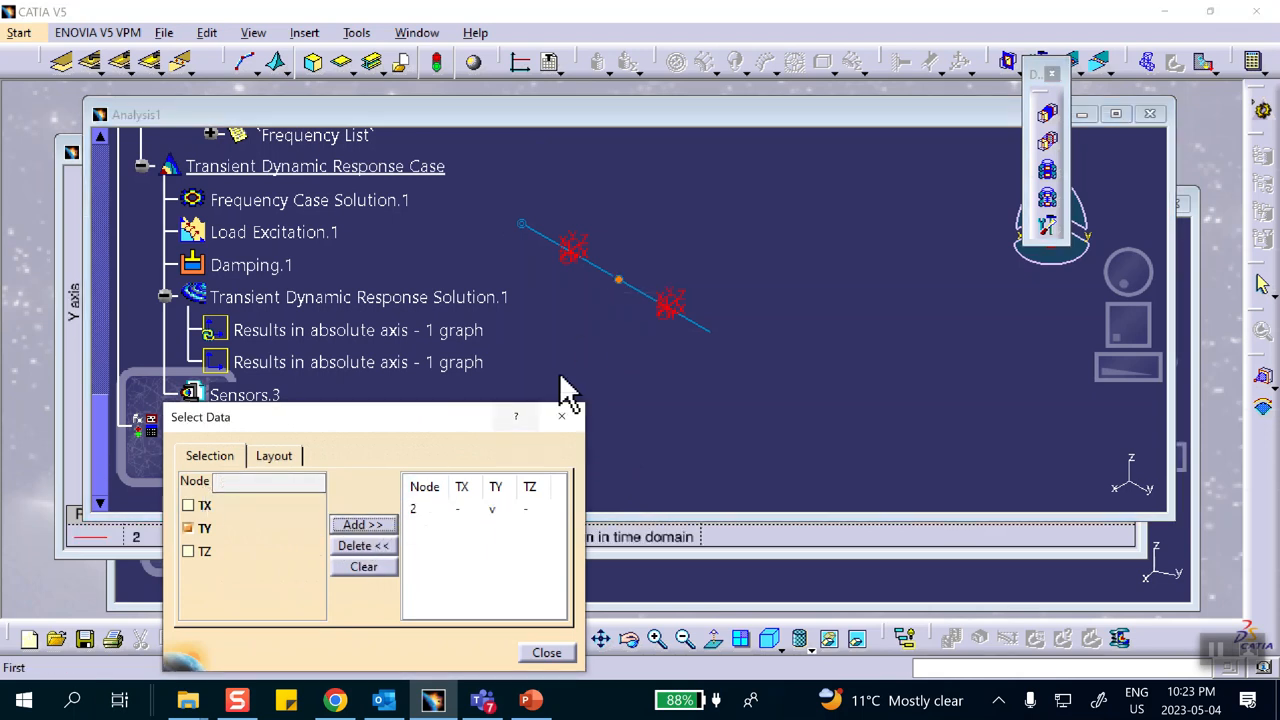
{"action": "left_click", "coordinate": [713, 332]}
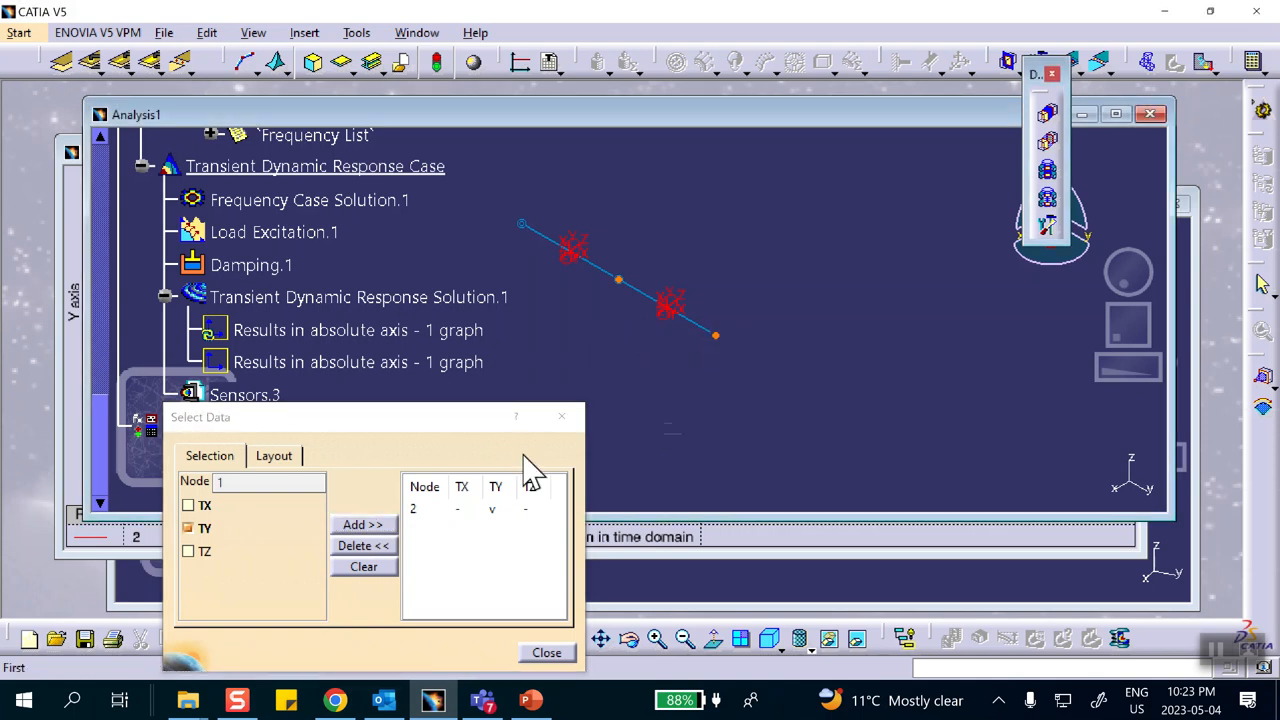
{"action": "left_click", "coordinate": [350, 525]}
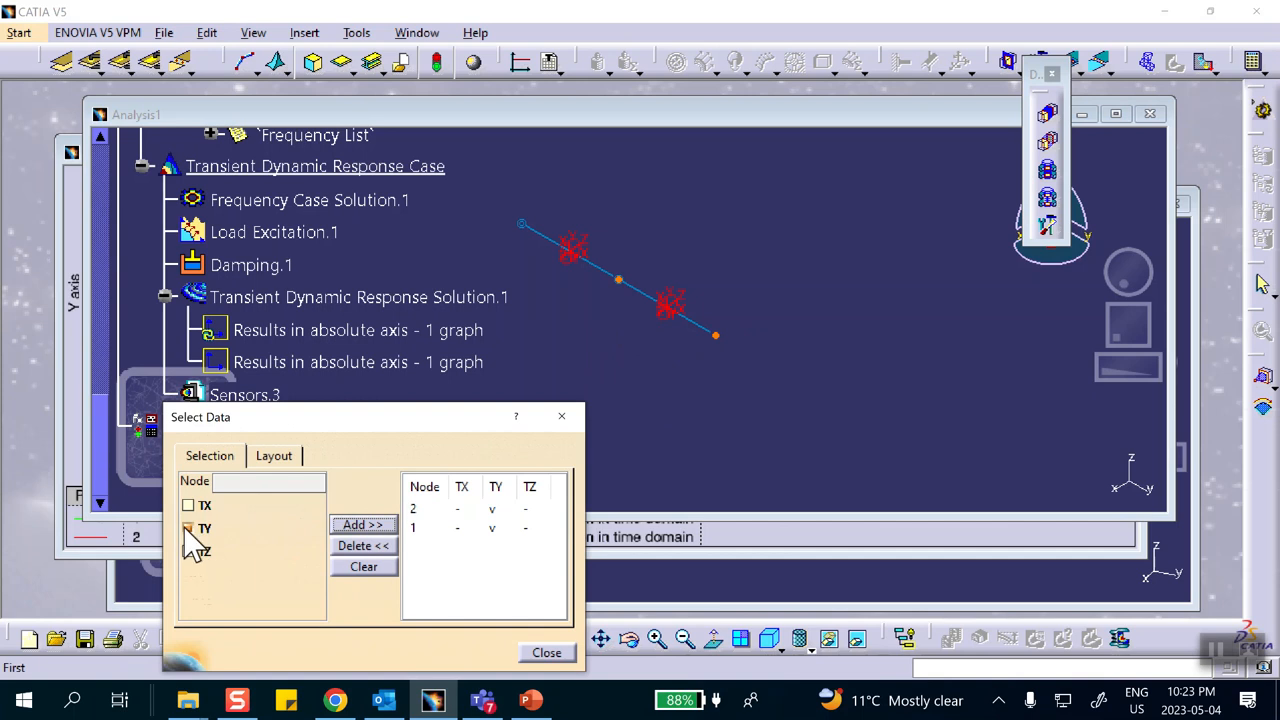
{"action": "left_click", "coordinate": [528, 652]}
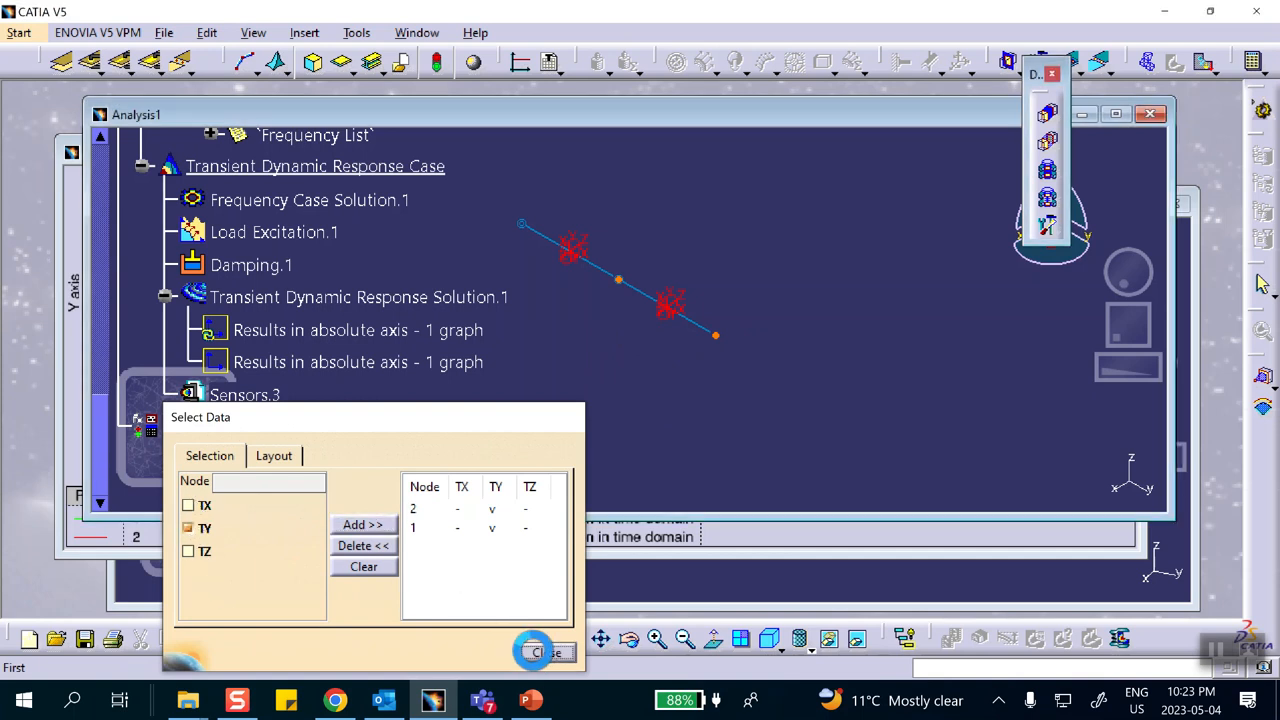
Step: Open the new absolute-axis graph without further data or image edits and change its Y axis format to Real
{"action": "double_click", "coordinate": [409, 361]}
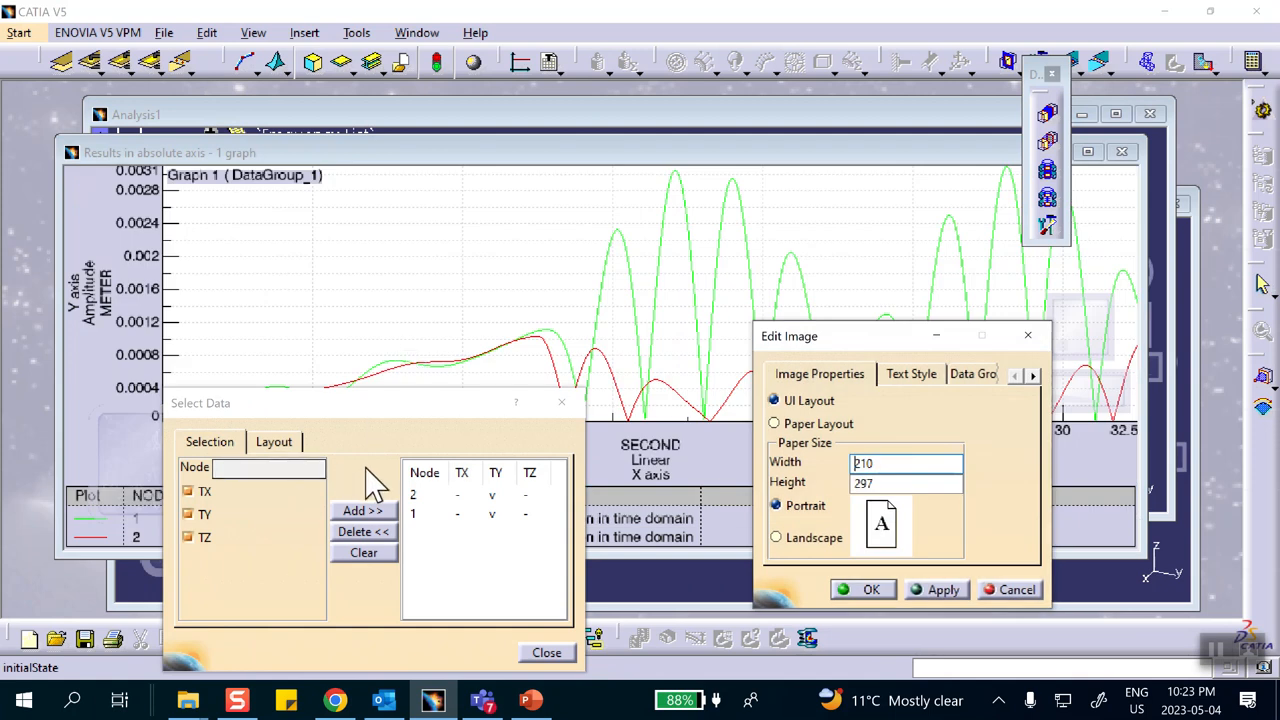
{"action": "left_click", "coordinate": [561, 402]}
{"action": "left_click", "coordinate": [1012, 590]}
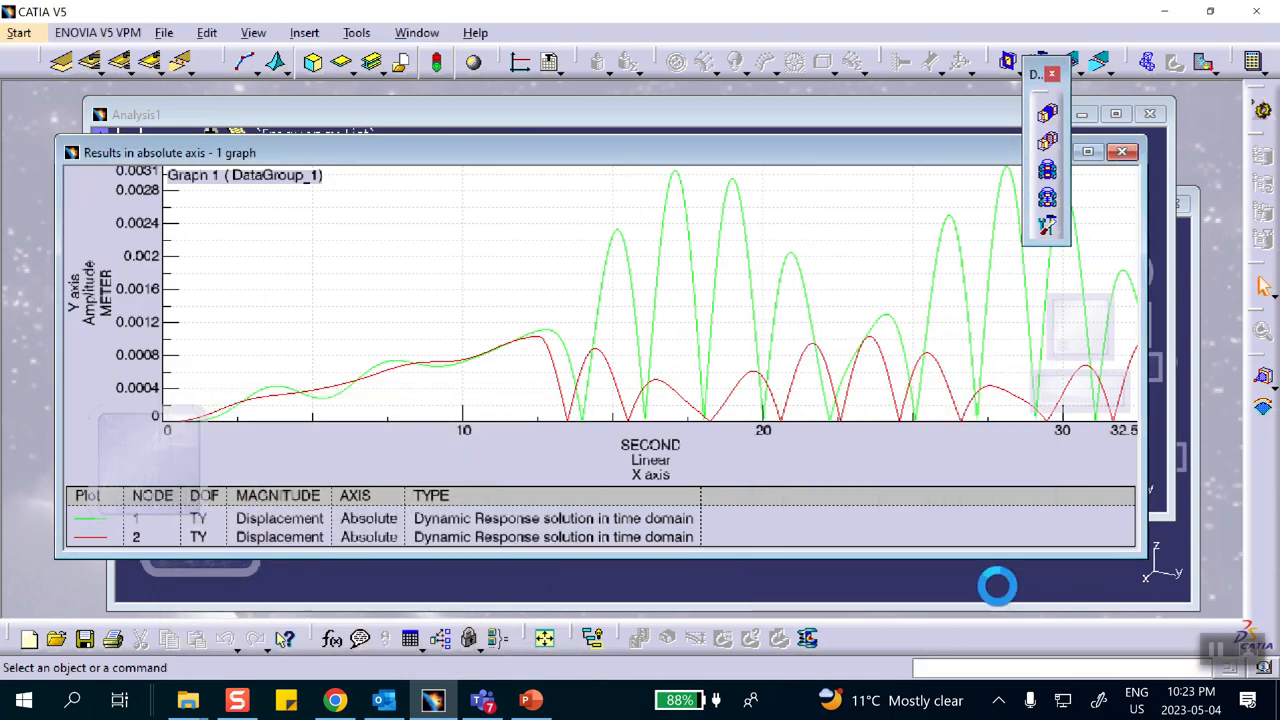
{"action": "right_click", "coordinate": [98, 302]}
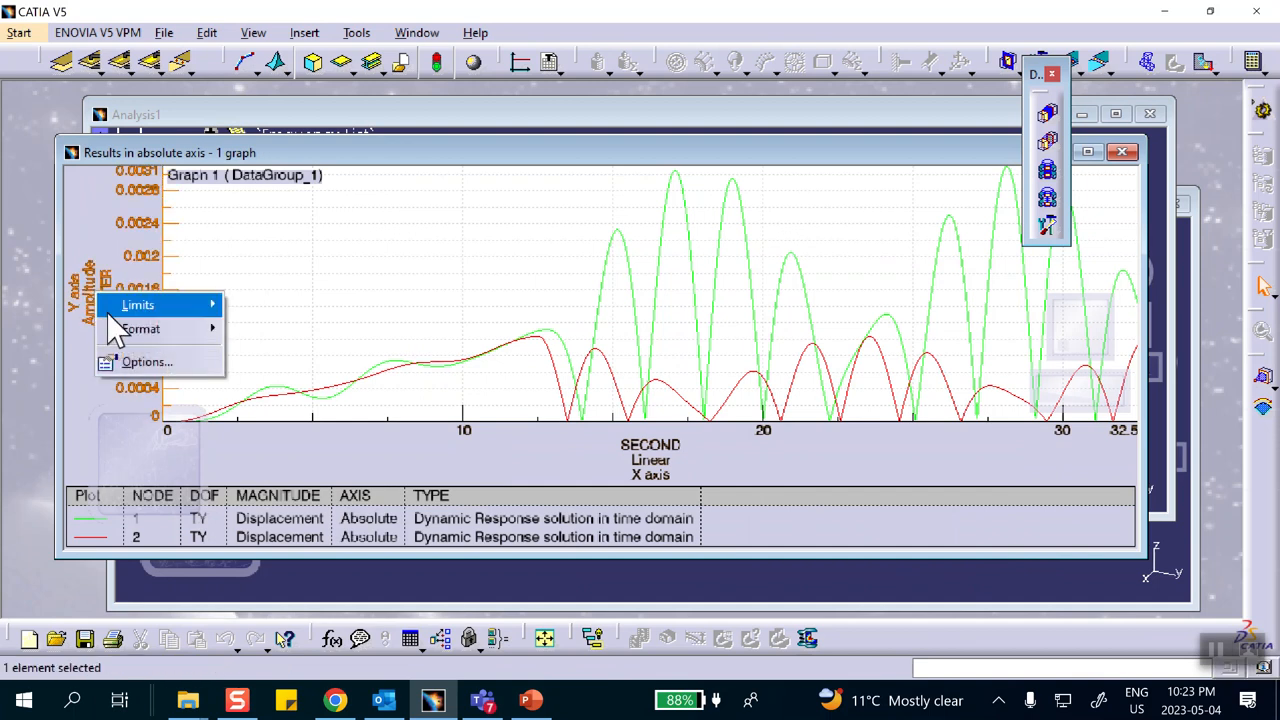
{"action": "mouse_move", "coordinate": [114, 326]}
{"action": "left_click", "coordinate": [251, 334]}
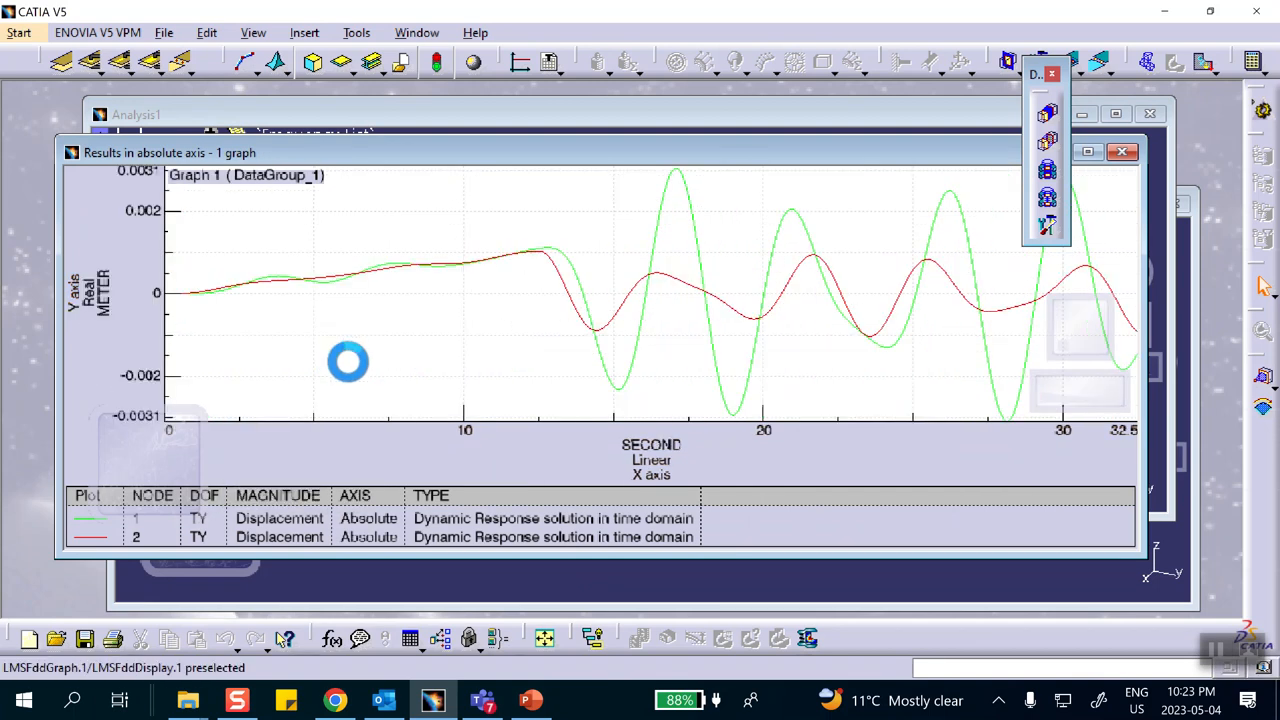
Step: Set the new TY displacement graph's unit system to Options defined
{"action": "right_click", "coordinate": [270, 347]}
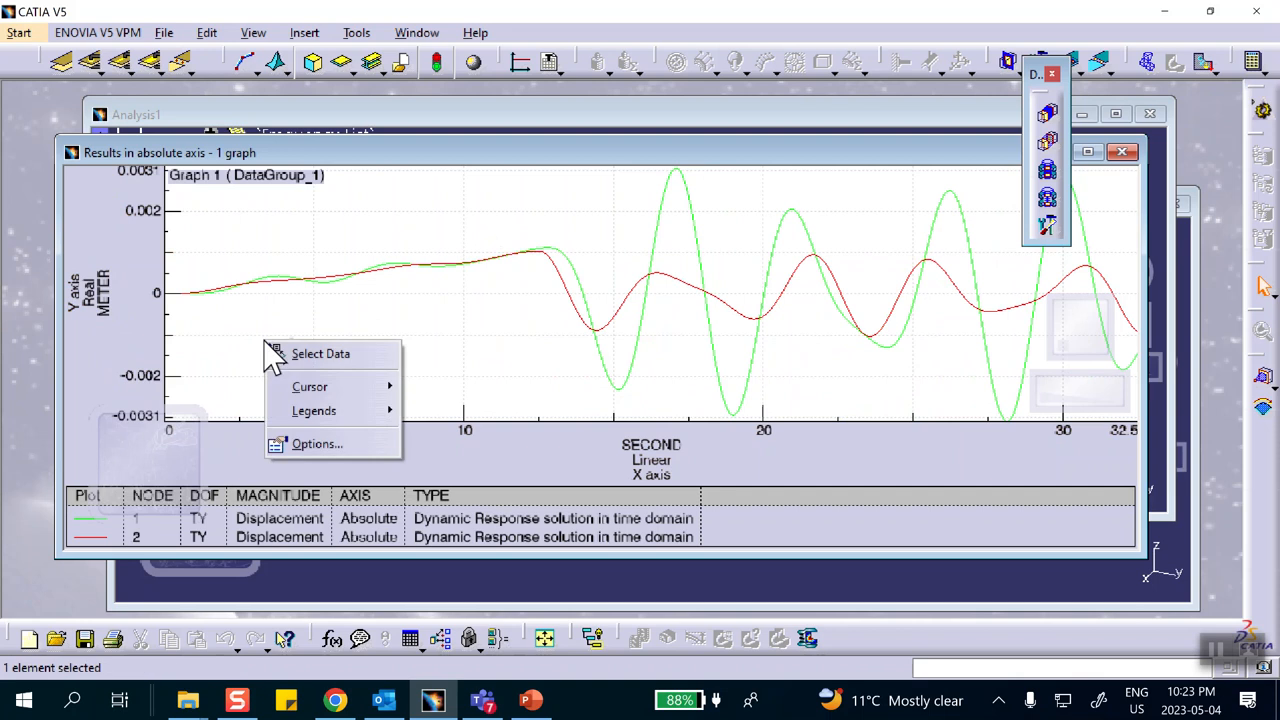
{"action": "left_click", "coordinate": [305, 447]}
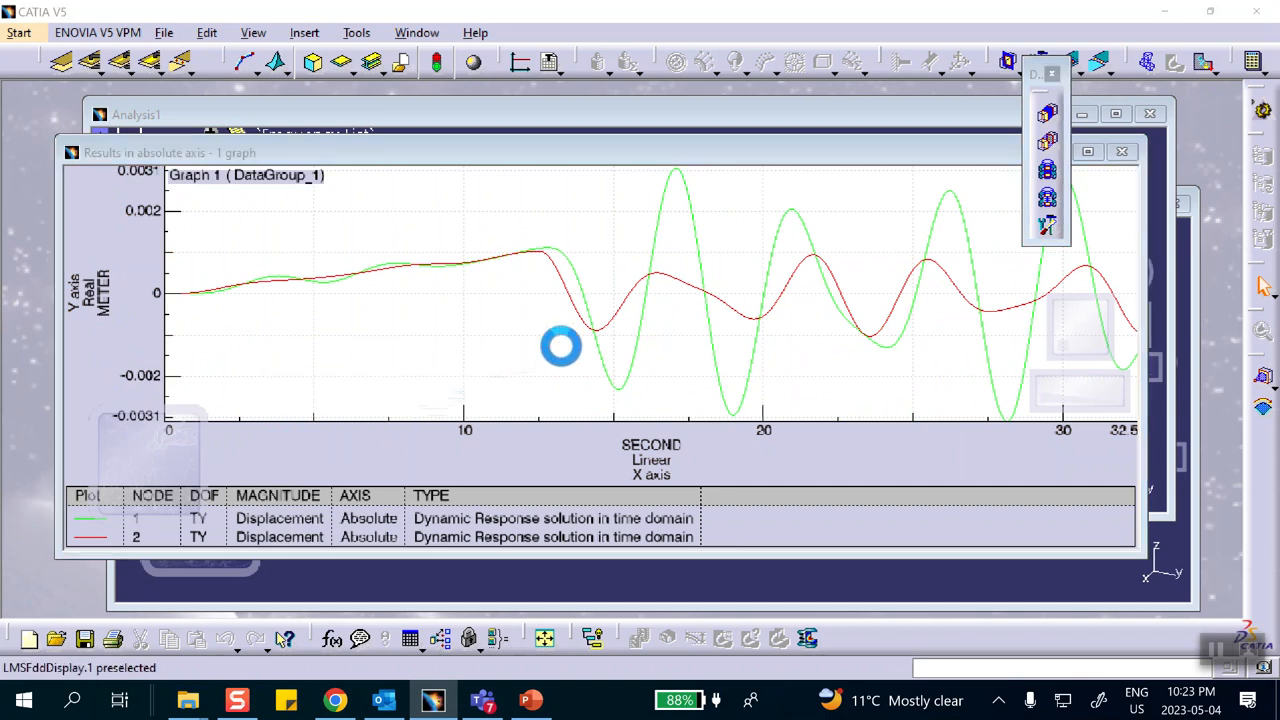
{"action": "left_click", "coordinate": [740, 296]}
{"action": "left_click", "coordinate": [752, 331]}
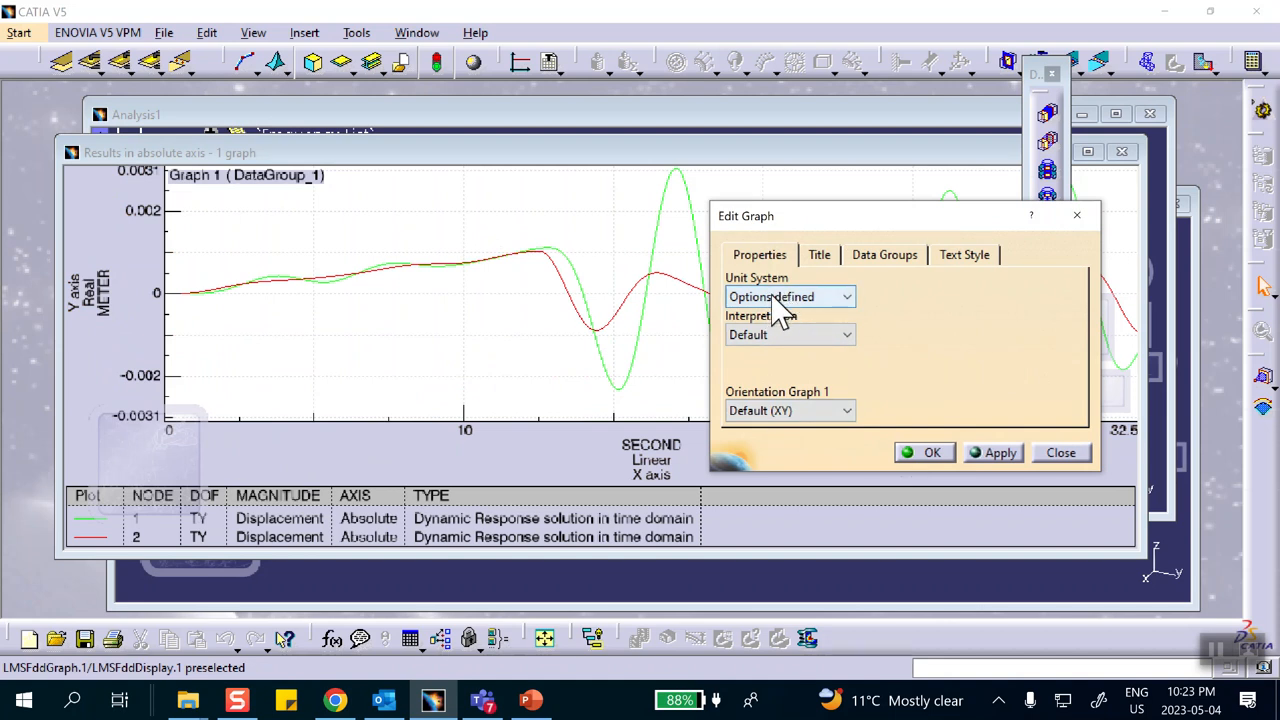
{"action": "left_click", "coordinate": [928, 453]}
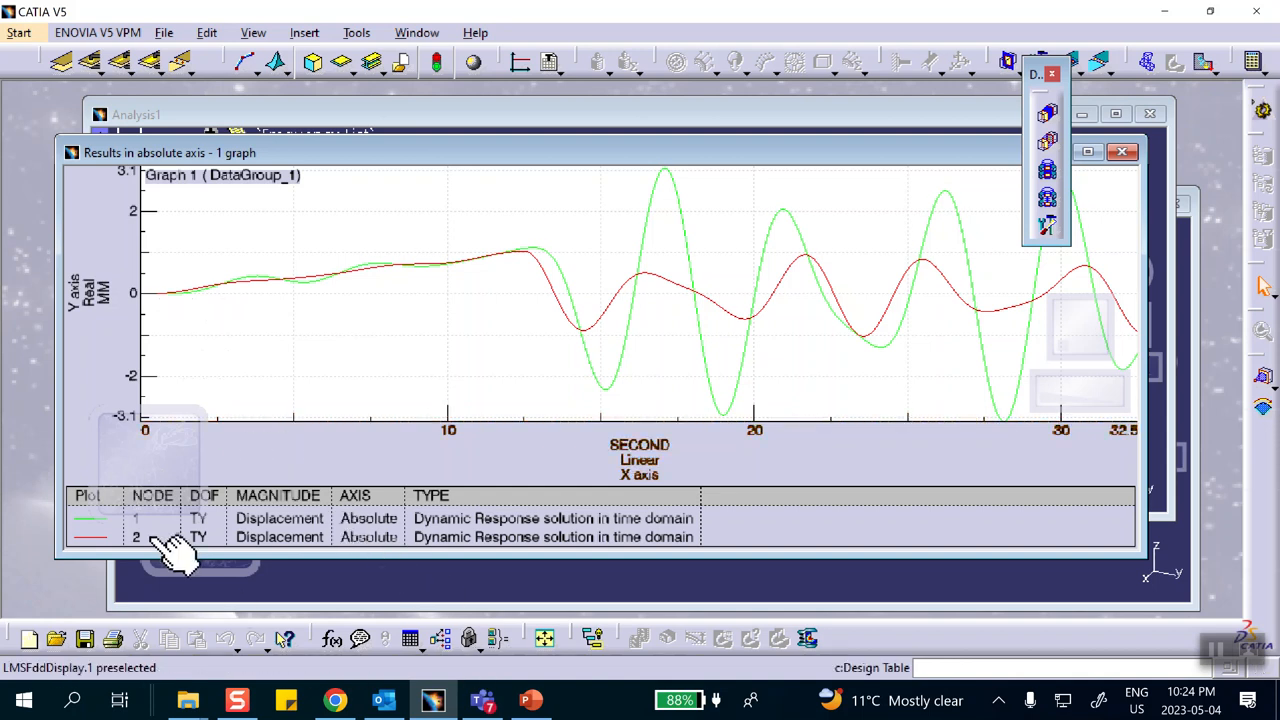
Step: Switch to the PowerPoint presentation to compare the new TY graph with the reference plot on slide 8
{"action": "left_click", "coordinate": [530, 700]}
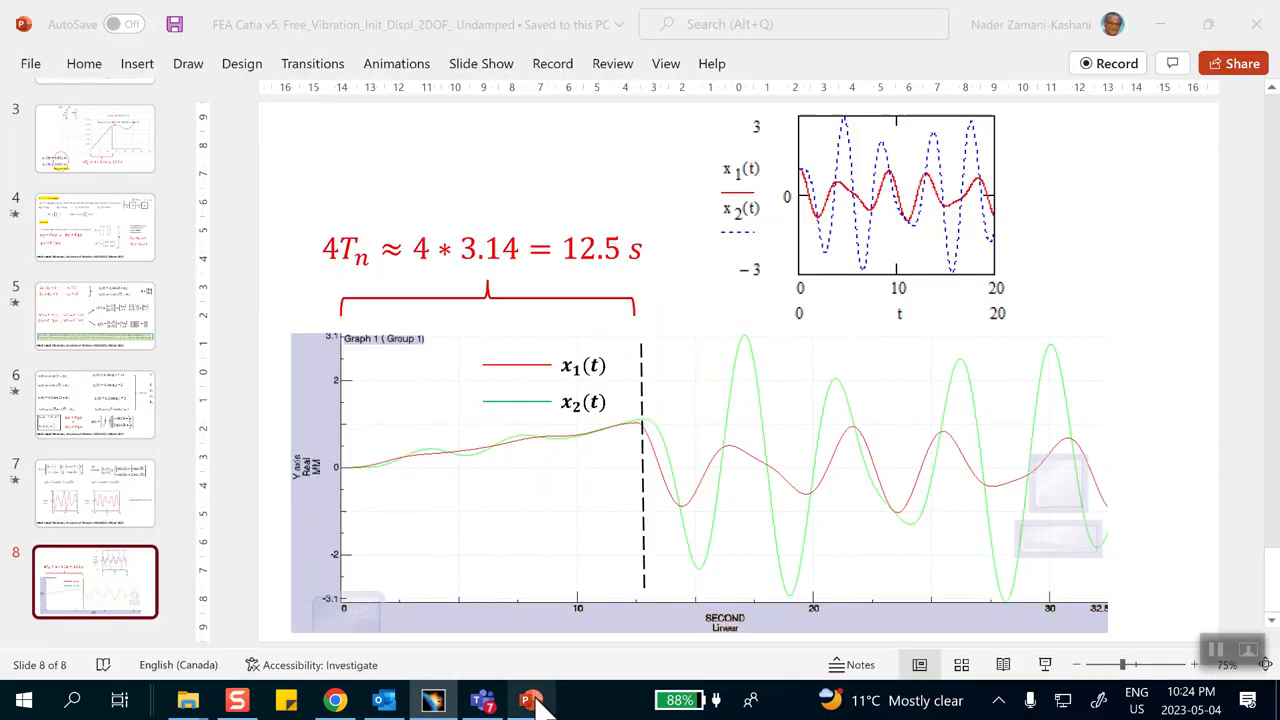